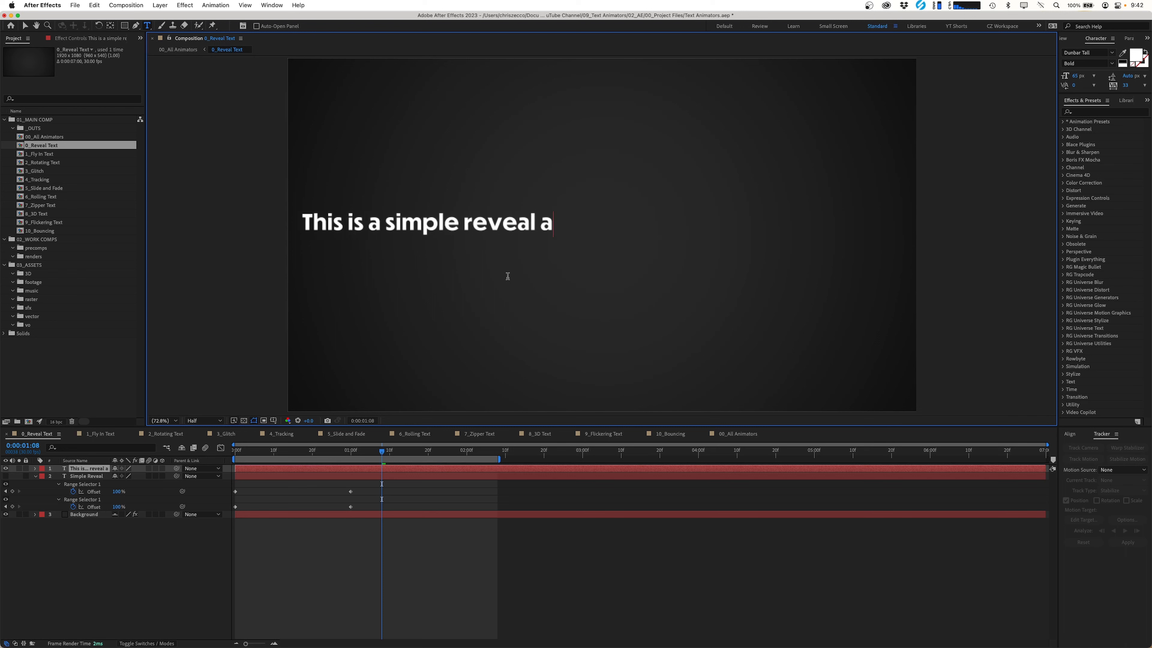
Finish the text as "This is a simple reveal animation." and centre the layer's anchor point on its content.
key("BackSpace")
type(".")
key("Escape")
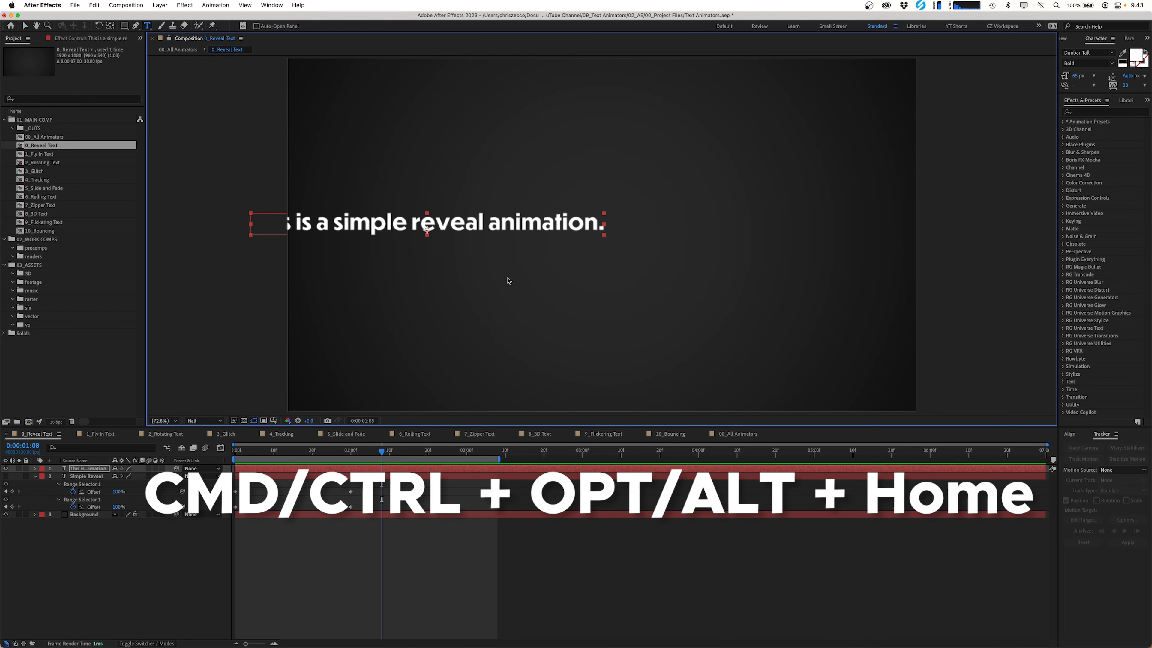
key("super+alt+Home")
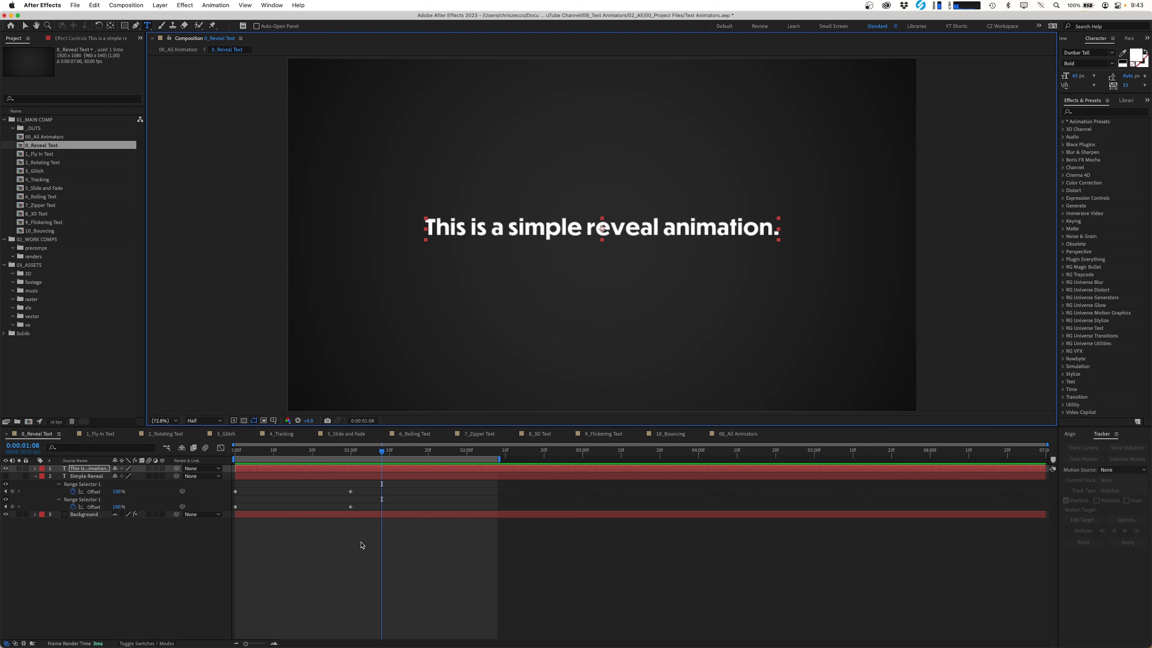
Show the Properties panel and add a Position animator to the "This is a simple reveal animation." text layer.
left_click(272, 5)
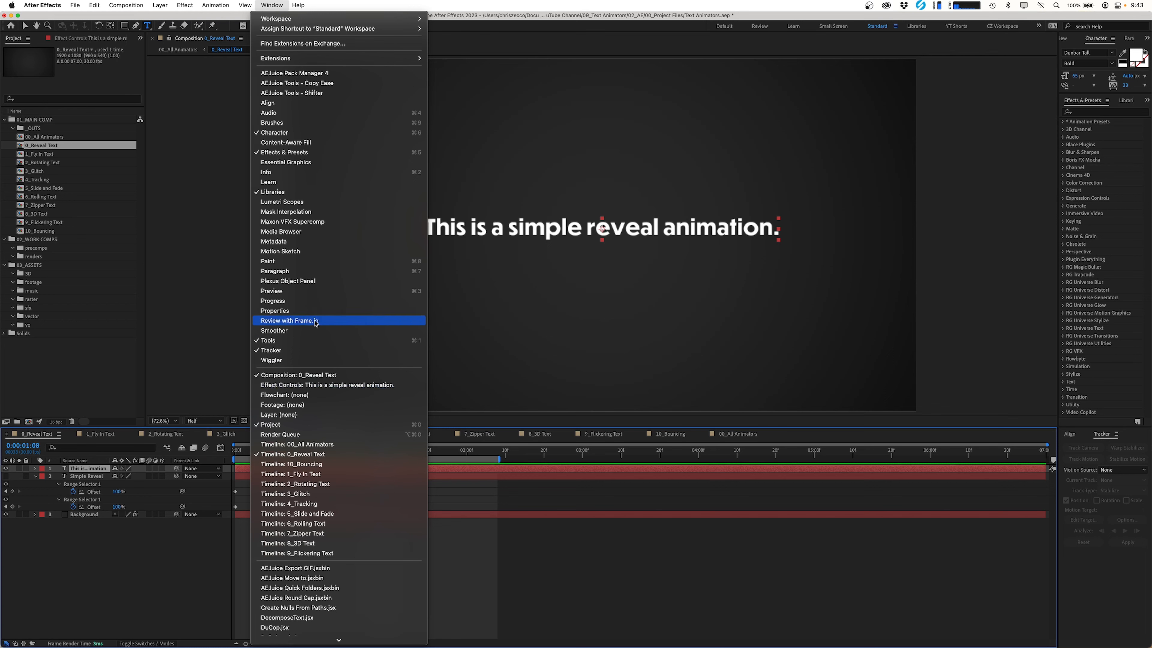
left_click(315, 311)
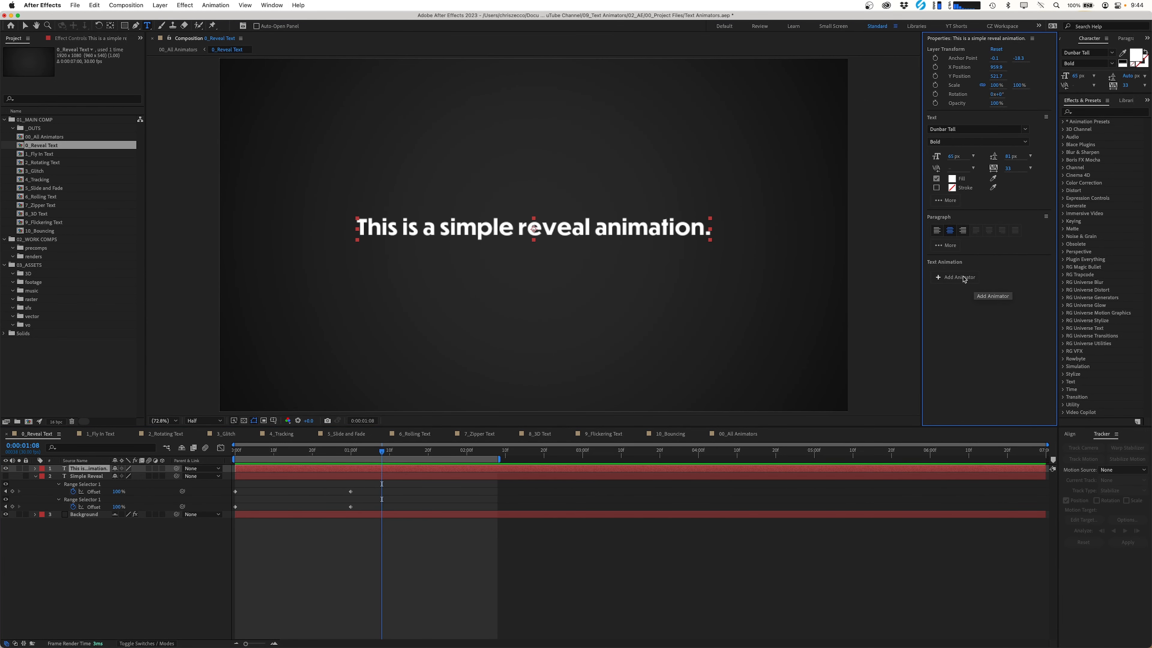
left_click(35, 469)
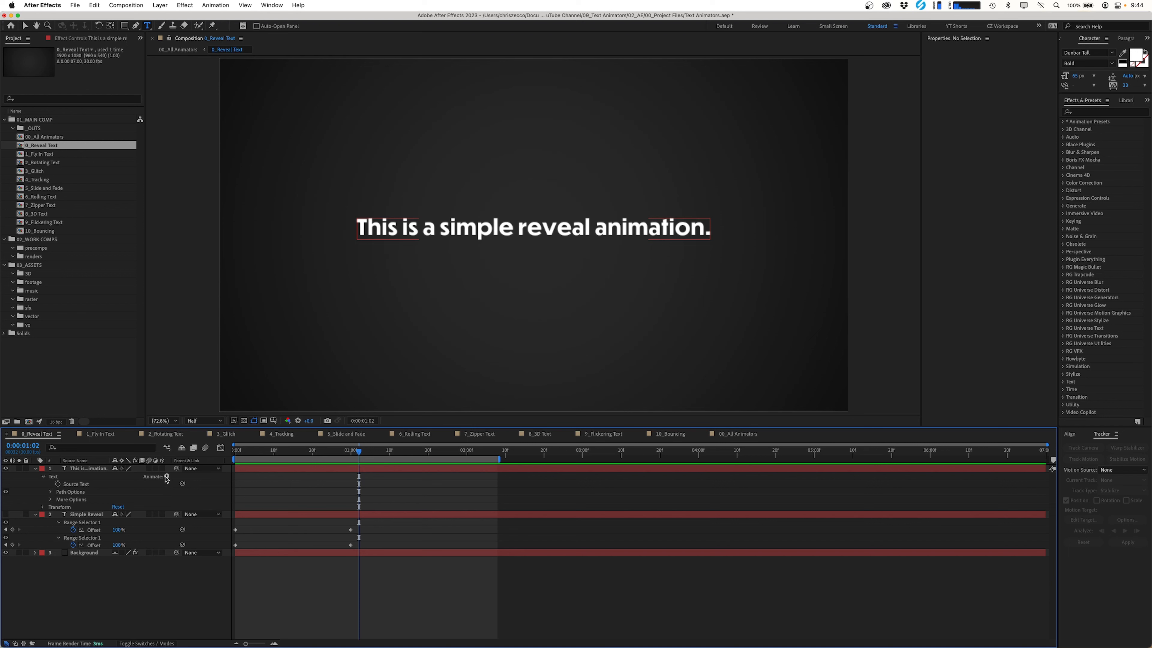
left_click(167, 476)
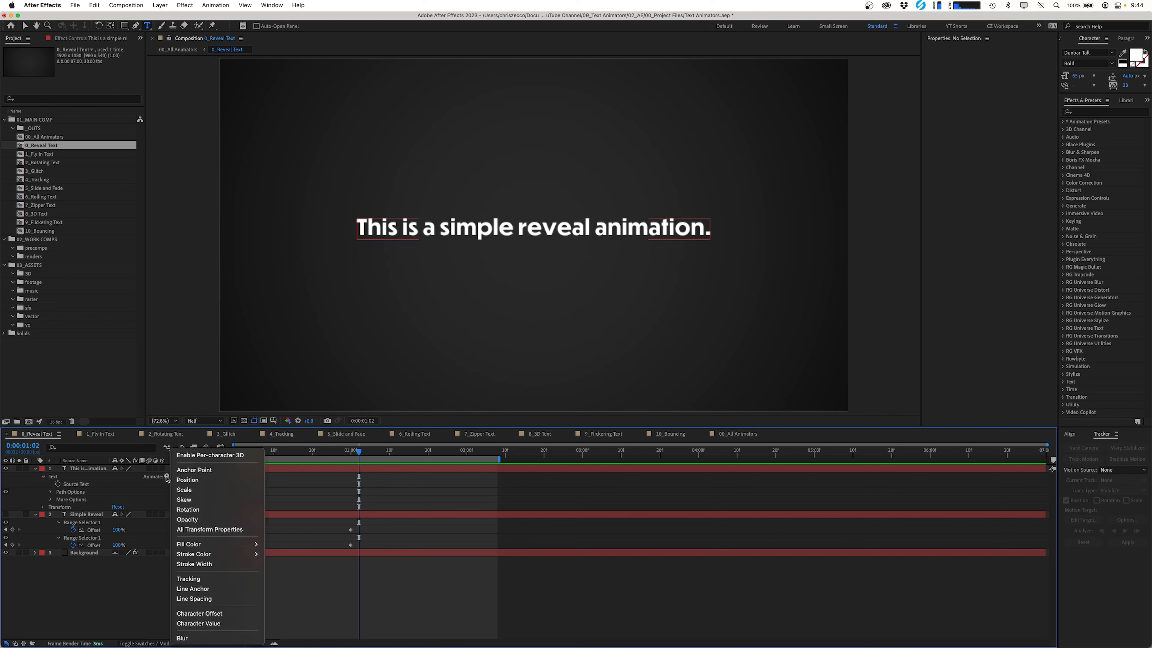
left_click(188, 480)
Rename the new text animator as Initial State.
left_click(70, 507)
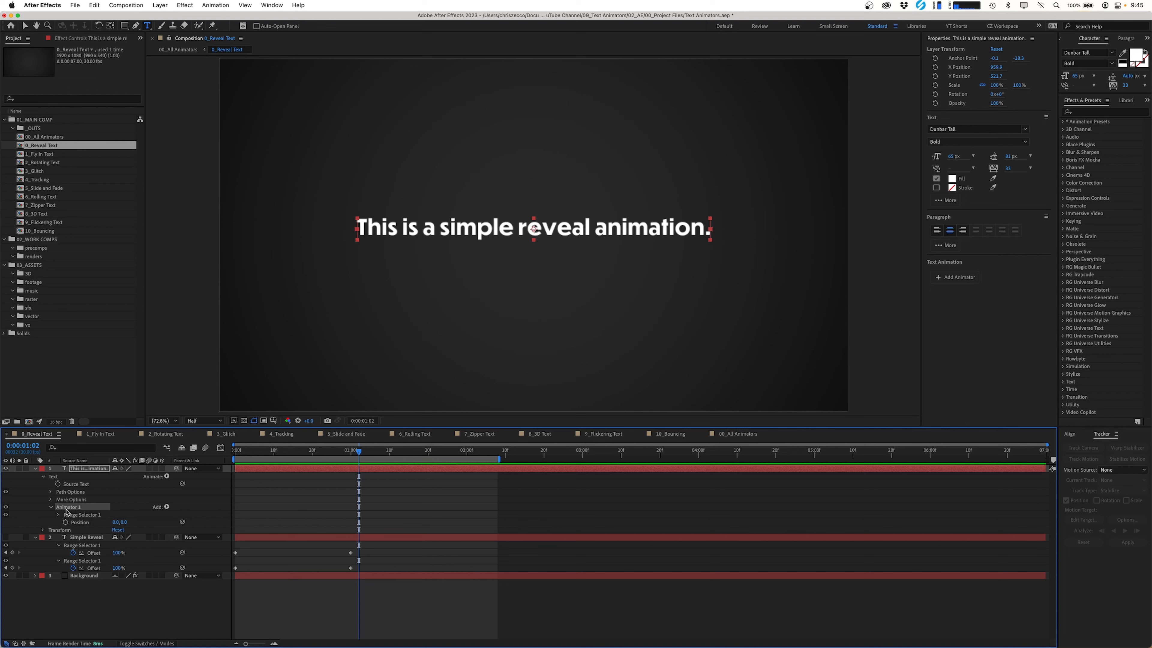
key("Return")
type("Initial Sta")
key("Return")
Add an Opacity property to the Initial State animator.
left_click(167, 508)
mouse_move(184, 508)
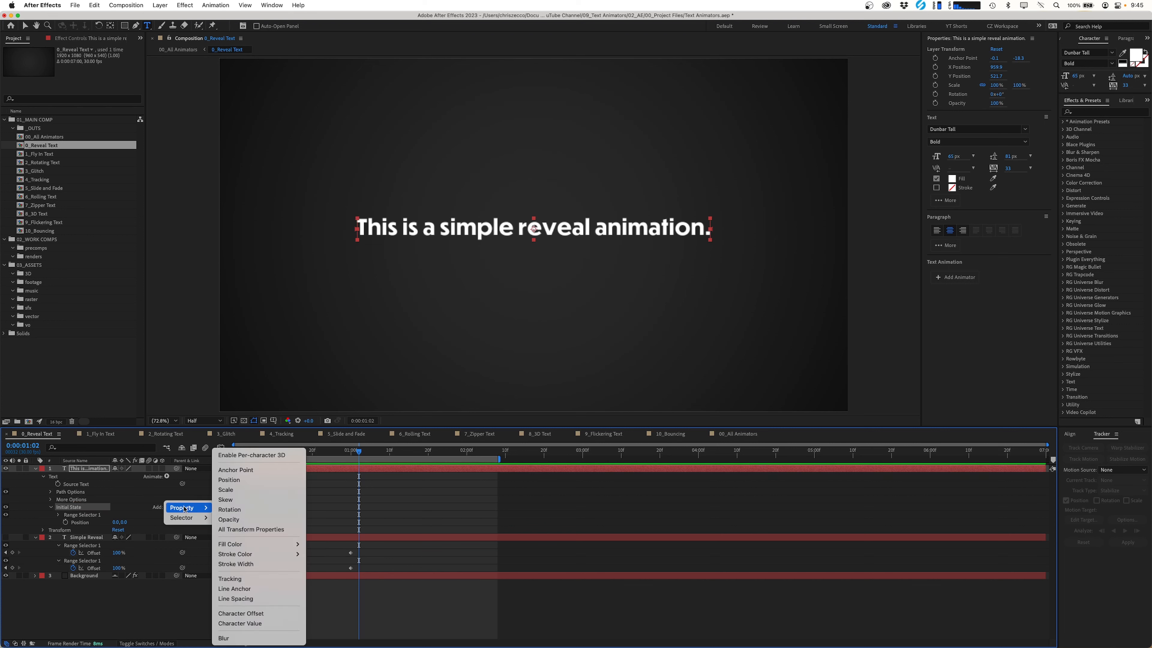
left_click(151, 503)
left_click(167, 507)
mouse_move(183, 508)
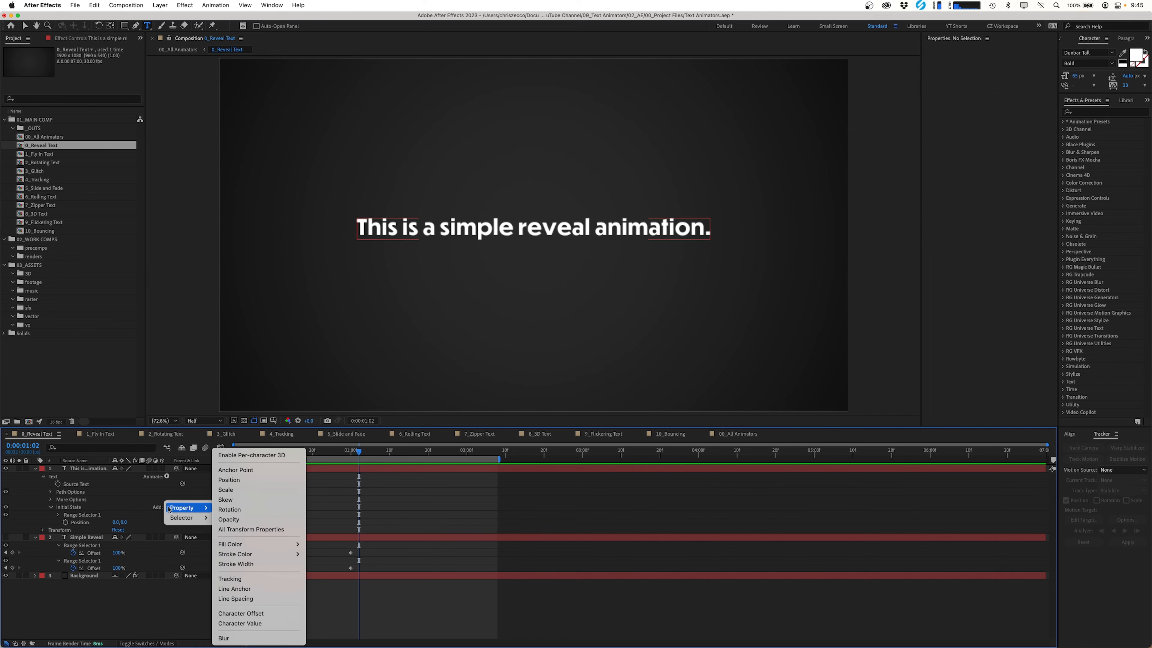
left_click(229, 519)
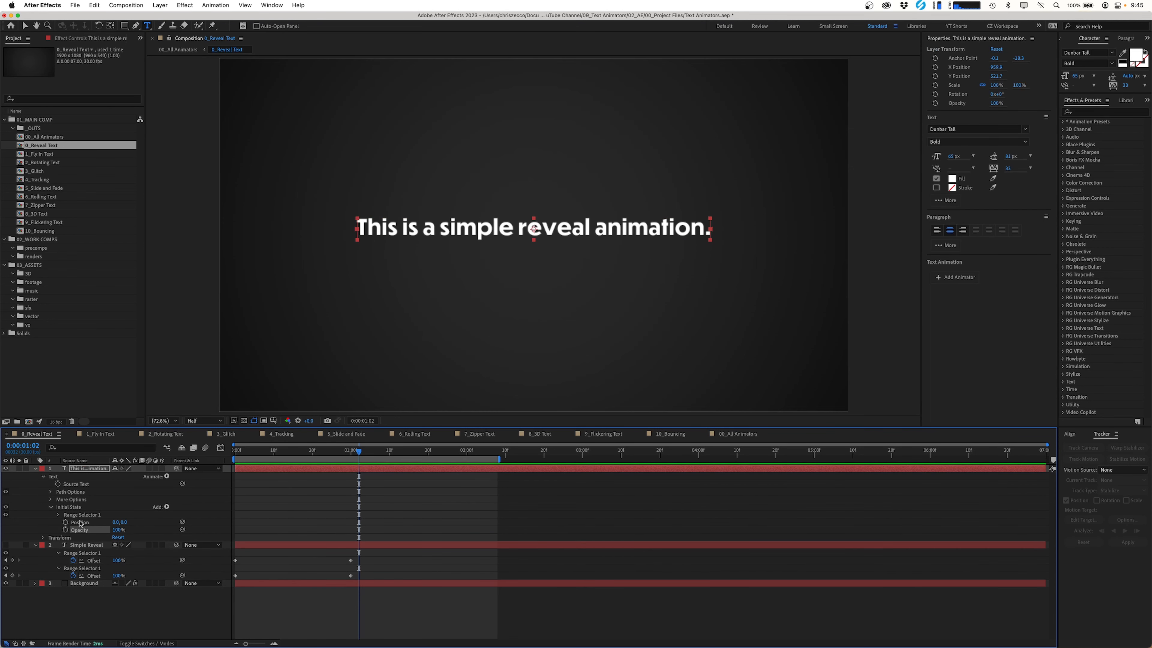
Set the Initial State animator's Position to 0, 120 and its Opacity to 0%.
left_click_drag(125, 522, 182, 523)
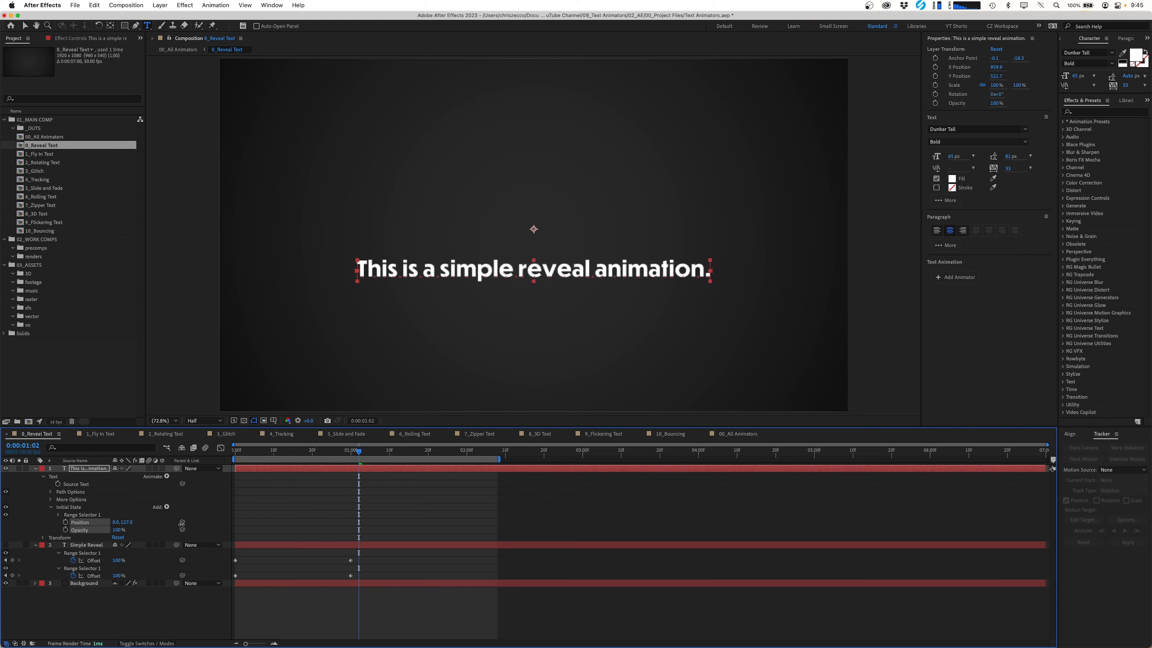
left_click(131, 522)
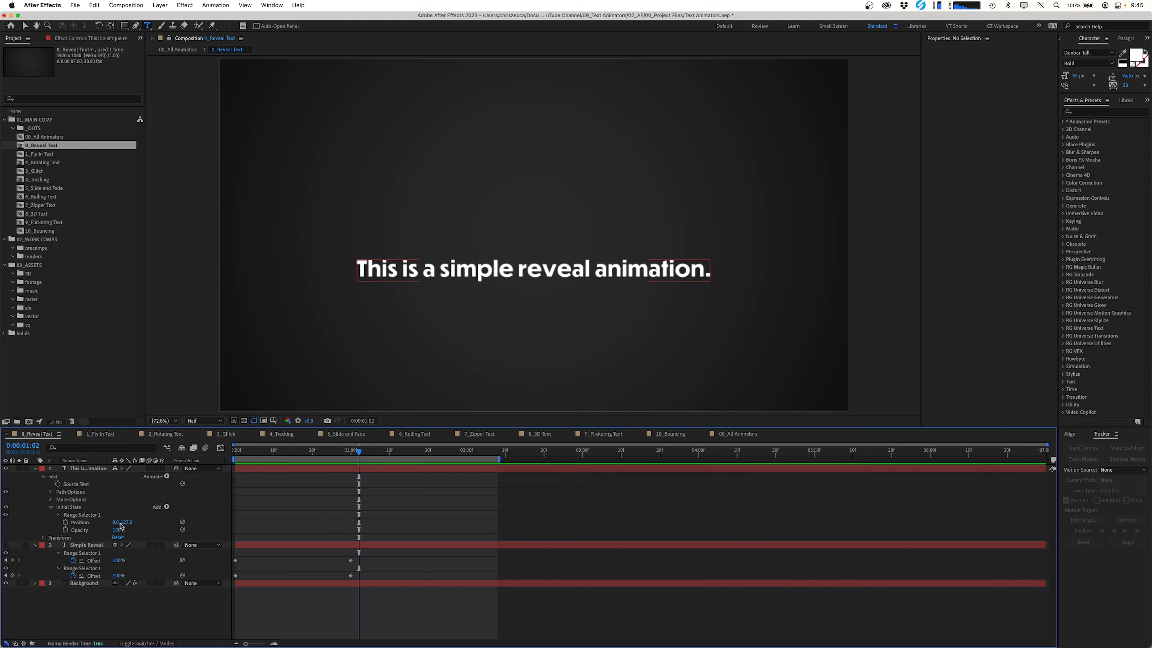
type("120")
key("Return")
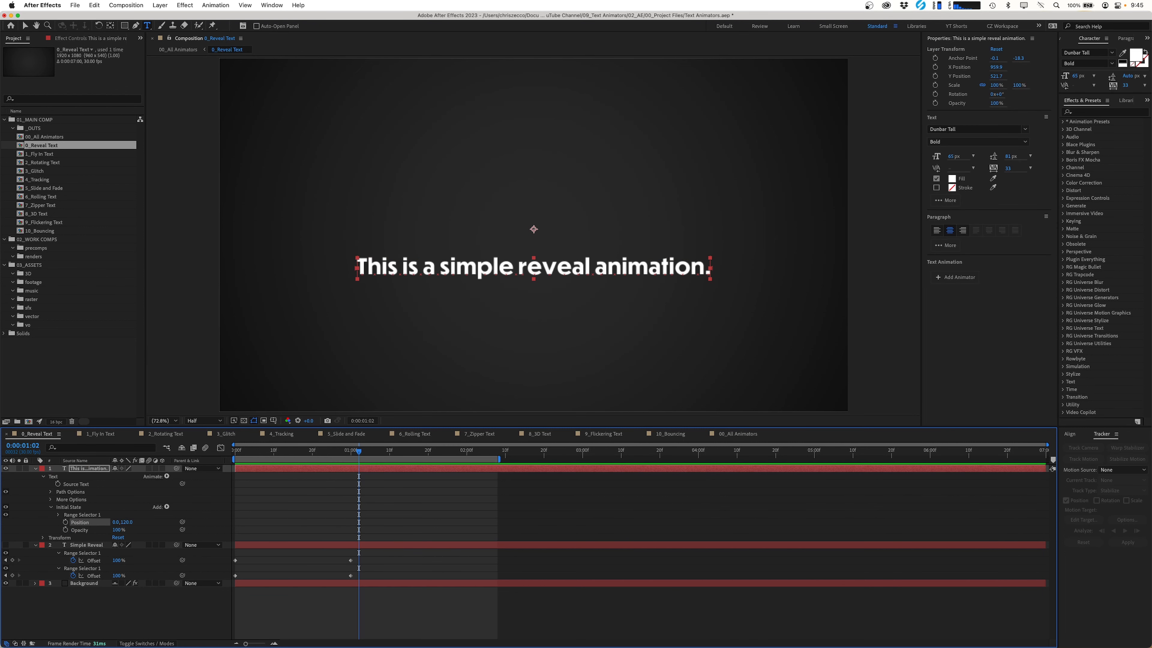
left_click(117, 530)
type("0")
key("Return")
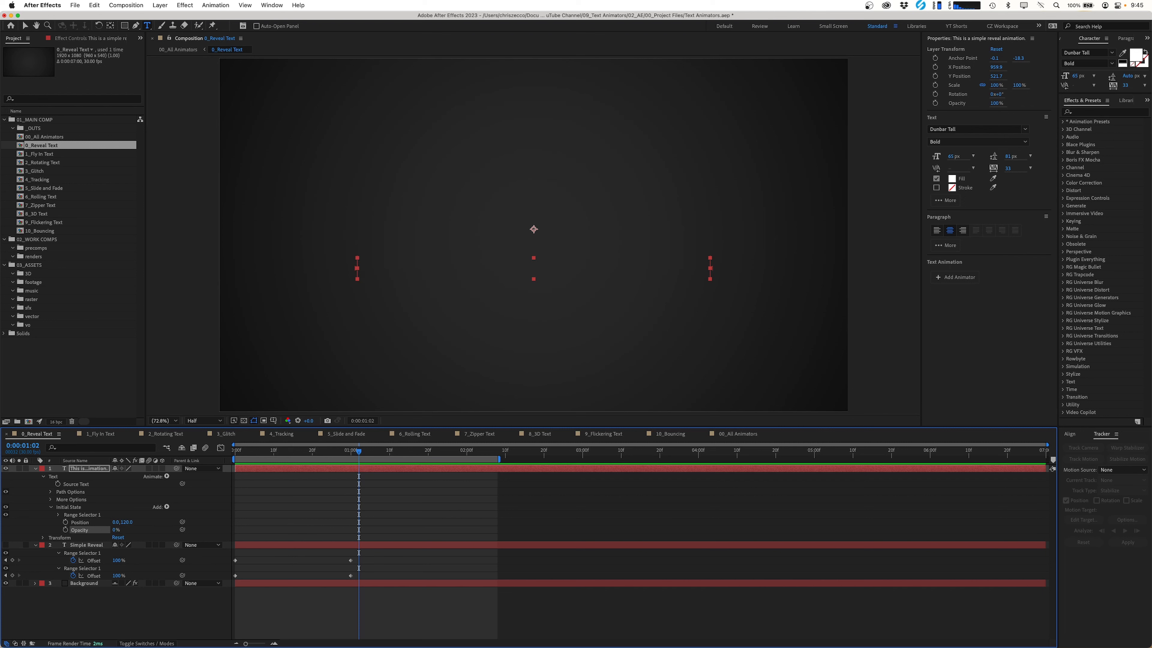
Duplicate the Initial State animator and rename the copy as Final State.
left_click(51, 509)
left_click(68, 507)
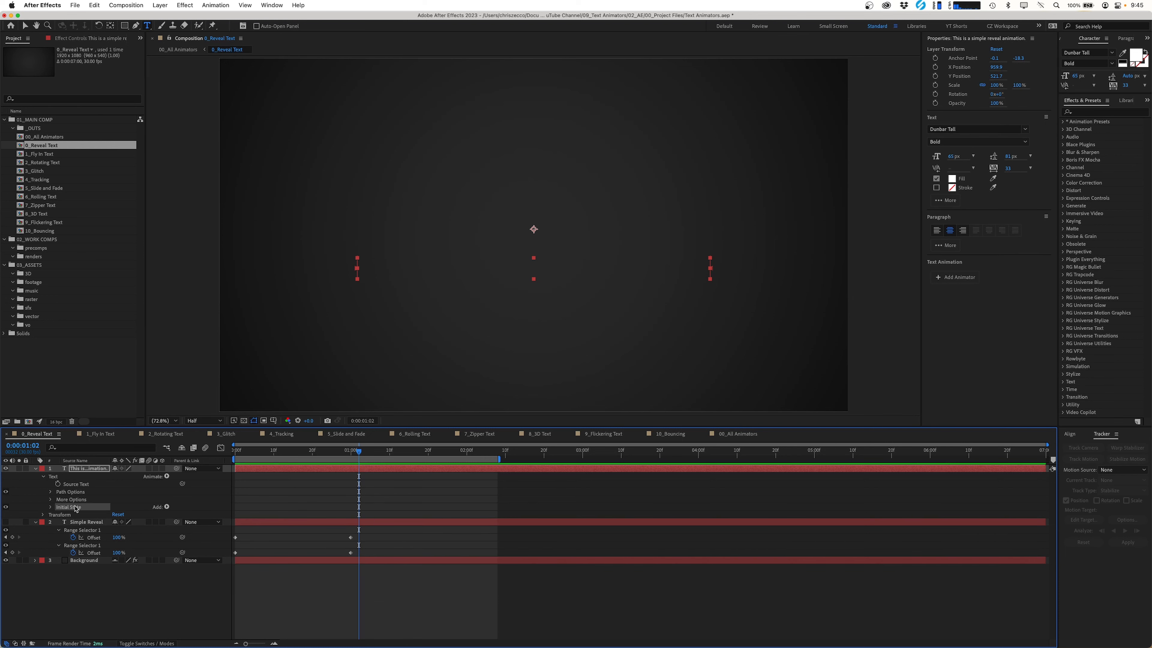
key("super+d")
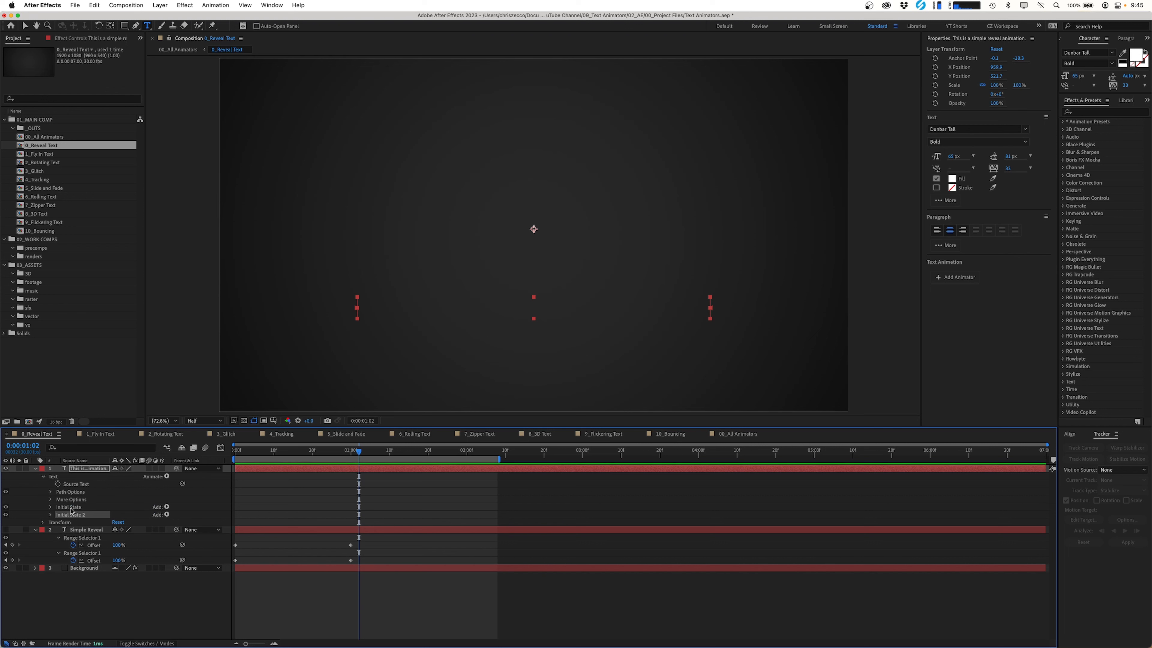
key("Return")
type("Final")
key("Return")
Set the Final State animator's vertical Position to -120 and its Opacity to 100%.
left_click(51, 515)
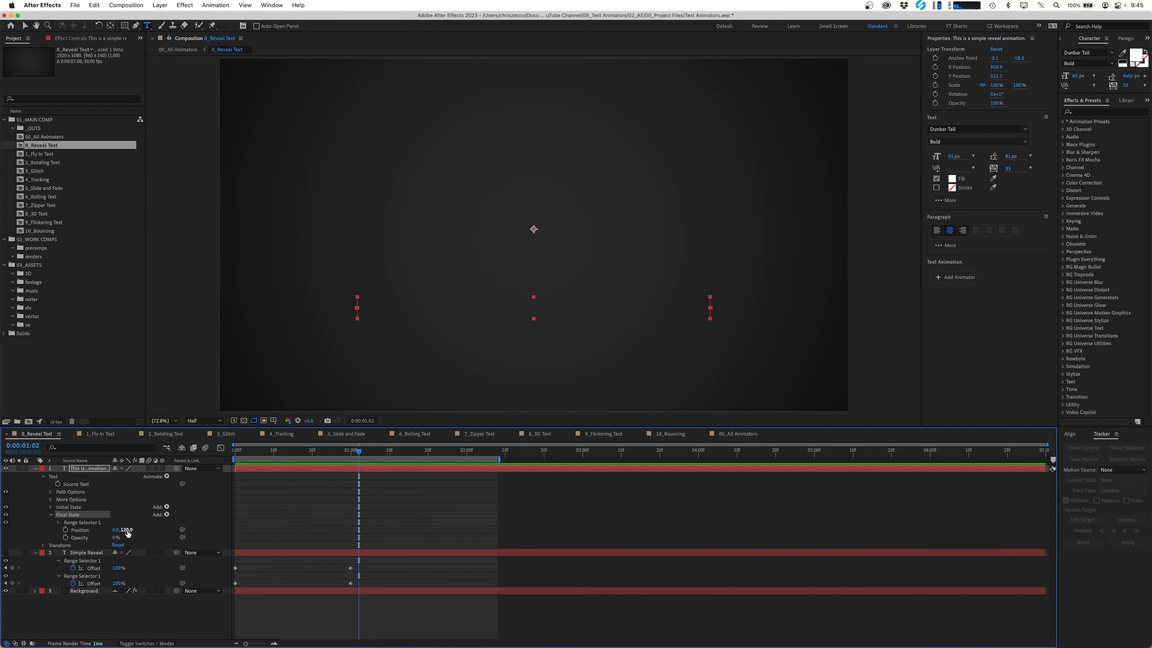
left_click(127, 530)
key("Left")
type("-")
key("Return")
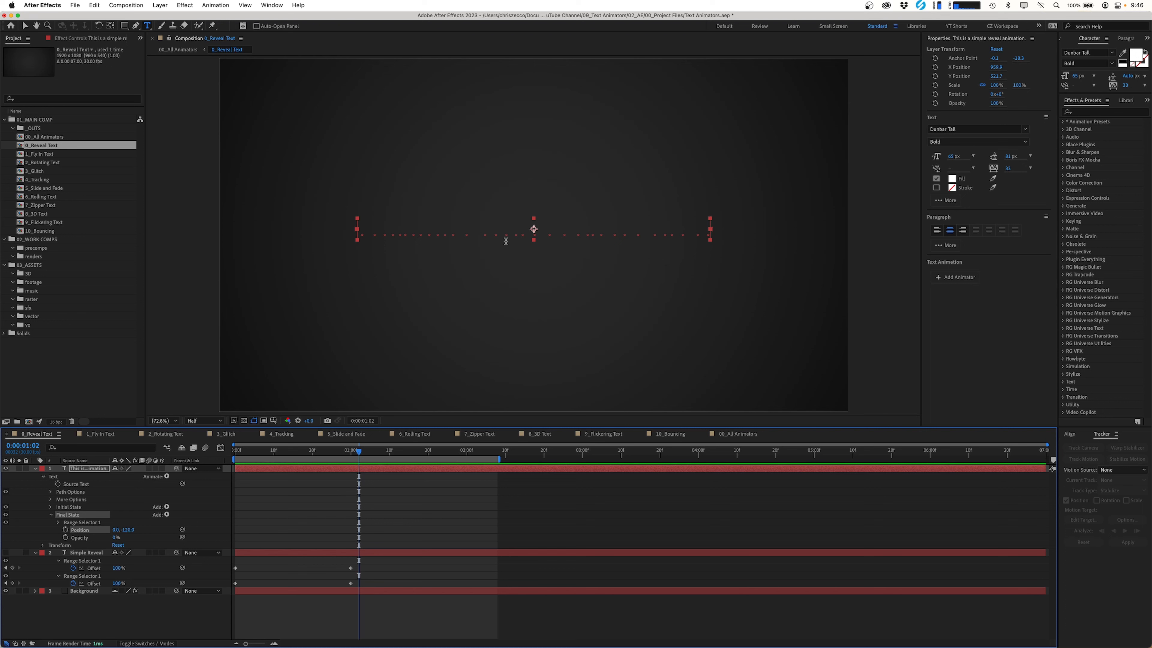
left_click(116, 539)
left_click(116, 538)
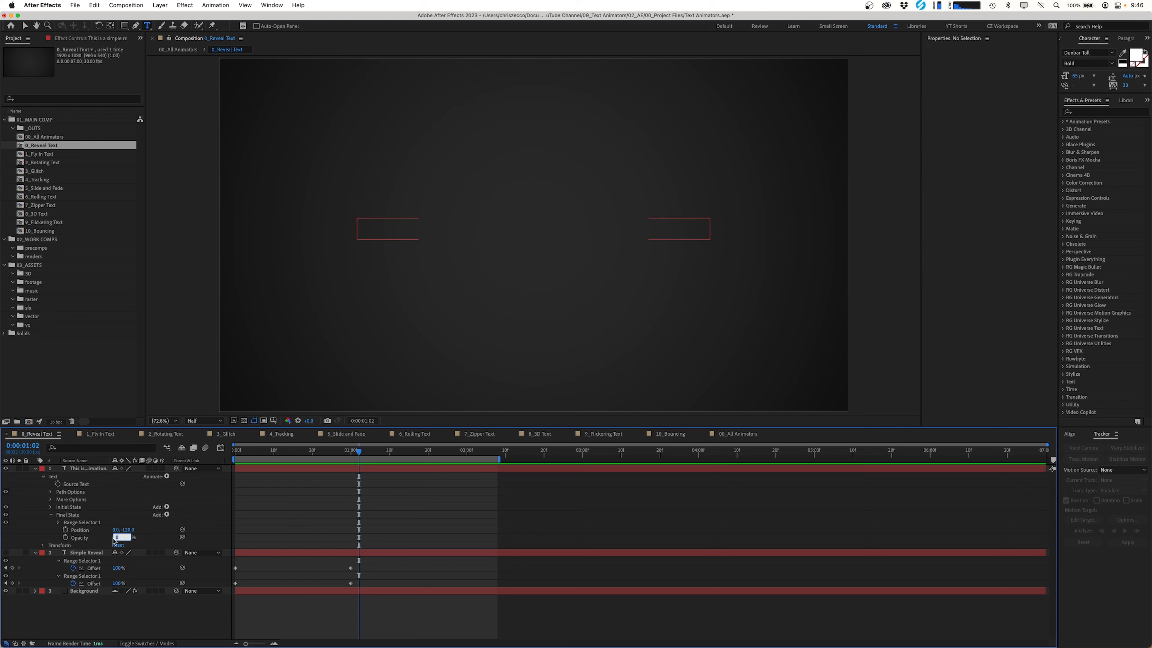
type("100")
key("Return")
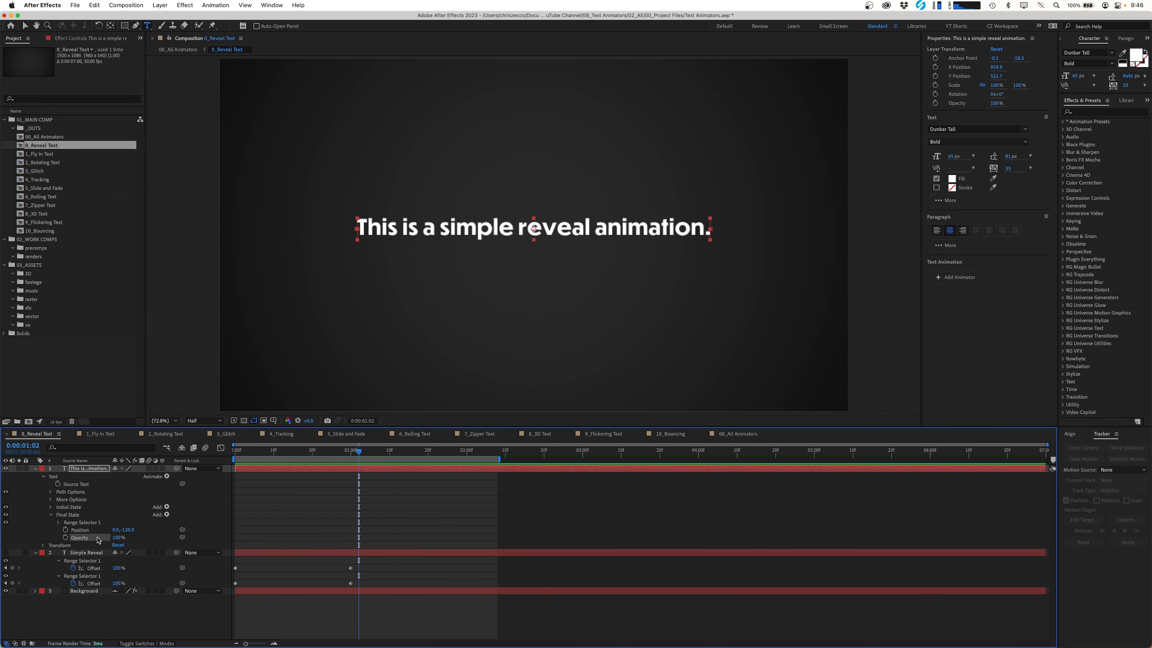
Go to the start of the composition and expand the Final State range selector with its Advanced options.
left_click_drag(359, 451, 357, 475)
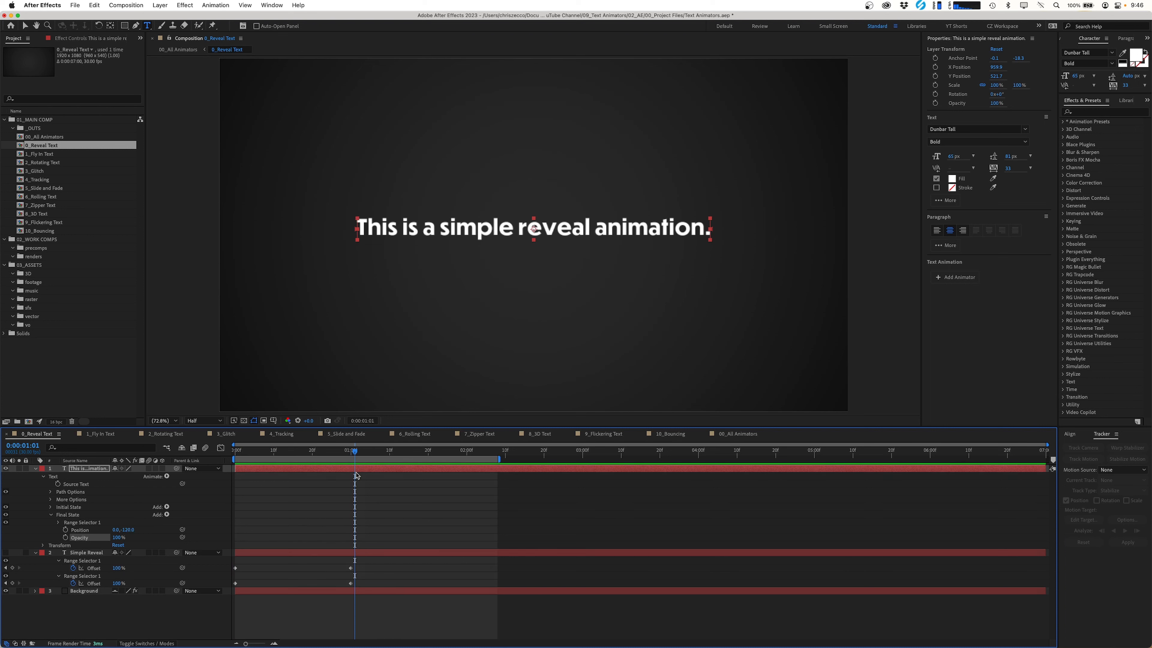
key("Home")
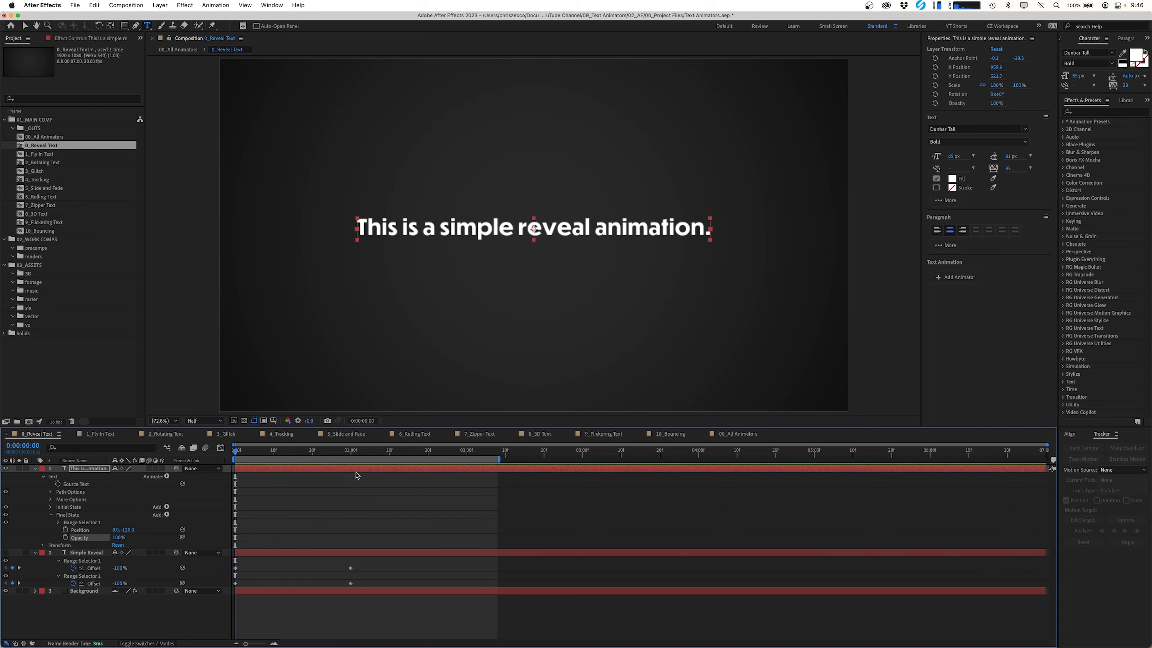
left_click(59, 524)
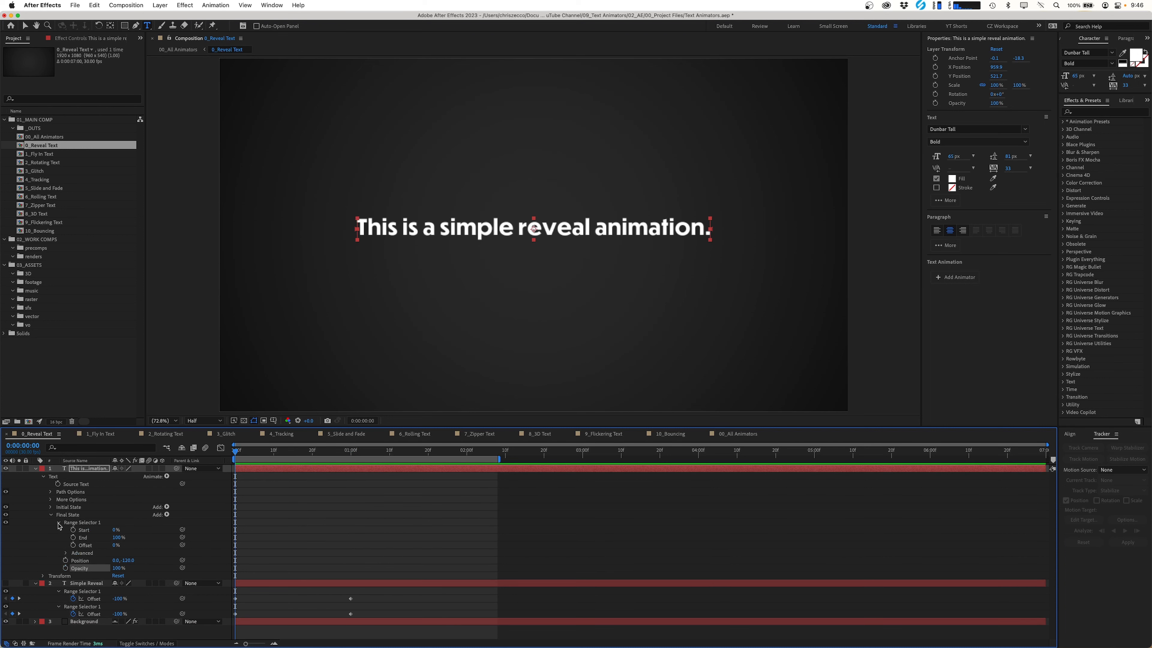
left_click(65, 553)
scroll(109, 535, "down", 2)
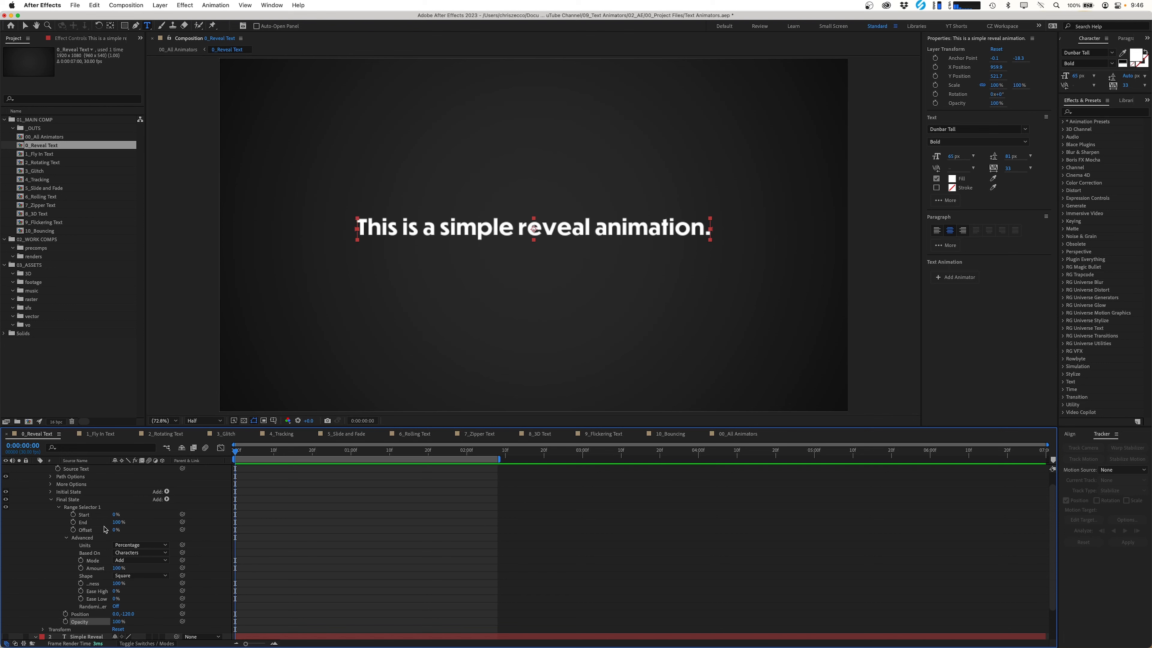
Try out different End and Offset values on the Final State range selector, resetting the Offset to 0%.
mouse_move(117, 524)
left_mouse_down()
mouse_move(73, 523)
mouse_move(179, 512)
mouse_move(100, 517)
left_mouse_up()
mouse_move(114, 530)
left_mouse_down()
mouse_move(73, 530)
mouse_move(162, 530)
mouse_move(104, 533)
left_mouse_up()
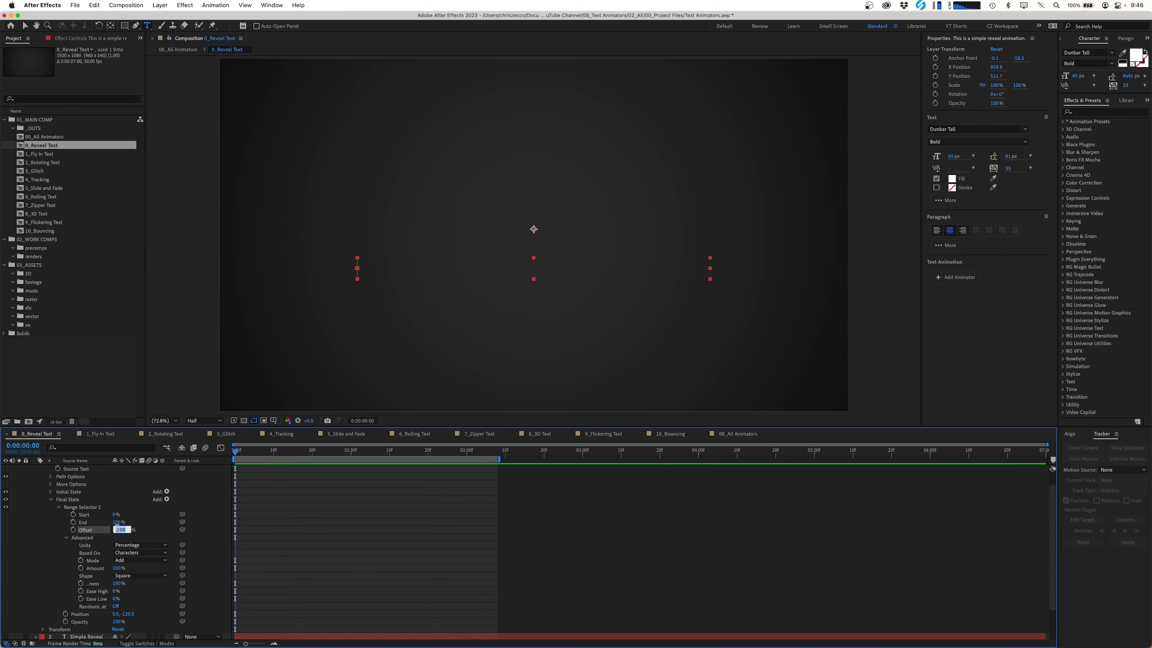
type("0")
key("Return")
mouse_move(114, 530)
left_mouse_down()
mouse_move(147, 530)
mouse_move(116, 529)
left_mouse_up()
type("0")
key("Return")
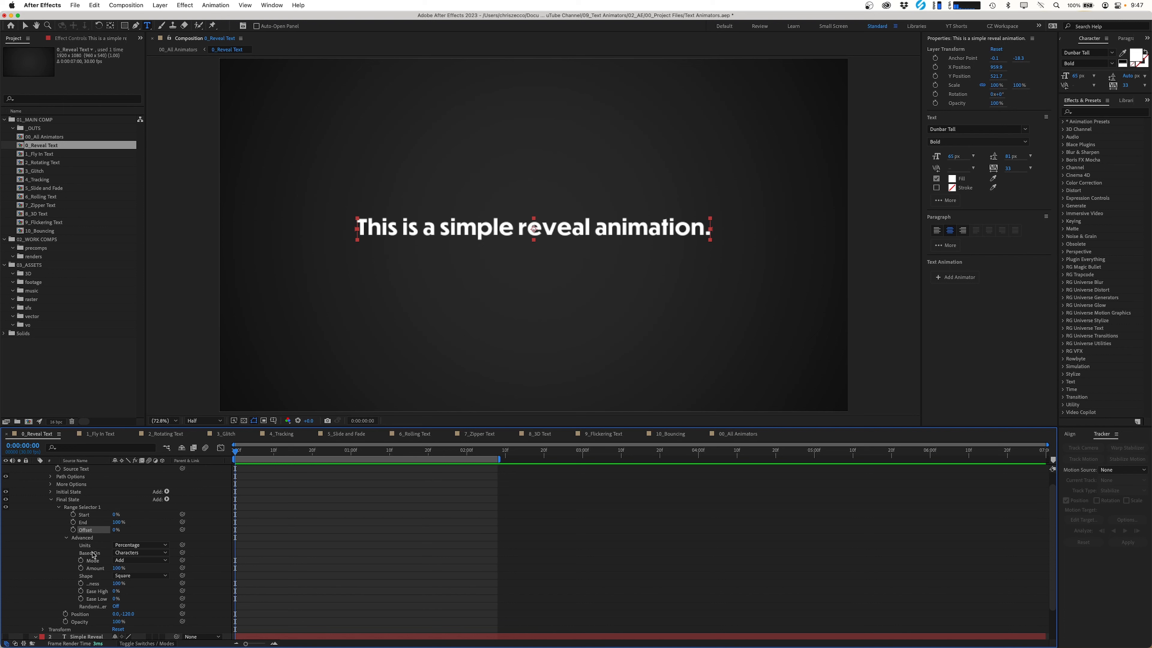
Base the Final State range selector on Words and keyframe its Offset at -100% at the first frame.
left_click(132, 552)
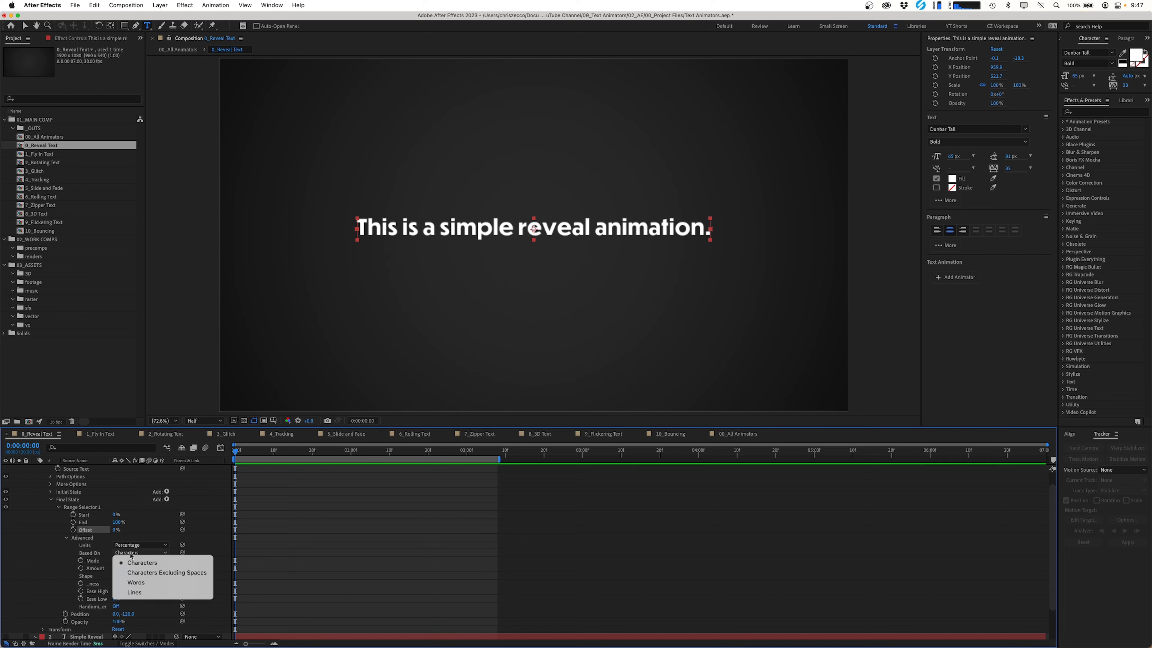
left_click(136, 582)
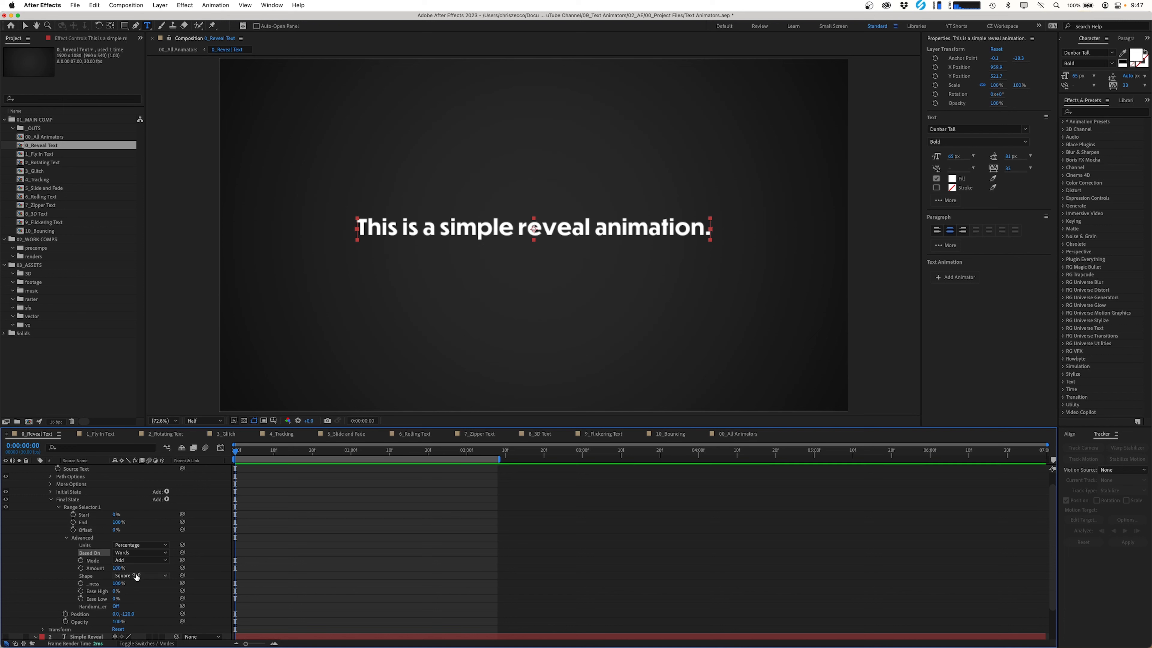
left_click(89, 530)
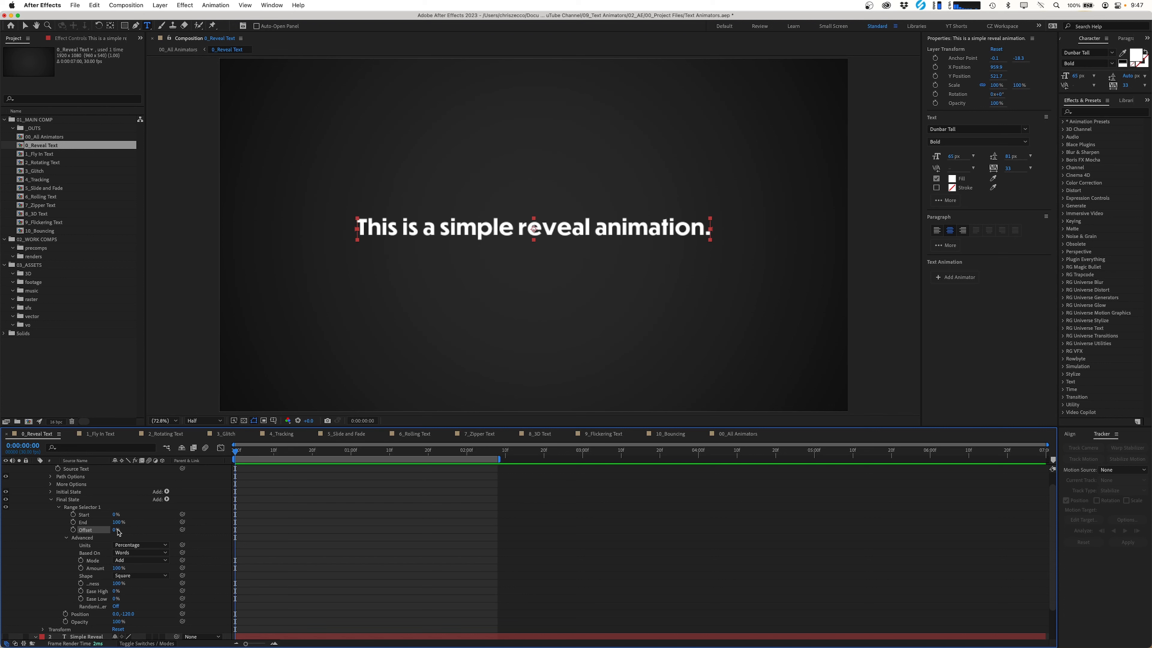
mouse_move(112, 529)
left_mouse_down()
mouse_move(74, 530)
mouse_move(97, 532)
left_mouse_up()
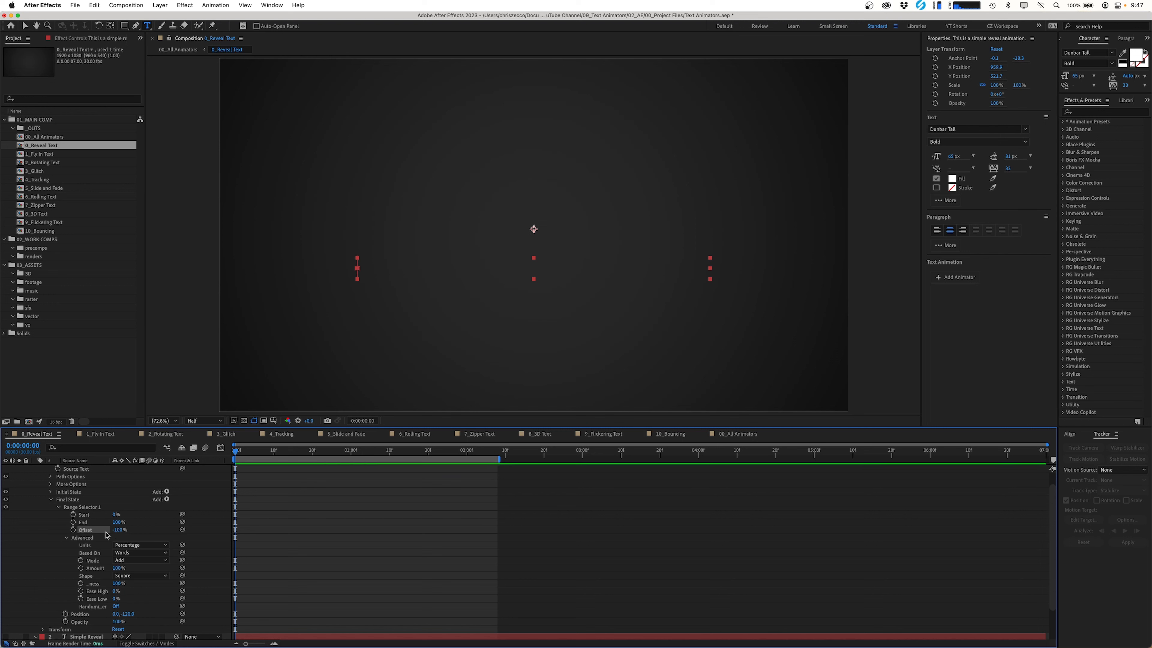
left_click(73, 530)
Keyframe the Final State range selector's Offset at 0% at 0:00:01:00.
key("shift+Page_Down")
key("shift+Page_Down")
key("shift+Page_Down")
key("Home")
key("shift+Page_Down")
key("shift+Page_Down")
key("shift+Page_Down")
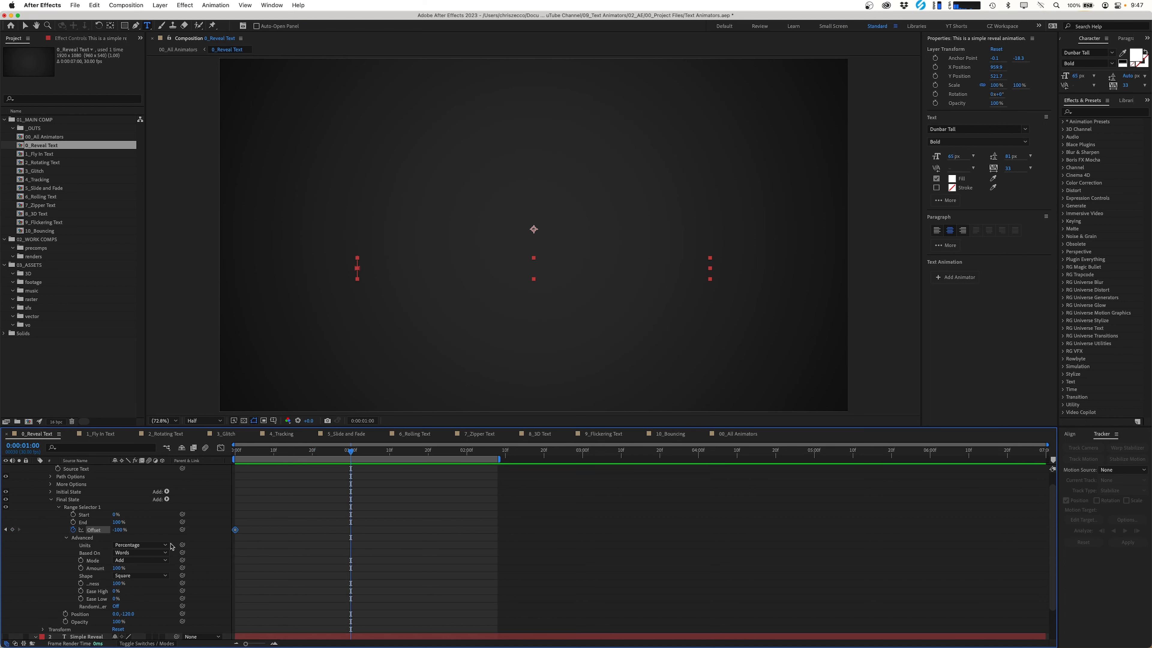
key("shift+Page_Up")
key("shift+Page_Up")
key("shift+Page_Down")
key("shift+Page_Down")
left_click(119, 530)
type("0")
key("Return")
Preview the word-by-word reveal from the start, and return to the one-second mark.
key("Home")
key("space")
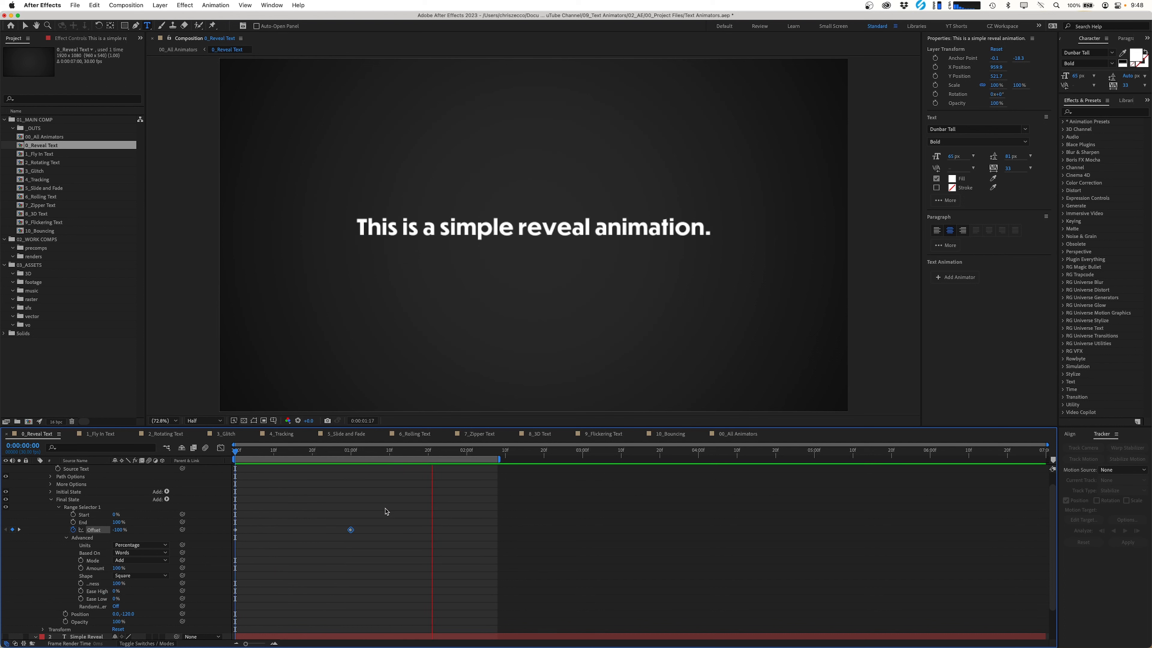
key("space")
left_click_drag(366, 451, 351, 451)
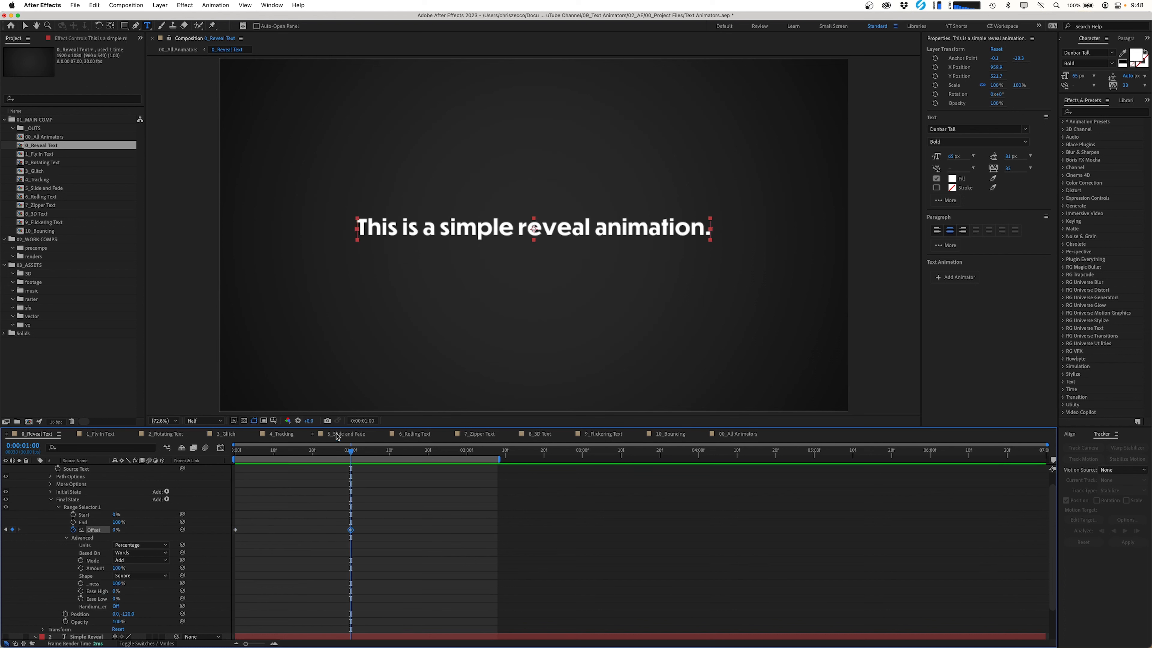
Set the Final State range selector's Shape to Ramp Down and go back to the first frame.
left_click(136, 577)
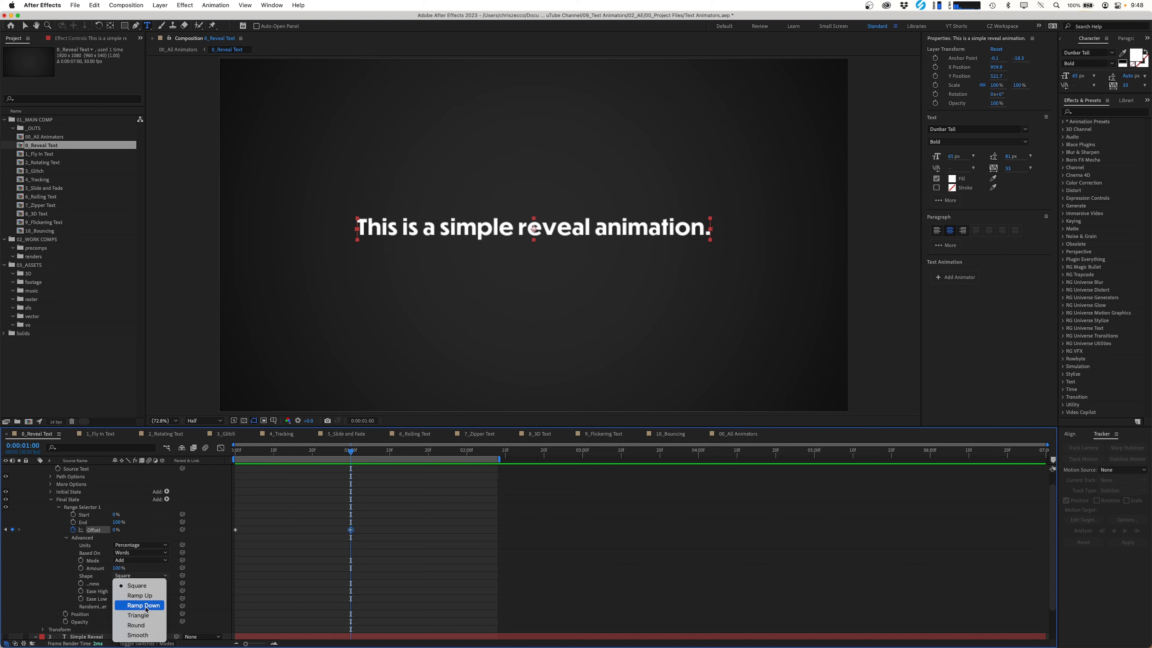
left_click(144, 605)
key("Home")
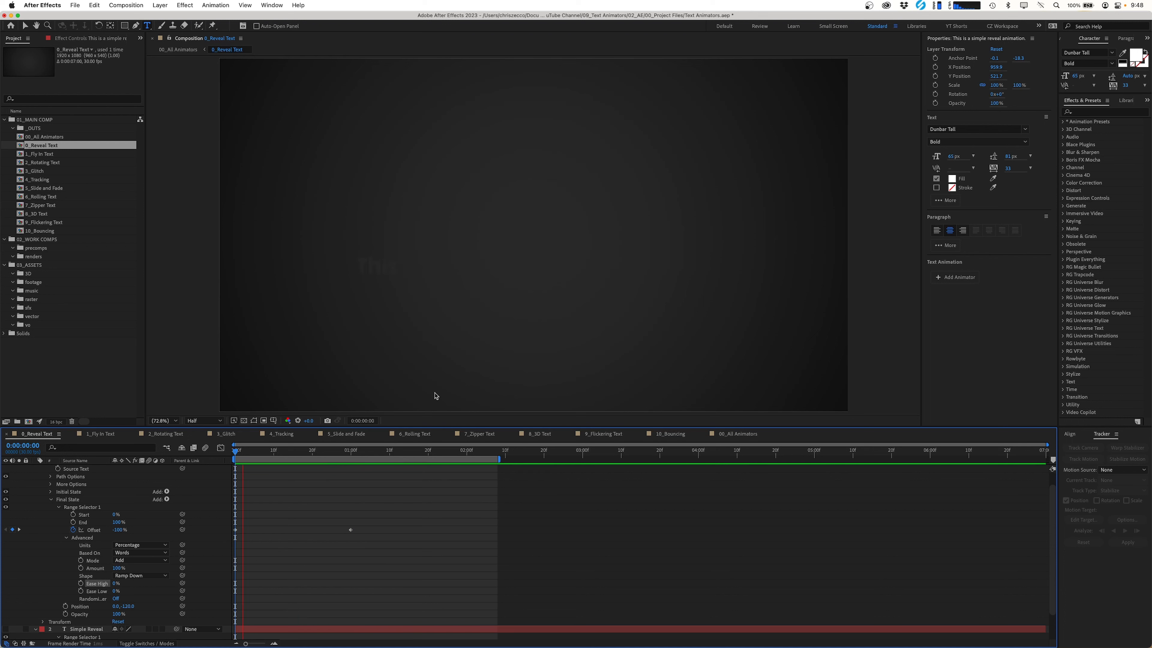
Change the Final State range selector's Offset to 100% at 0:00:01:00 and preview the reveal.
left_click(381, 450)
left_click_drag(375, 456, 344, 454)
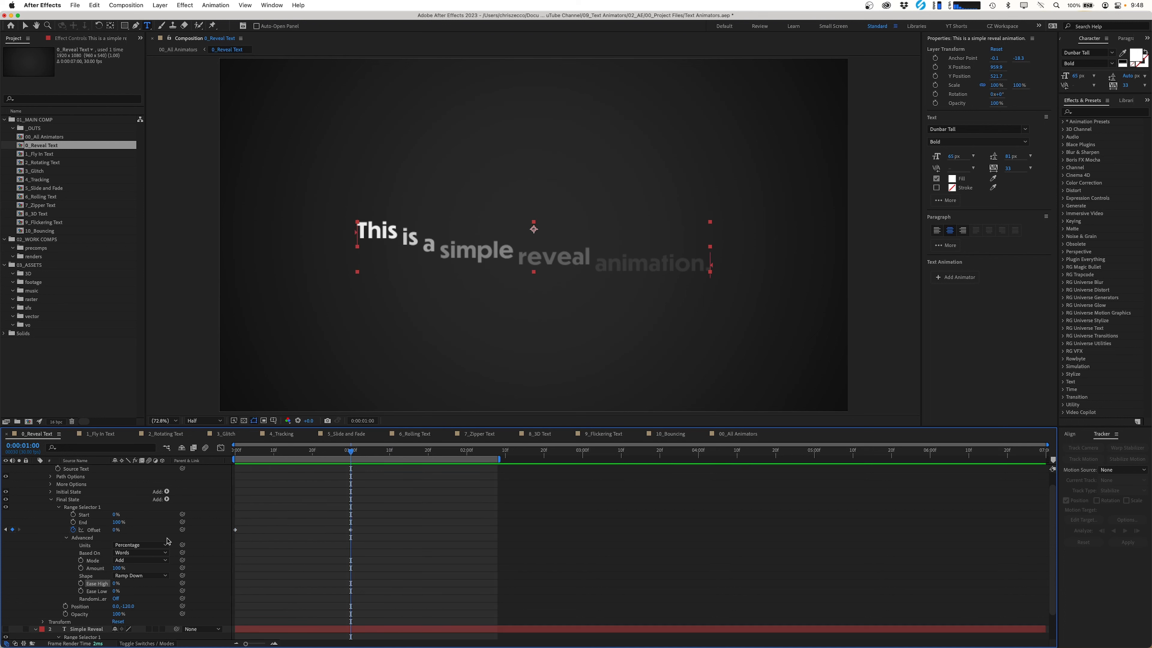
left_click_drag(113, 533, 314, 528)
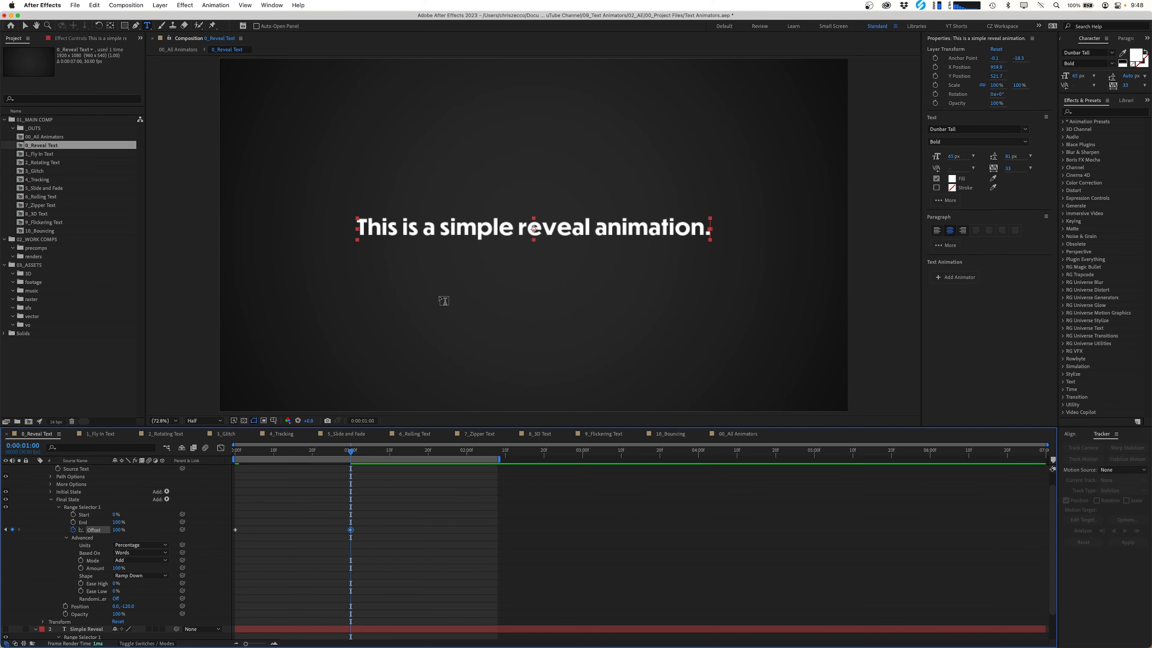
key("space")
key("space")
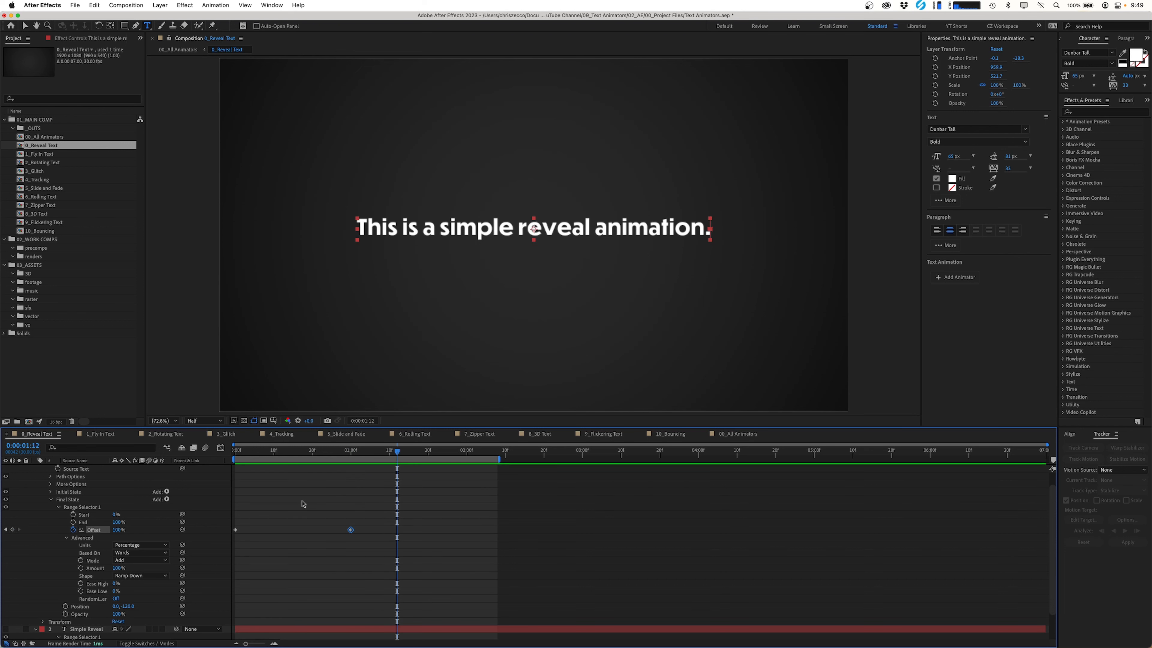
Set the Final State range selector's Ease High to 100% and preview the reveal from the start.
left_click(114, 585)
key("Return")
key("space")
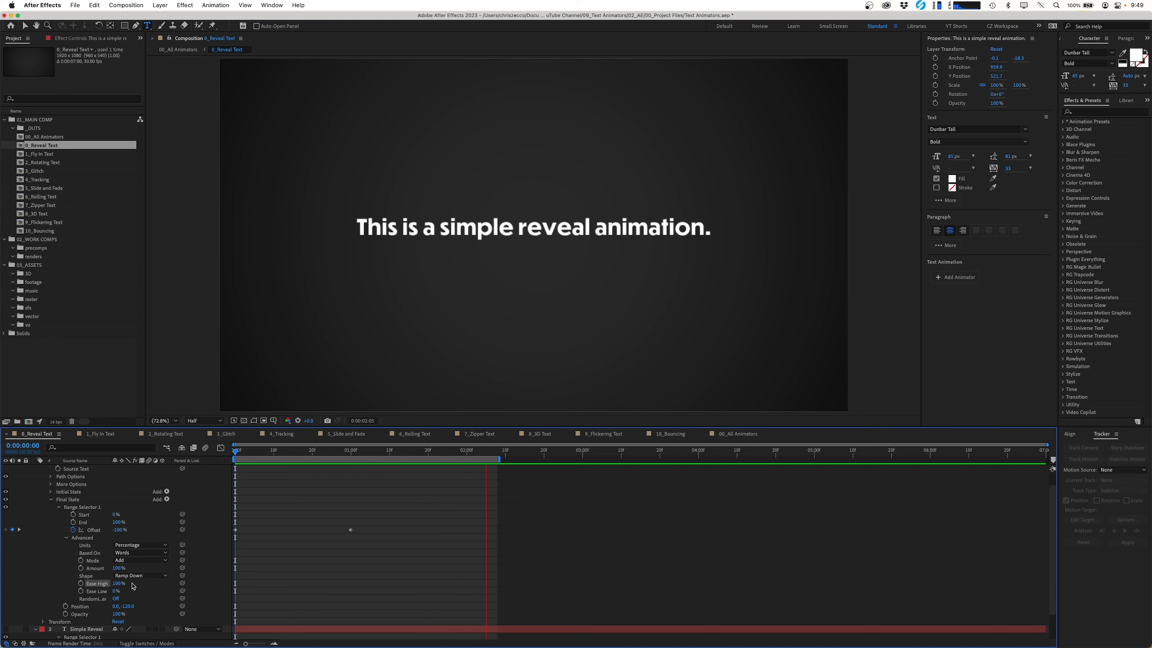
Apply Easy Ease to both Final State Offset keyframes and preview the animation from the first frame.
left_click(385, 514)
left_click_drag(389, 514, 233, 550)
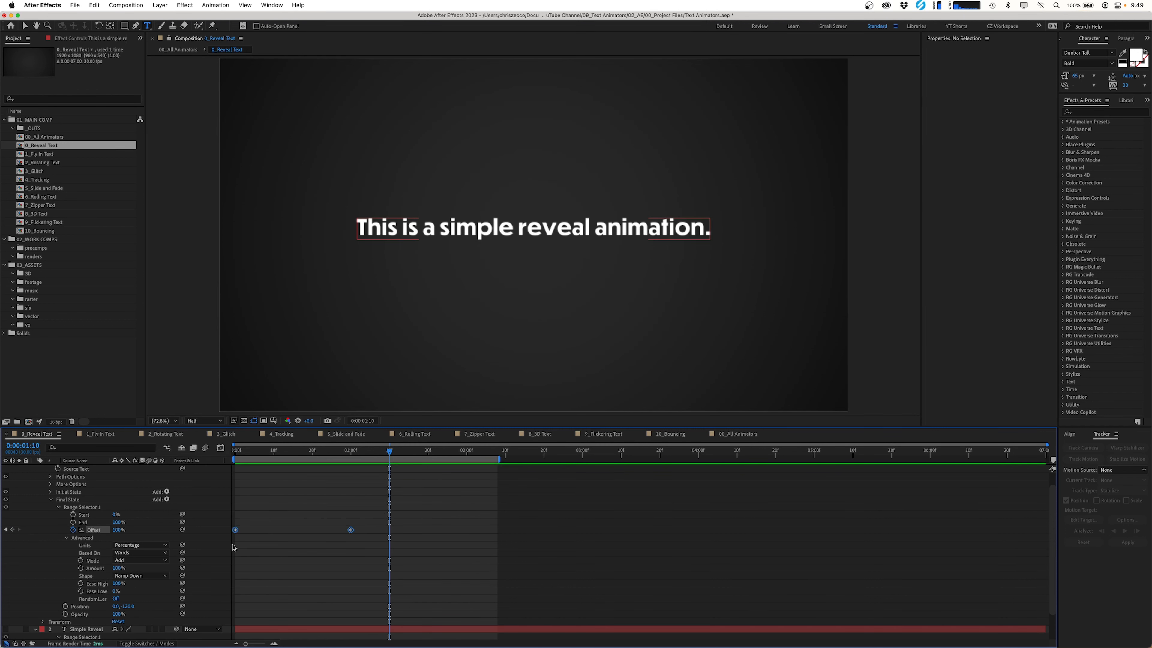
key("F9")
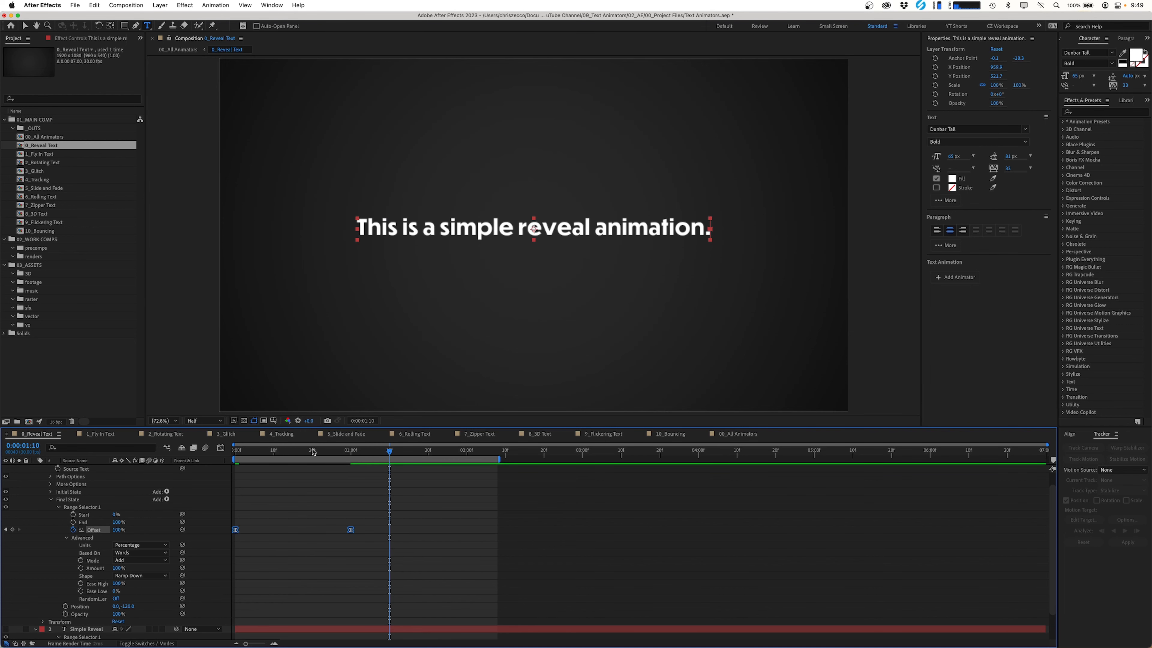
key("Home")
left_click(320, 498)
key("space")
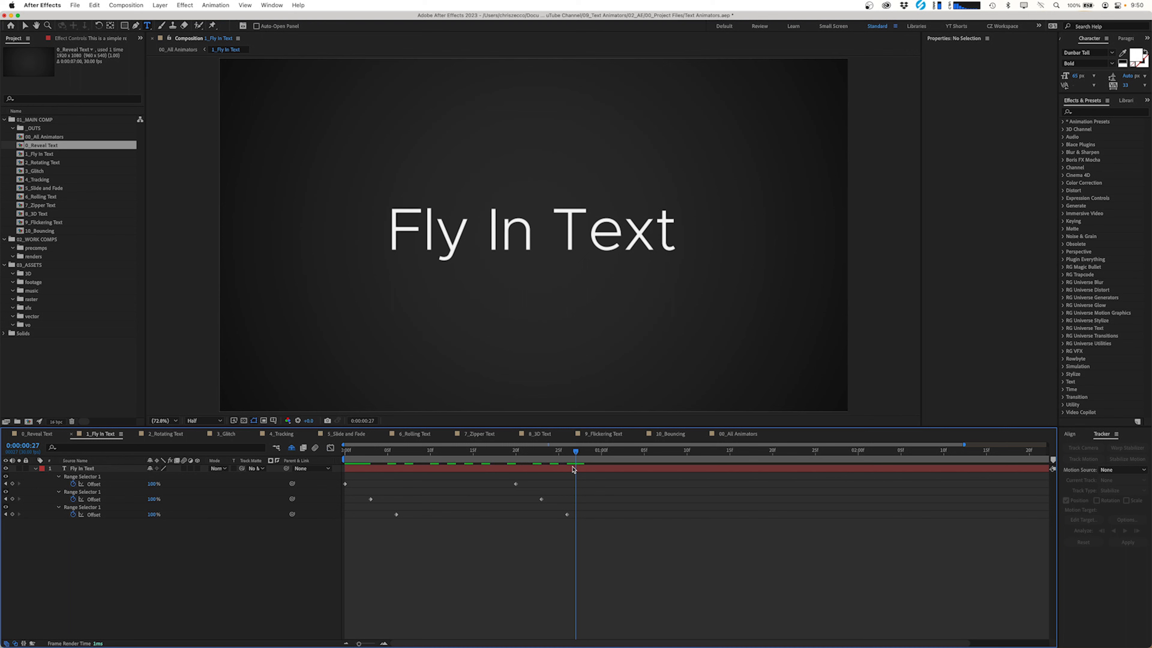
End the 1_Fly In Text composition's work area at 0:00:01:00 and preview it from the start.
left_click_drag(572, 470, 602, 471)
key("n")
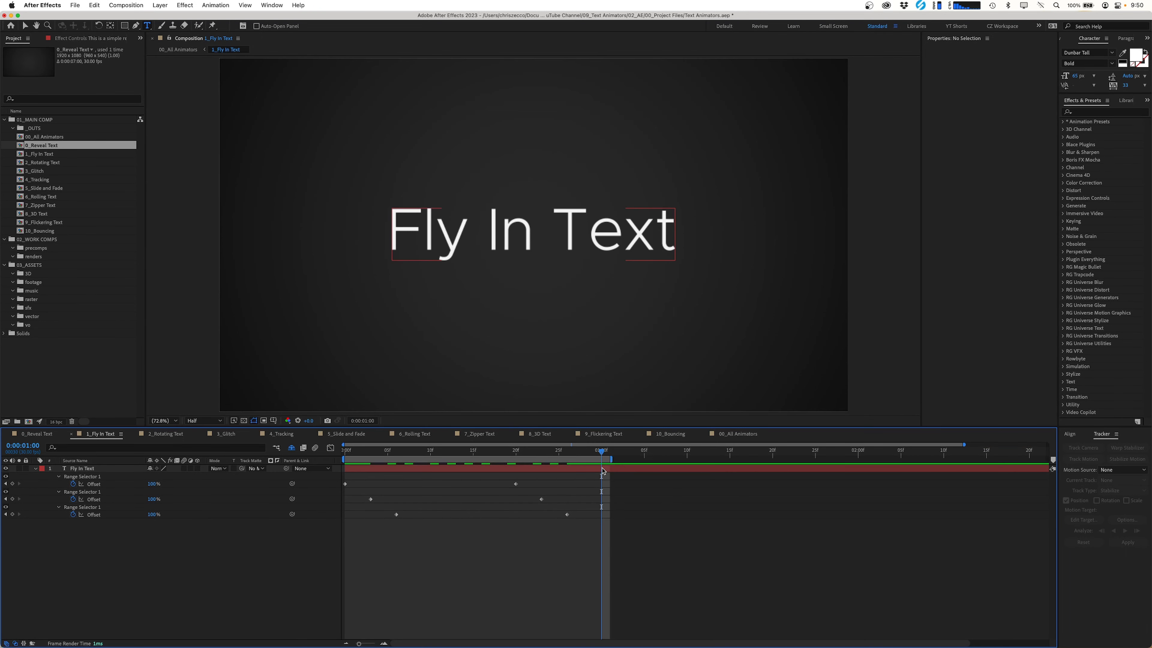
key("Home")
key("space")
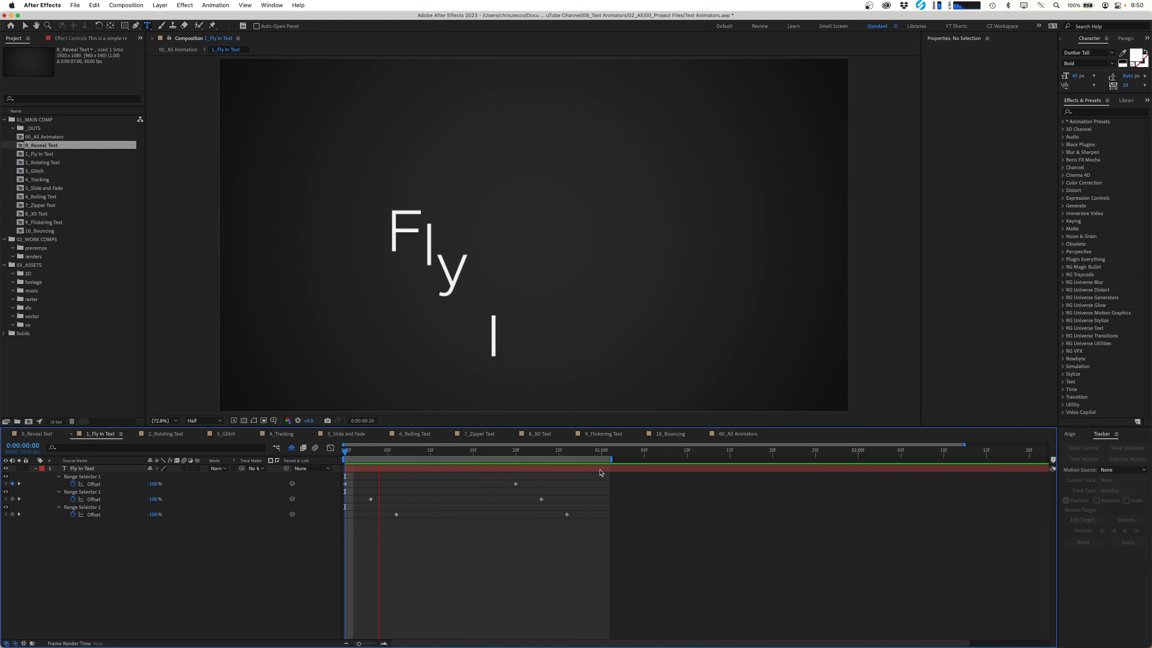
Scrub through and replay the Fly In Text example to examine how its letters move into place.
left_click(413, 451)
left_click_drag(413, 450, 564, 446)
key("space")
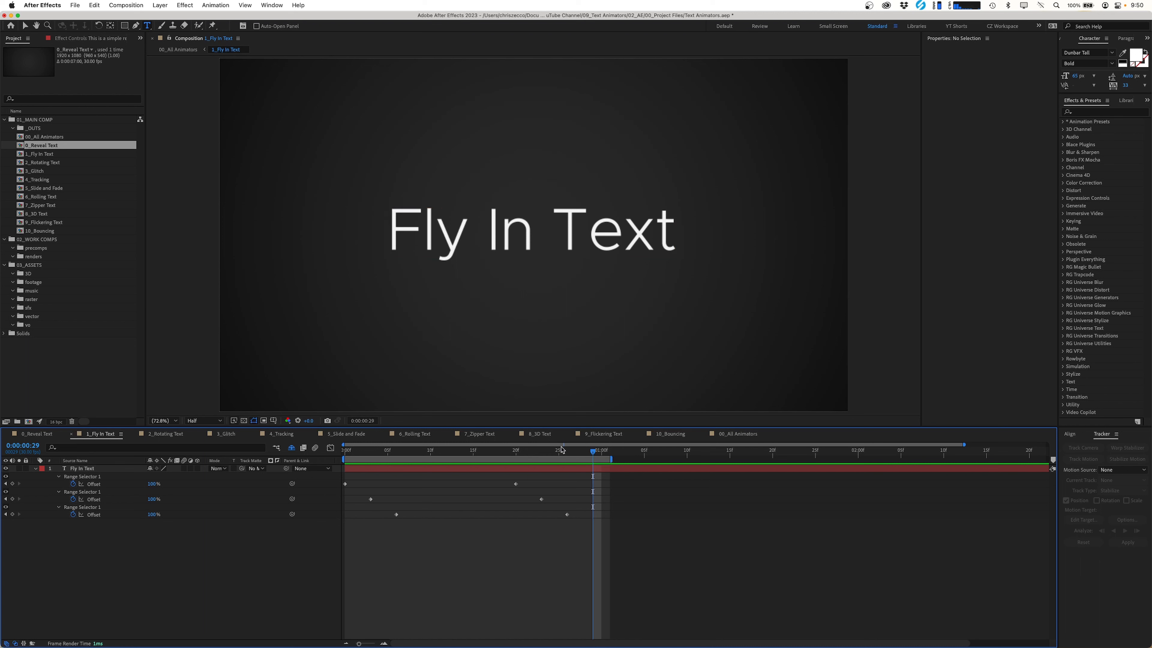
left_click_drag(591, 452, 405, 453)
key("space")
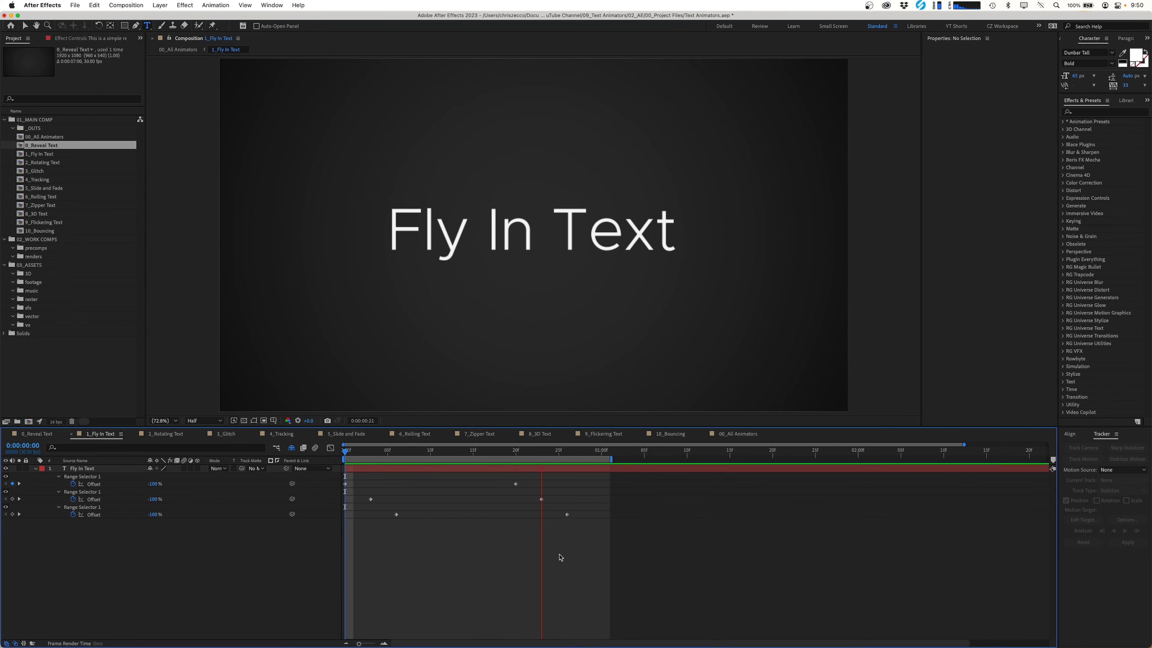
left_click(474, 453)
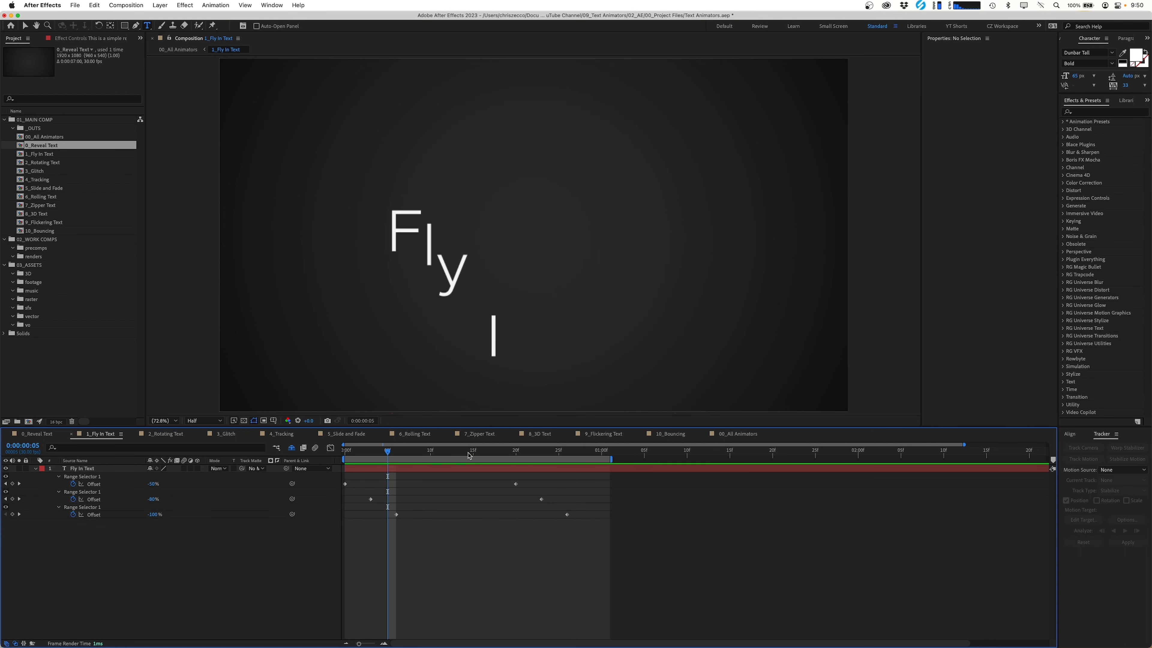
left_click_drag(474, 453, 593, 453)
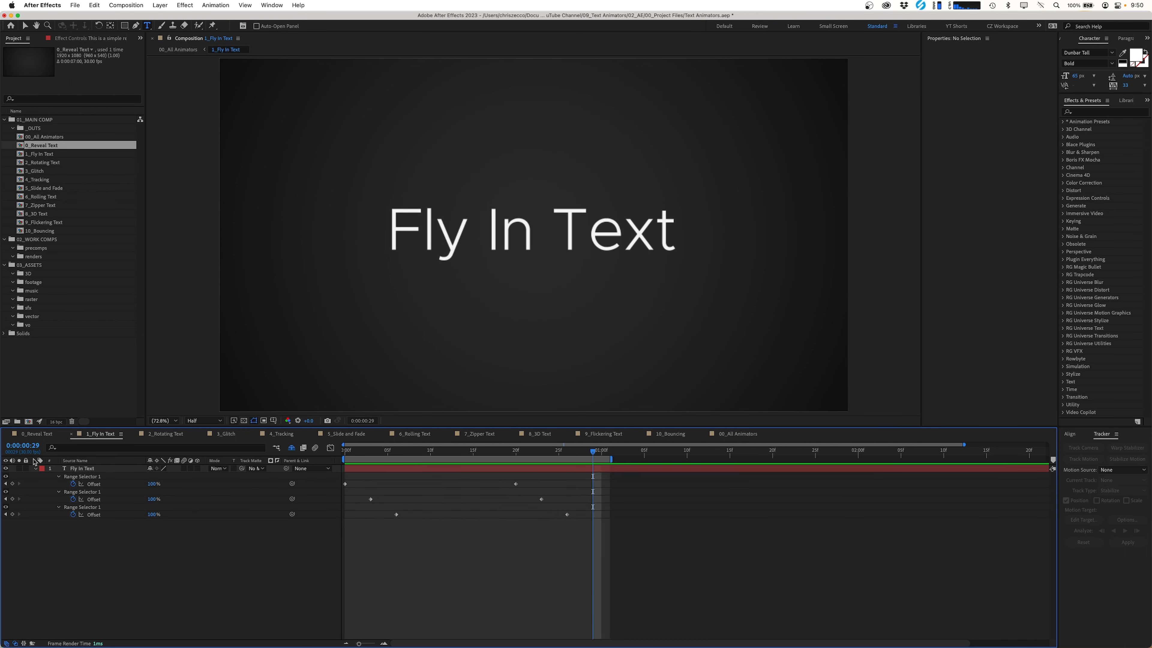
Hide the Fly In Text layer and add the text "This is a fly in animation." centered in the composition.
left_click(5, 469)
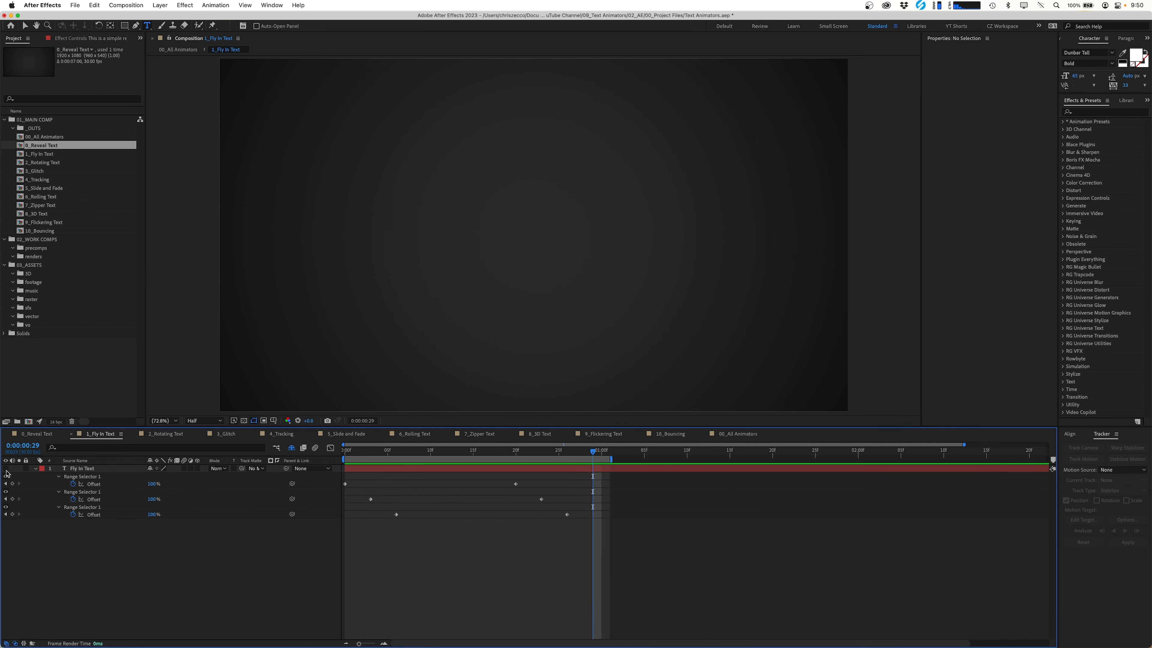
left_click(376, 238)
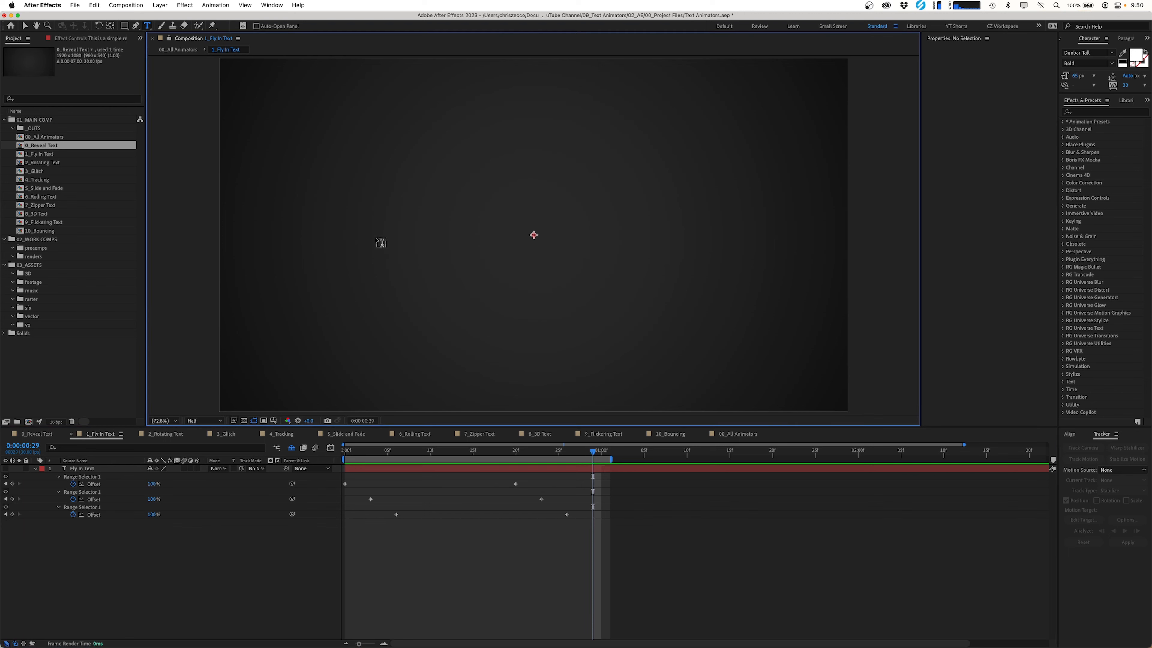
type("This is a fluy")
key("BackSpace")
key("BackSpace")
type("y in animation.")
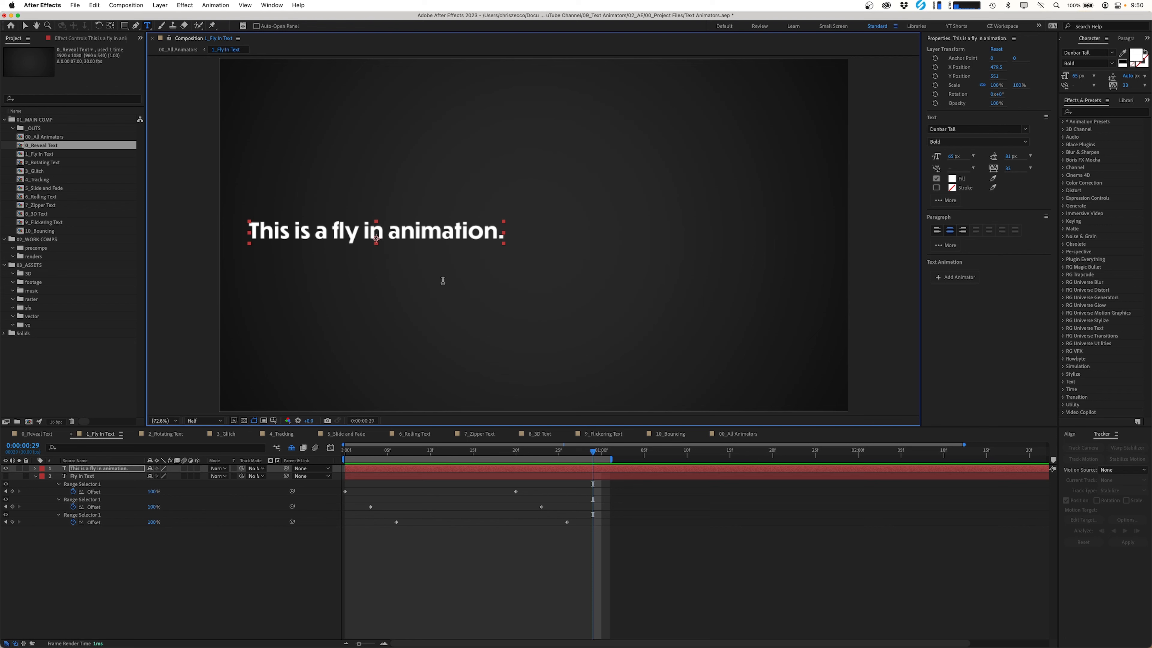
key("super+Home")
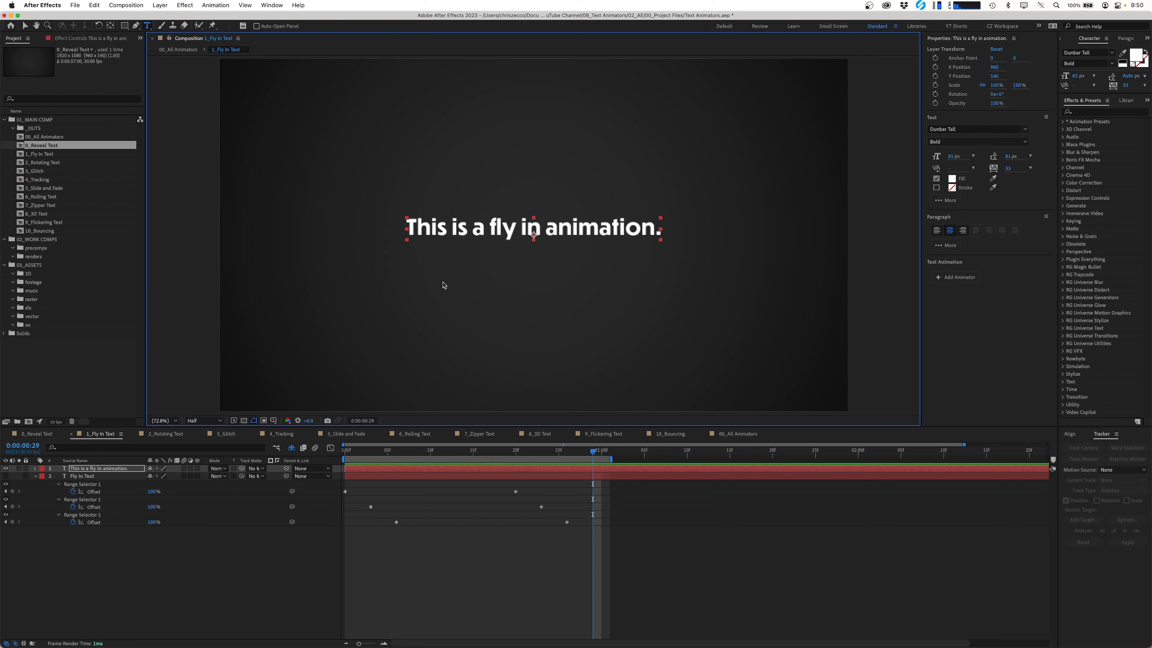
Collapse the Fly In Text layer's properties and add a Position animator to the "This is a fly in animation." layer.
left_click(36, 476)
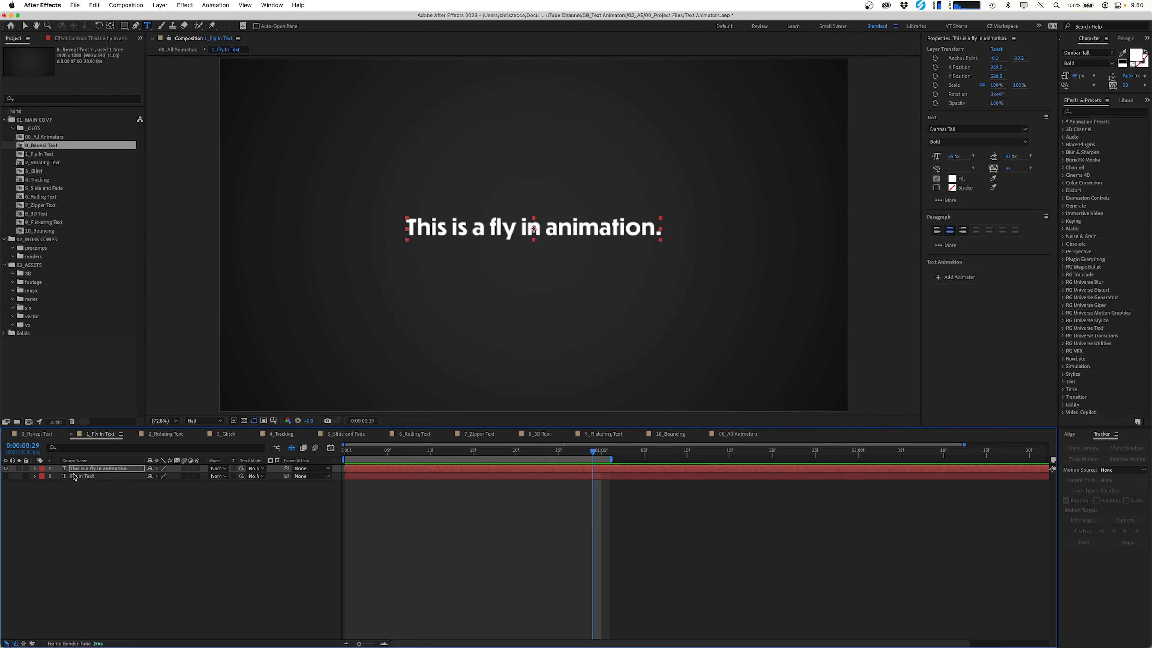
left_click(75, 476)
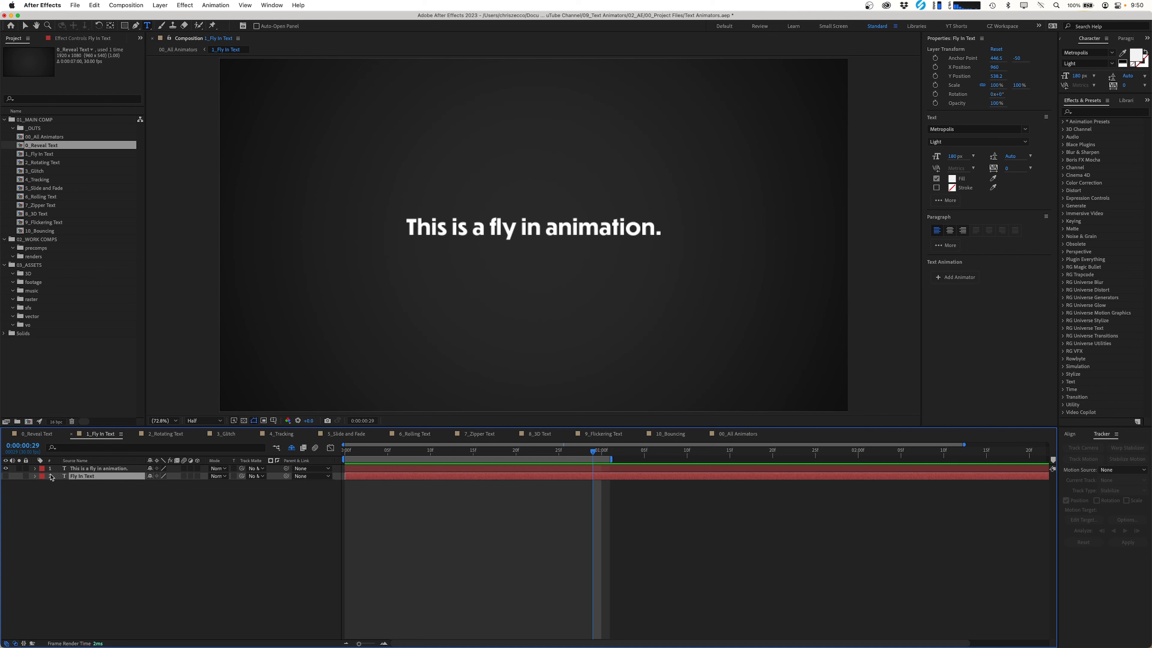
left_click(74, 469)
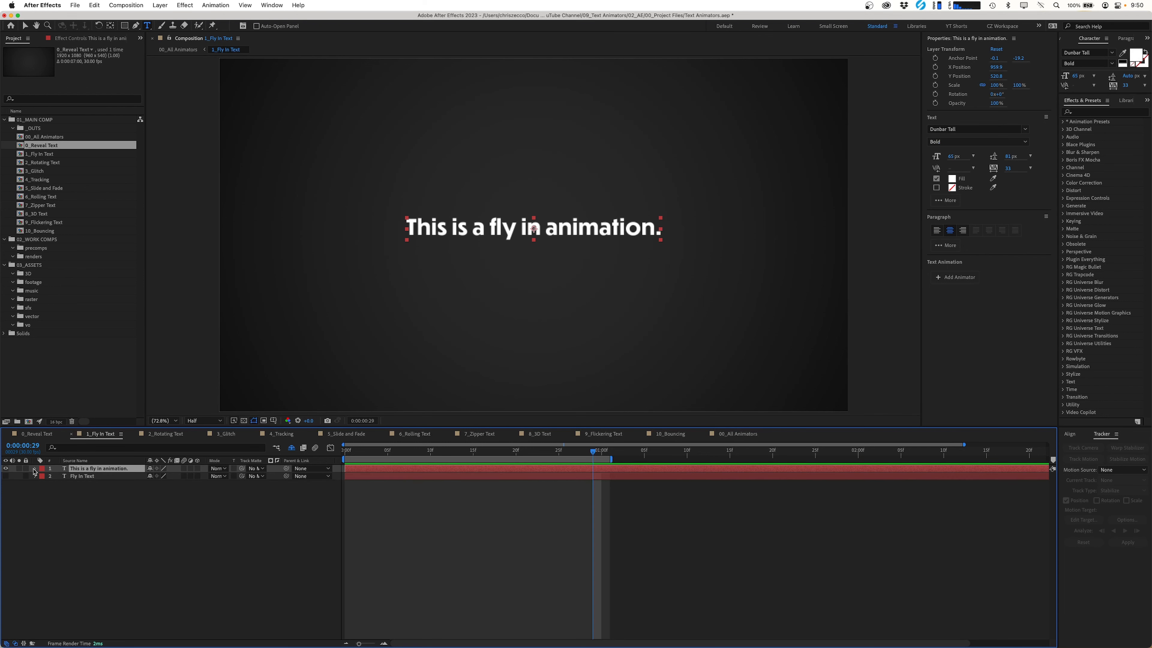
left_click(34, 469)
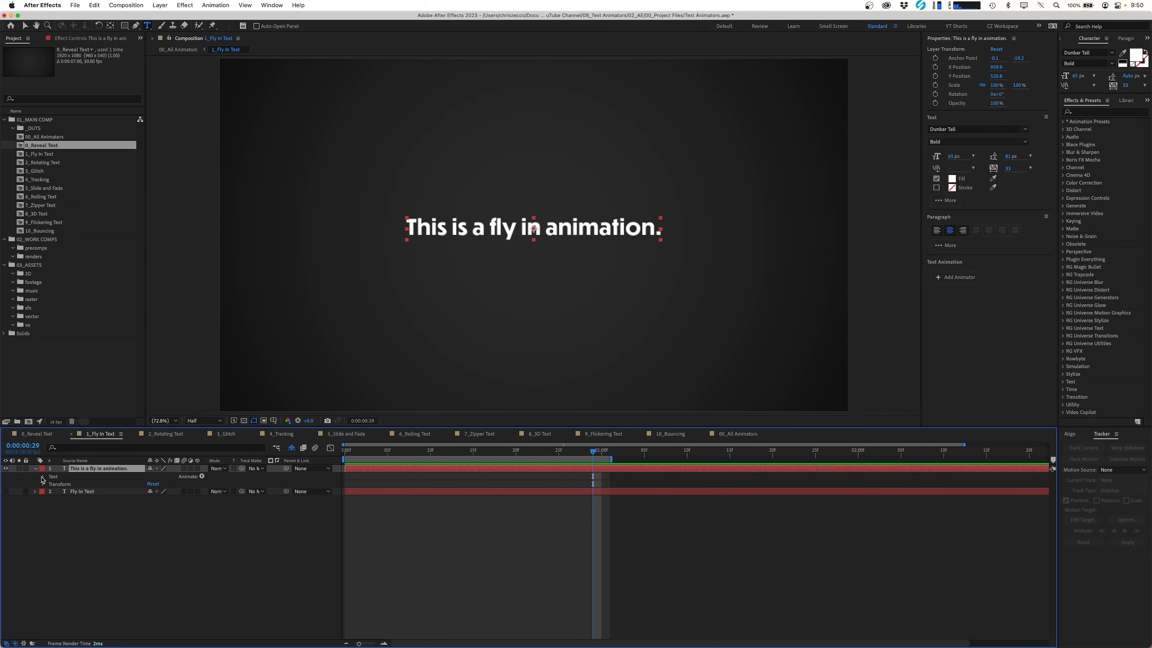
left_click(44, 477)
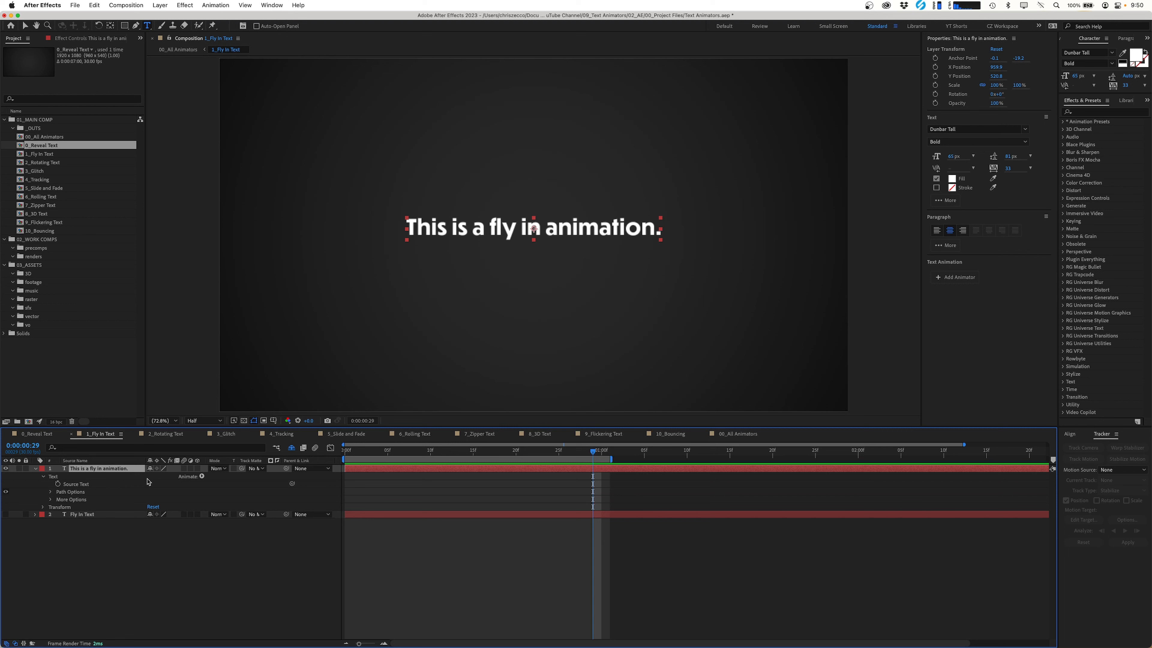
left_click(202, 477)
left_click(222, 479)
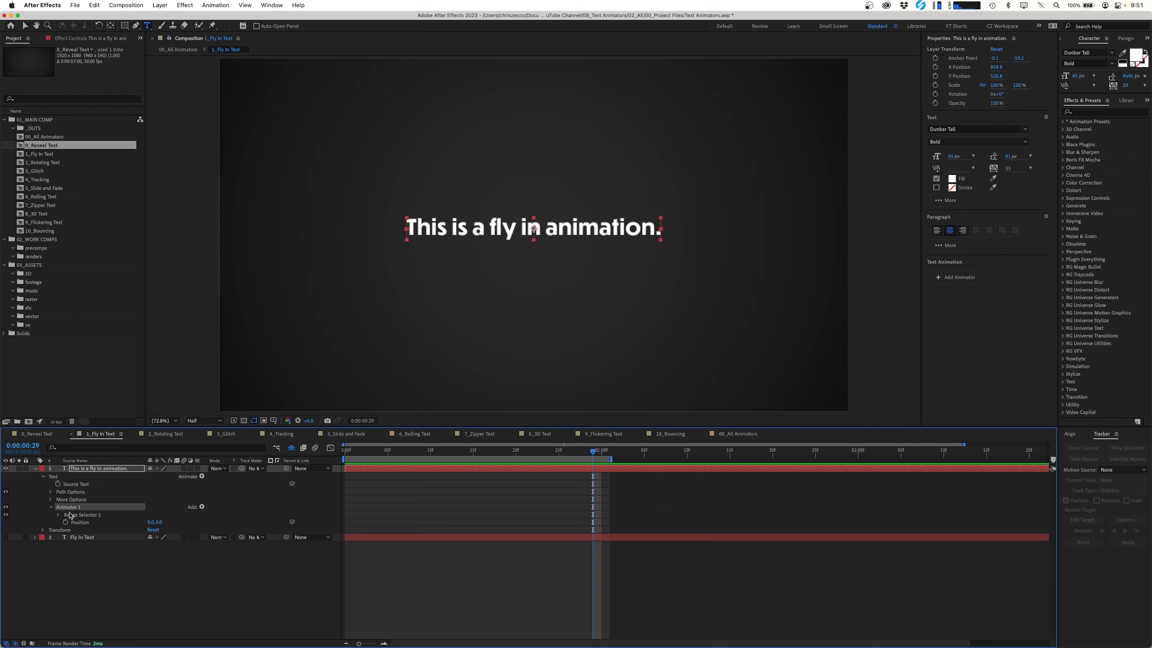
Rename the new animator Initial State and set its Position to 0, 597, placing the text below the frame.
key("Return")
type("Initial S")
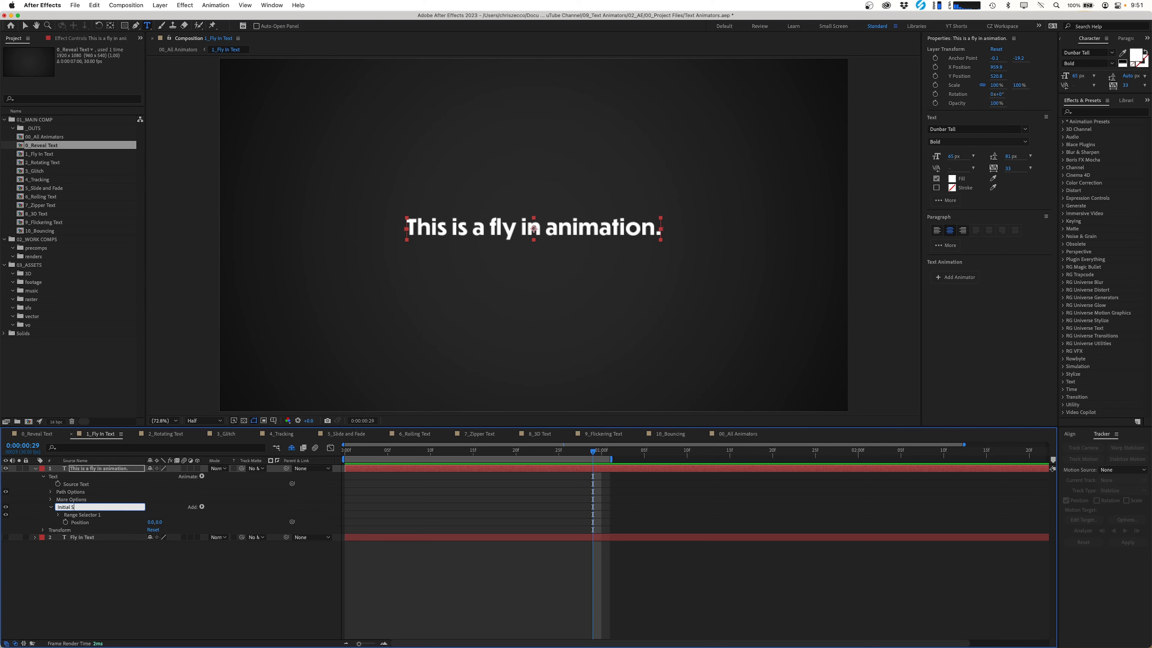
type("tate")
key("Return")
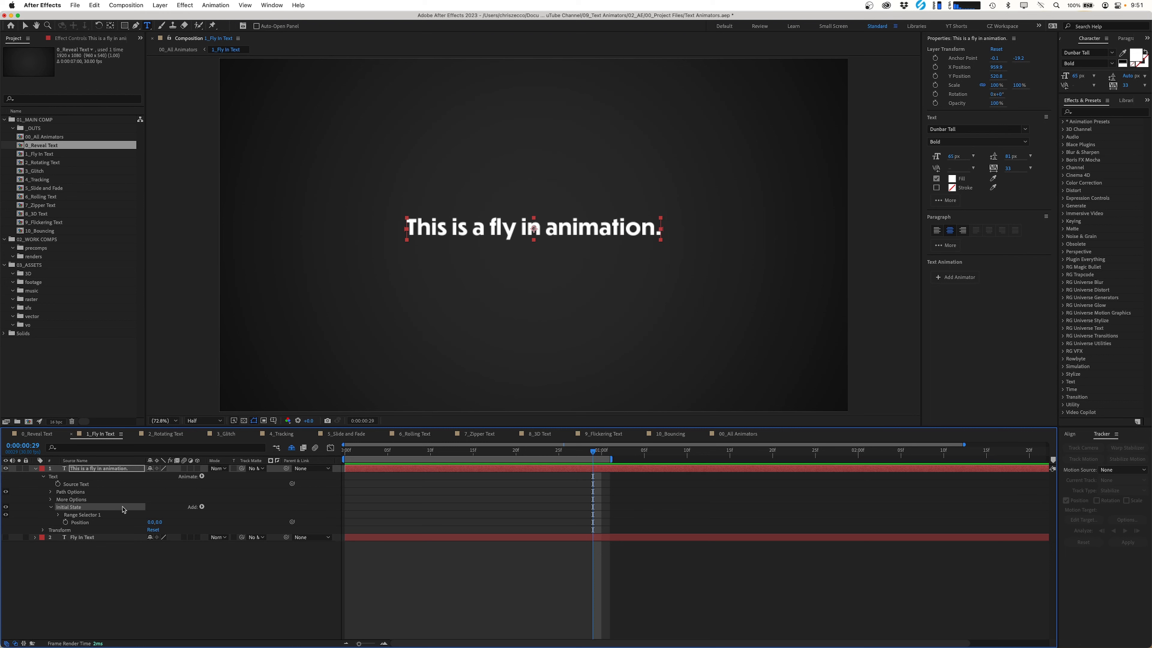
left_click_drag(159, 523, 427, 519)
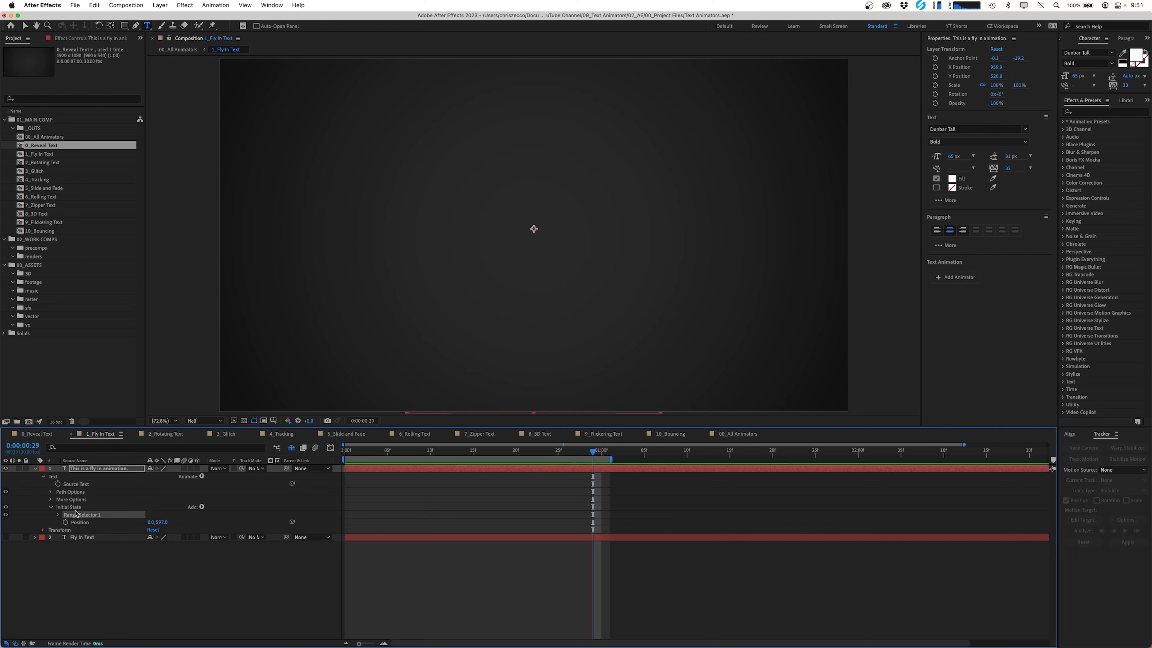
Duplicate the Initial State animator and rename the copy State 01.
left_click(50, 507)
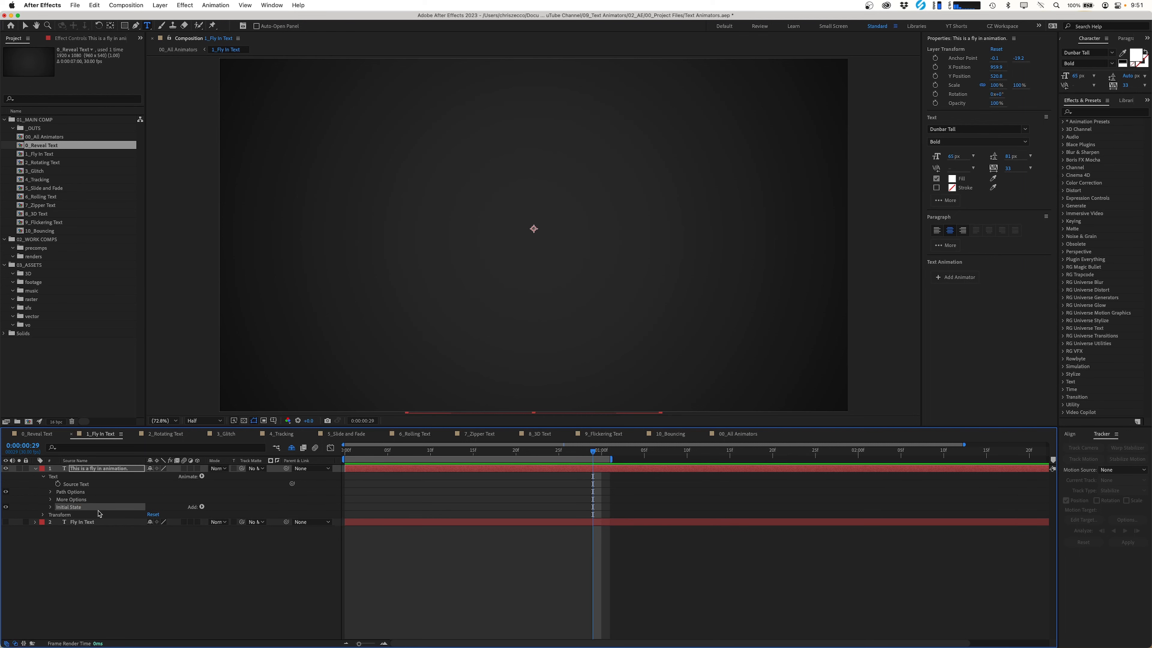
key("super+d")
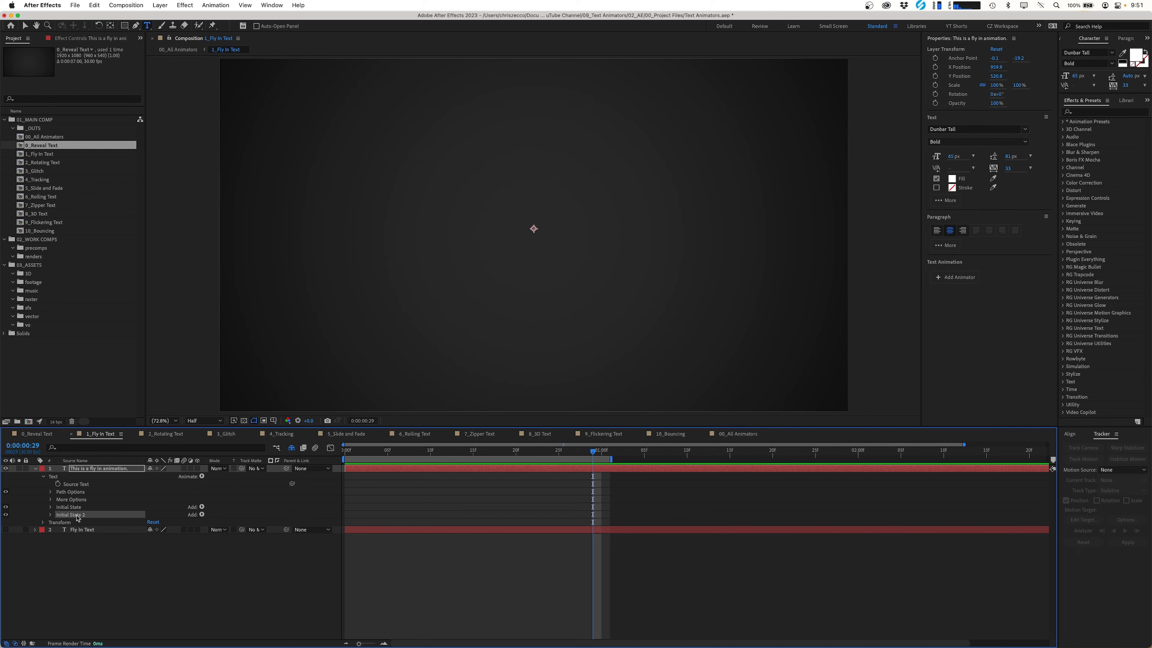
key("Return")
type("State 01")
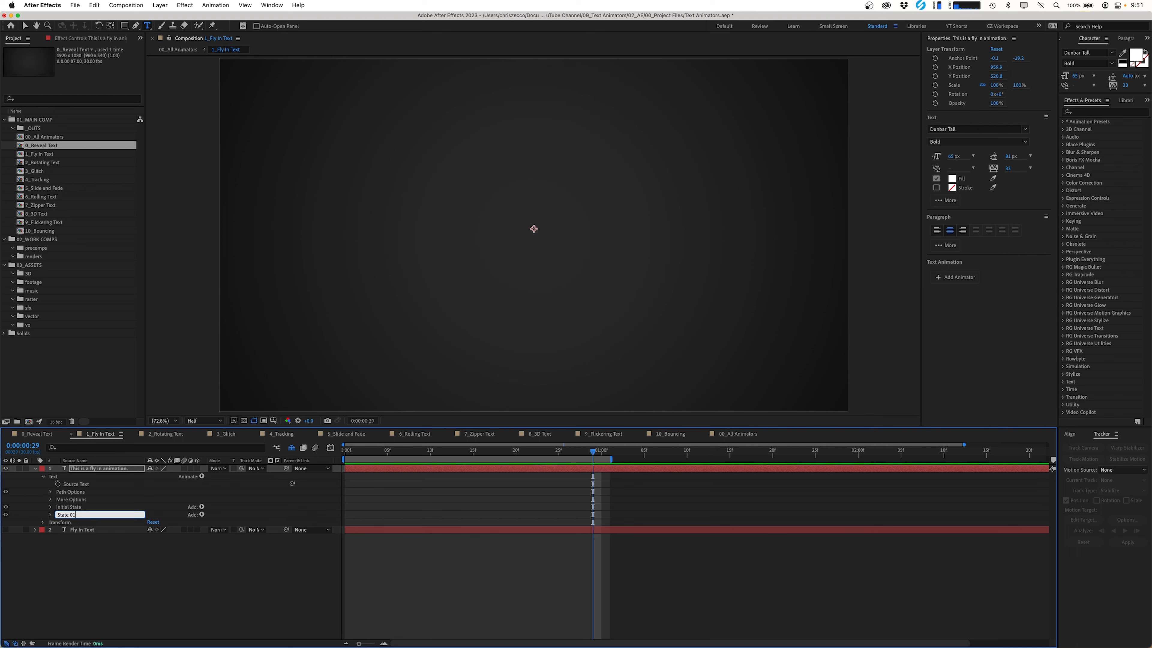
key("Return")
Set the State 01 animator's Position to about 0, -636 so the text sits slightly above center.
left_click(50, 516)
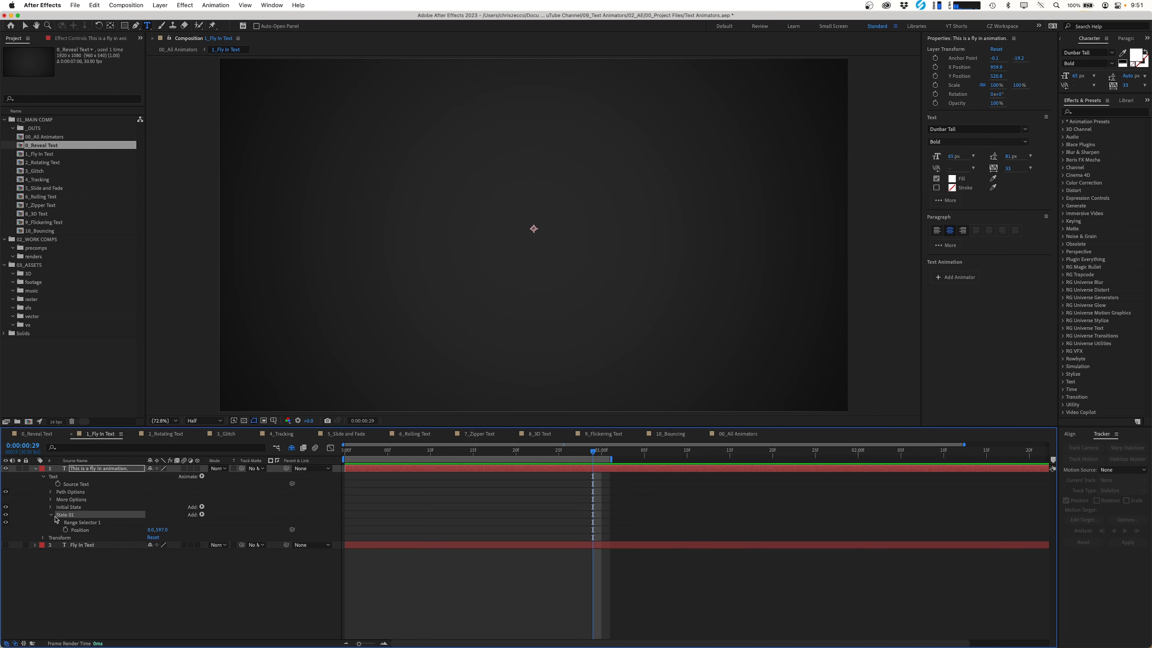
left_click(164, 530)
key("Left")
type("-")
key("Return")
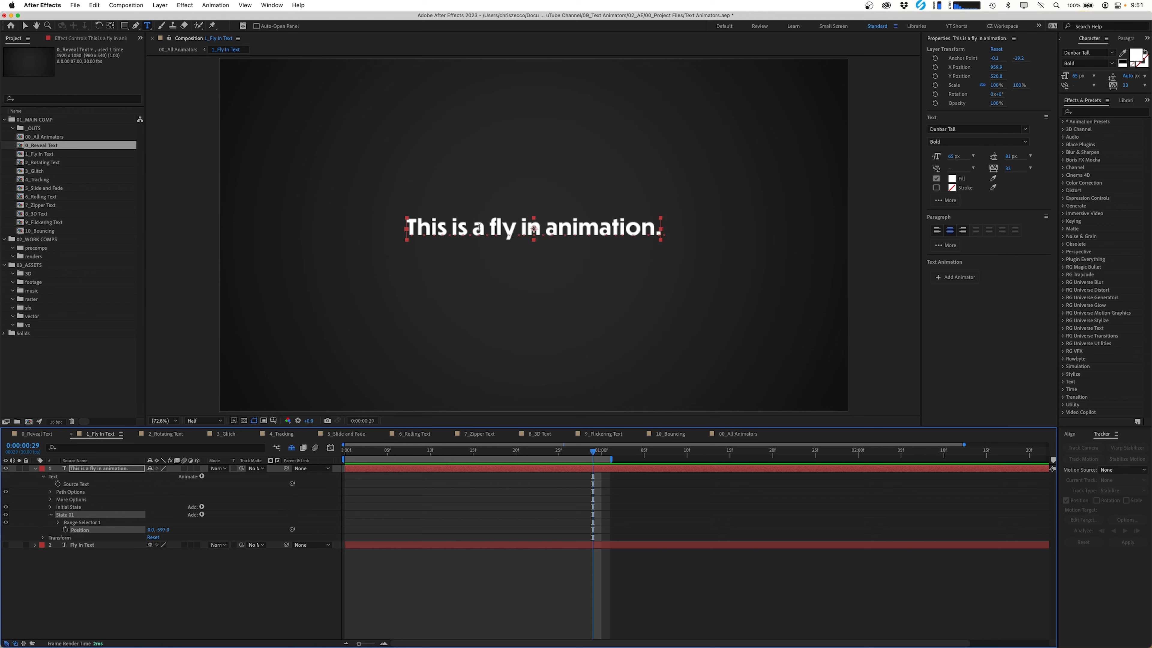
left_click_drag(162, 530, 148, 530)
Keyframe the State 01 range selector's Offset at -100% at the first frame and move to 0:00:01:00.
left_click_drag(584, 452, 345, 453)
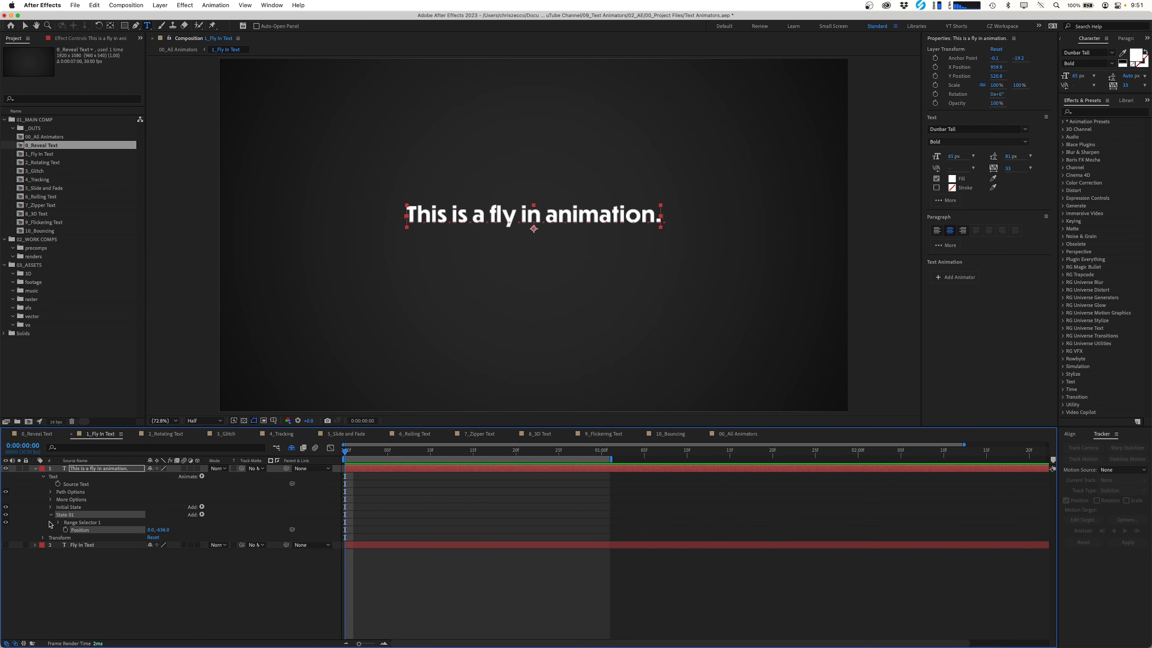
left_click(59, 523)
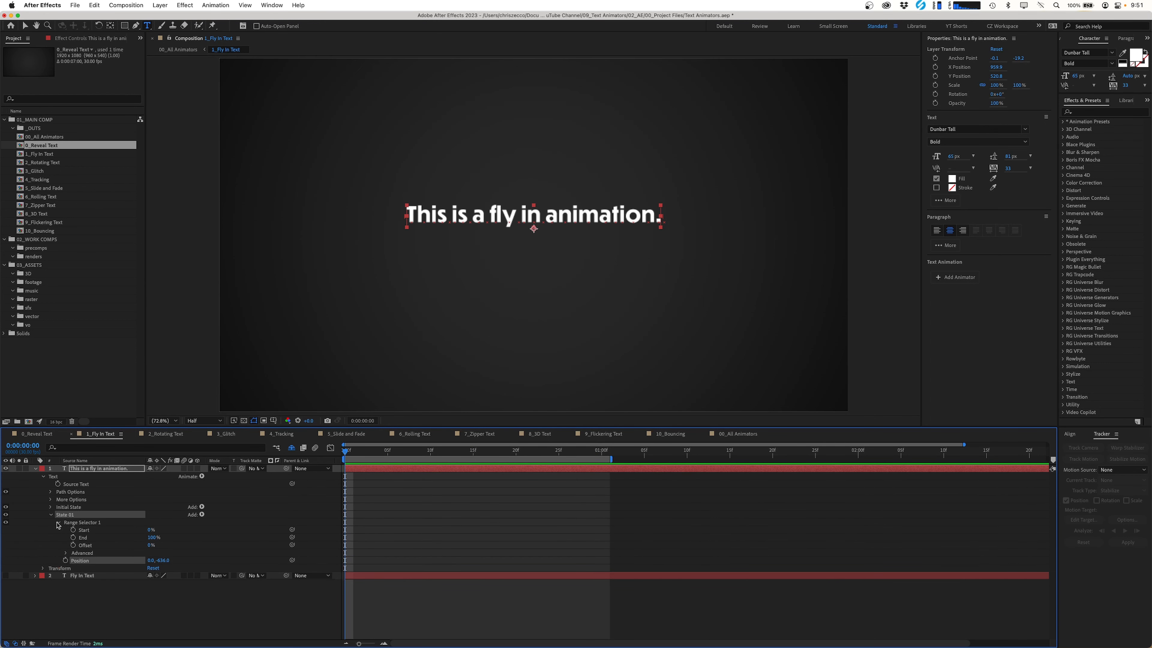
left_click(73, 545)
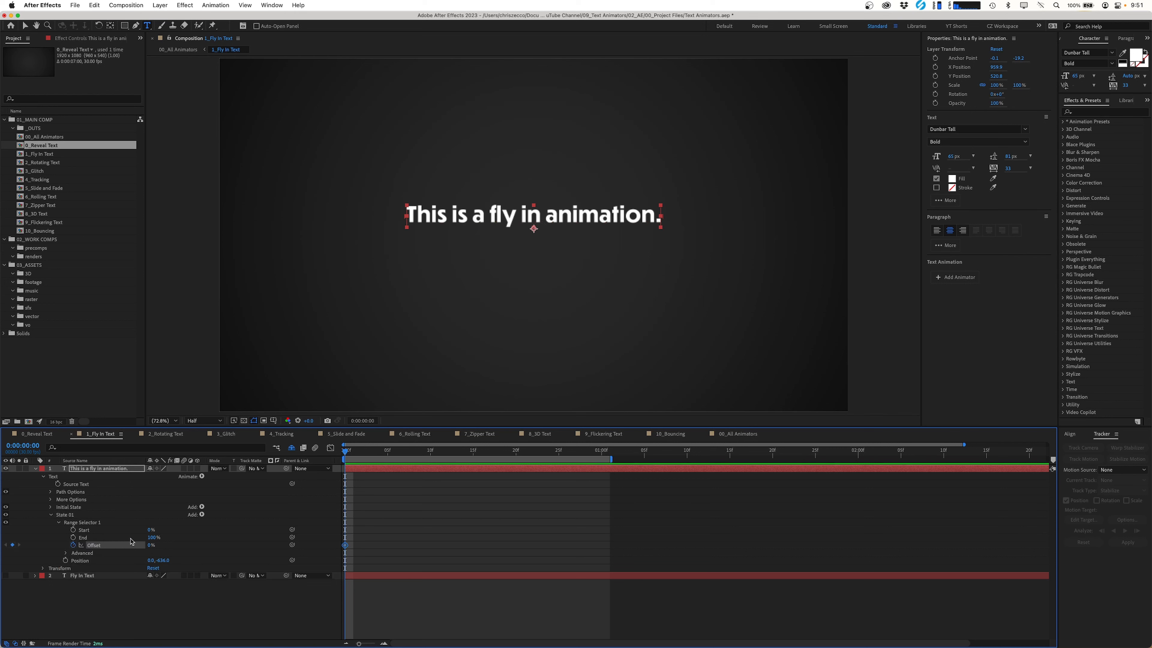
left_click(150, 545)
type("-100")
key("Return")
key("shift+Page_Down")
key("shift+Page_Down")
key("shift+Page_Down")
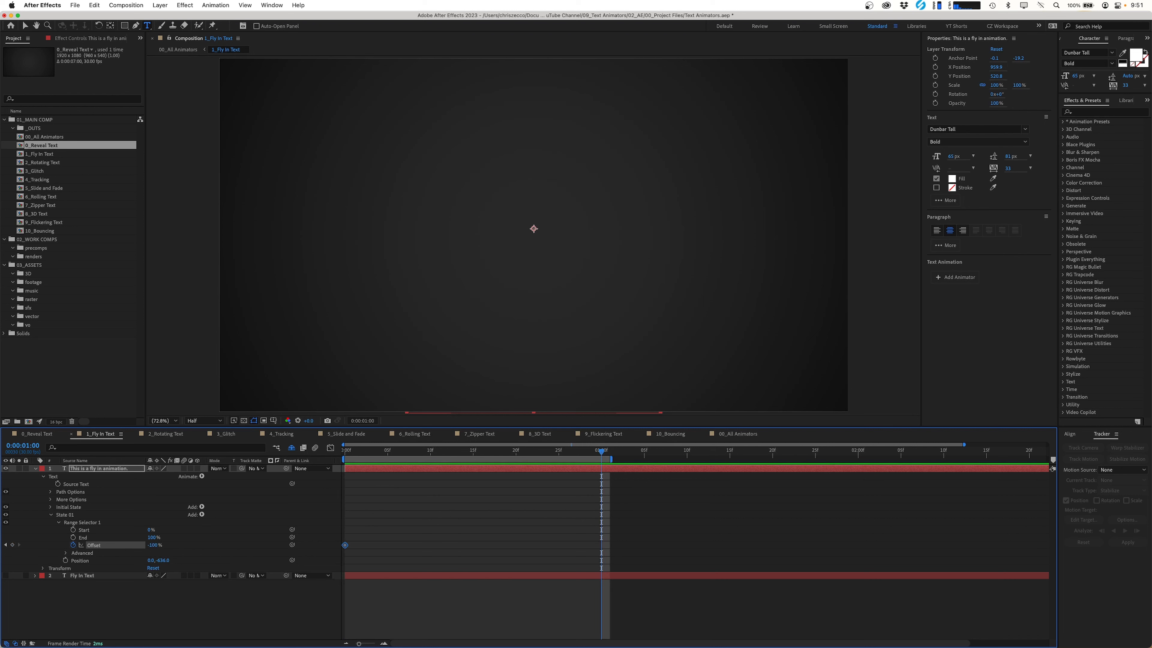
Keyframe the State 01 range selector's Offset at 100% at 0:00:01:00.
left_click(152, 545)
type("1")
key("Return")
Compare the Square shape in the State 01 range selector's advanced options and leave Shape set to Ramp Down.
left_click(66, 553)
left_click(156, 591)
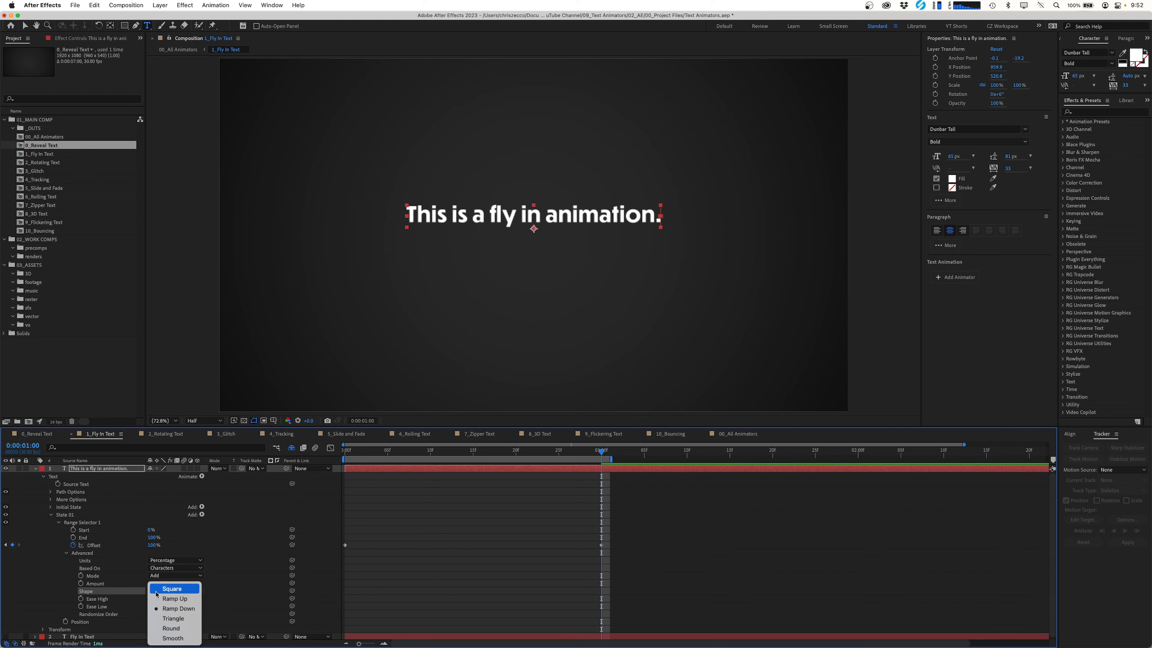
left_click(161, 589)
left_click(164, 592)
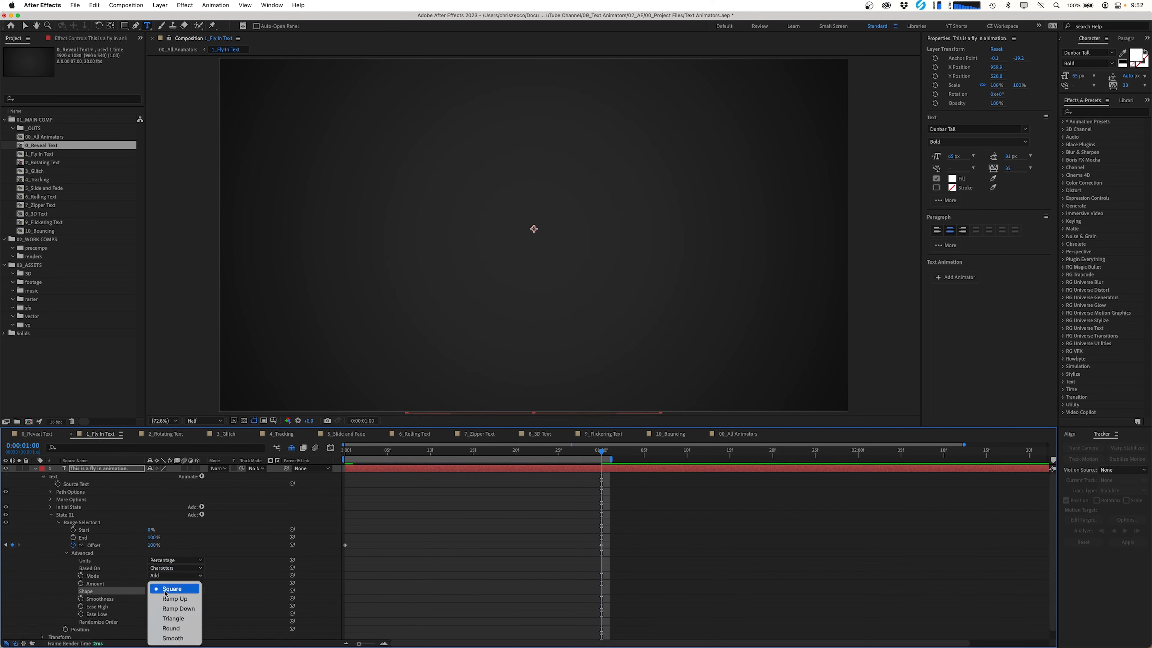
left_click(160, 608)
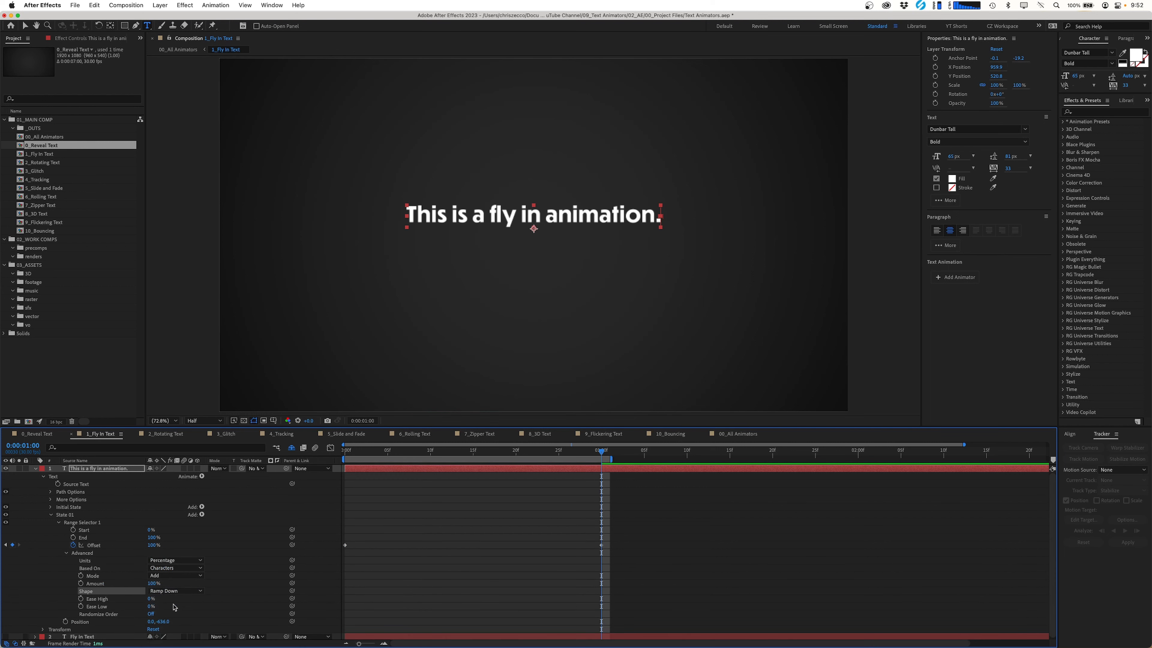
Set the State 01 range selector's Ease High to 100% and preview the text flying in.
left_click_drag(150, 598, 166, 599)
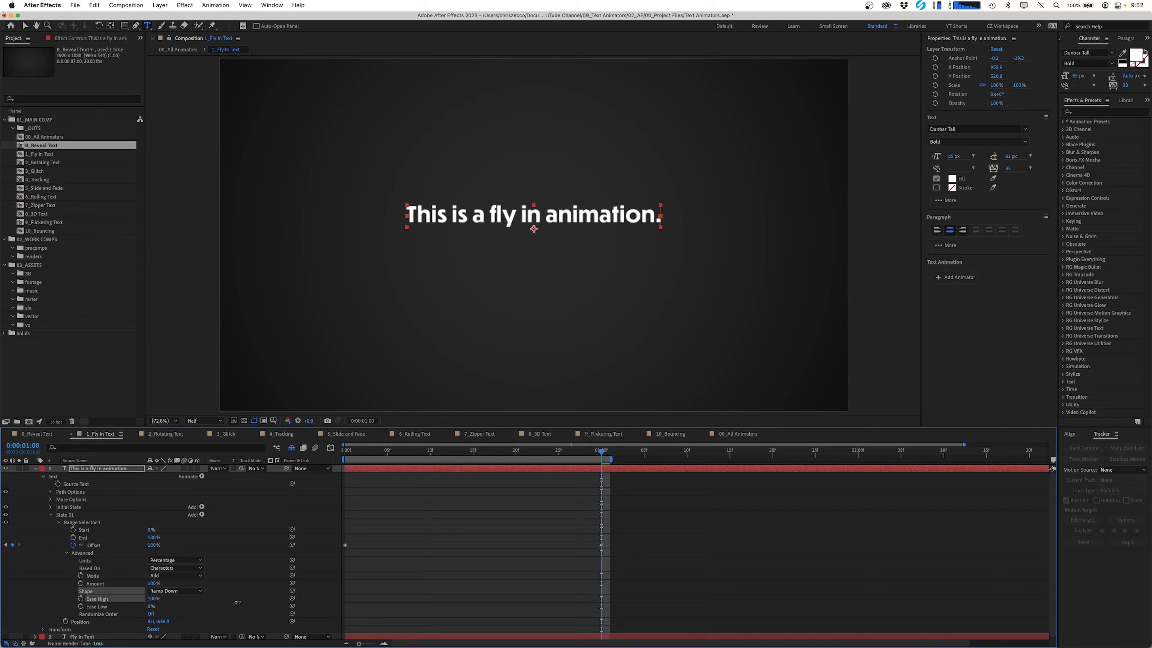
key("space")
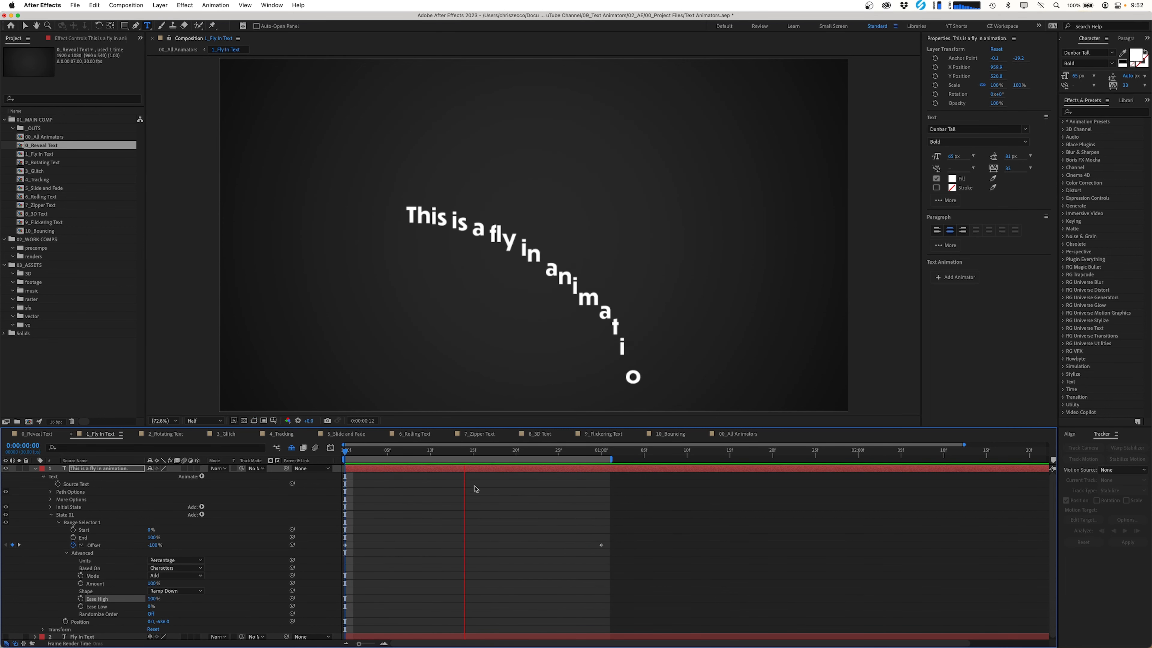
key("space")
Duplicate the State 01 animator and set the copy's Position to 0, 34 so the text settles slightly lower.
left_click(51, 515)
left_click(64, 514)
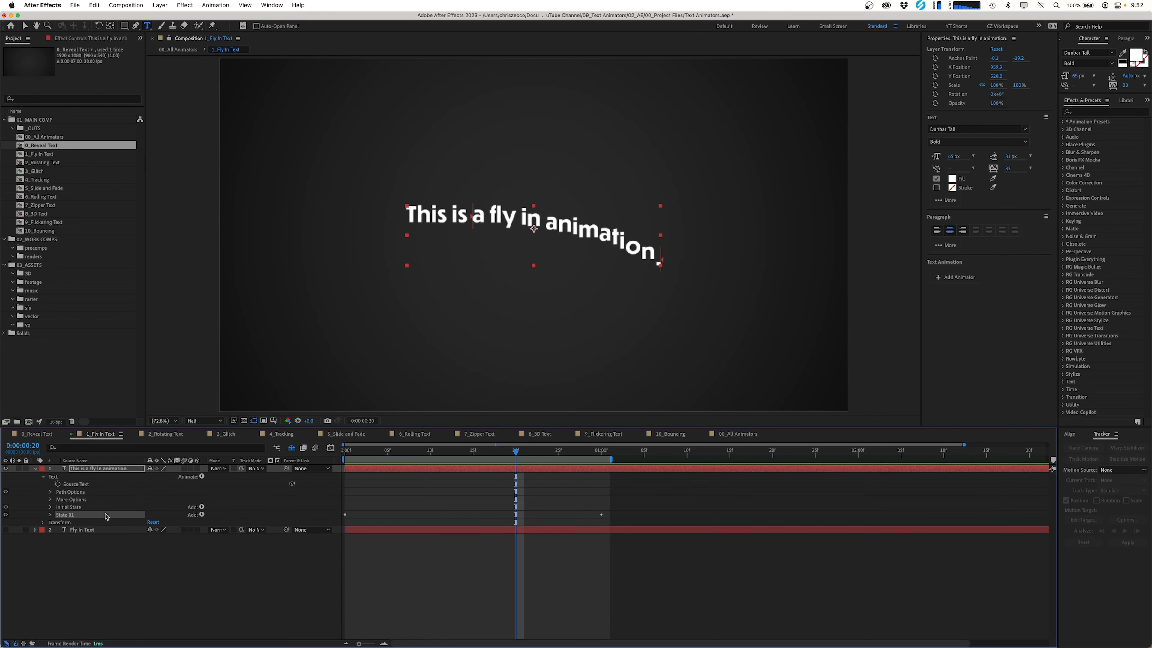
key("super+d")
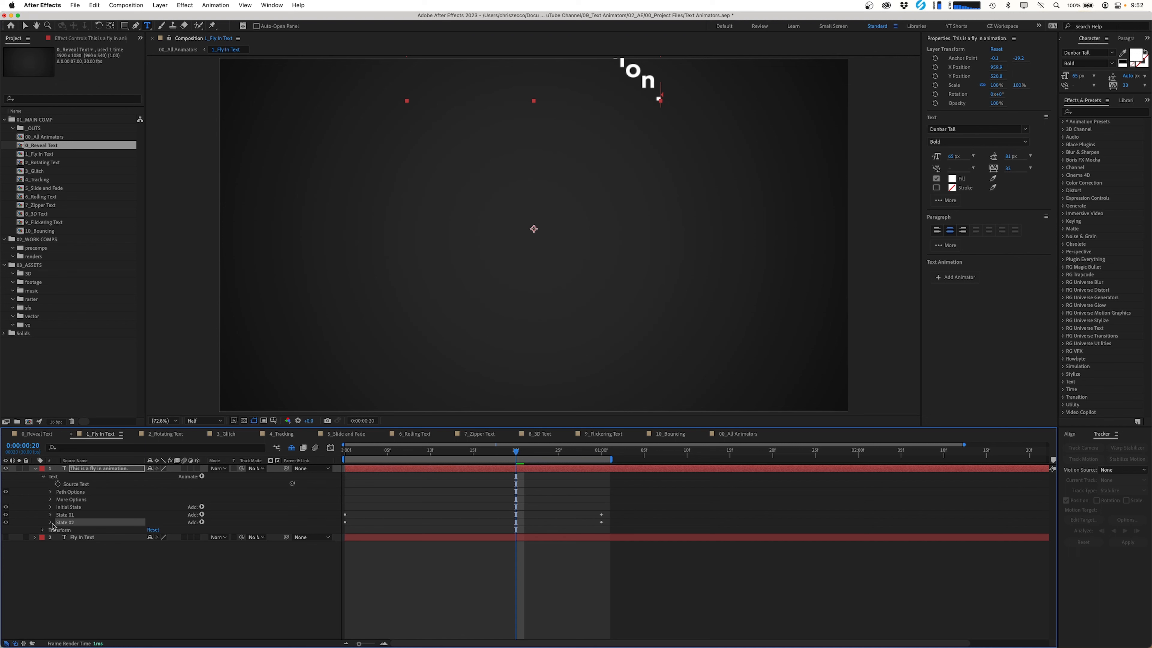
left_click(50, 522)
left_click(163, 538)
type("0")
key("Return")
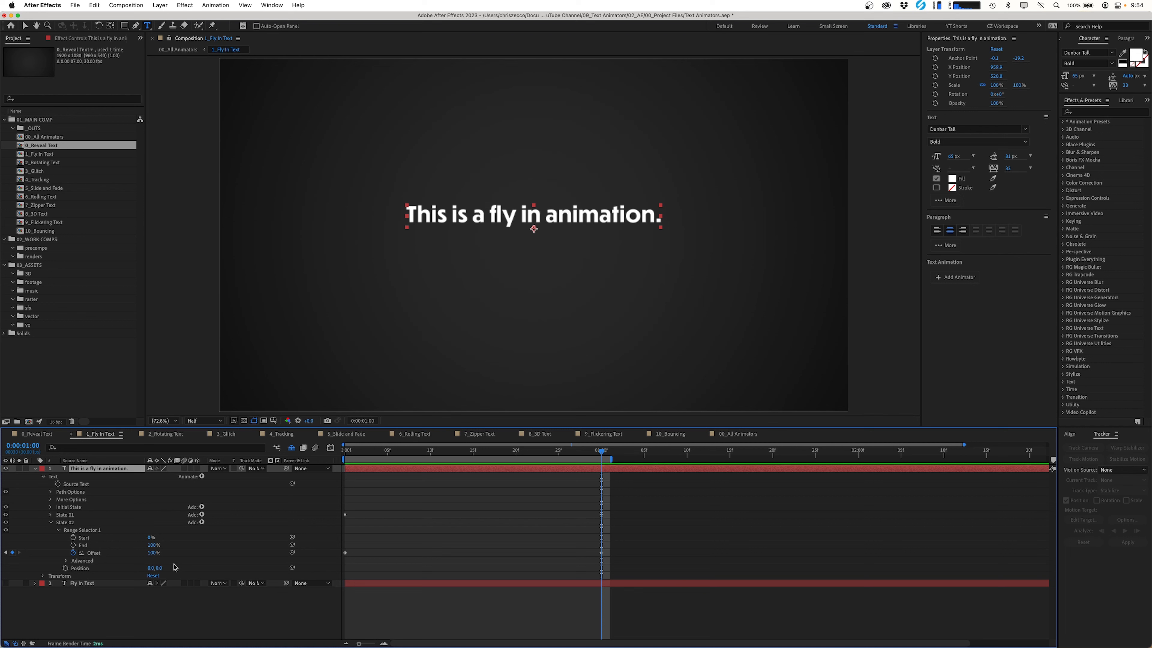
left_click_drag(160, 568, 177, 568)
key("space")
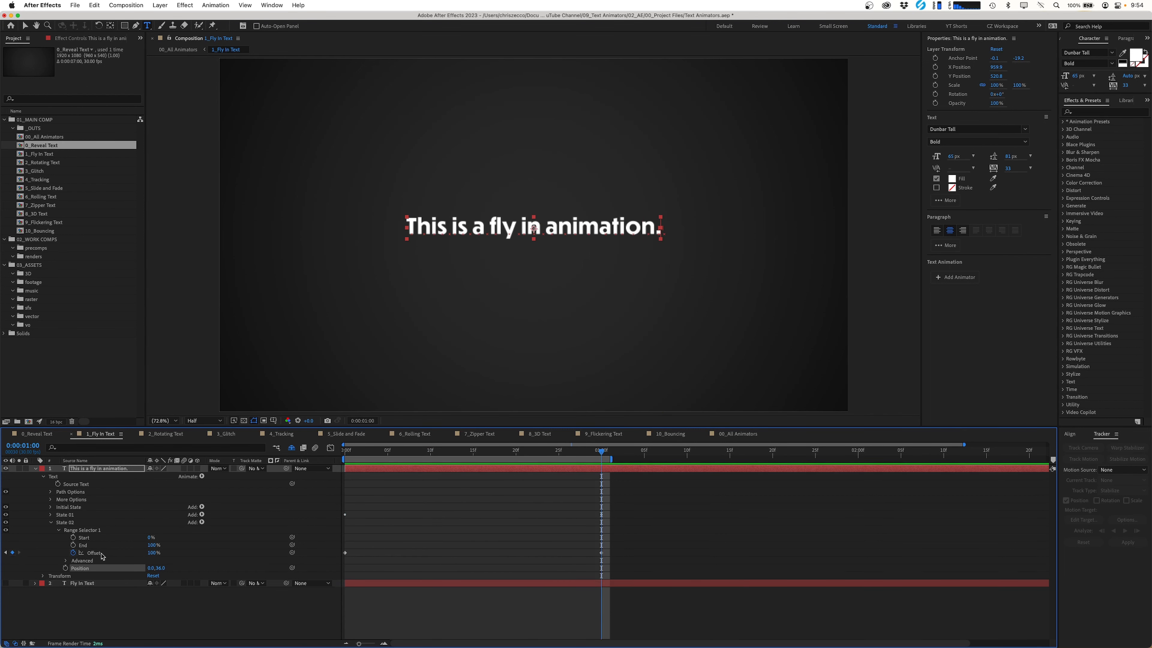
Shift both of State 02's Offset keyframes 14 frames later so they start at about 0:00:00:14.
left_click_drag(636, 545, 342, 569)
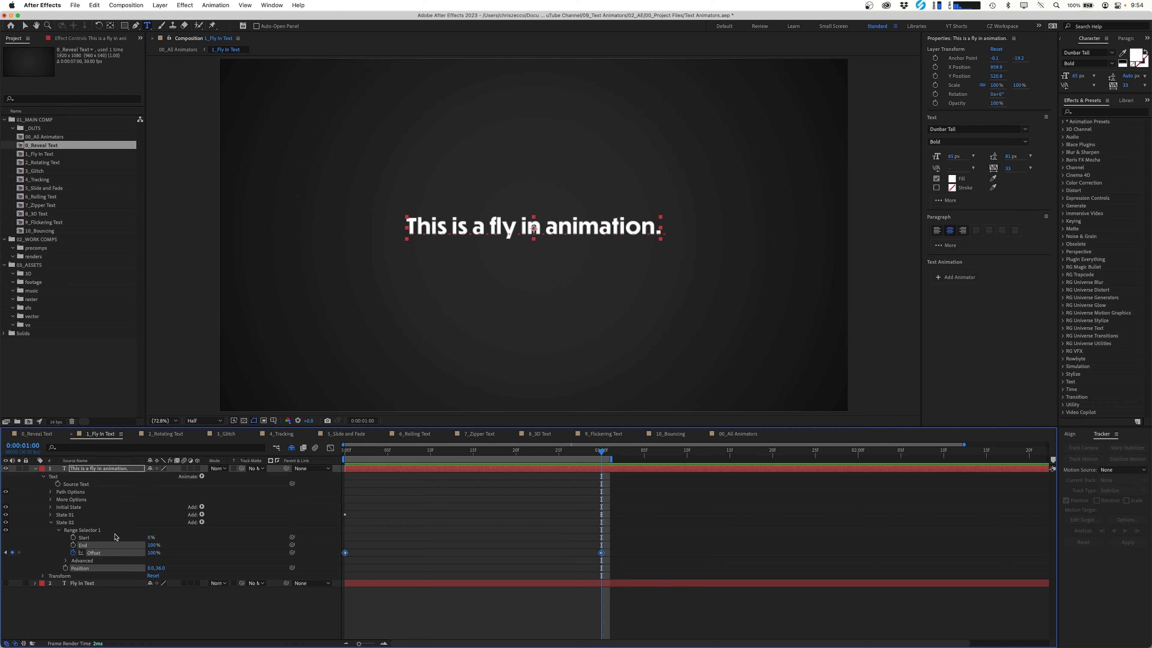
left_click(119, 517)
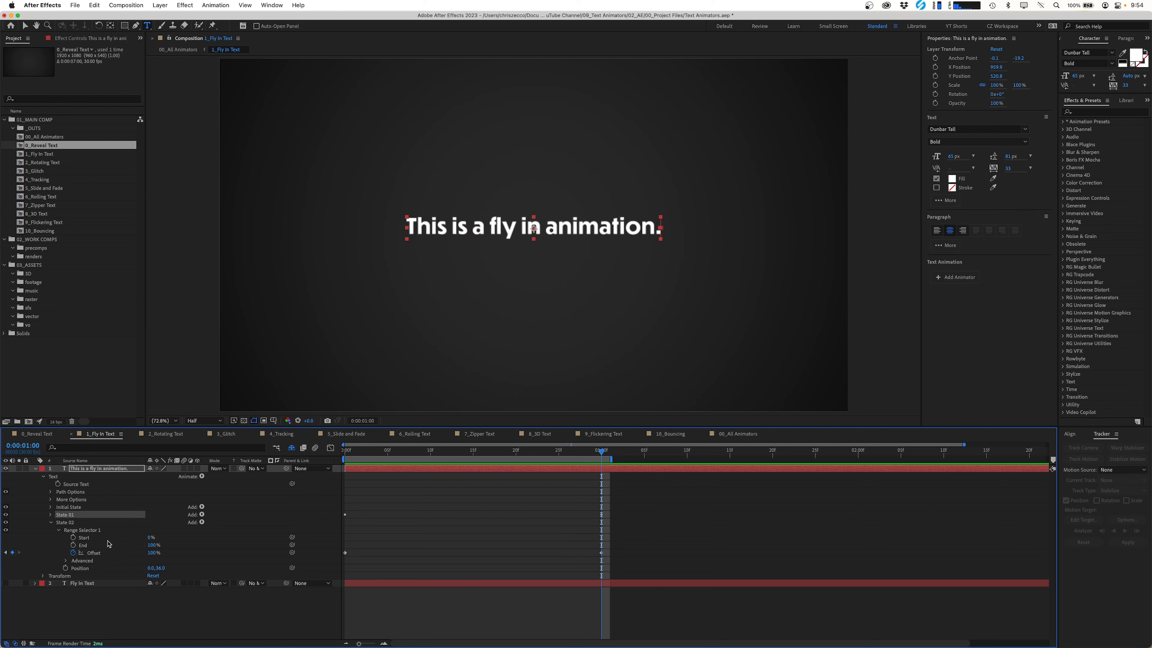
left_click(94, 553)
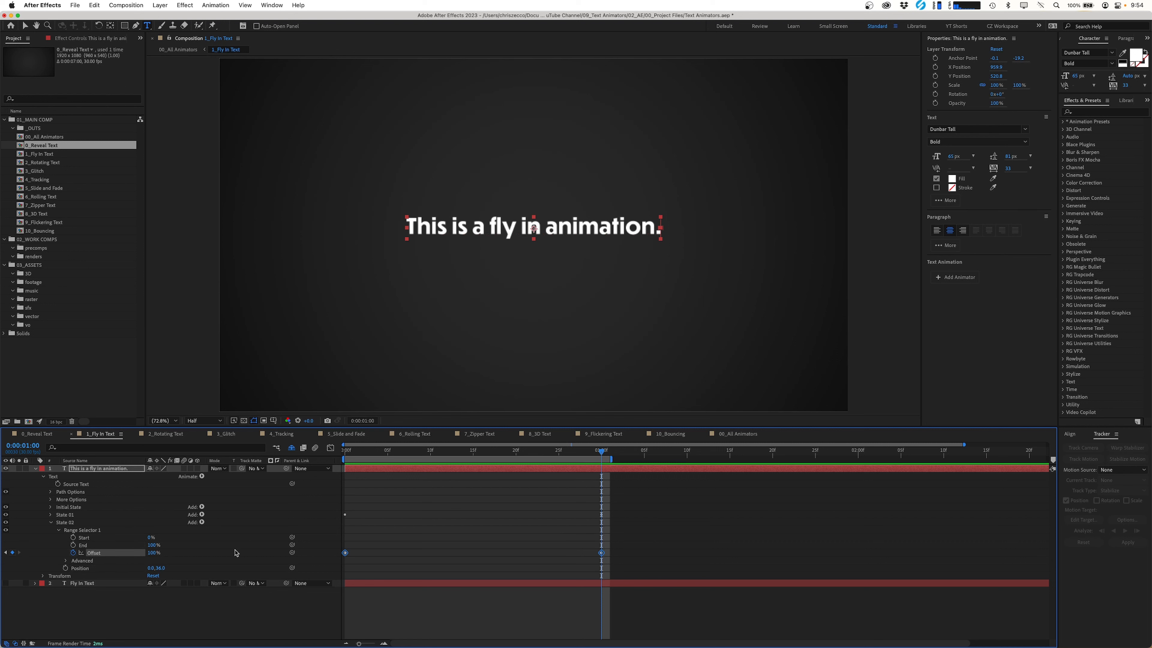
left_click_drag(345, 552, 464, 552)
Extend the work area to about 0:00:01:25 and preview the animation from the first frame.
left_click_drag(611, 460, 817, 459)
left_click_drag(601, 452, 345, 451)
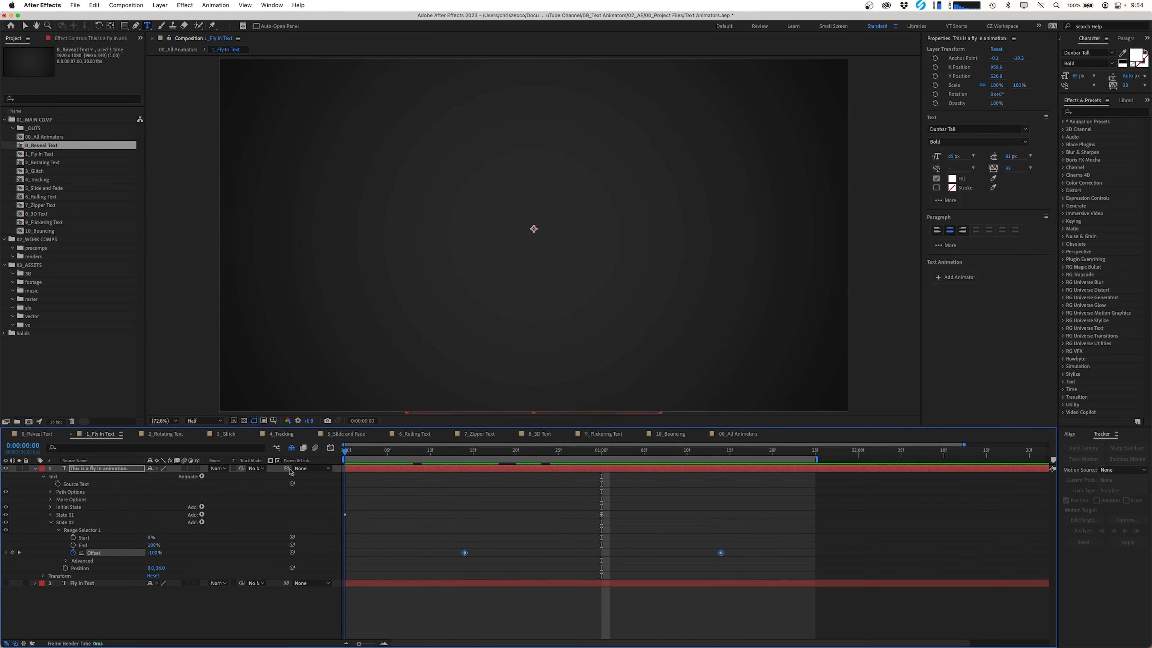
left_click(481, 577)
key("space")
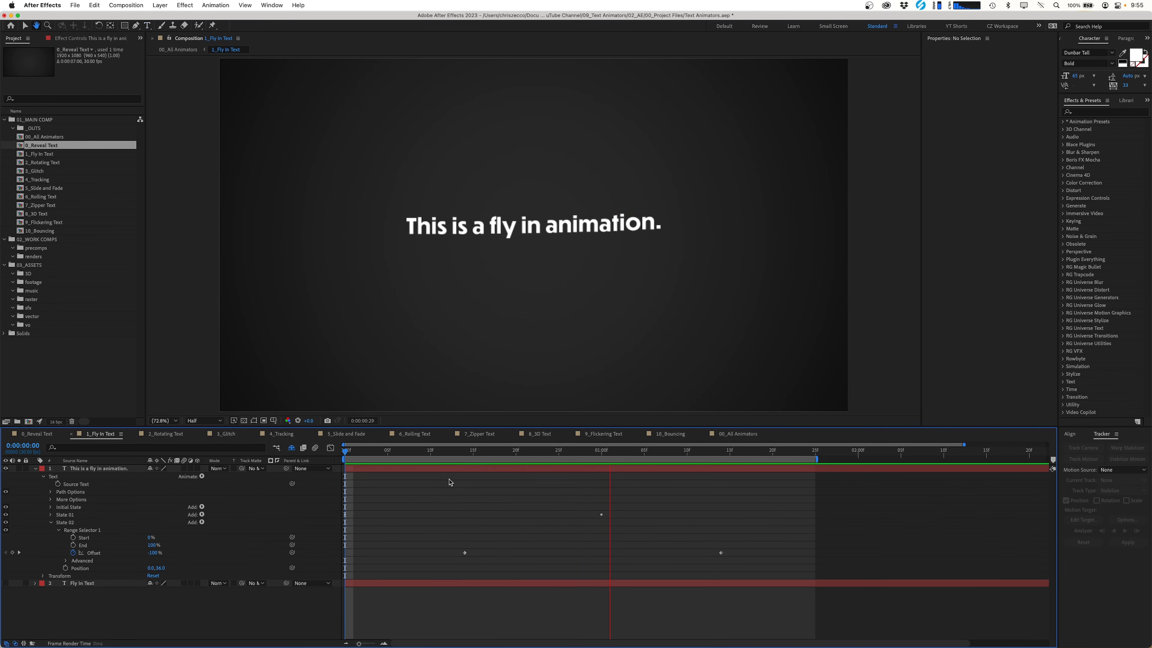
key("space")
Duplicate the State 02 animator and set State 02's Position to about 0, 77 for a stronger overshoot.
left_click(68, 523)
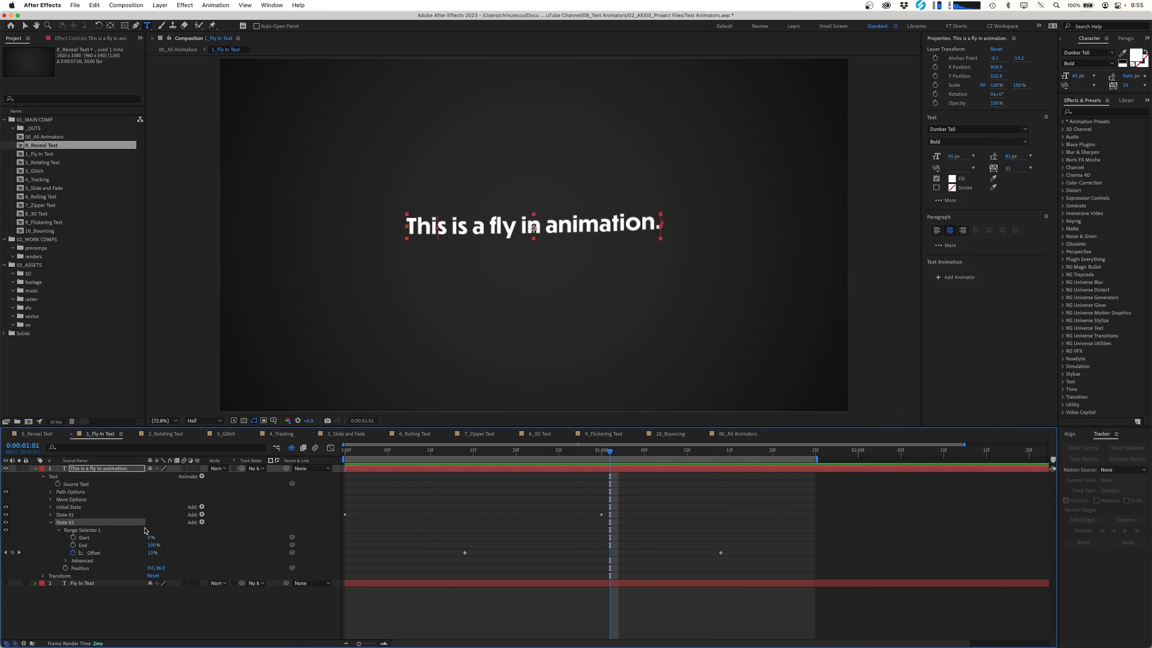
key("super+d")
left_click(71, 523)
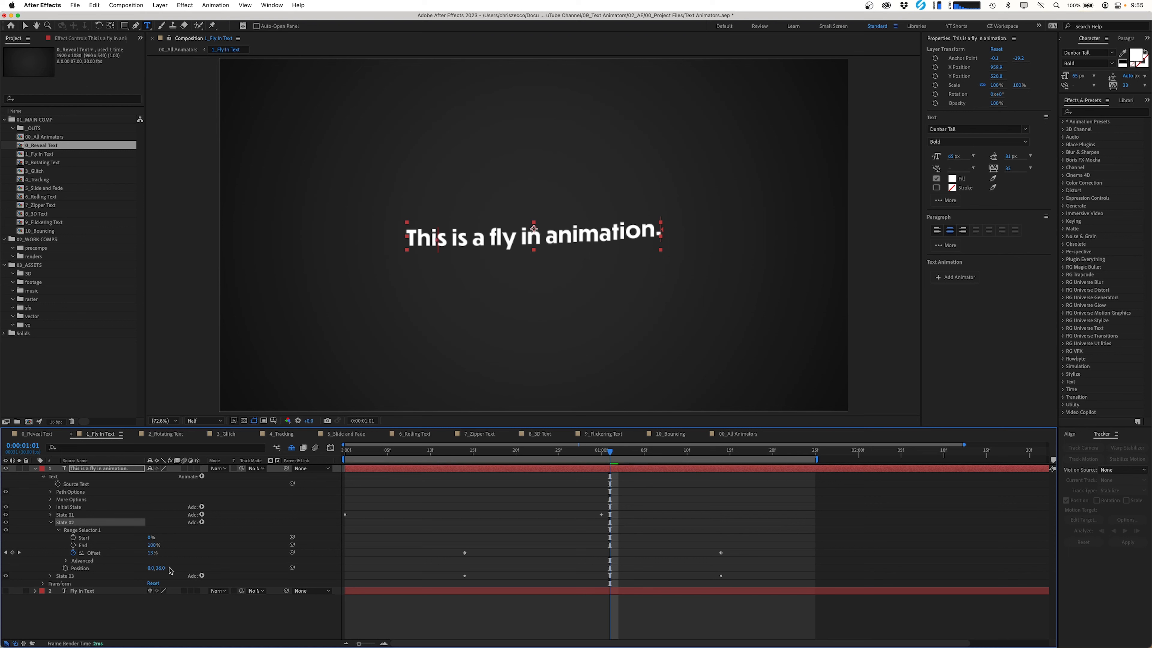
left_click_drag(161, 568, 174, 567)
At 0:00:01:14, lower the State 03 animator's vertical Position value until the text rests near the frame's center.
left_click(70, 576)
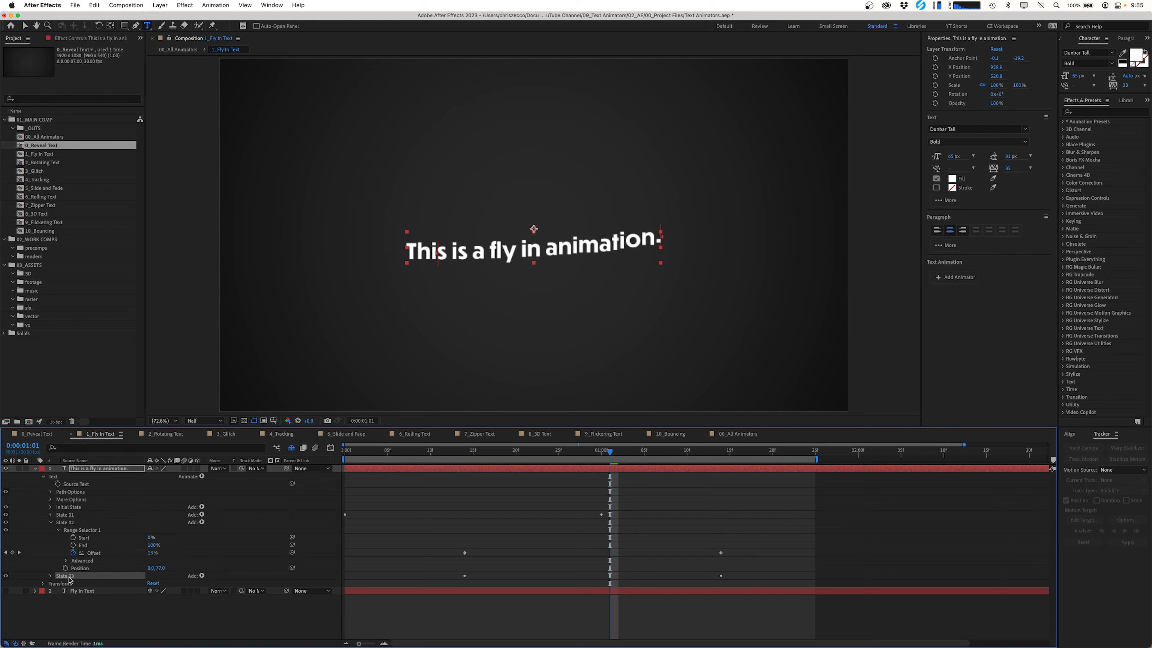
left_click(50, 576)
left_click(88, 591)
left_click_drag(651, 453, 721, 452)
left_click_drag(161, 591, 127, 591)
Show only the keyframed properties and shift State 03's Offset keyframes about 8 frames later, starting near 0:00:00:22.
key("u")
key("u")
left_click_drag(737, 508, 534, 519)
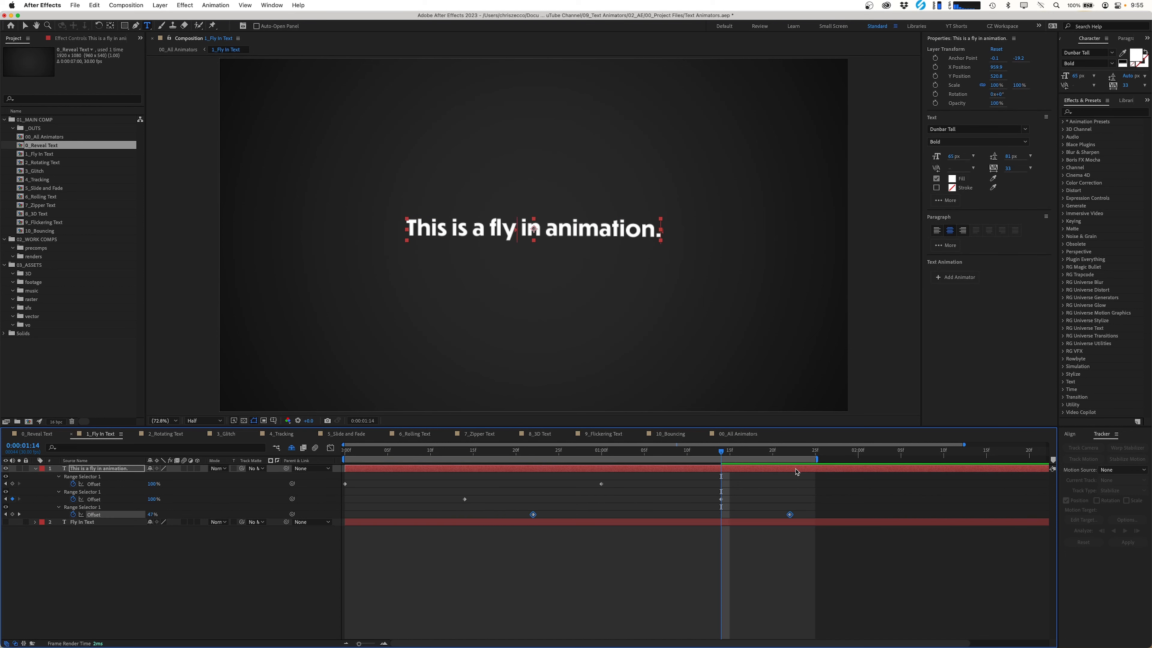
Extend the work area and visible time range, and apply Easy Ease to all the Offset keyframes.
left_click_drag(818, 459, 1048, 455)
left_click_drag(964, 445, 1047, 445)
left_click_drag(767, 539, 339, 480)
key("F9")
Preview the eased fly-in animation from the first frame.
left_click_drag(646, 452, 344, 455)
left_click(435, 567)
key("space")
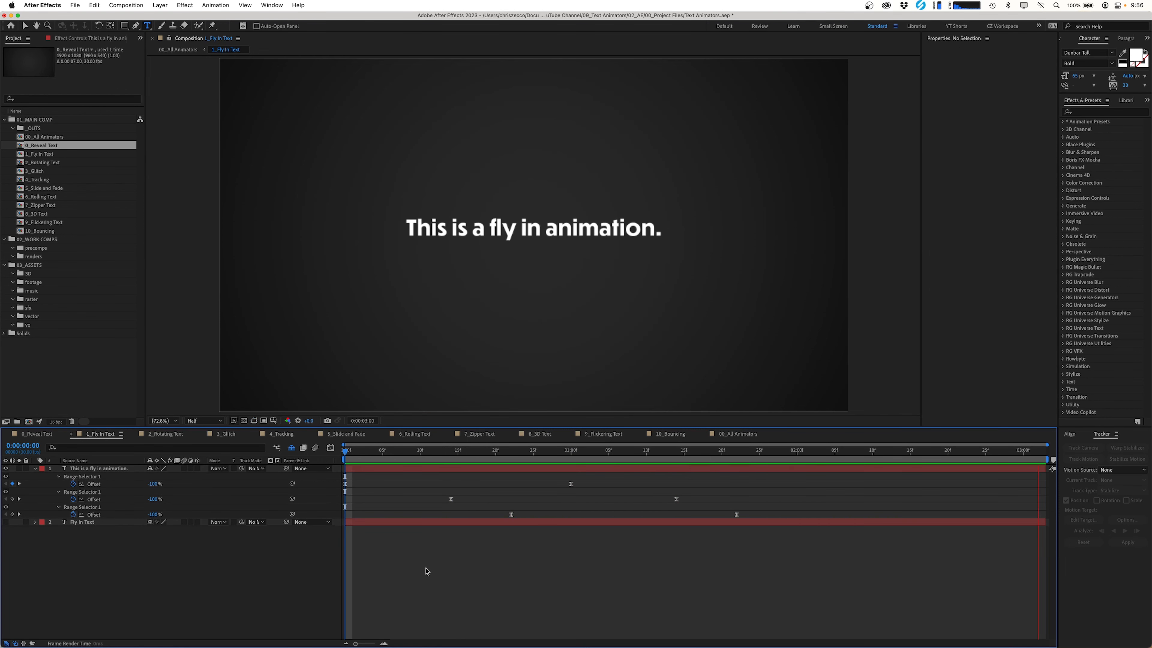
Open the 2_Rotating Text composition, tidy the Rotation and Scale 2 layer's animator list and hide that layer.
left_click(166, 434)
left_click(35, 469)
left_click(50, 514)
left_click(50, 522)
left_click(50, 537)
left_click(50, 545)
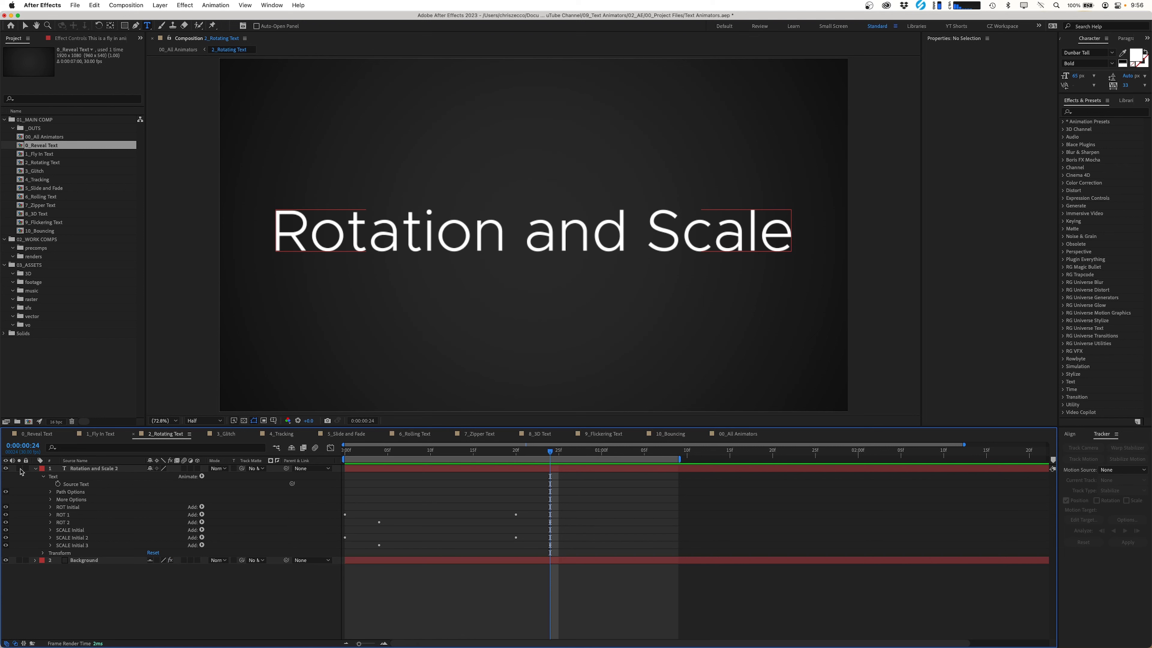
left_click(6, 468)
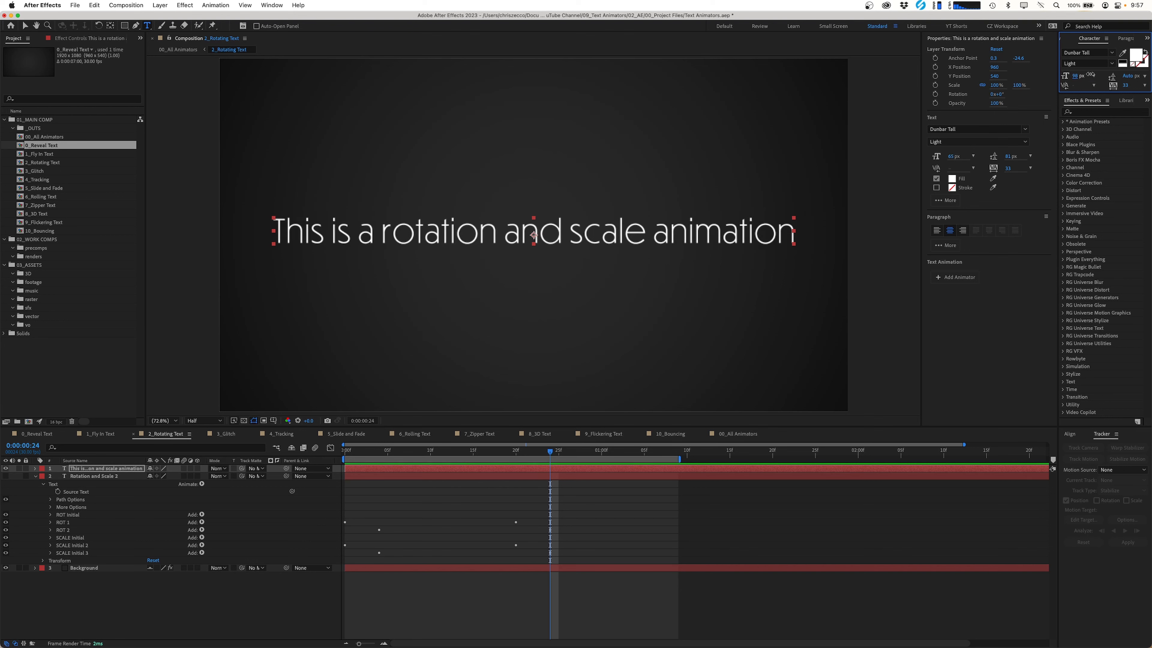
Add a text animator with Scale and Rotation to the "This is a rotation and scale animation" layer.
left_click(563, 471)
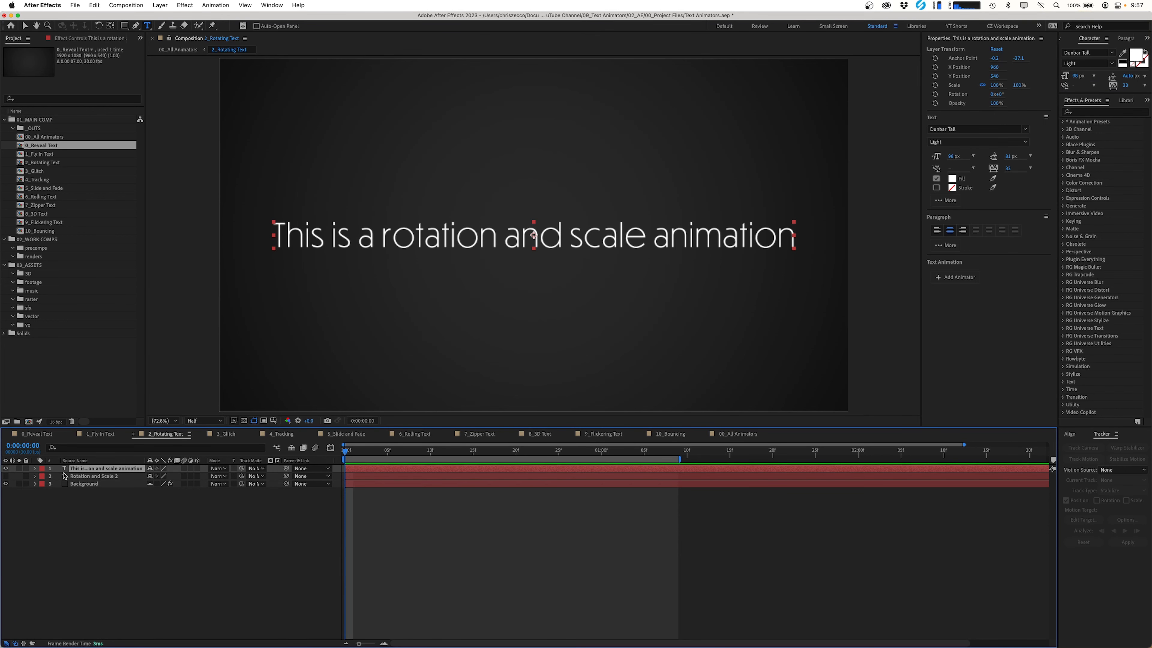
left_click(35, 468)
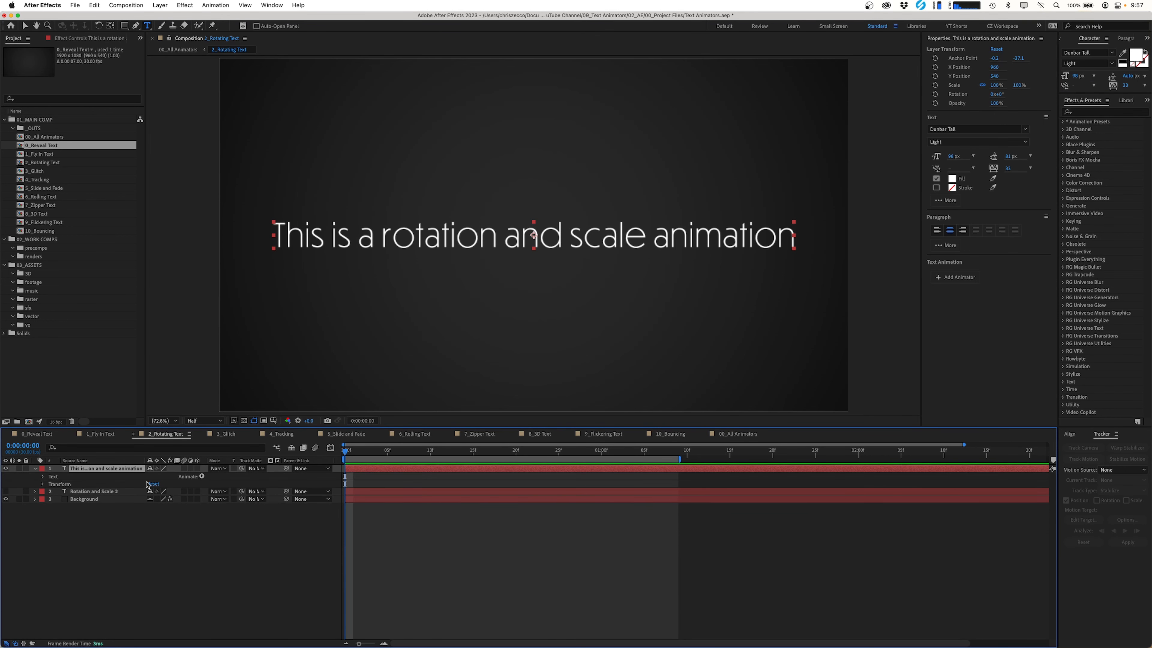
left_click(202, 477)
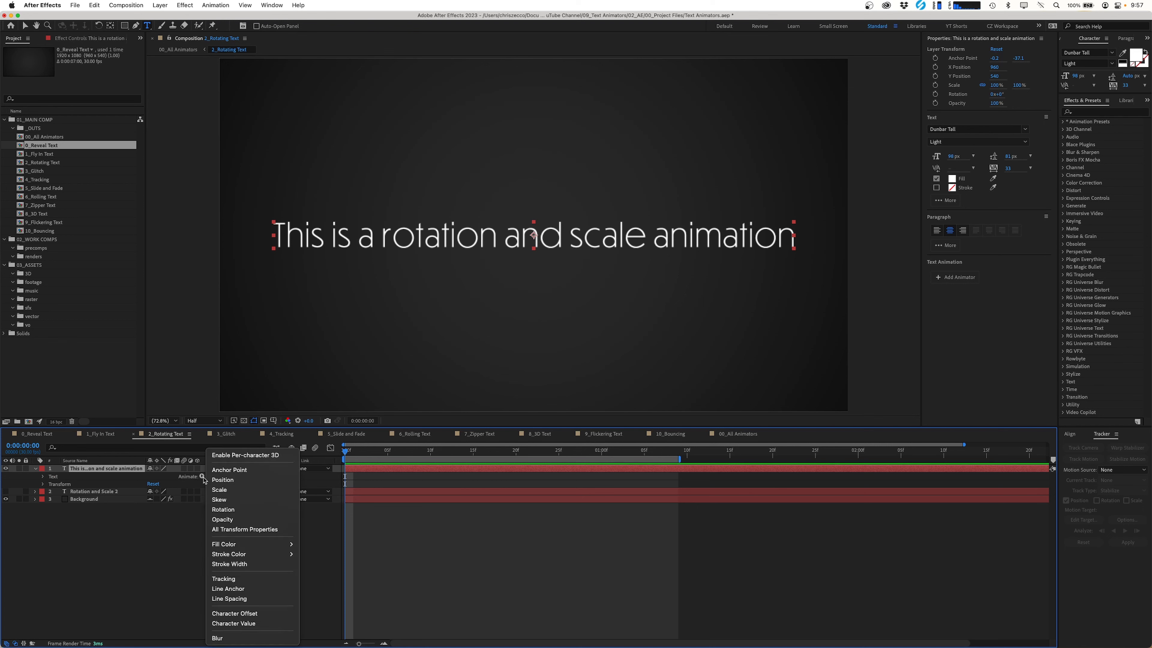
left_click(220, 489)
left_click(201, 476)
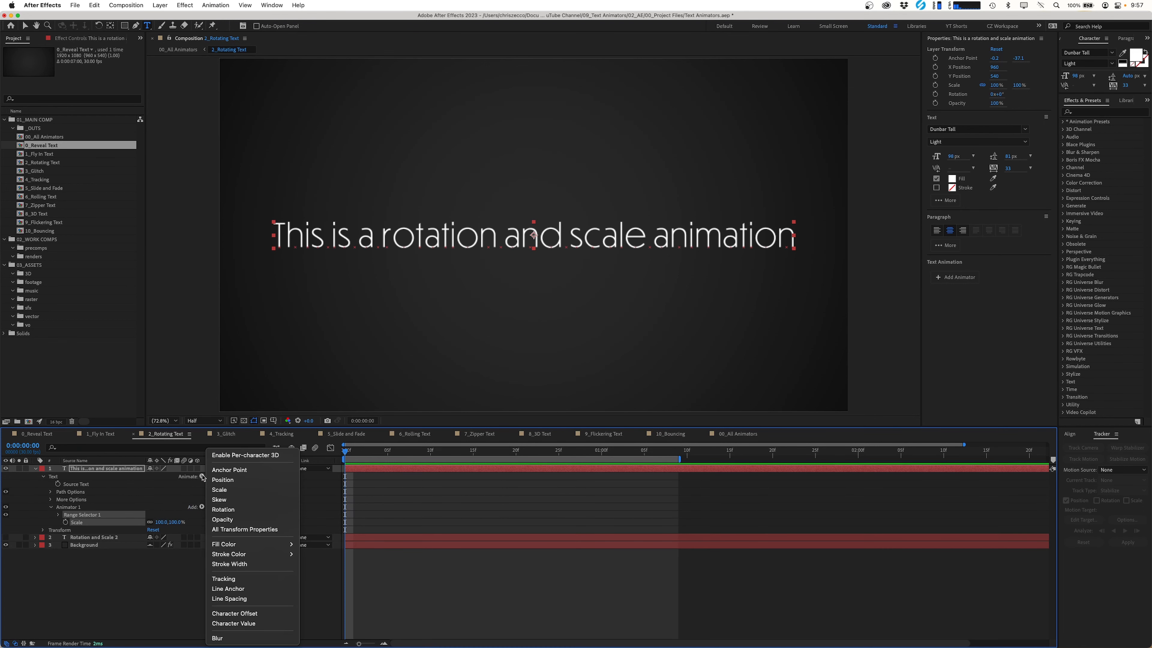
left_click(223, 510)
Rename the new animator Initial State.
left_click(68, 508)
key("Return")
type("Initial State")
key("Return")
Set the Initial State animator's Rotation to 180° and shrink its Scale to about 2%.
left_click(163, 530)
type("180")
key("Return")
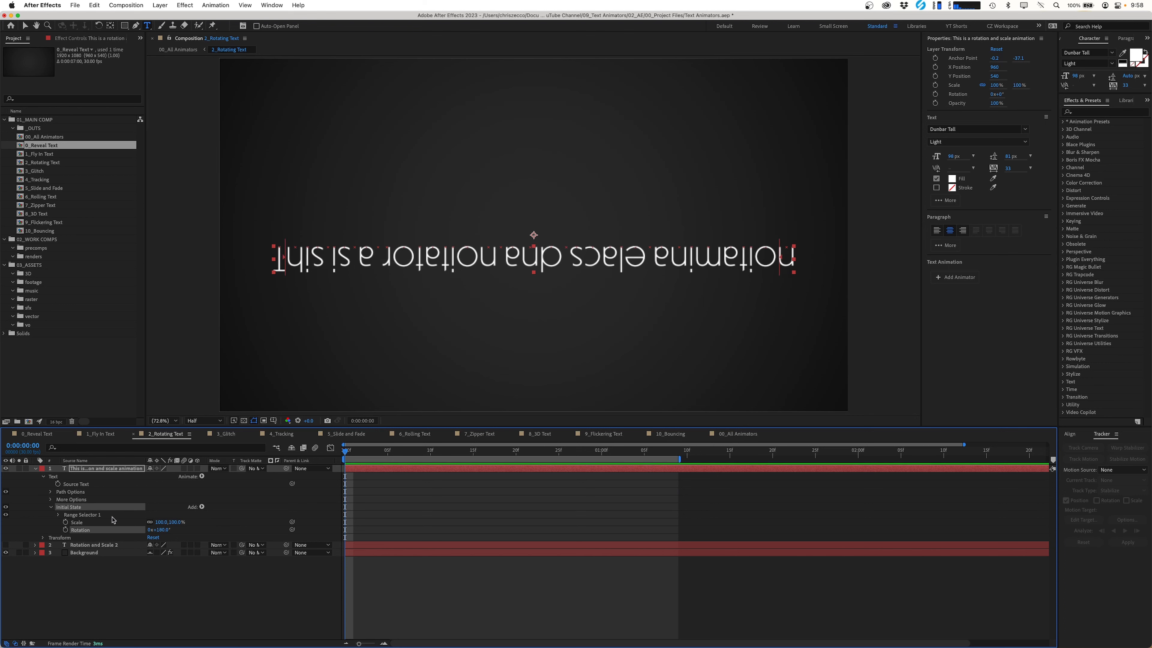
left_click_drag(162, 521, 120, 522)
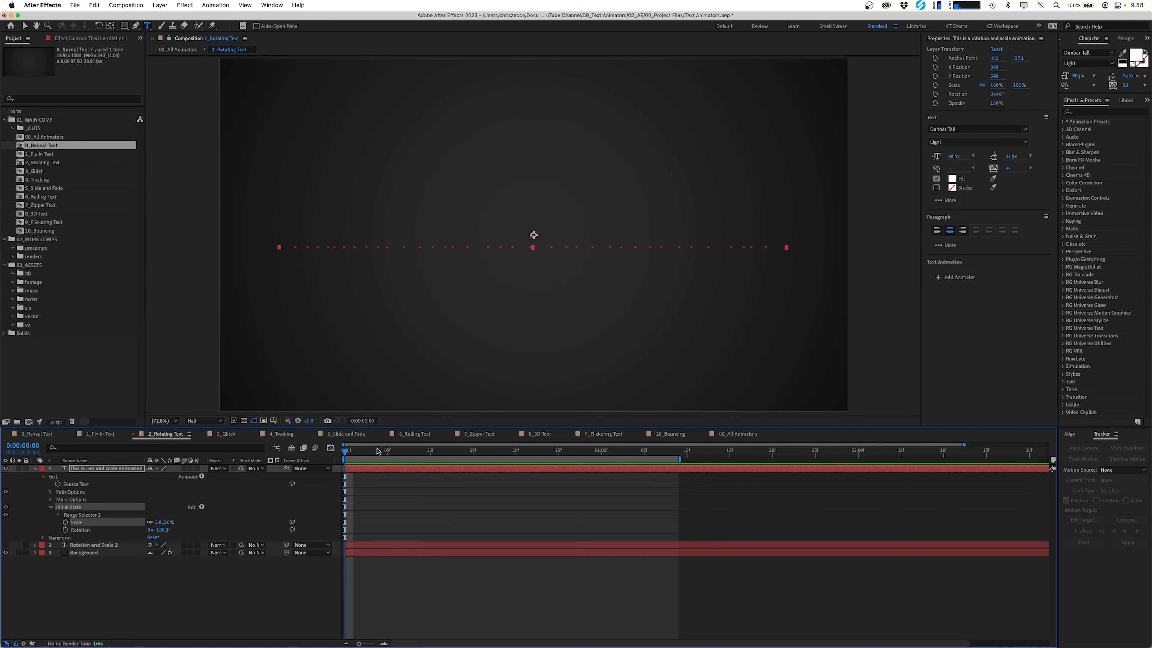
left_click(377, 501)
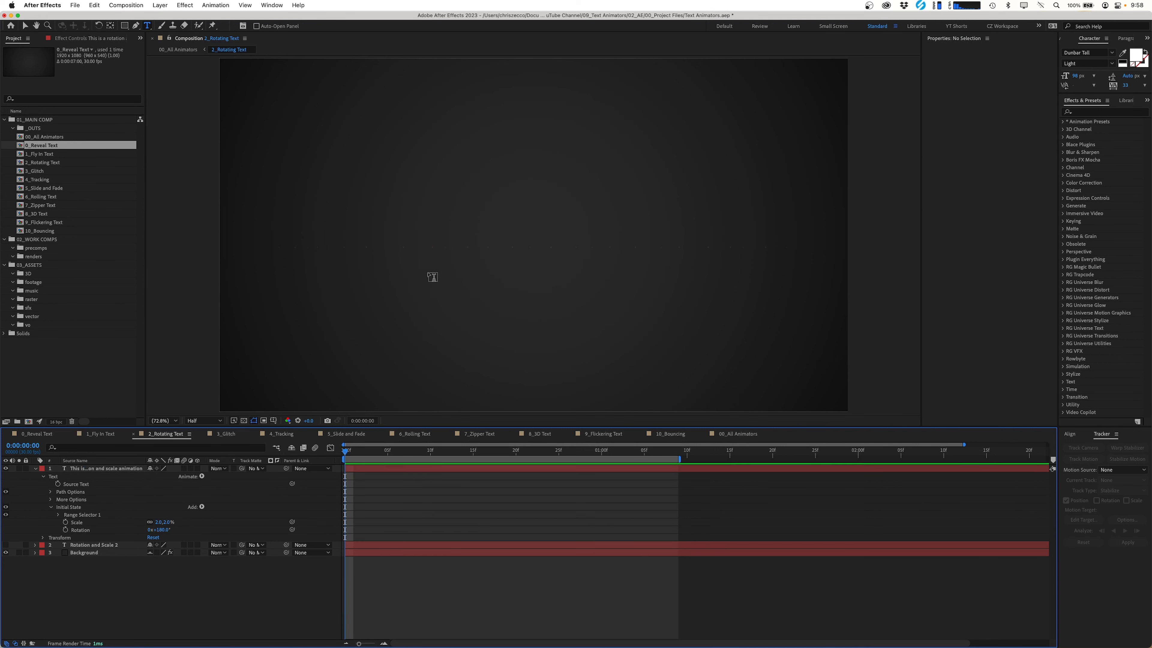
Duplicate the Initial State animator, rename the copy State 01 and expand its properties.
left_click(50, 507)
left_click(81, 507)
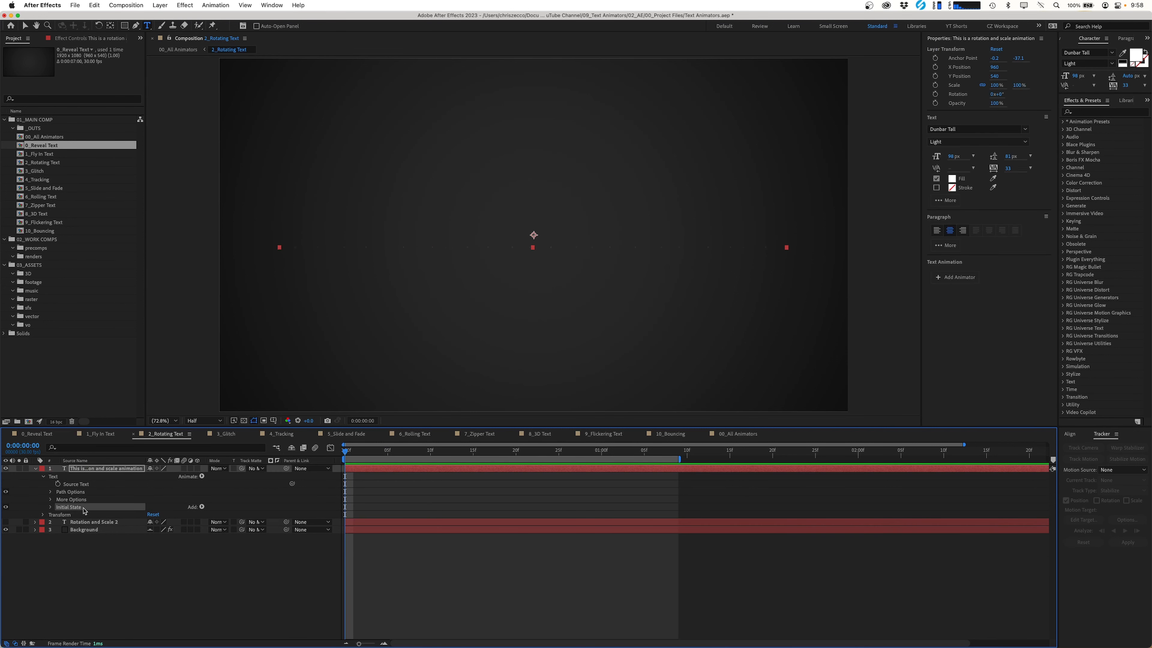
key("super+d")
key("Return")
type("State 01")
key("Return")
left_click(50, 514)
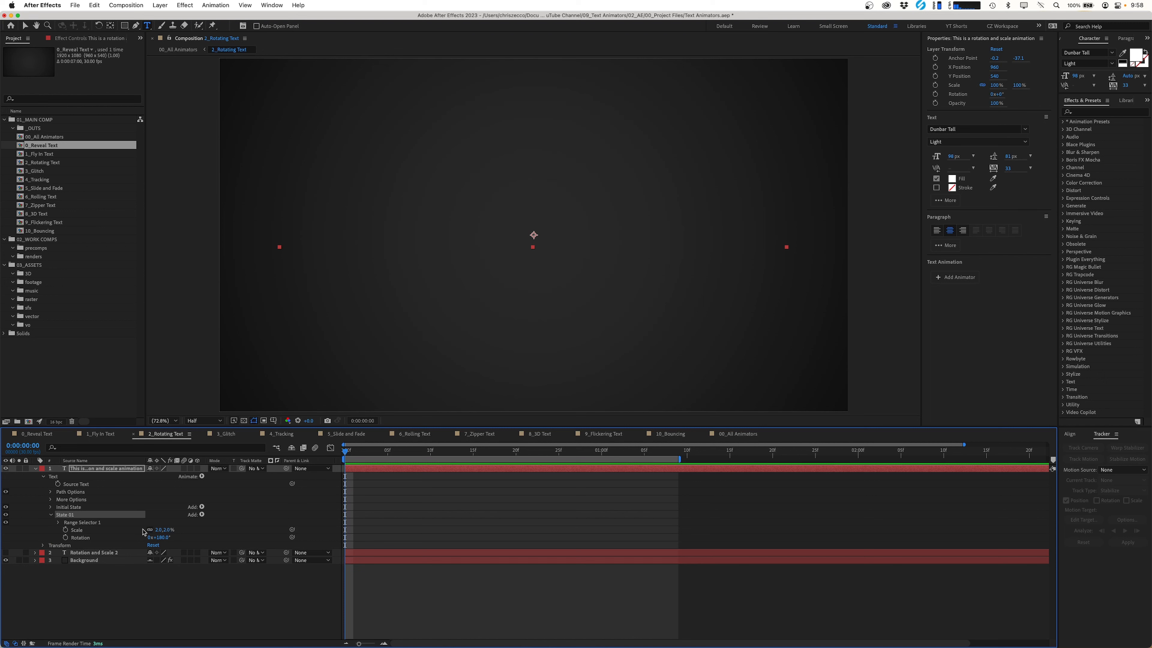
Try a Rotation of 0° and about -20° on the State 01 animator.
left_click(163, 537)
type("0")
left_click(190, 538)
left_click_drag(160, 537, 152, 538)
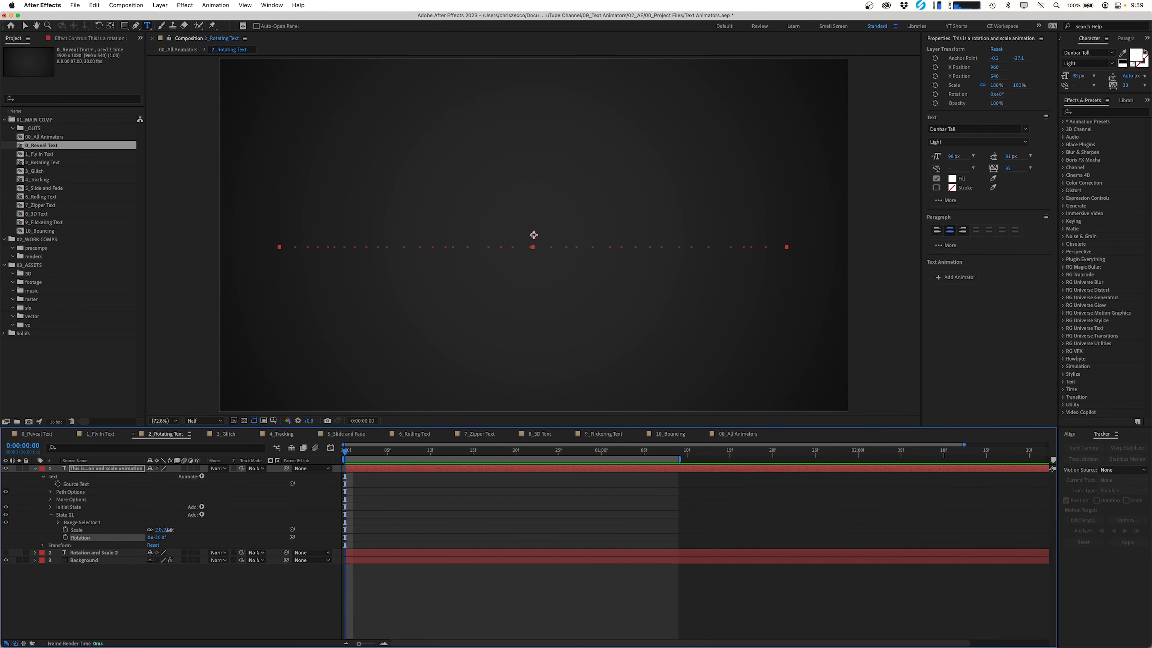
Enlarge the State 01 animator's Scale until the text returns to full size, setting it to 5000%.
left_click_drag(169, 530, 442, 556)
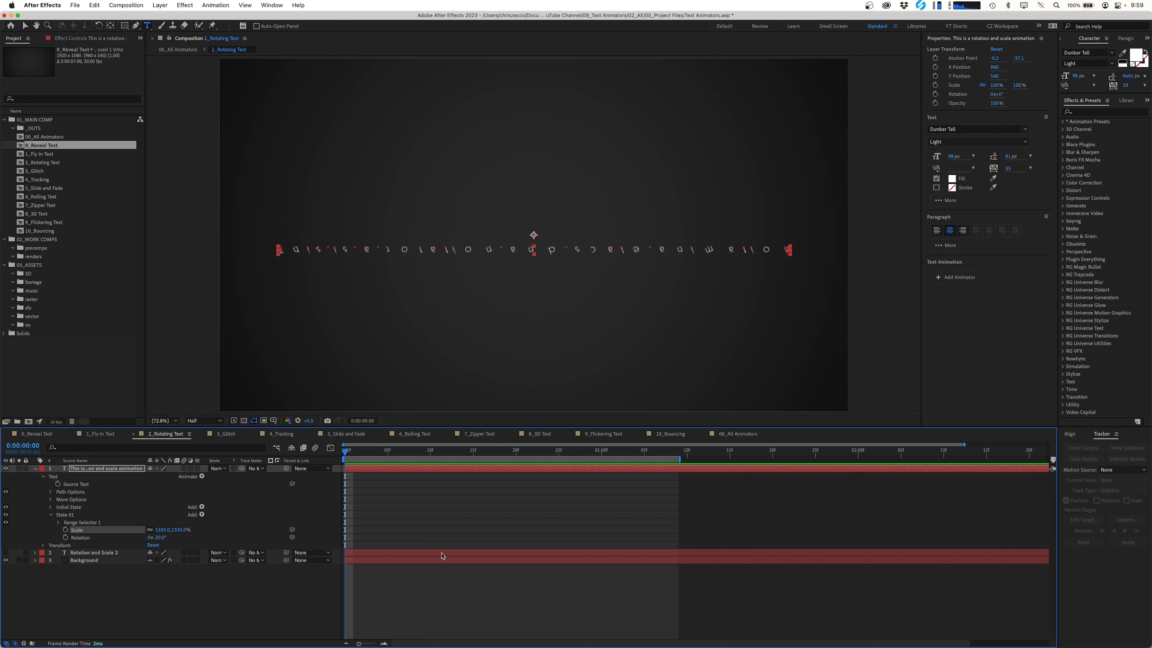
left_click_drag(179, 533, 252, 529)
left_click_drag(272, 528, 334, 523)
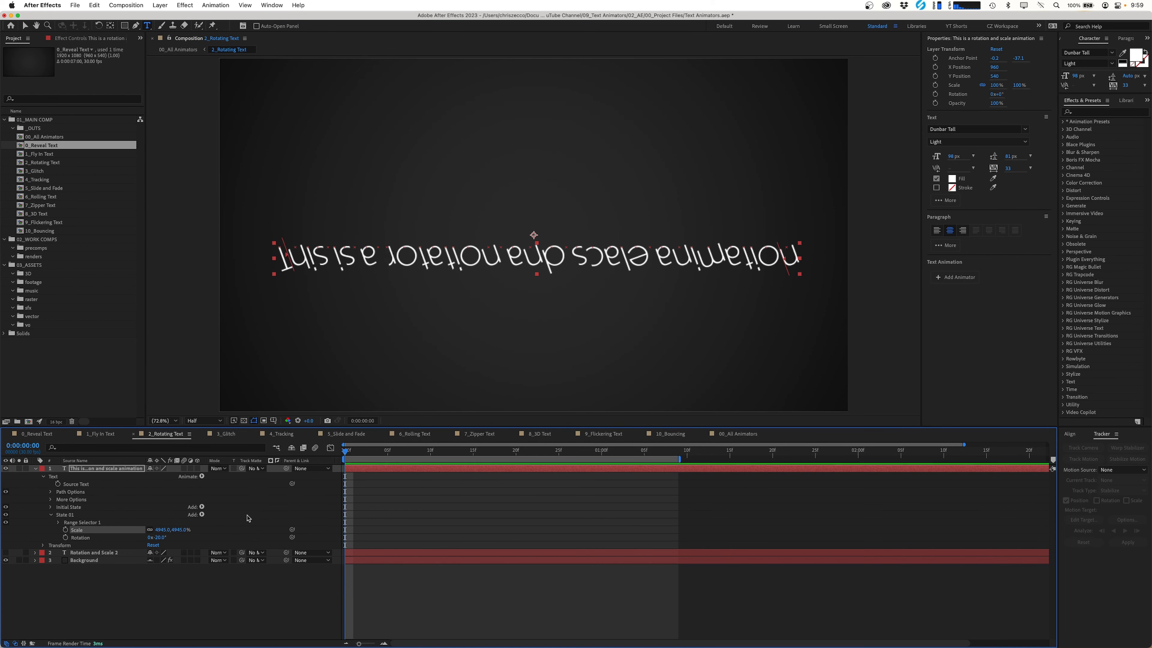
left_click(180, 530)
type("5000")
key("Return")
Set the State 01 animator's Rotation to -180° and nudge it slightly further negative so the letters tilt past upright.
left_click(159, 537)
type("-180")
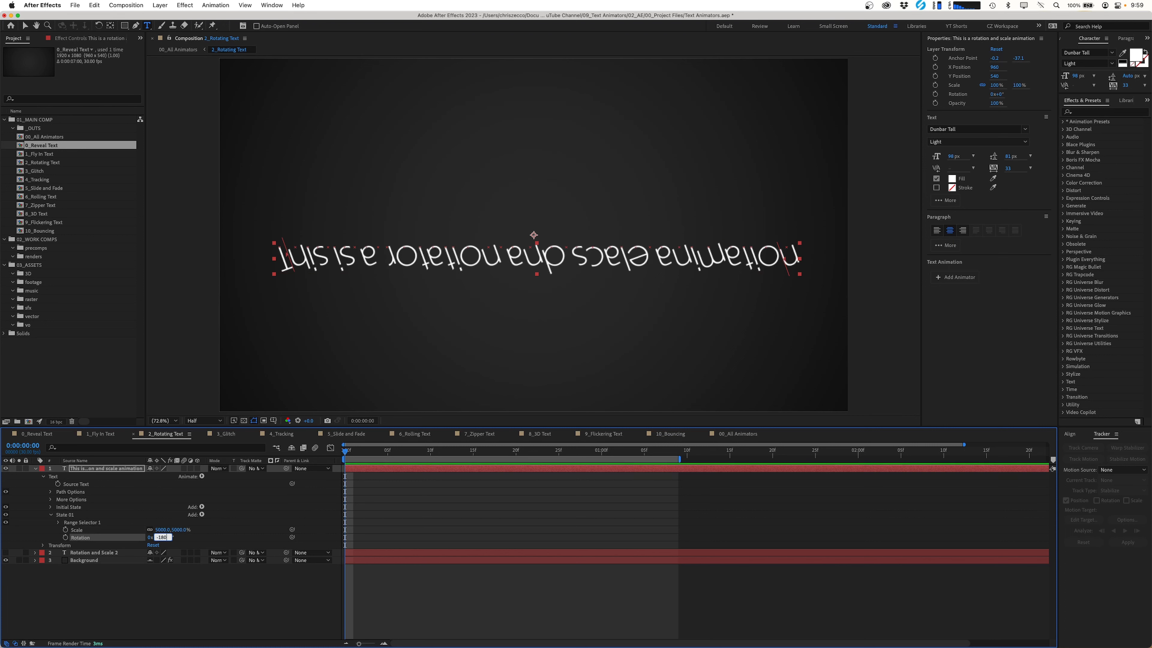
key("Return")
left_click_drag(163, 537, 158, 538)
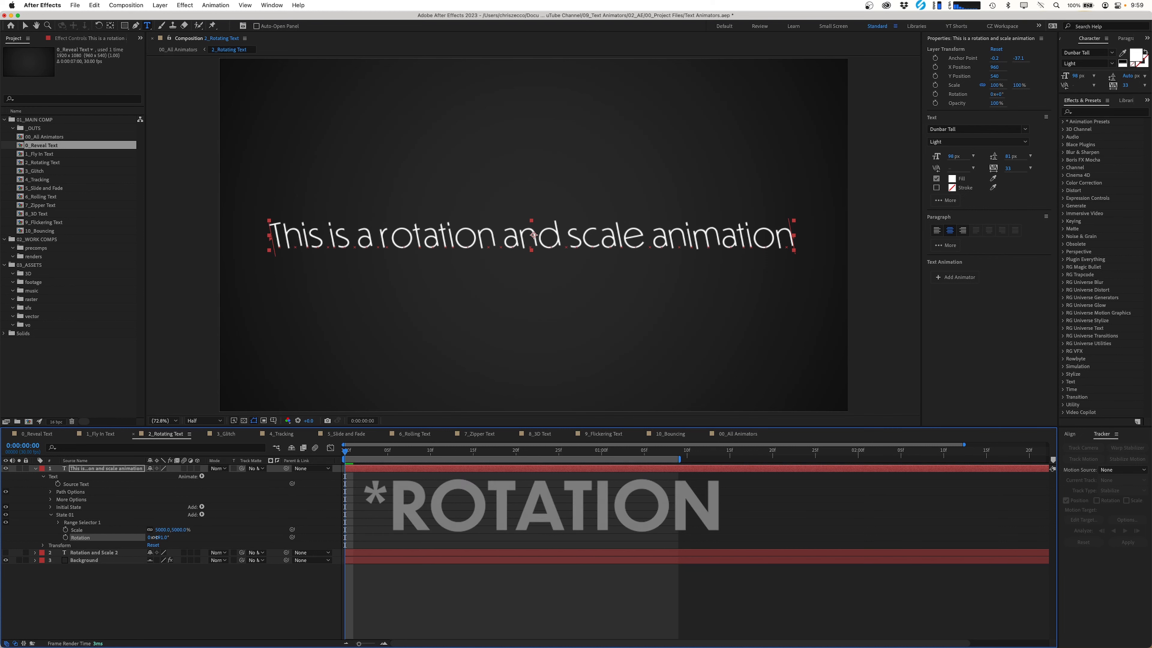
Set the State 01 animator's Rotation to -200° and its Scale to 5500%.
left_click(162, 537)
type("-200")
key("Return")
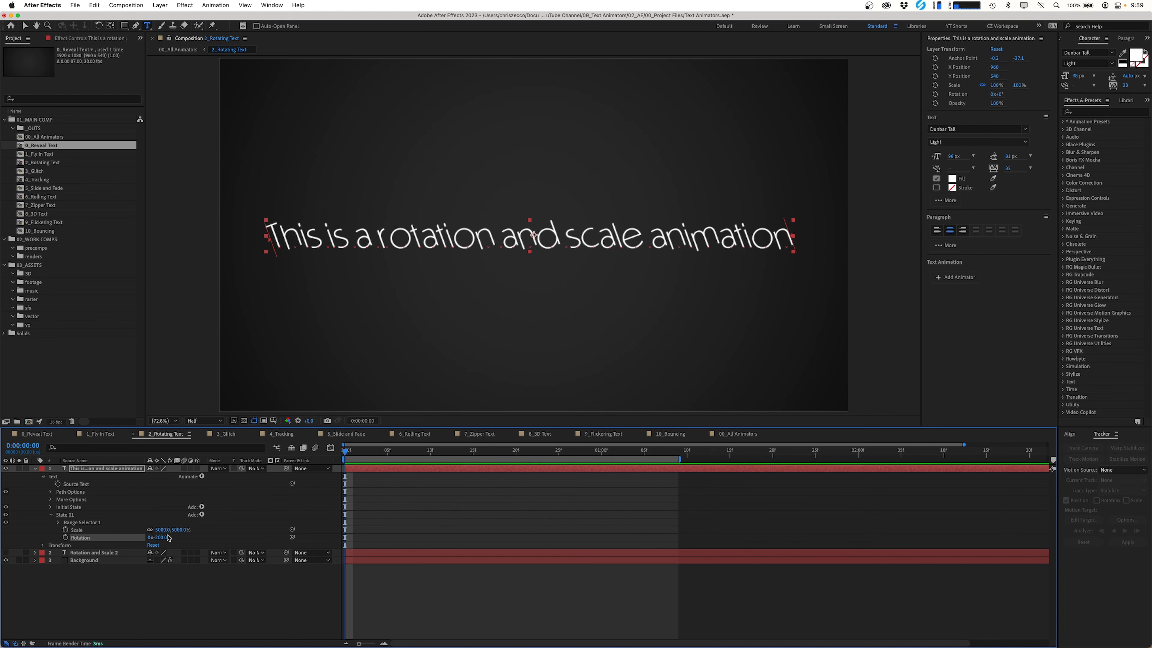
left_click(408, 491)
left_click_drag(173, 529, 372, 525)
left_click(180, 530)
type("5500")
key("Return")
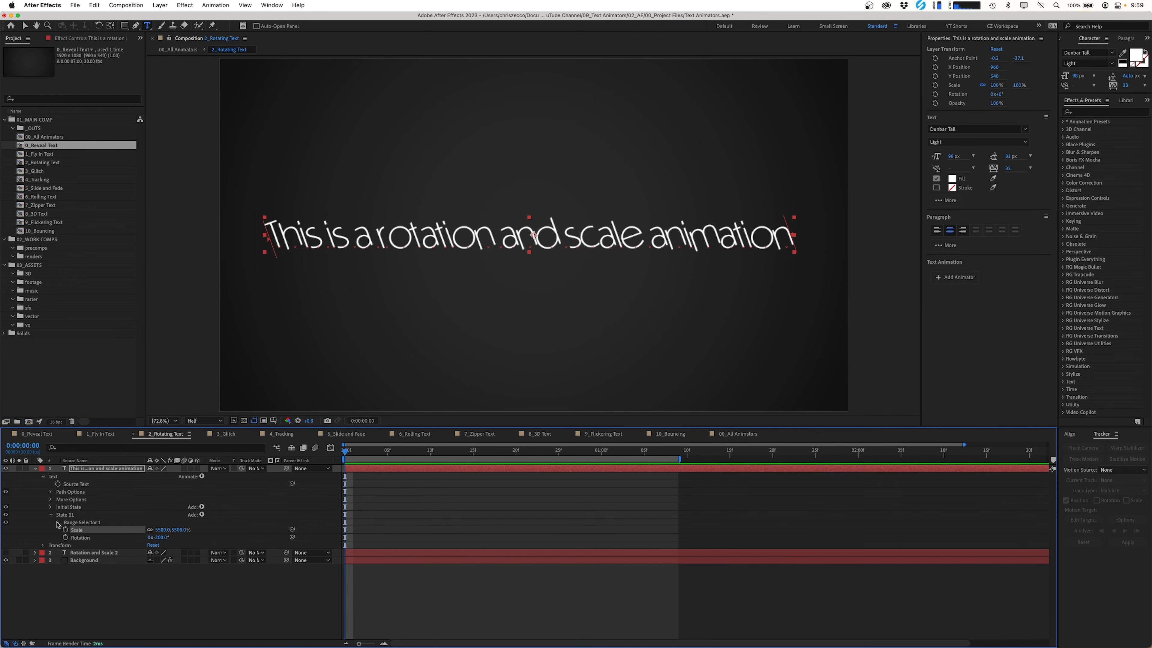
Keyframe the State 01 range selector's Offset at the composition's start and set it to 100% at frame 20.
left_click(58, 523)
left_click(73, 545)
key("shift+Page_Down")
key("shift+Page_Down")
left_click(151, 545)
type("100")
key("Return")
Change the State 01 range selector's advanced Shape to Ramp Down.
left_click(65, 553)
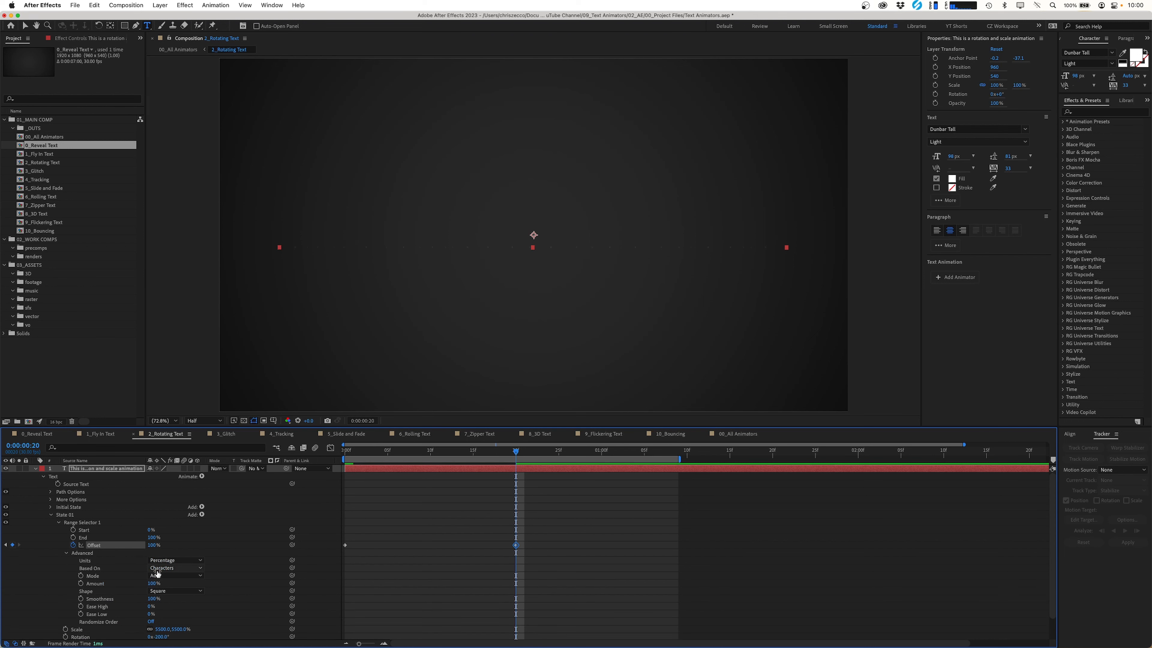
left_click(164, 591)
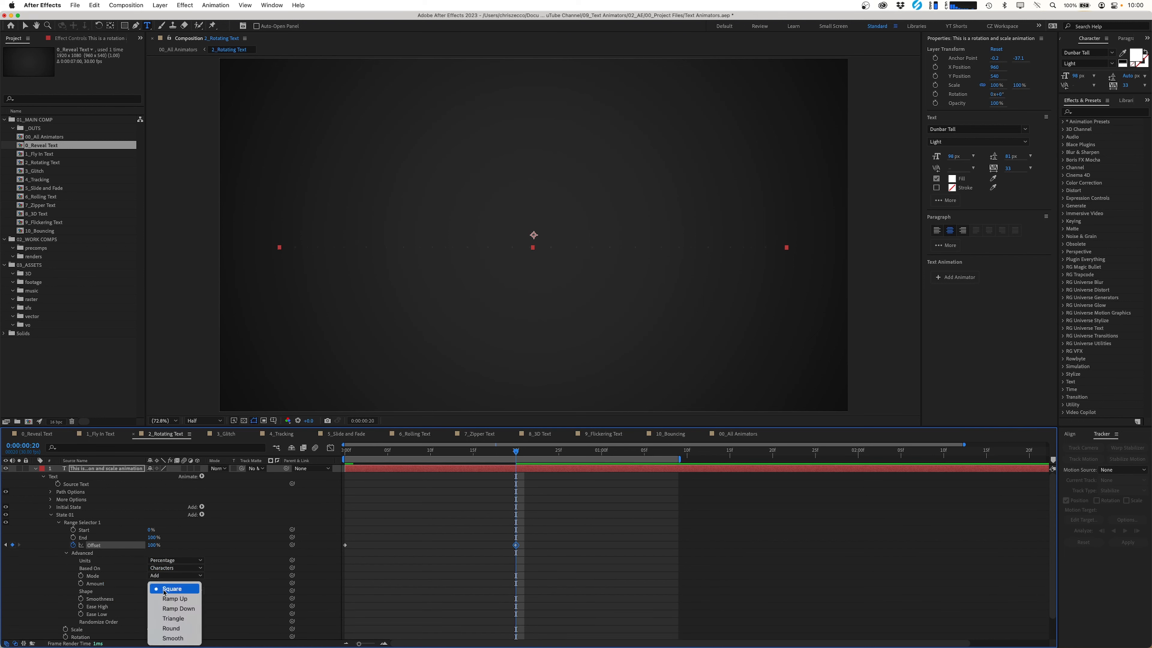
left_click(170, 610)
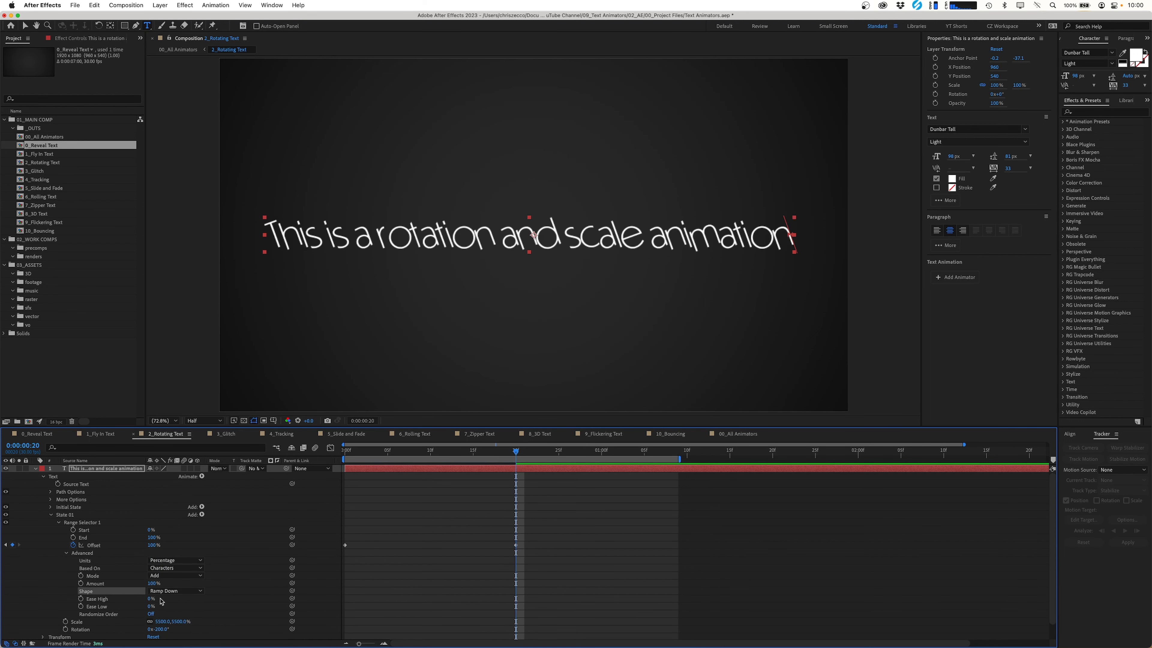
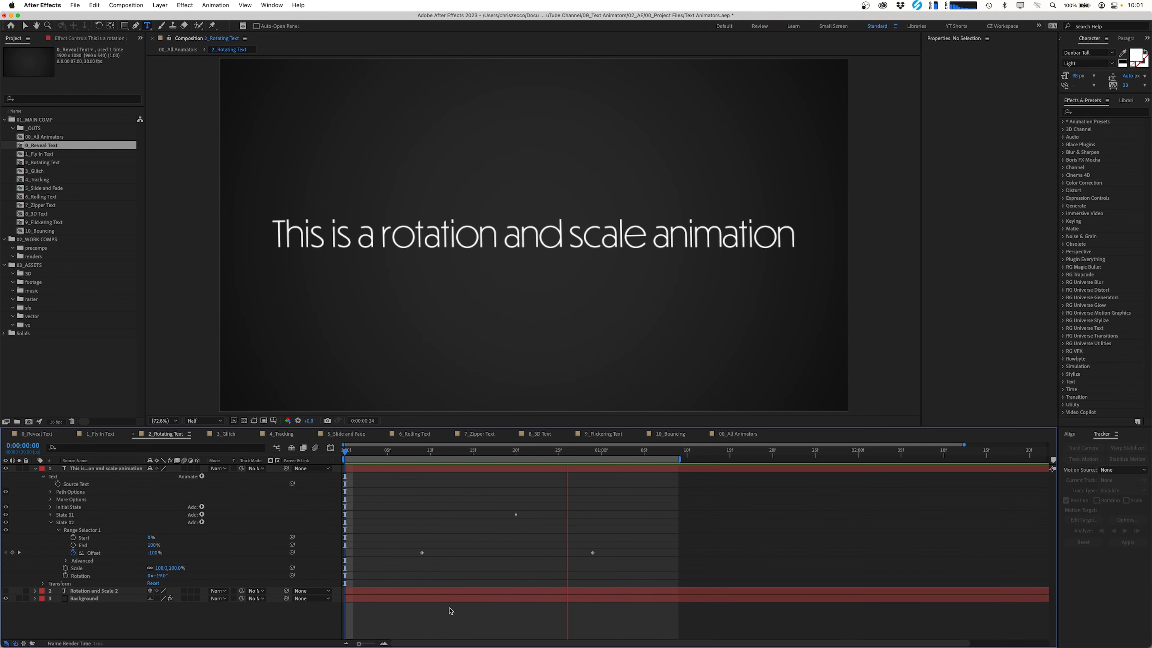
Replace the rotation and scale layer's text with "Change this text" and preview its animation.
key("space")
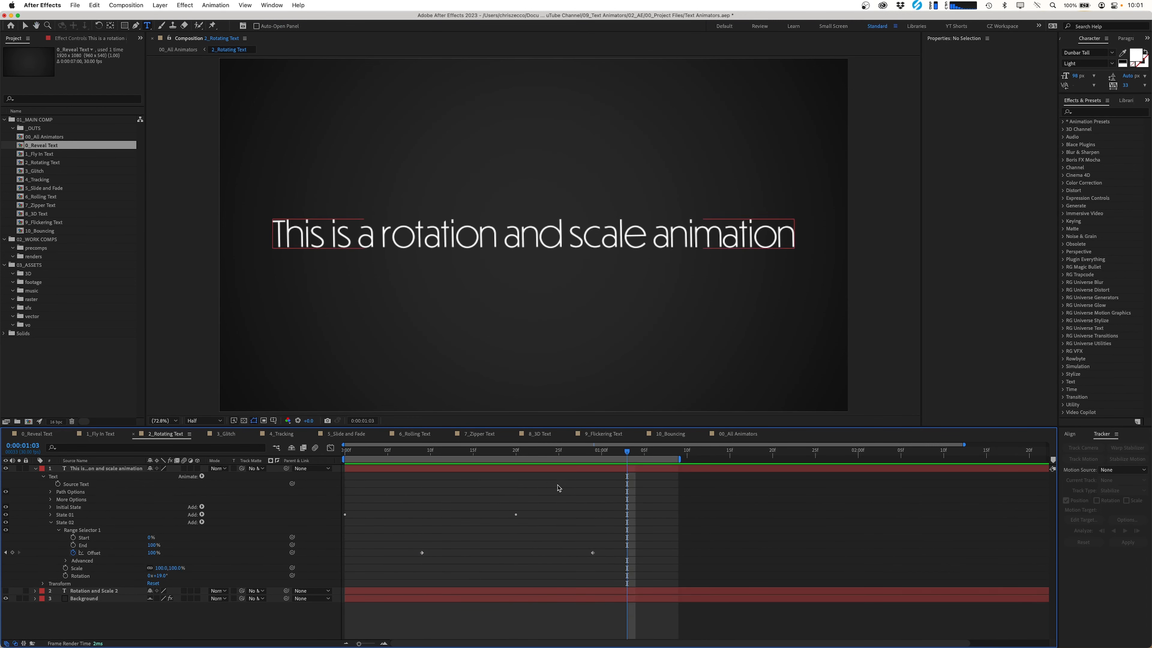
double_click(629, 469)
type("Change this text")
key("Escape")
key("space")
key("space")
left_click_drag(435, 451, 611, 477)
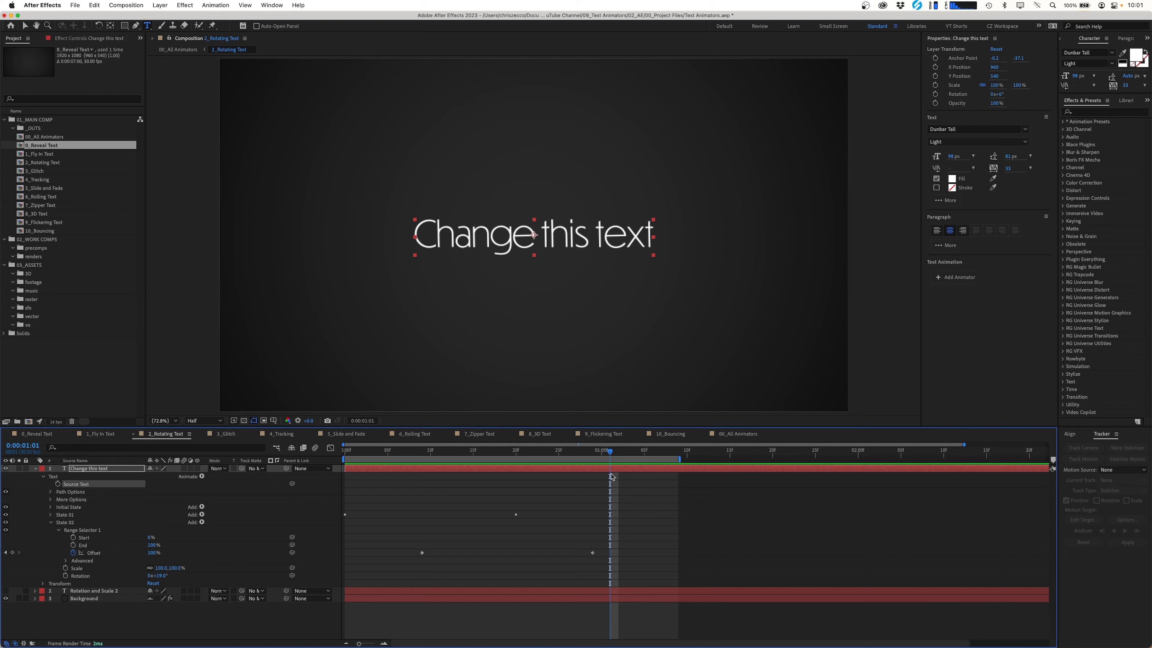
left_click_drag(611, 477, 625, 473)
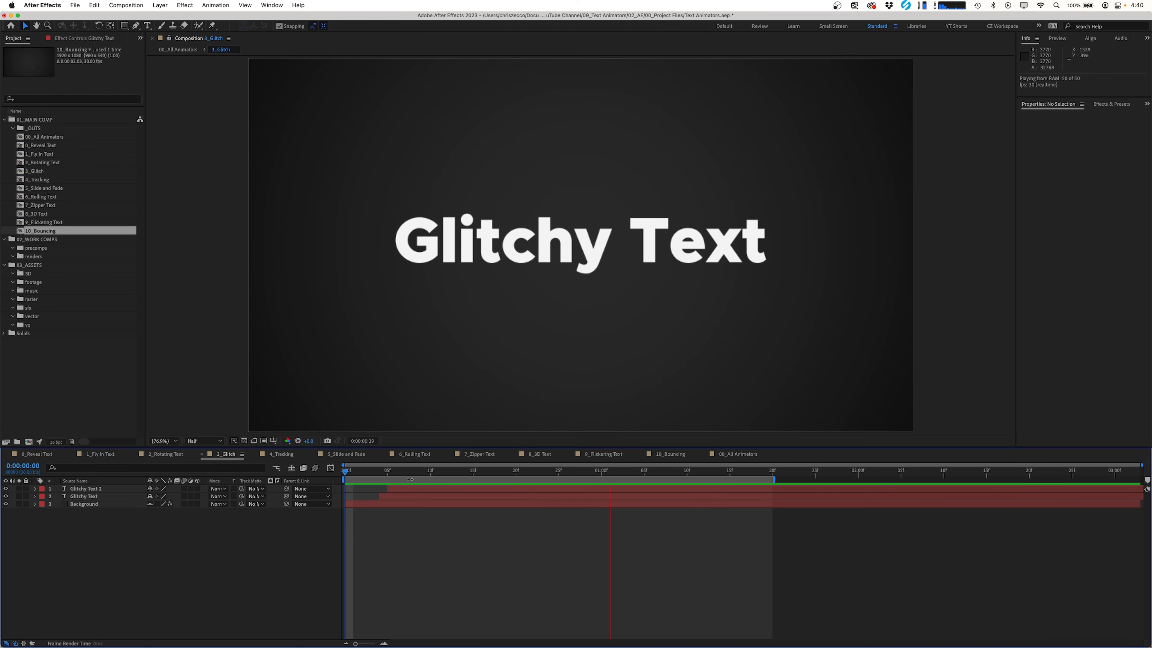
In 3_Glitch, hide both Glitchy Text layers and create a centred text layer reading "This text glitches" with a centred anchor point.
left_click(409, 476)
left_click(147, 26)
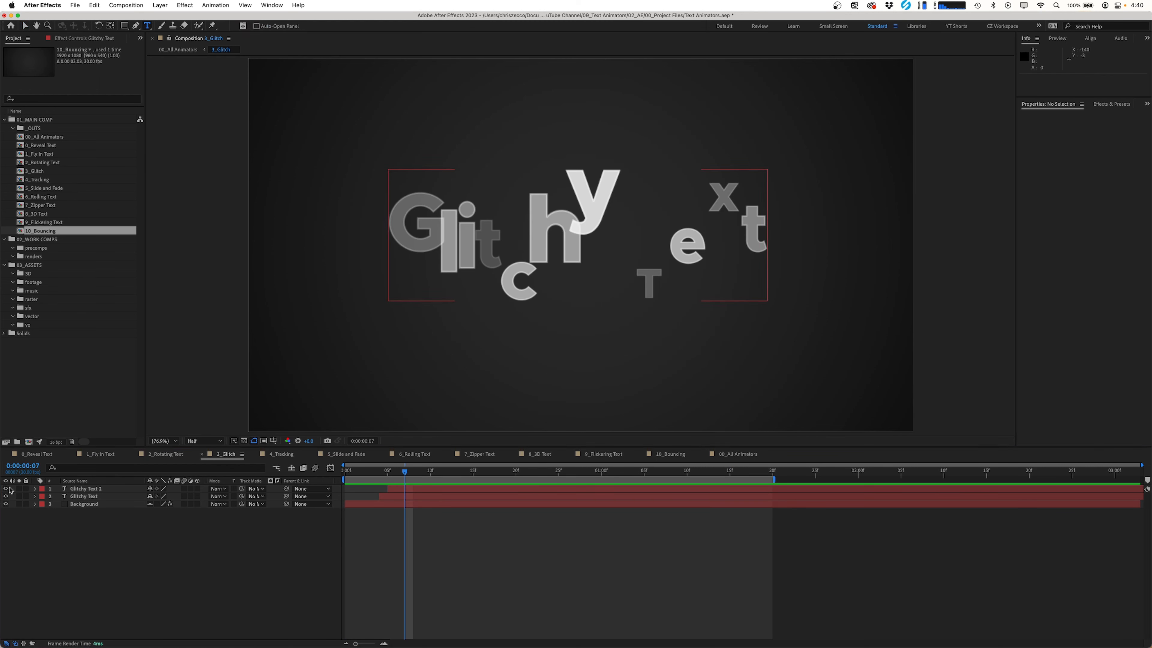
left_click_drag(6, 488, 6, 496)
left_click(580, 245)
type("This text glitches")
key("super+alt+Home")
key("super+Home")
Add a Scale animator to the "This text glitches" layer and enlarge its Scale to 172%.
left_click(35, 488)
left_click(43, 496)
left_click(93, 506)
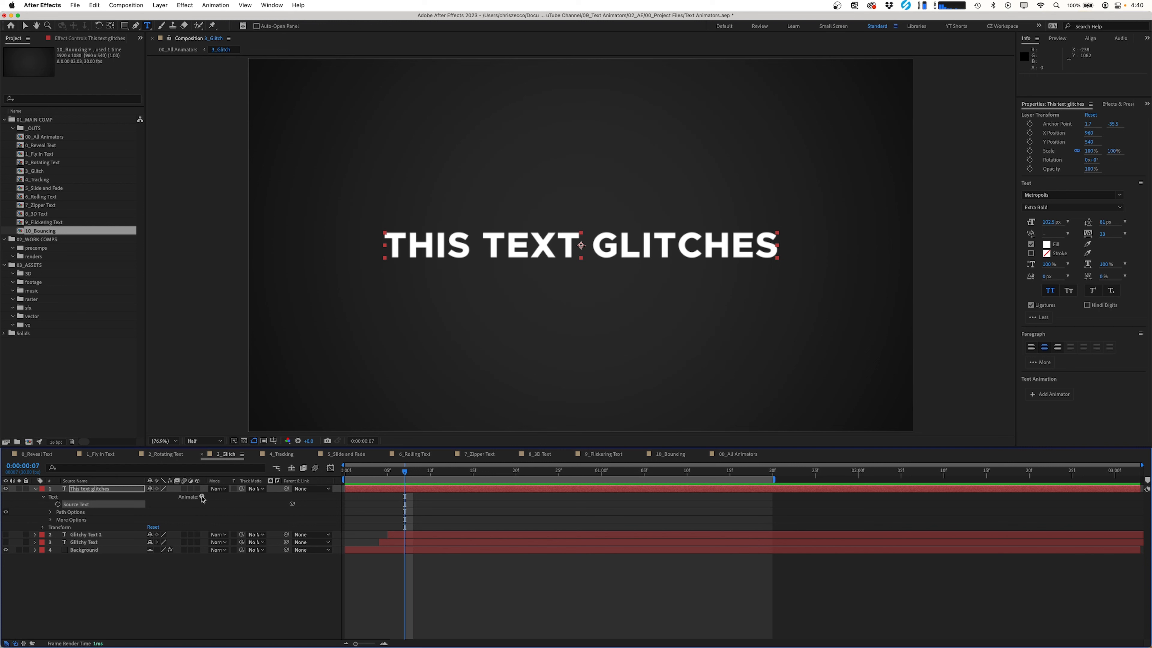
left_click(202, 496)
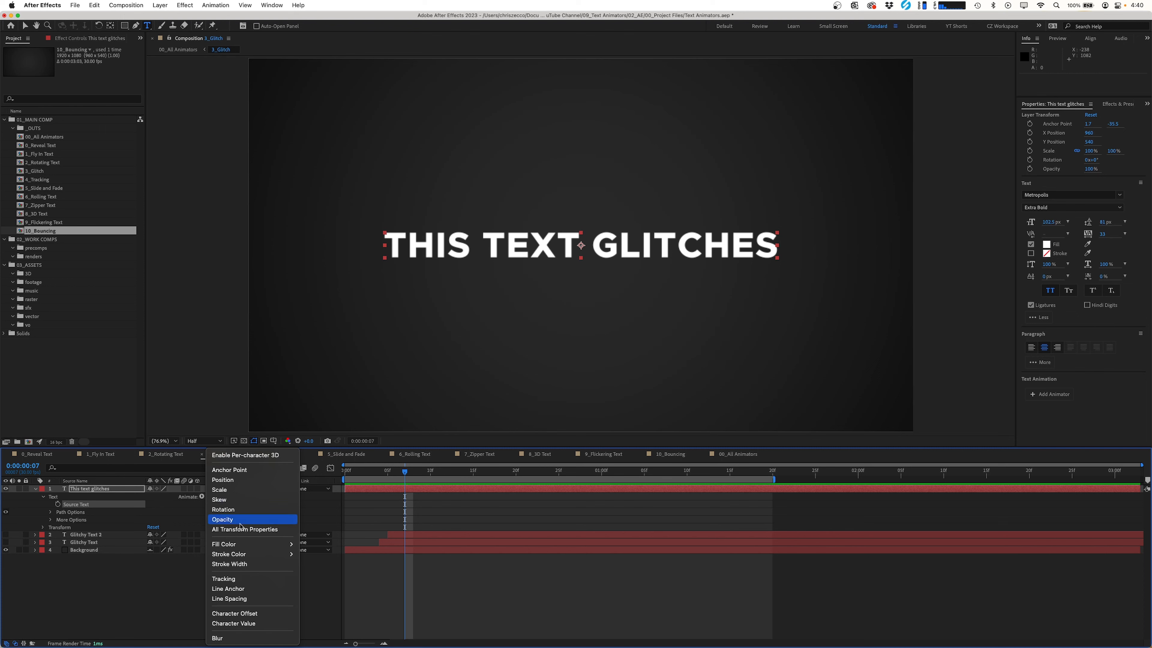
left_click(243, 491)
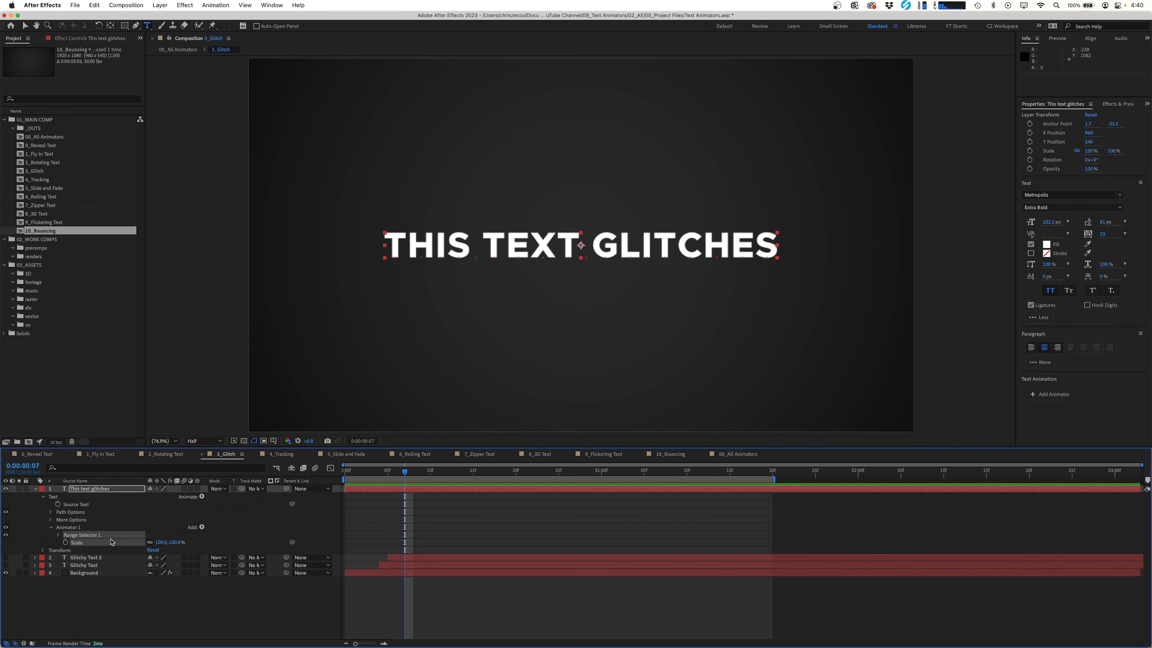
left_click_drag(171, 543, 208, 539)
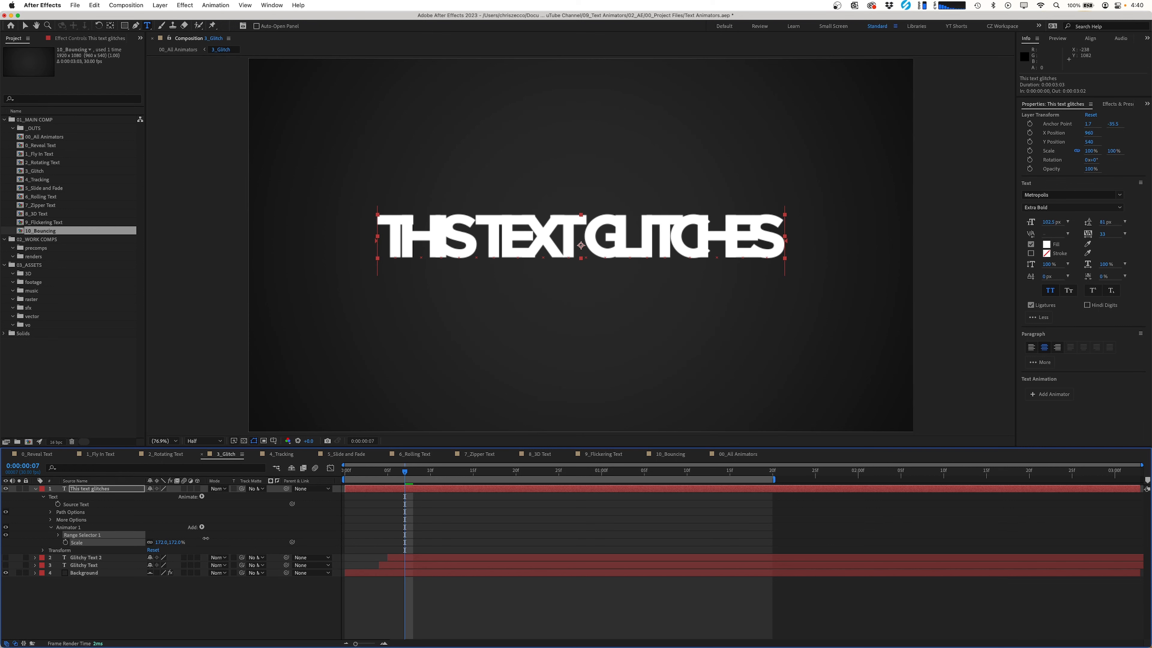
Add a Wiggly selector to the Scale animator and preview the wiggling letters.
left_click(78, 535)
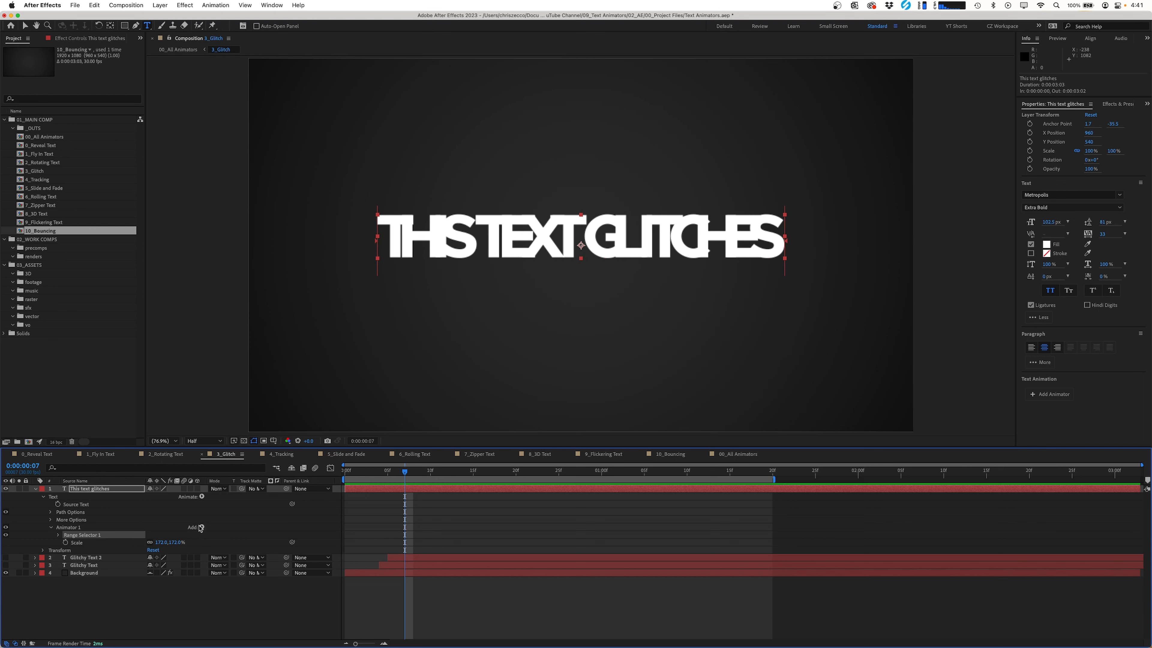
left_click(202, 527)
mouse_move(204, 529)
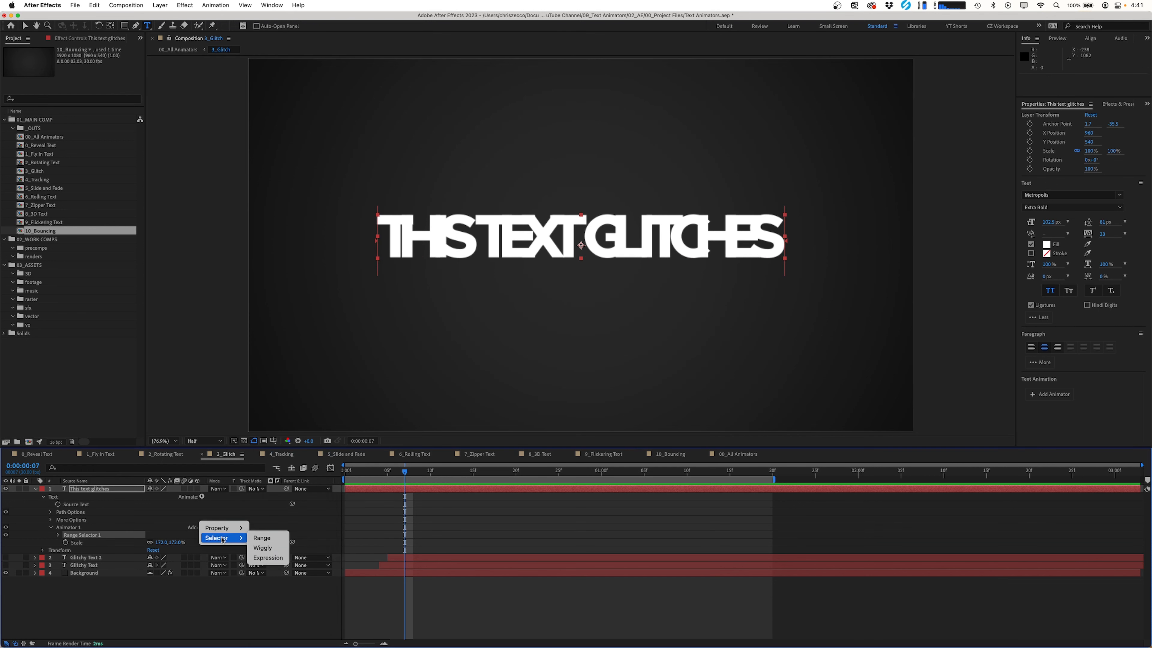
left_click(263, 547)
left_click_drag(407, 473, 474, 473)
key("space")
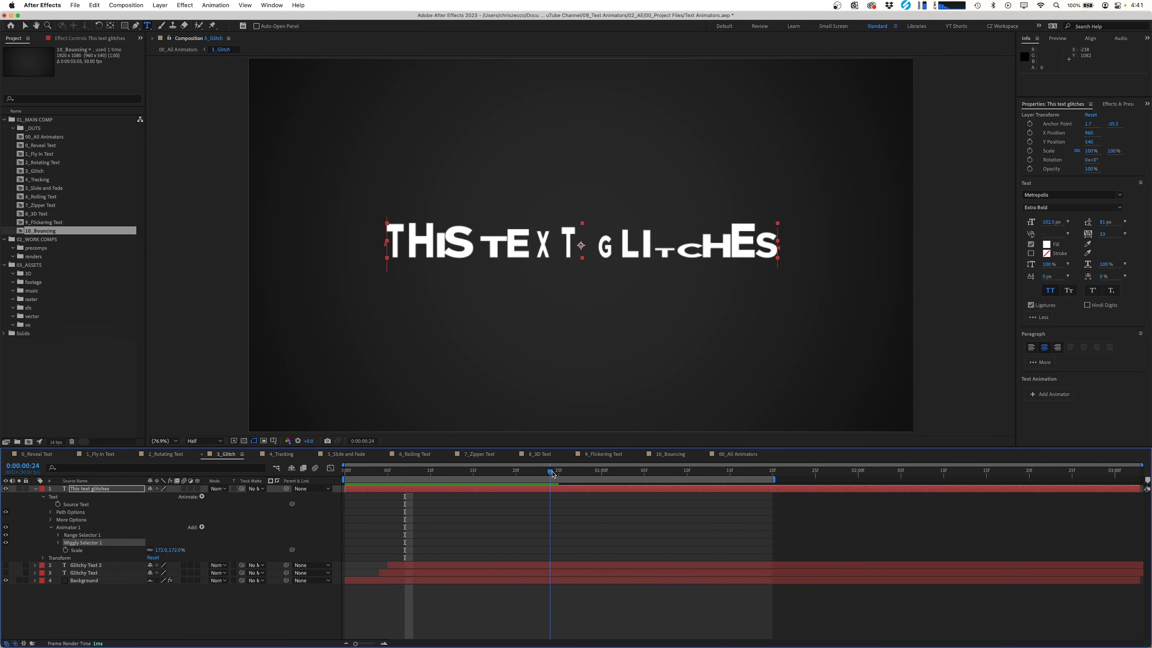
key("space")
left_click_drag(500, 473, 533, 473)
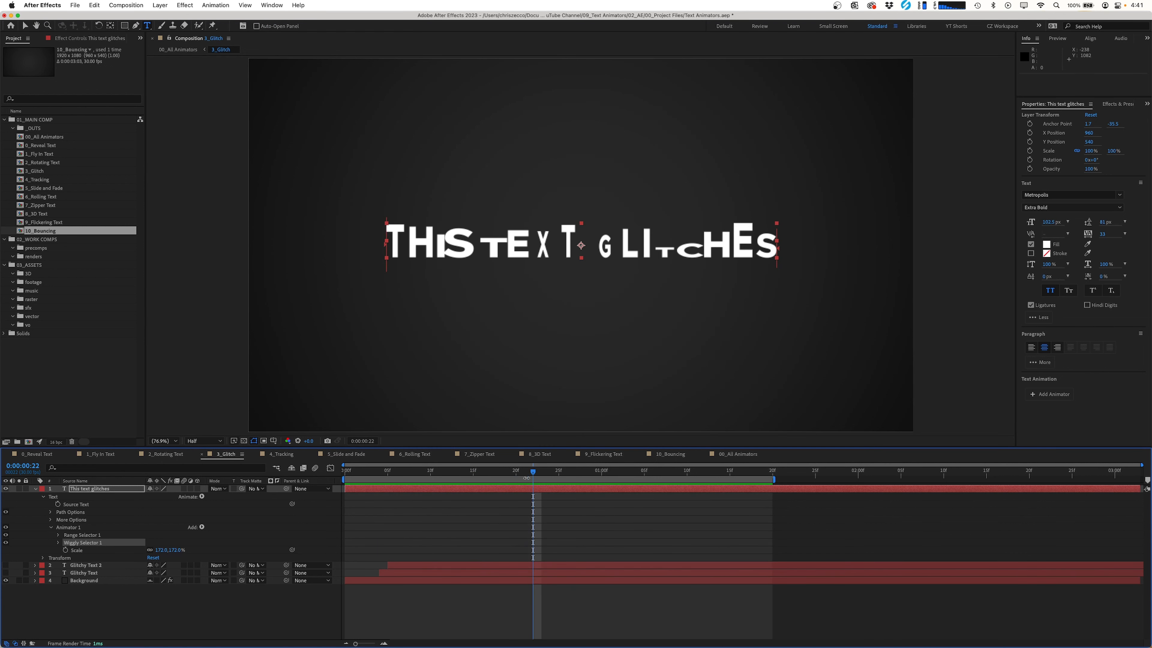
Set the Wiggly Selector's Wiggles/Second to 0.
left_click(59, 543)
scroll(126, 545, "down", 1)
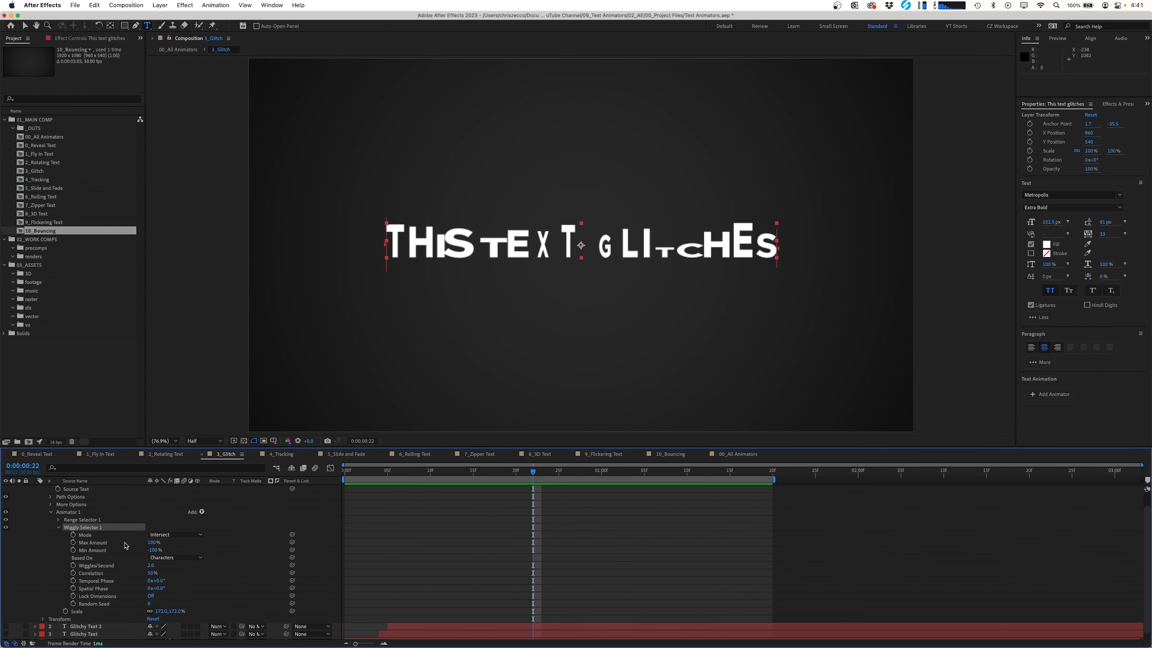
scroll(126, 546, "up", 1)
left_click(150, 580)
type("0")
key("Return")
Keyframe the Wiggly Selector's Random Seed at frame 0 and convert the keyframe to a hold keyframe.
key("Home")
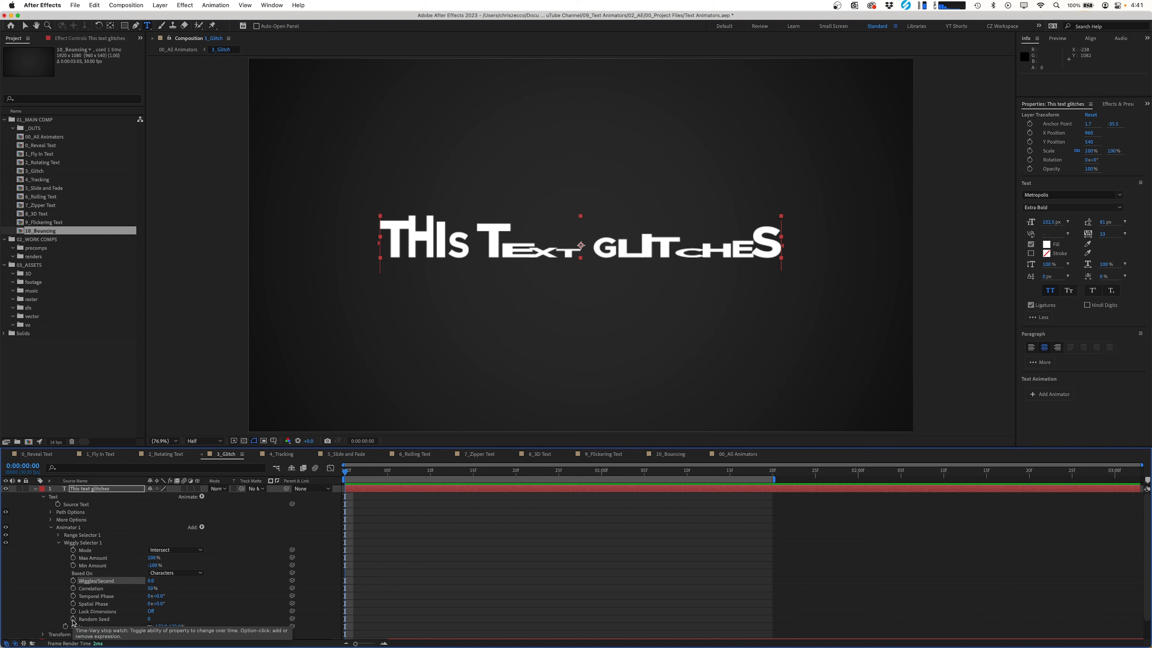
left_click(73, 620)
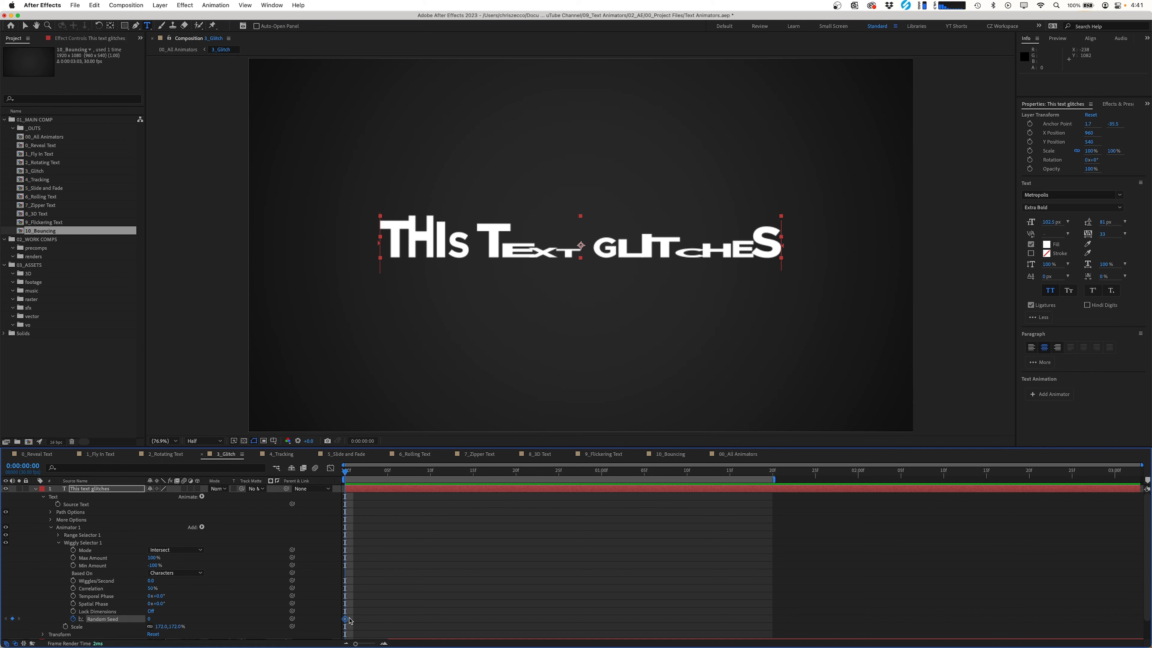
right_click(346, 620)
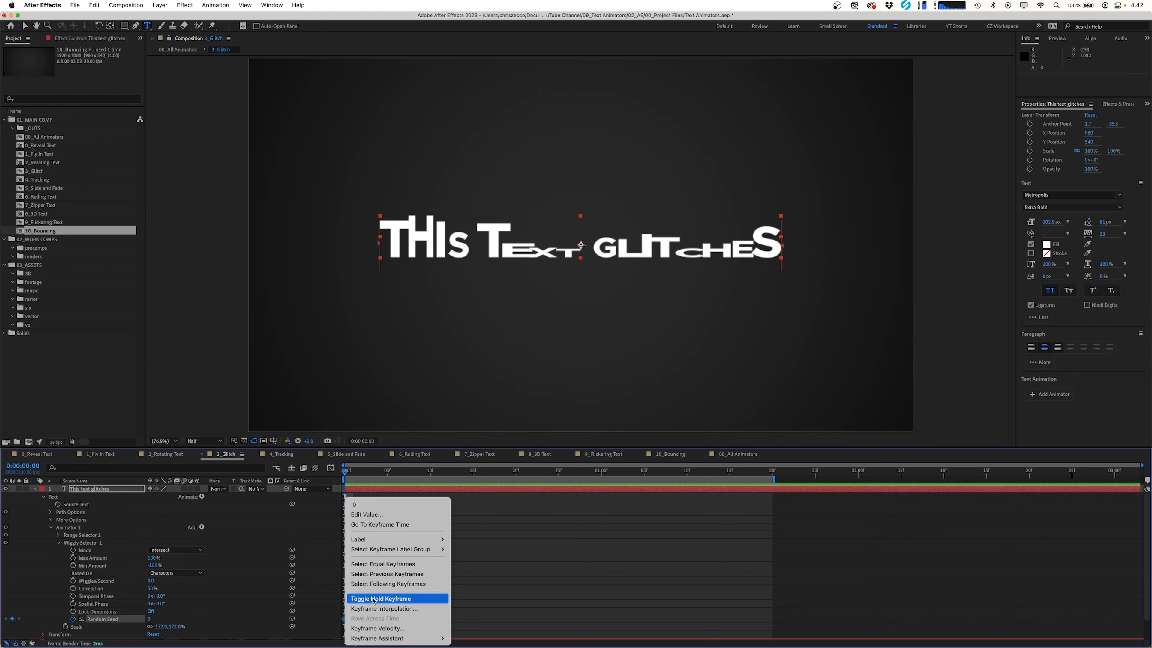
left_click(373, 599)
left_click(373, 602)
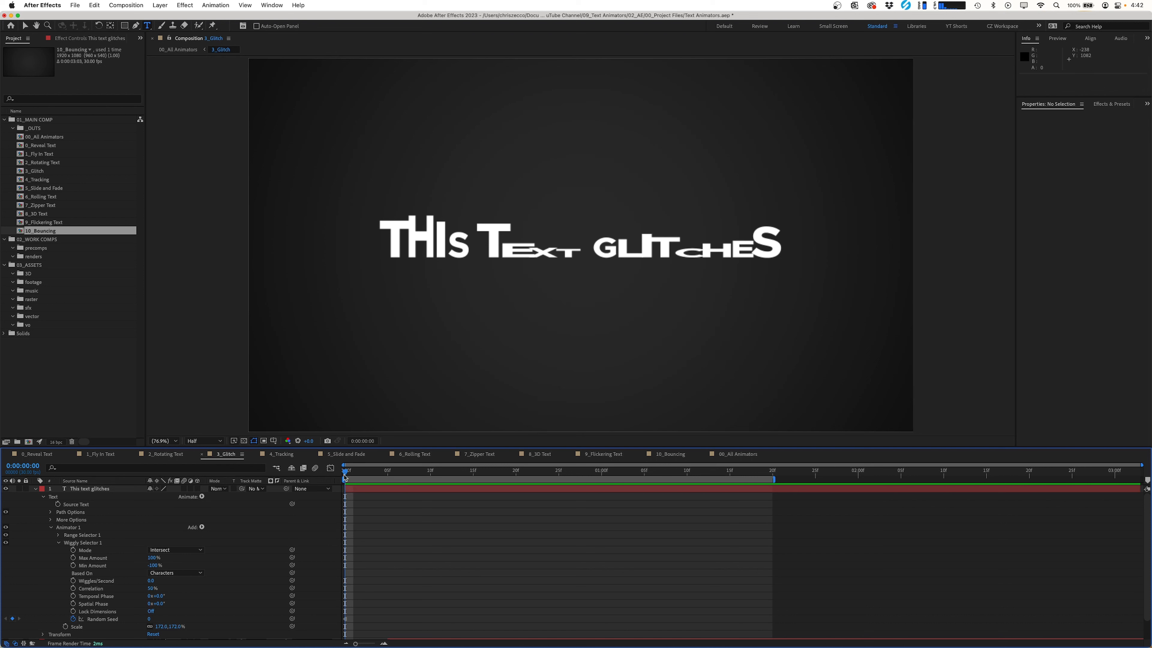
Set the Wiggly Selector's Random Seed to 19 at frame 3.
key("Page_Down")
key("Page_Down")
key("Page_Down")
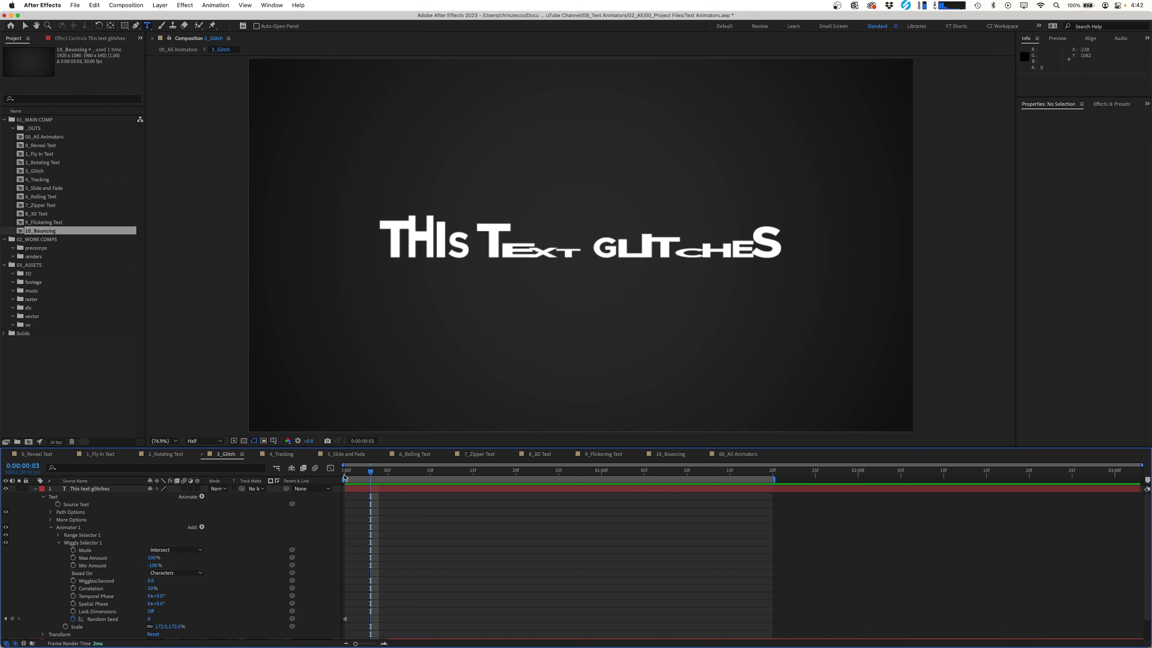
left_click(150, 620)
right_click(150, 620)
left_click(144, 620)
left_click(144, 620)
type("17")
key("Return")
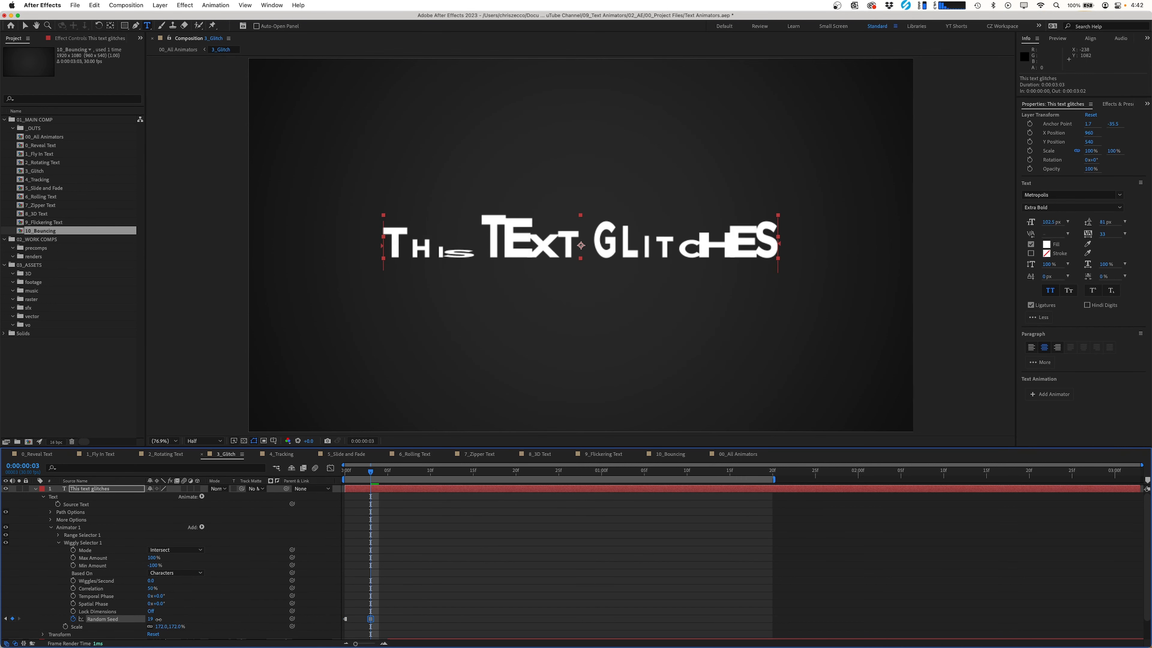
Add Random Seed hold keyframes with changing values every three frames from frame 6 through frame 21.
key("Page_Down")
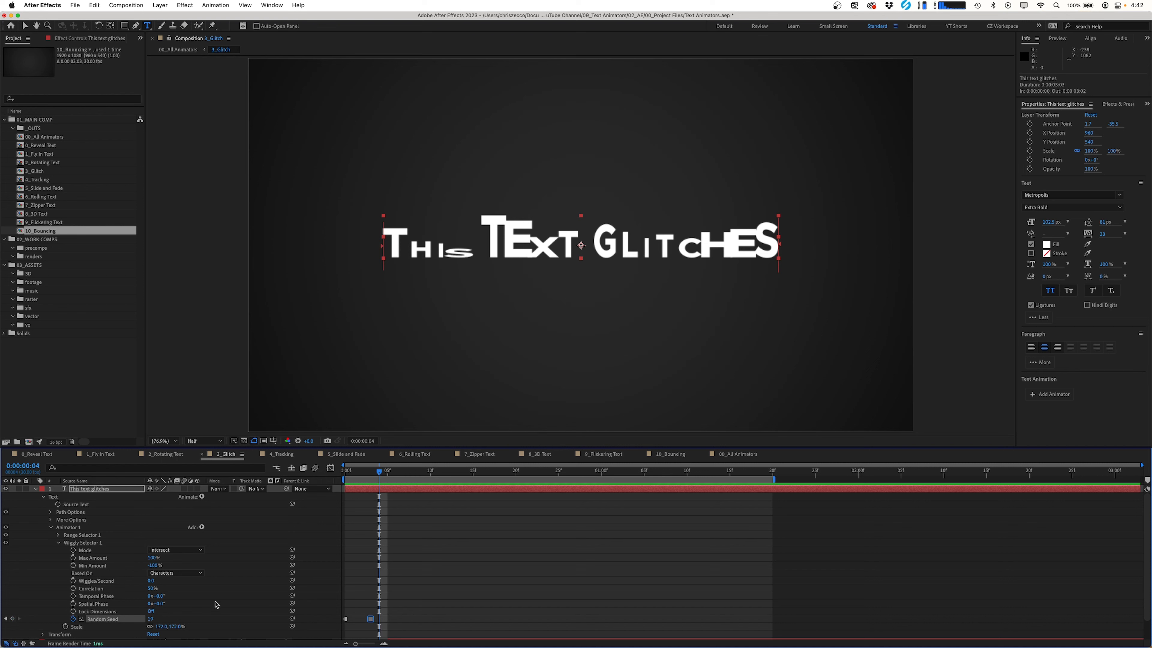
key("Page_Down")
key("Page_Down")
left_click_drag(151, 620, 157, 619)
key("Page_Down")
key("Page_Down")
key("Page_Down")
key("Page_Down")
key("Page_Down")
key("Page_Down")
left_click_drag(151, 620, 158, 619)
key("Page_Down")
key("Page_Down")
key("Page_Down")
left_click_drag(151, 620, 157, 620)
key("Page_Down")
key("Page_Down")
key("Page_Down")
Turn on Lock Dimensions for the Wiggly Selector and preview the glitch.
left_click(151, 612)
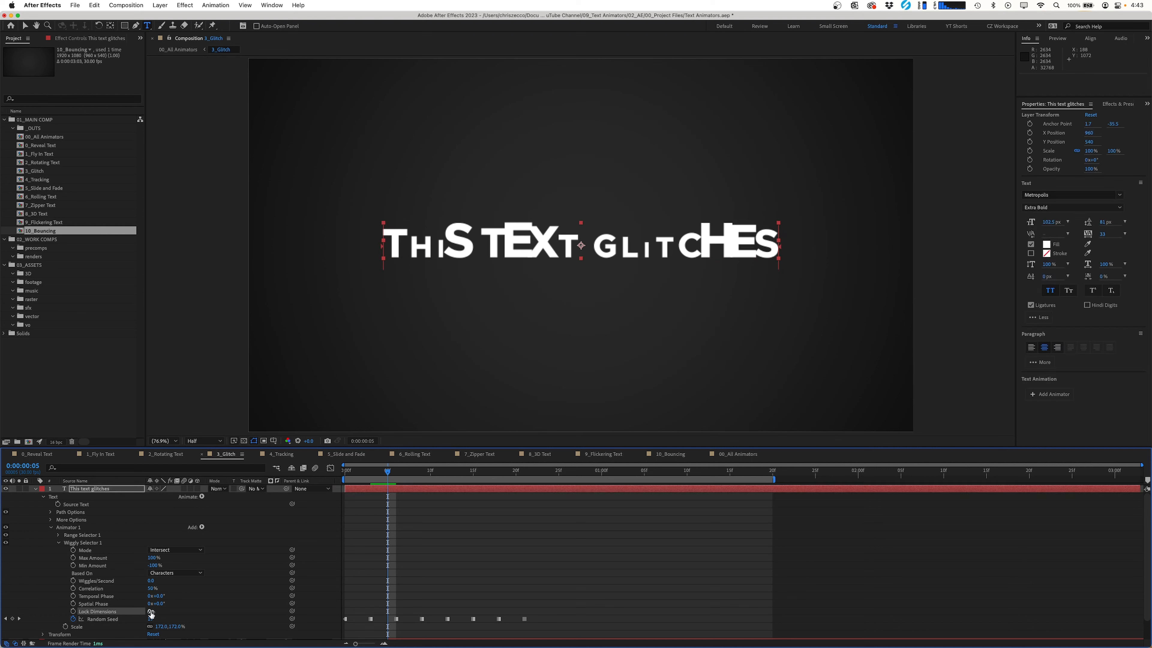
key("space")
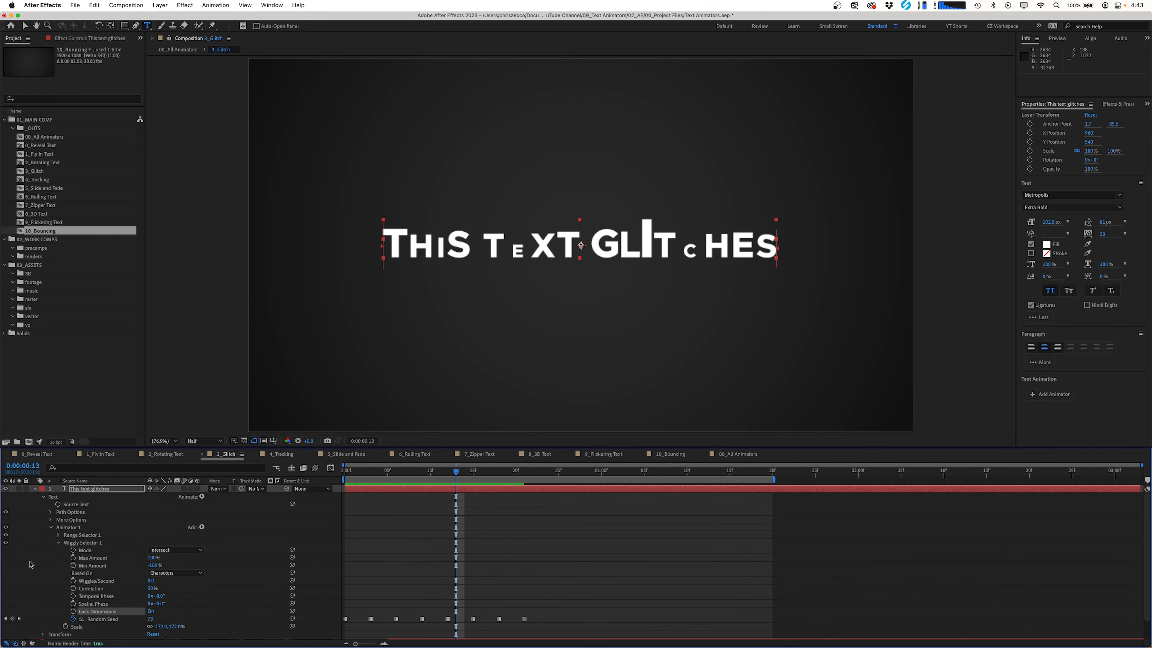
Keyframe the range selector's Offset from 0% at frame 13 to 100% at frame 26, check the transition and open its Advanced options.
left_click(59, 536)
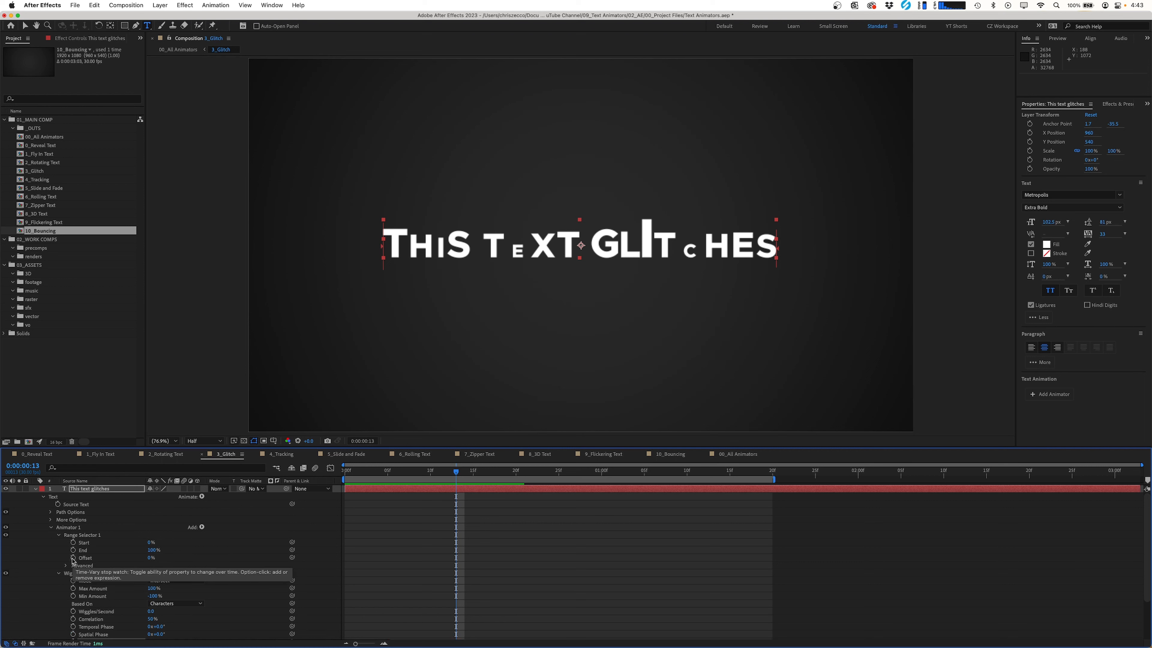
left_click(73, 559)
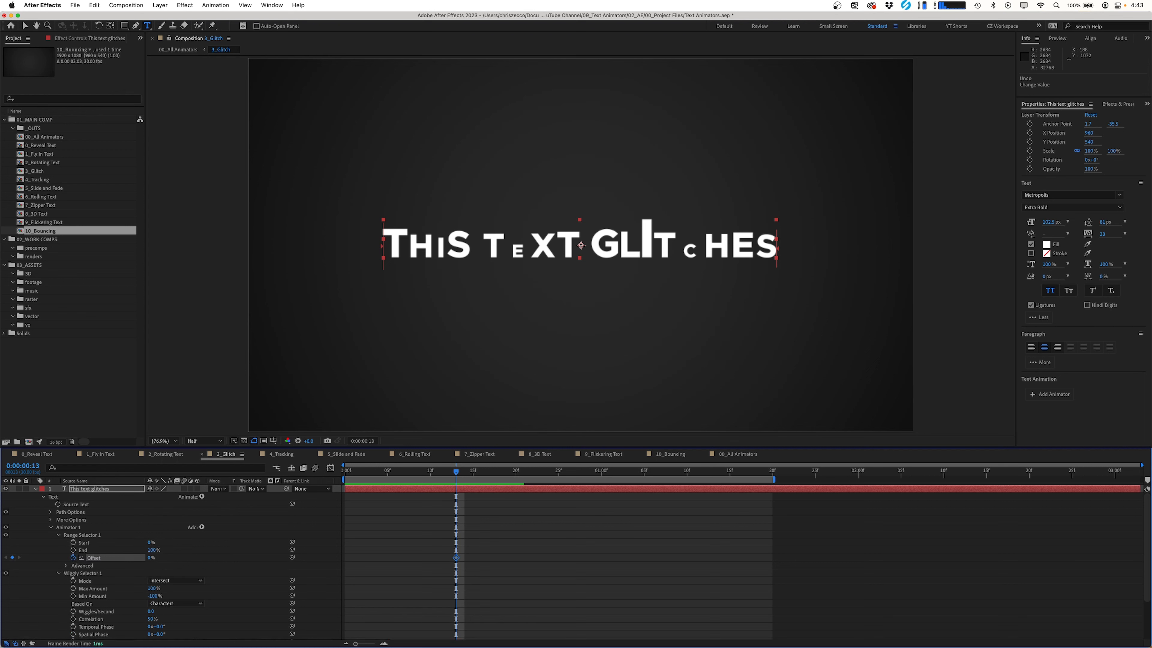
left_click_drag(456, 472, 567, 471)
left_click_drag(151, 558, 245, 561)
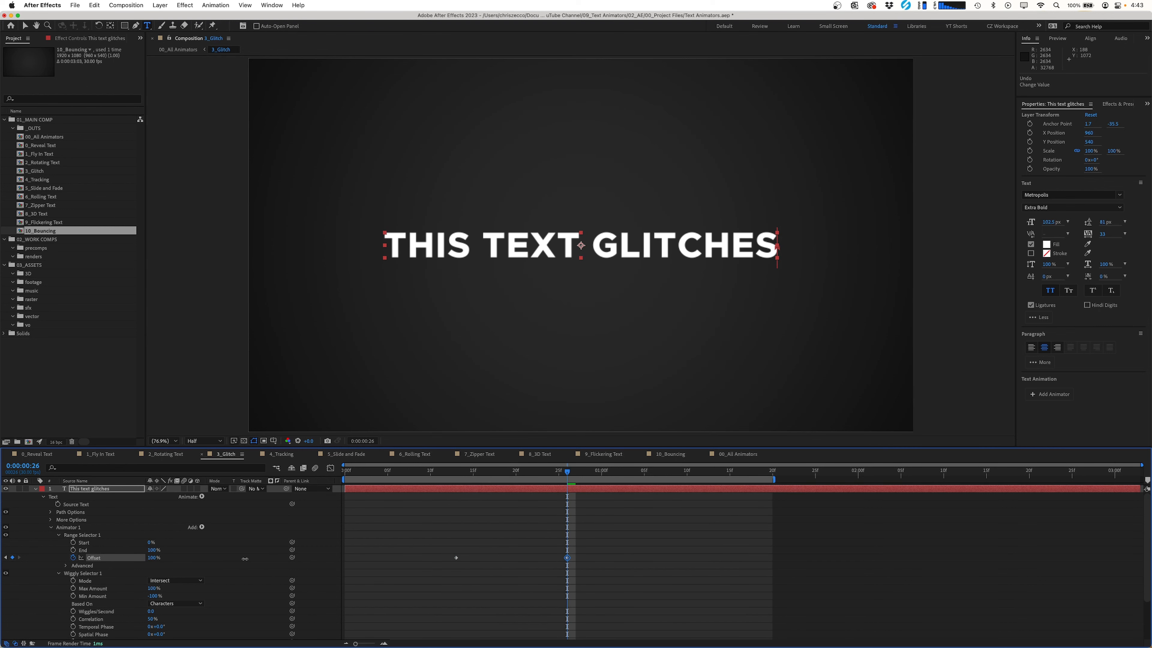
left_click(657, 539)
left_click_drag(567, 473, 414, 493)
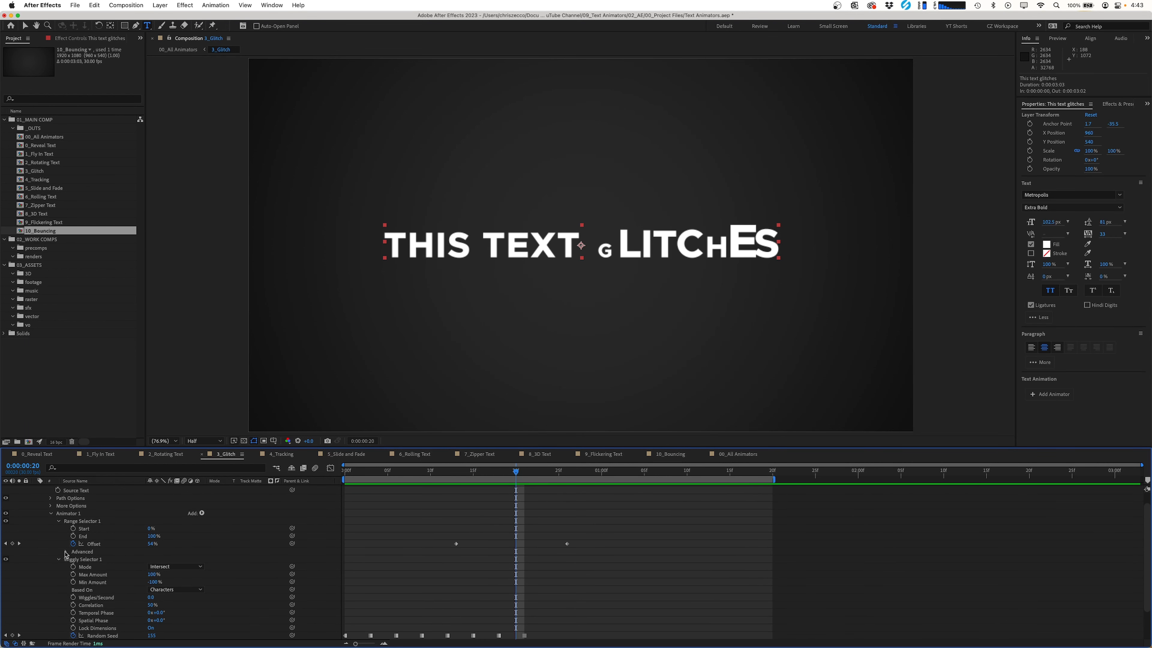
left_click(66, 553)
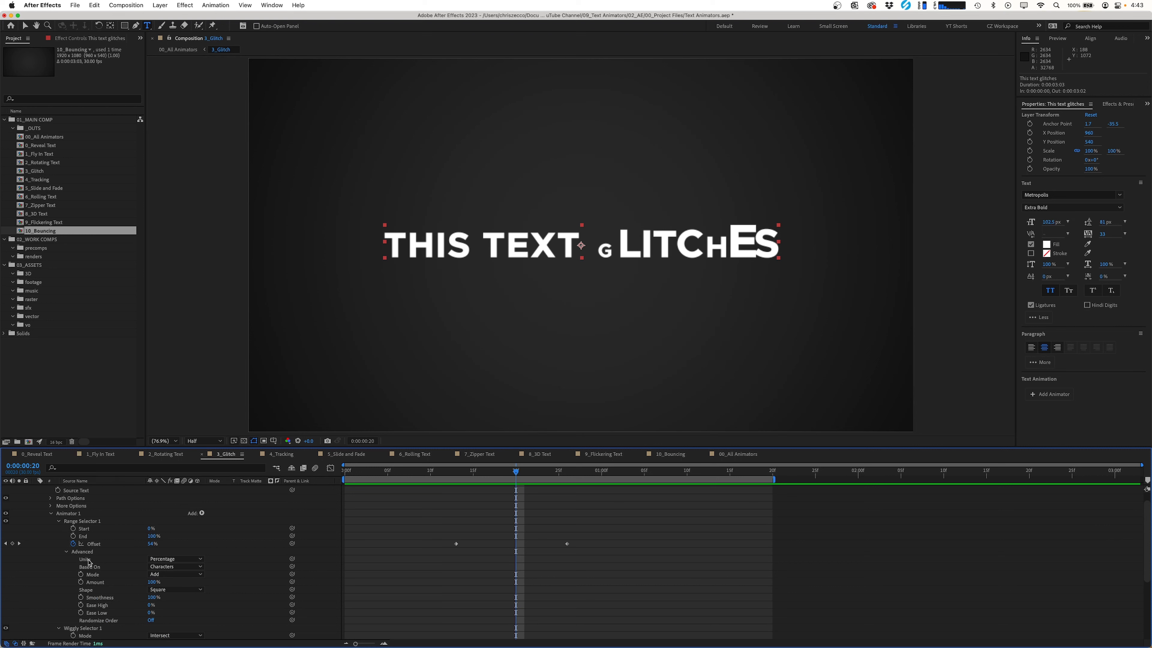
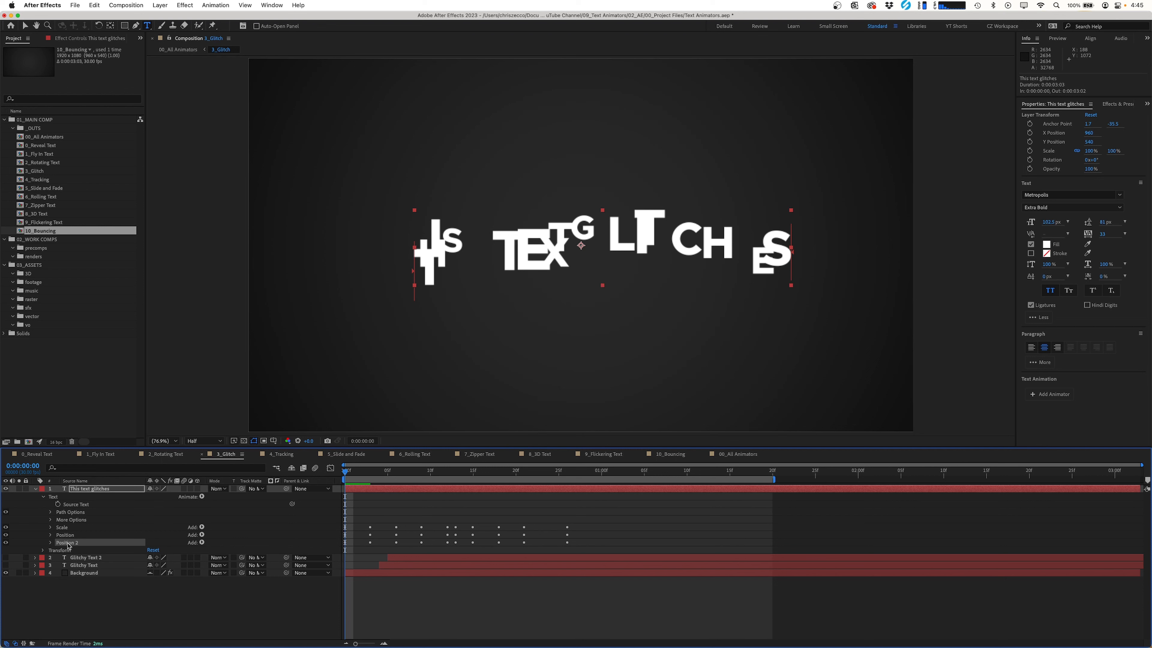
Rename the duplicated animator to Opacity, add an Opacity property to it and delete its Position property.
type("Opacity")
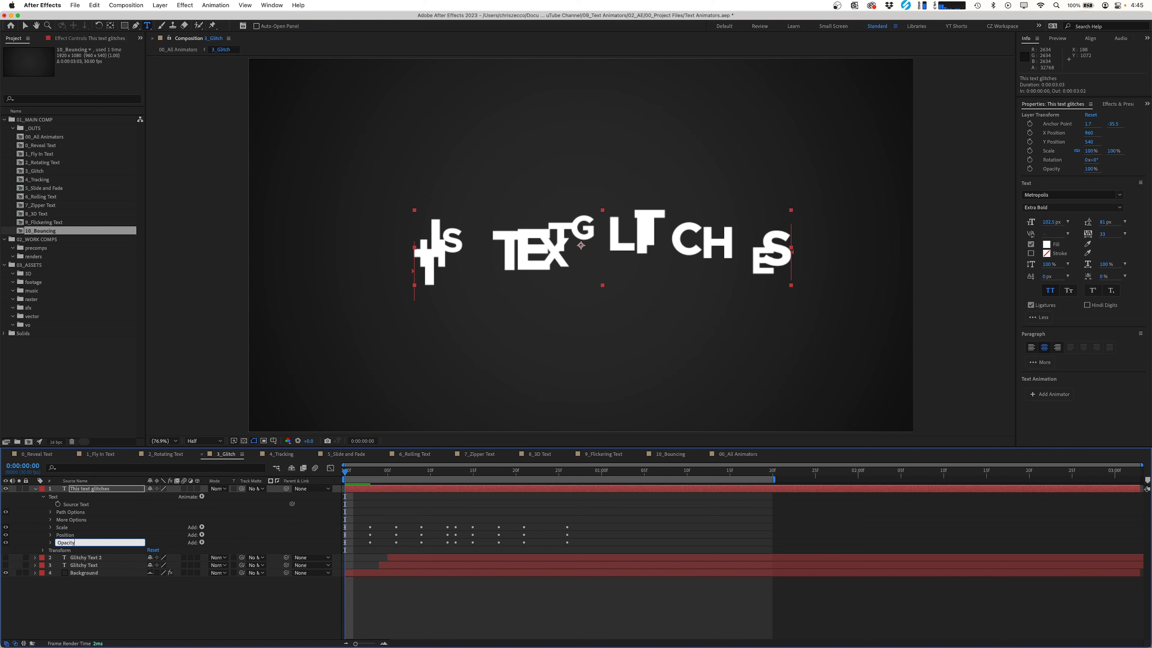
key("Return")
left_click(202, 543)
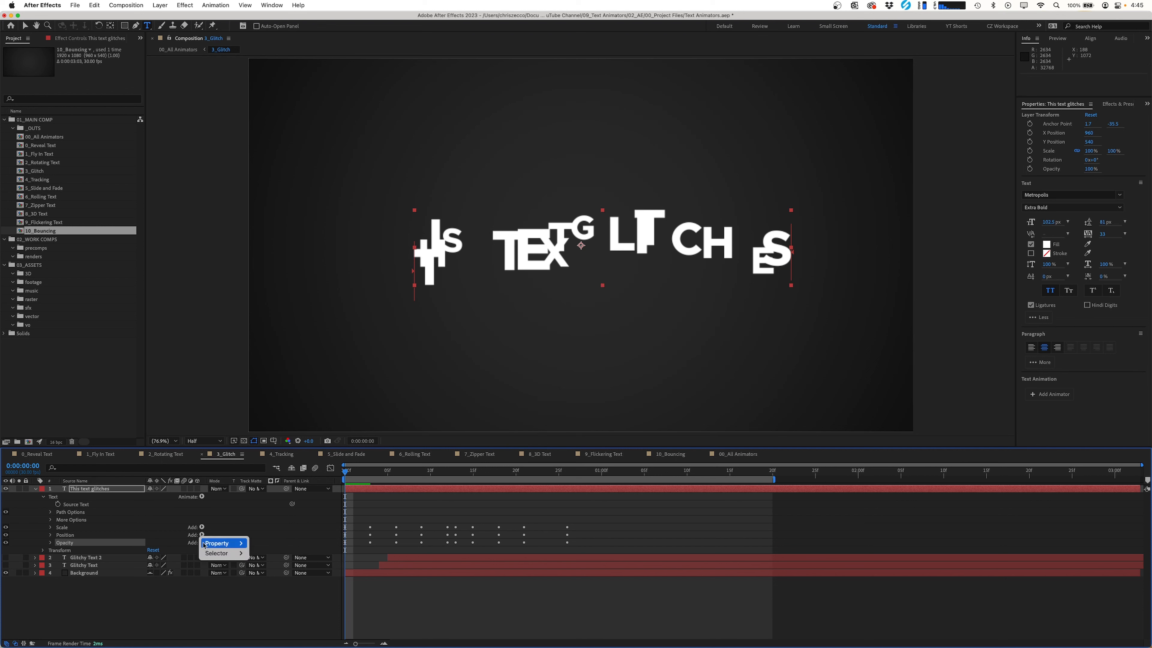
mouse_move(209, 544)
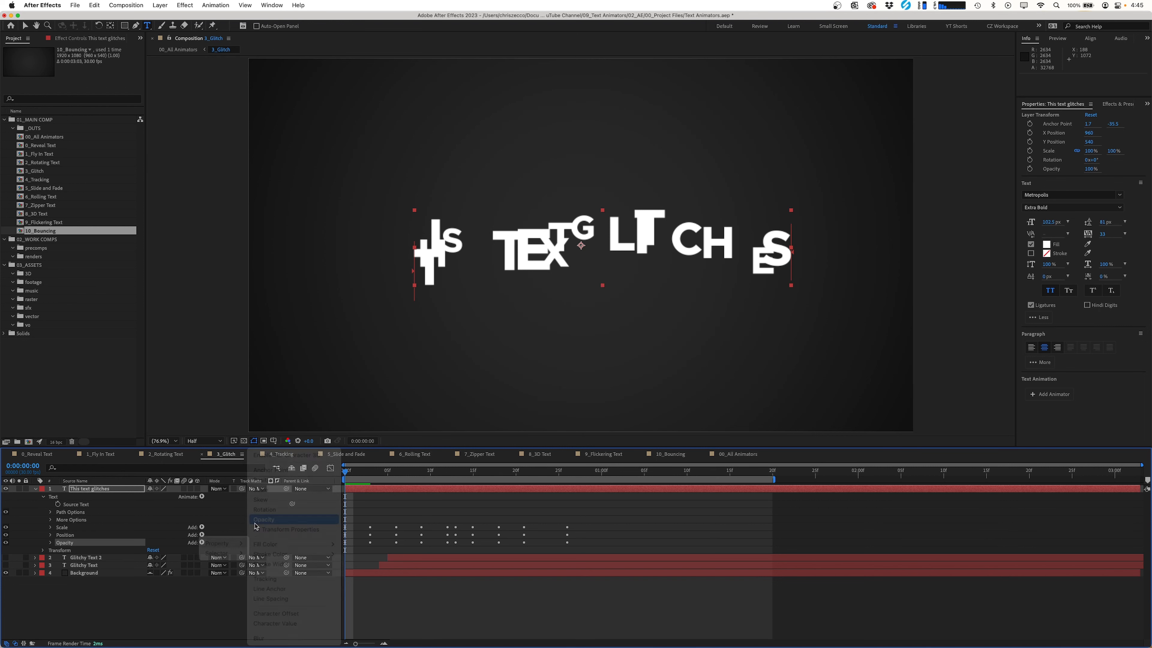
left_click(266, 521)
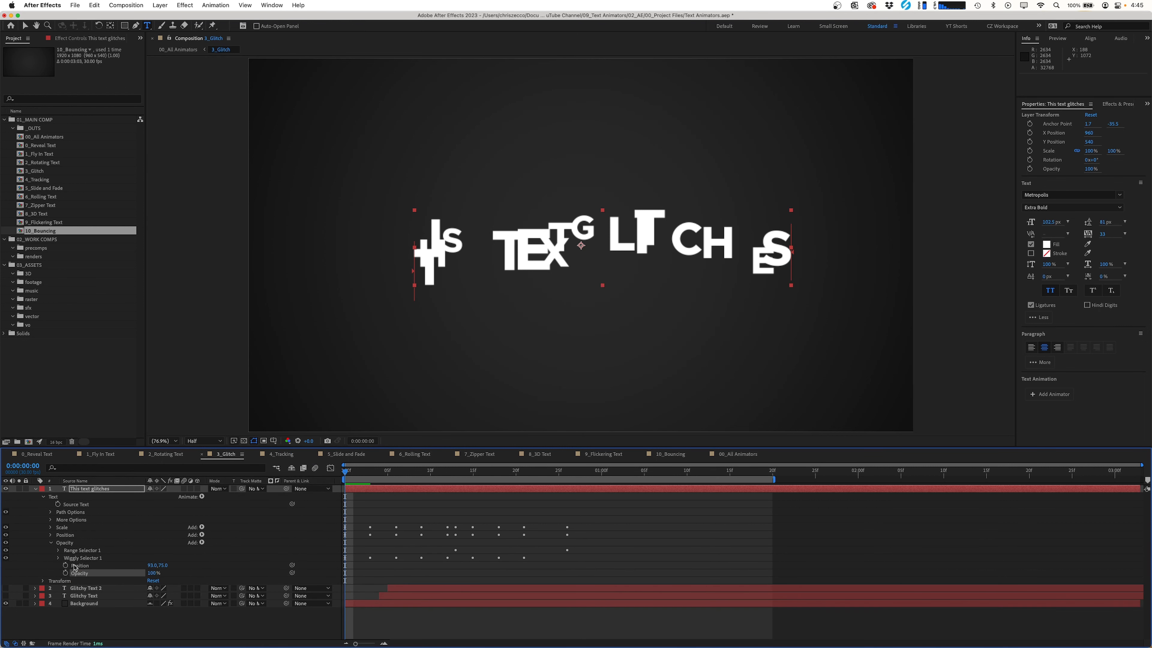
left_click(76, 566)
key("Delete")
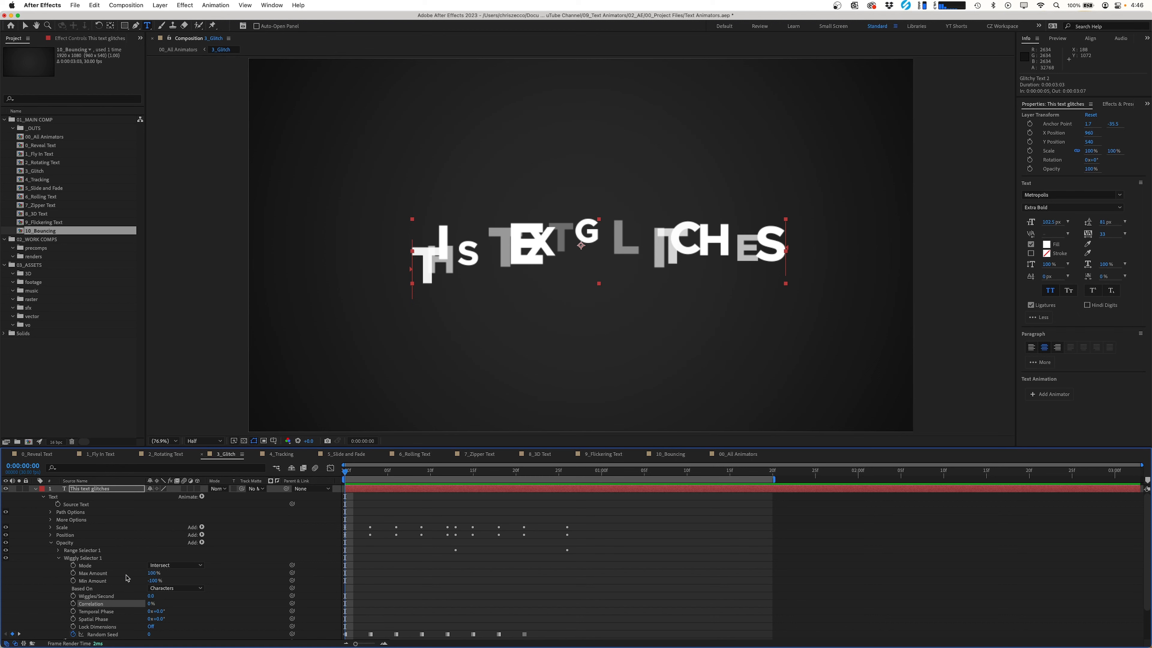
Set the Opacity animator's Wiggly Selector Min Amount to 0% and preview the glitch.
left_click(153, 581)
type("0")
key("Return")
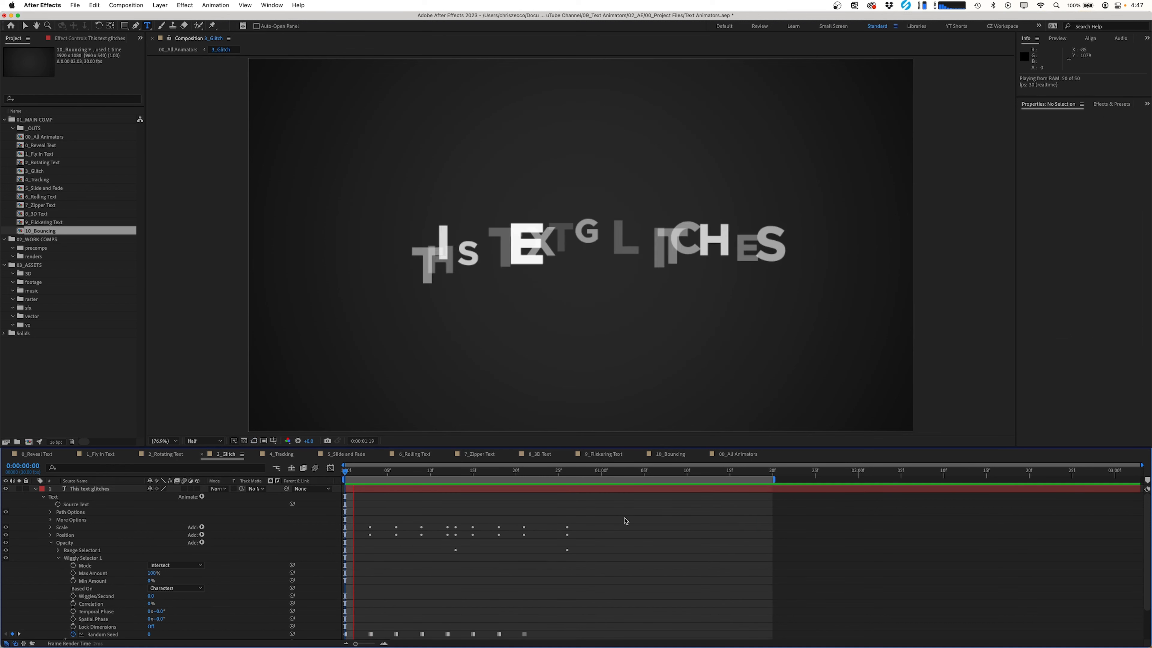
key("space")
Go to frame 24, duplicate the "This text glitches" layer and shift the copy two frames later.
left_click(550, 471)
left_click(493, 490)
key("u")
key("super+d")
key("alt+Page_Down")
key("alt+Page_Down")
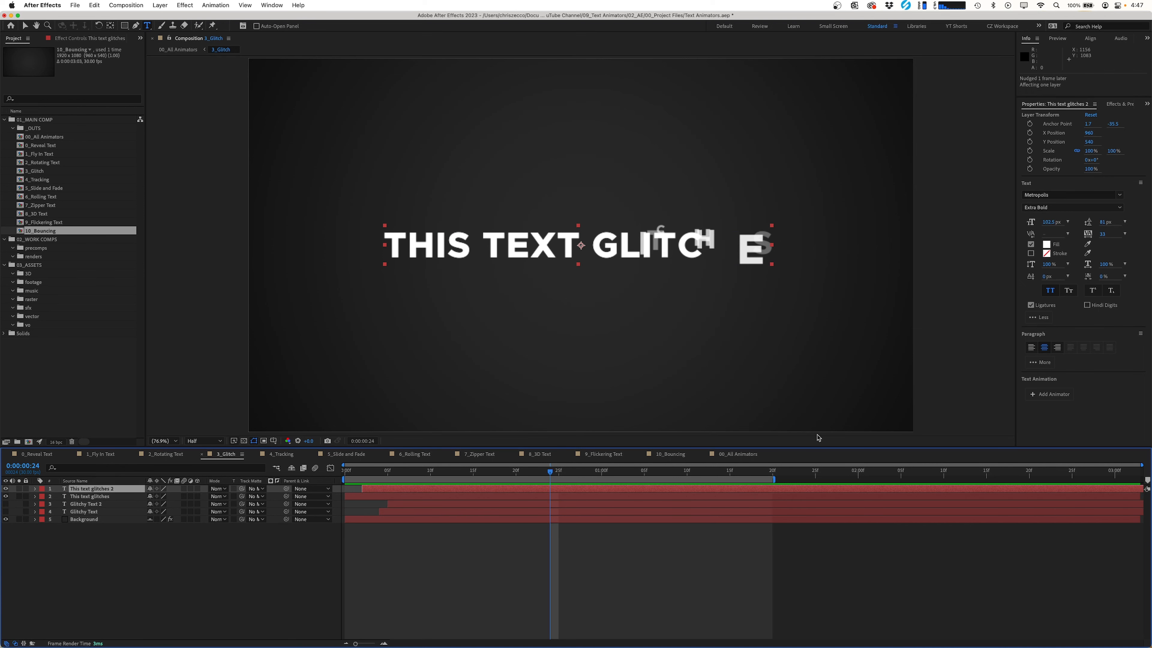
Turn off the copy's Fill and turn on its Stroke, swap the two-frame delay onto the original layer and preview from the start.
left_click(1031, 244)
left_click(1031, 253)
key("alt+Page_Up")
key("alt+Page_Up")
left_click(453, 496)
key("alt+Page_Down")
key("alt+Page_Down")
key("Home")
key("space")
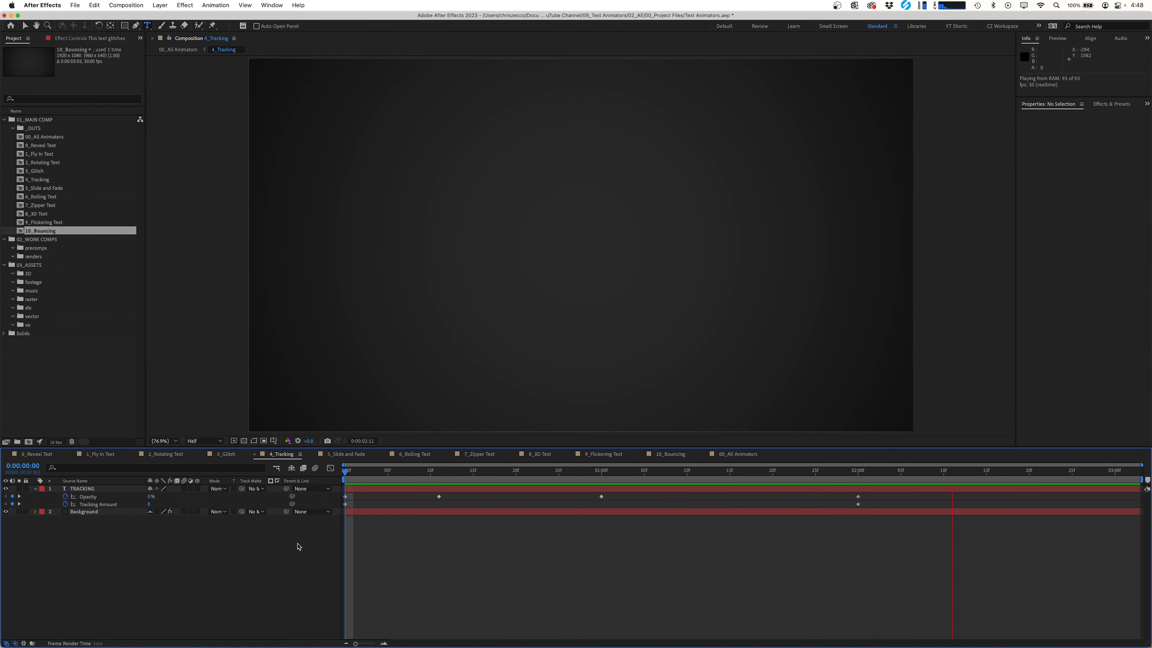
Add a Tracking animator to the "Track this text" layer and keyframe Tracking Amount from frame 0 to 30 at 2:00.
left_click(202, 497)
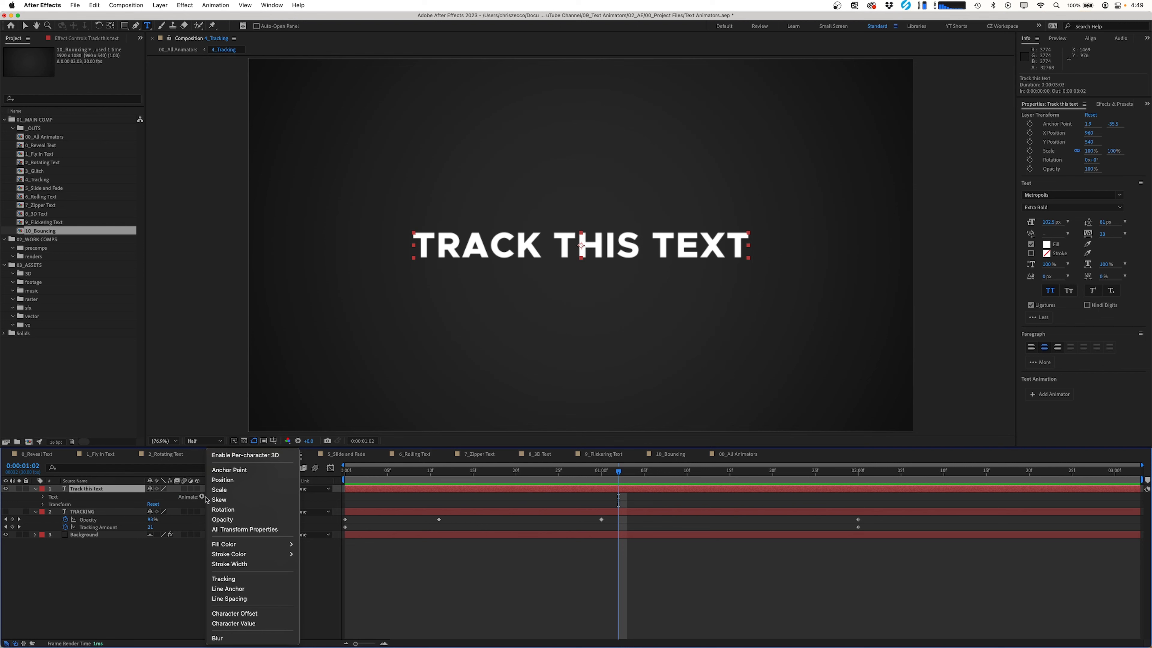
left_click(245, 602)
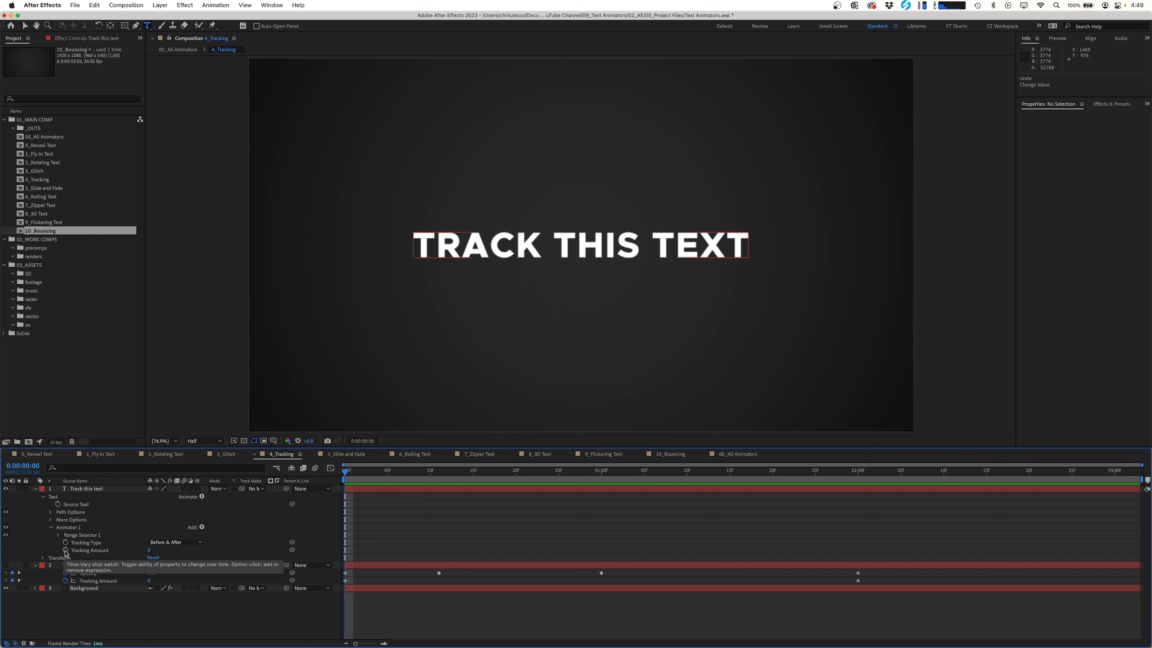
left_click(65, 551)
left_click_drag(364, 470, 858, 472)
left_click(149, 551)
type("30")
key("Return")
mouse_move(858, 472)
left_mouse_down()
mouse_move(695, 488)
mouse_move(855, 491)
left_mouse_up()
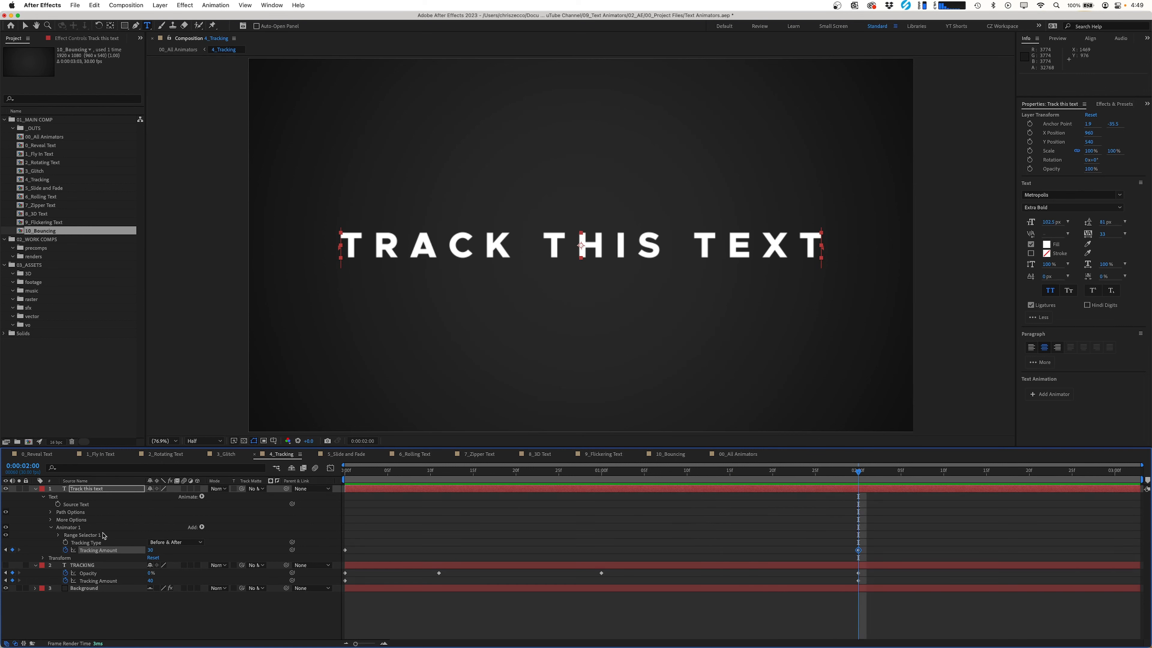
Add an Opacity property to the tracking animator, keyframe a fade-out ending at 2:00 and scrub through it.
left_click(93, 528)
left_click(202, 527)
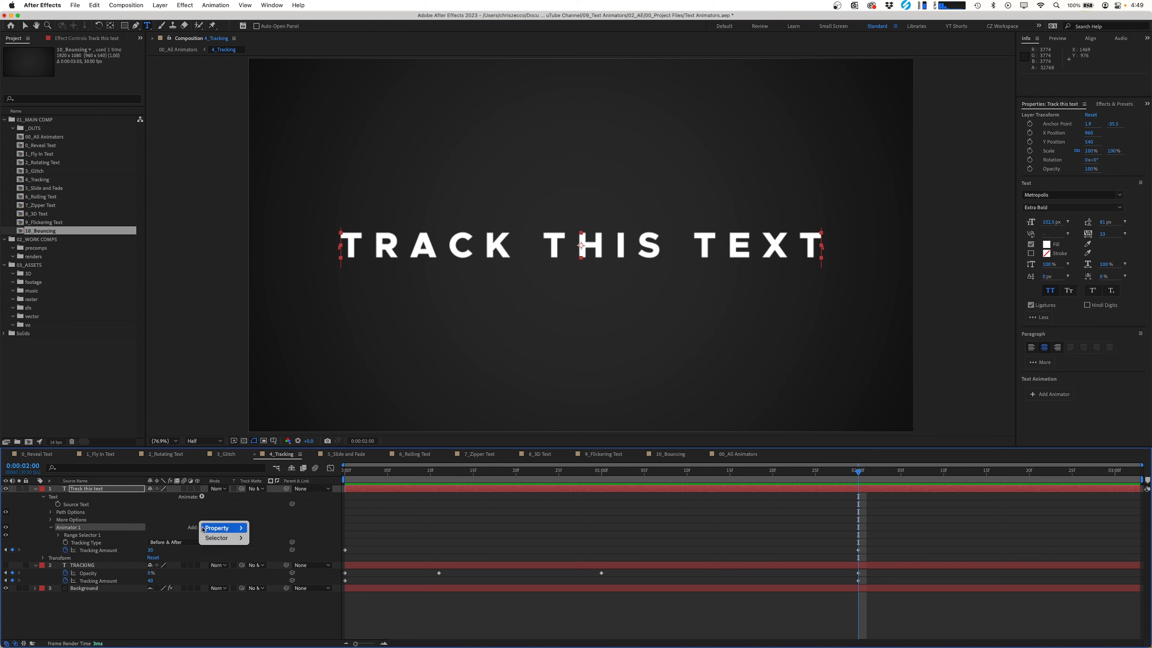
mouse_move(202, 528)
left_click(276, 517)
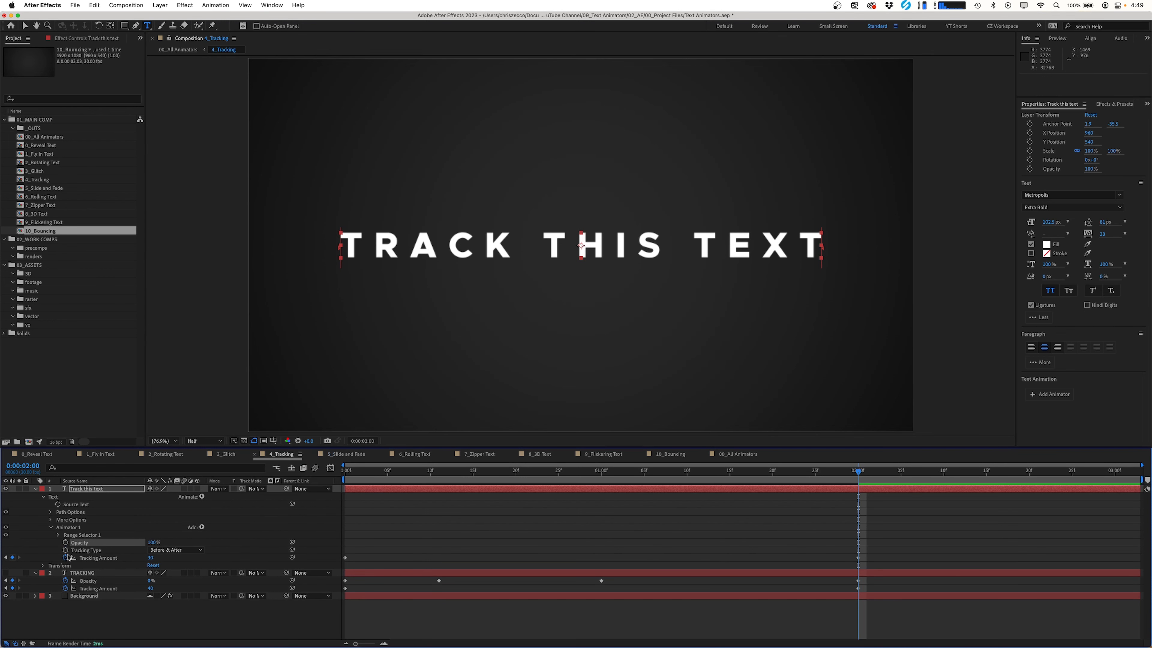
left_click(65, 542)
left_click(859, 542)
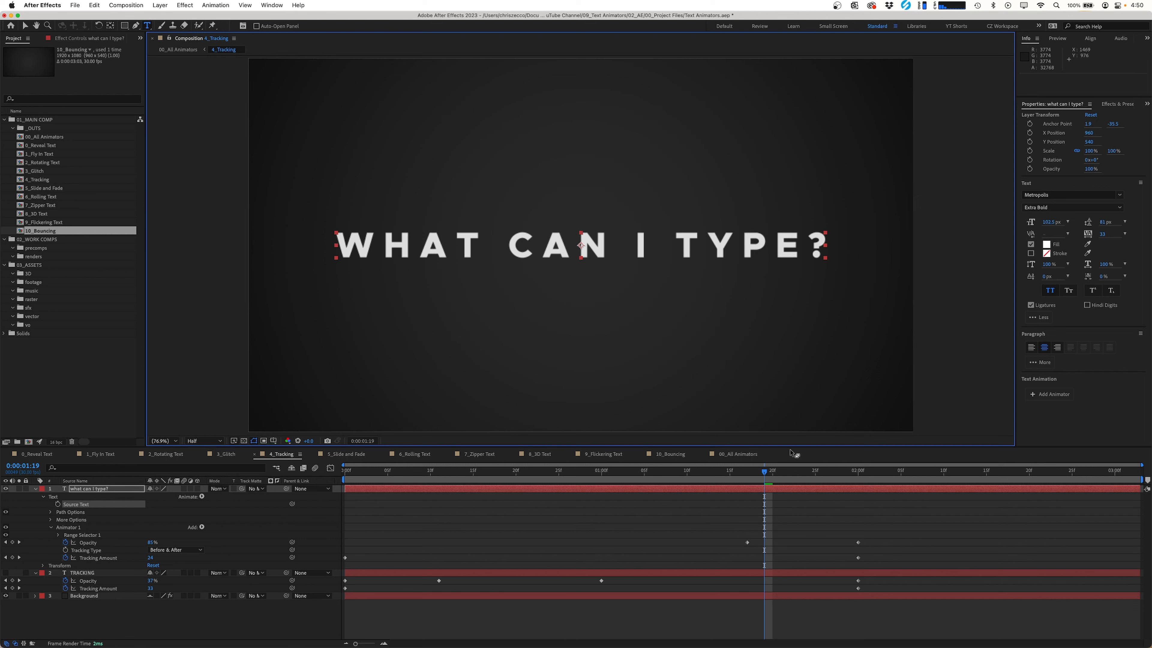
left_click_drag(754, 471, 636, 511)
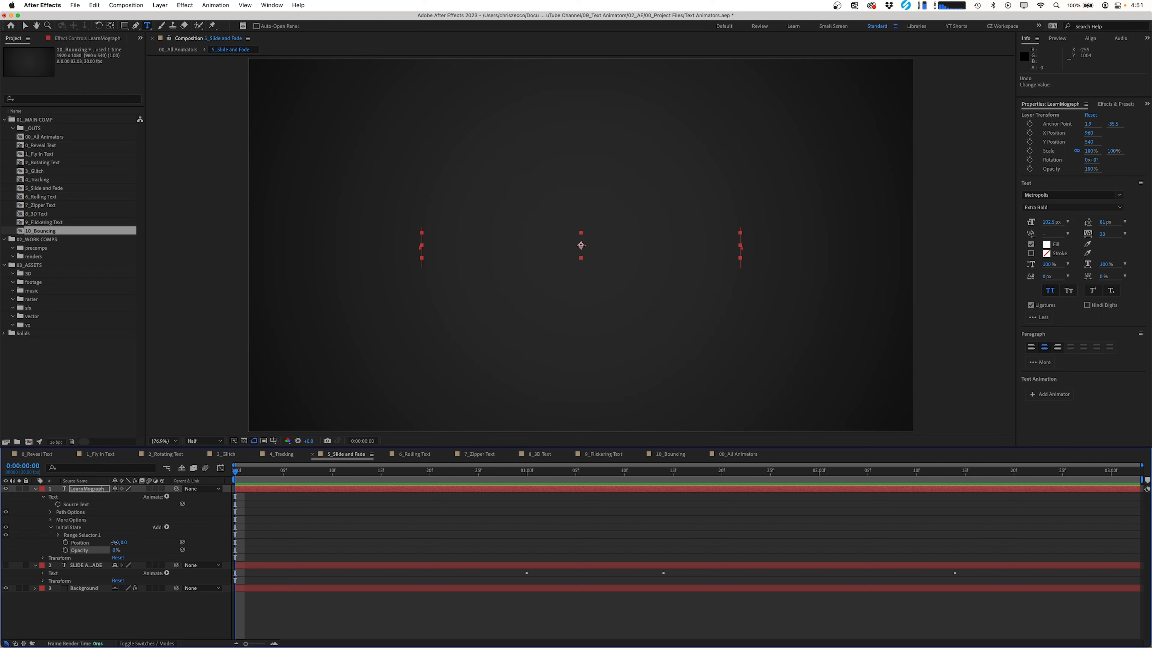
Set the Initial State animator's X Position to 246, then duplicate the animator and rename the copy "Final State".
left_click_drag(205, 546, 230, 546)
key("super+d")
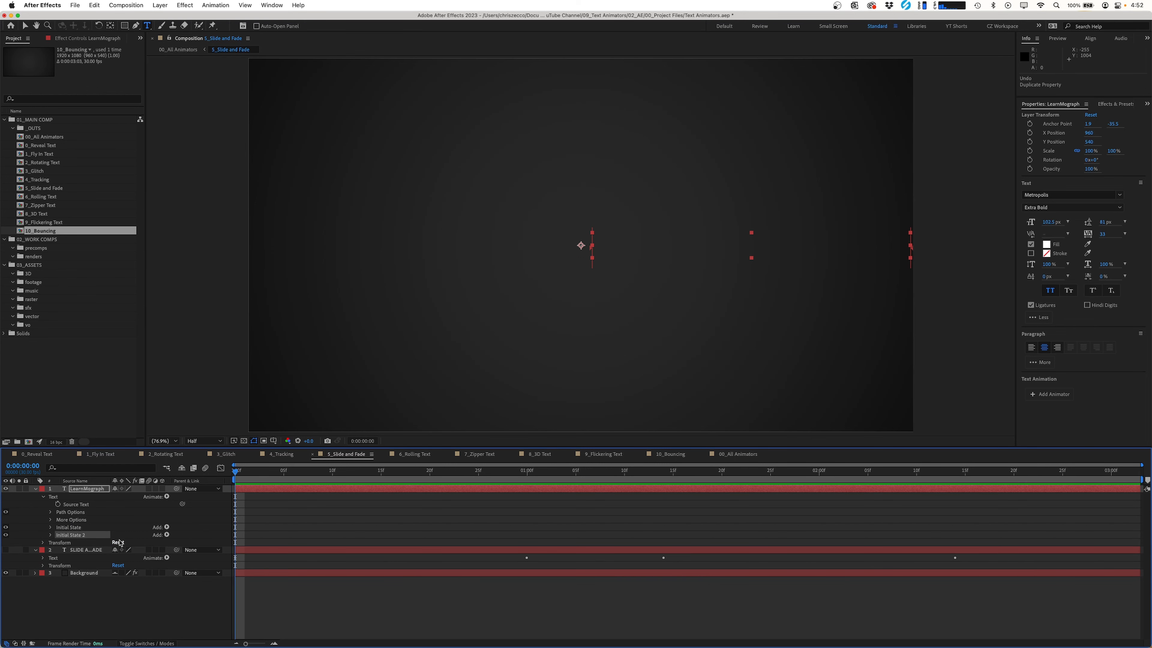
key("Return")
type("Final State")
key("Return")
Set the Final State animator's X Position to -246 and its Opacity to 100%.
left_click(118, 551)
key("Left")
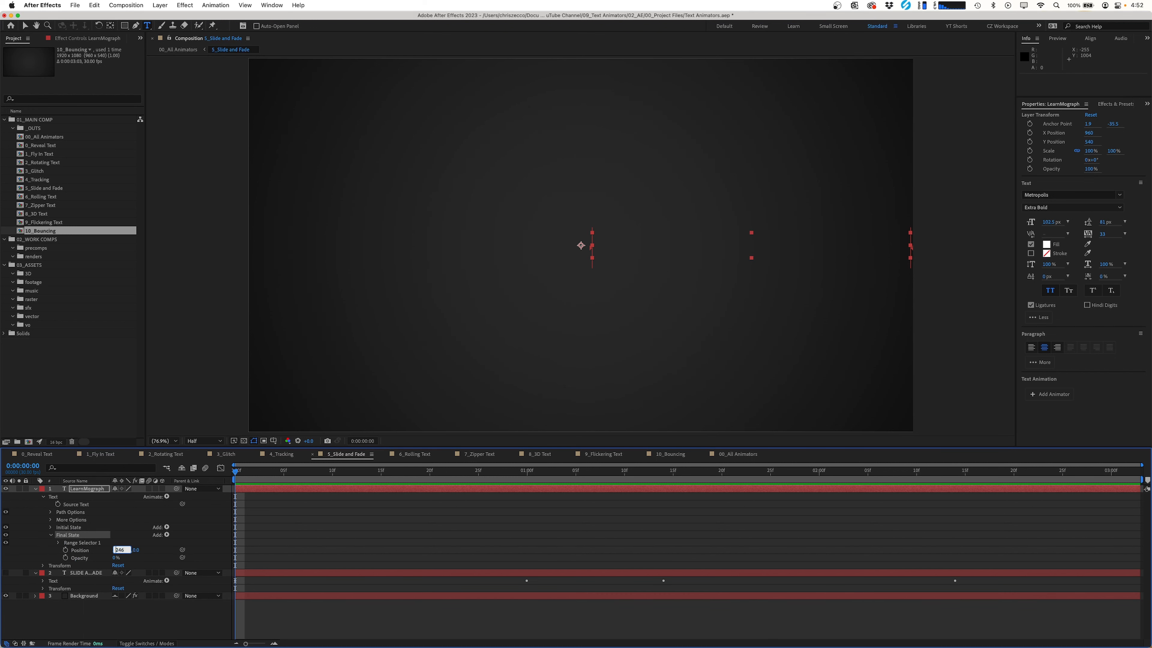
type("-")
key("Return")
left_click(115, 559)
type("100")
key("Return")
Keyframe the Final State range selector's Offset from -100% at frame 0 to 100% at 1:00.
left_click(58, 543)
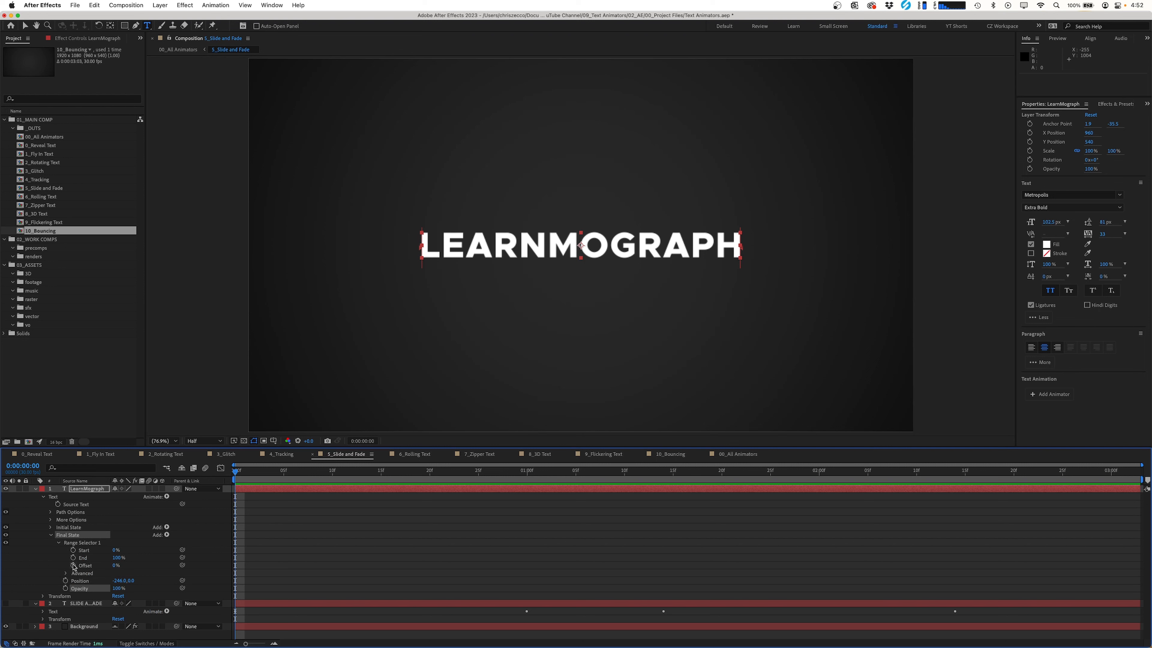
left_click(73, 565)
left_click(116, 565)
type("-100")
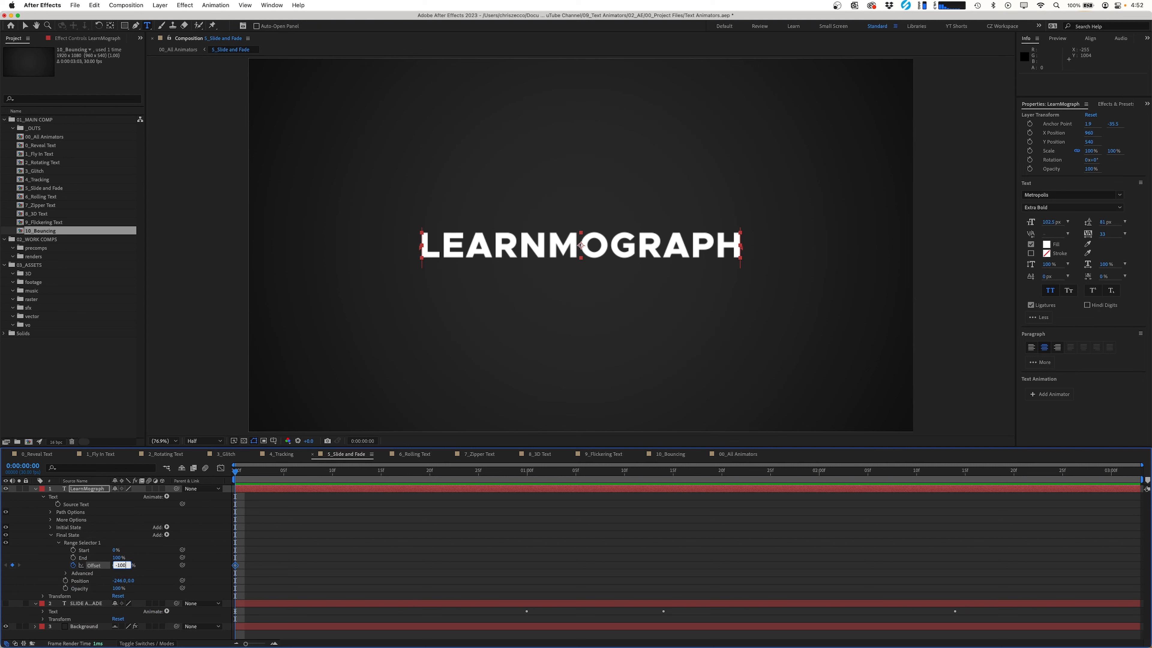
key("Return")
key("k")
left_click_drag(128, 565, 223, 576)
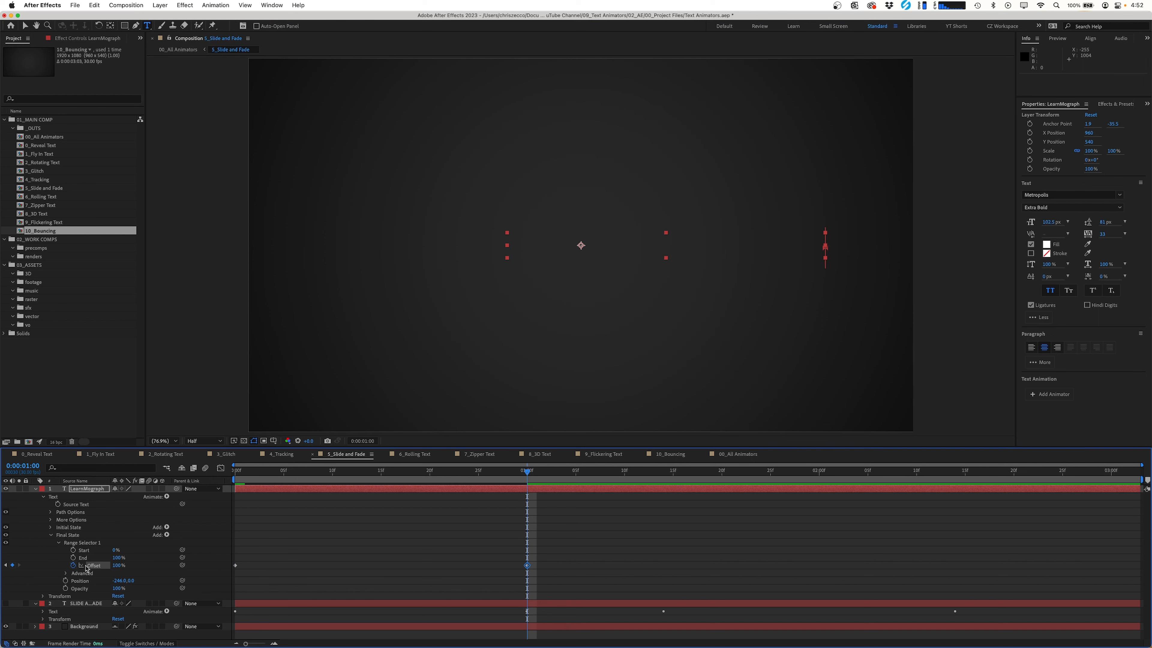
Change the Final State range selector's Shape and easing in its Advanced options and preview from the start.
left_click(65, 572)
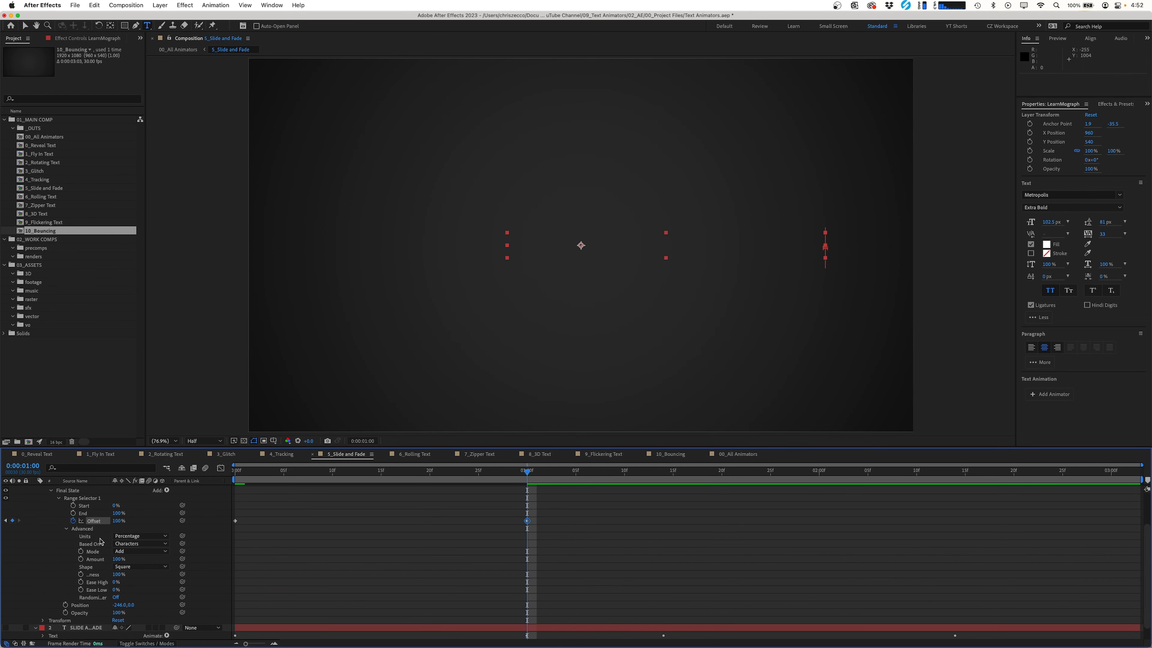
left_click(136, 567)
left_click(143, 596)
left_click_drag(116, 575, 173, 578)
left_click(354, 507)
key("Home")
key("space")
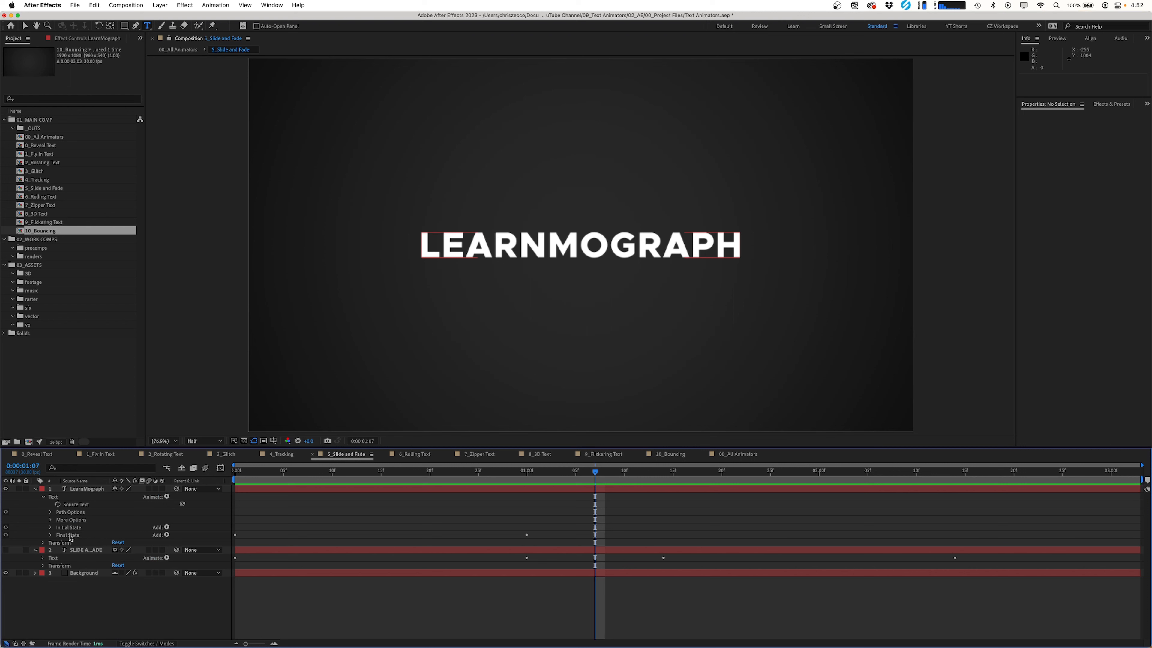
Rename the Final State animator "Mid State", duplicate it and name the copy "Final State".
left_click(73, 535)
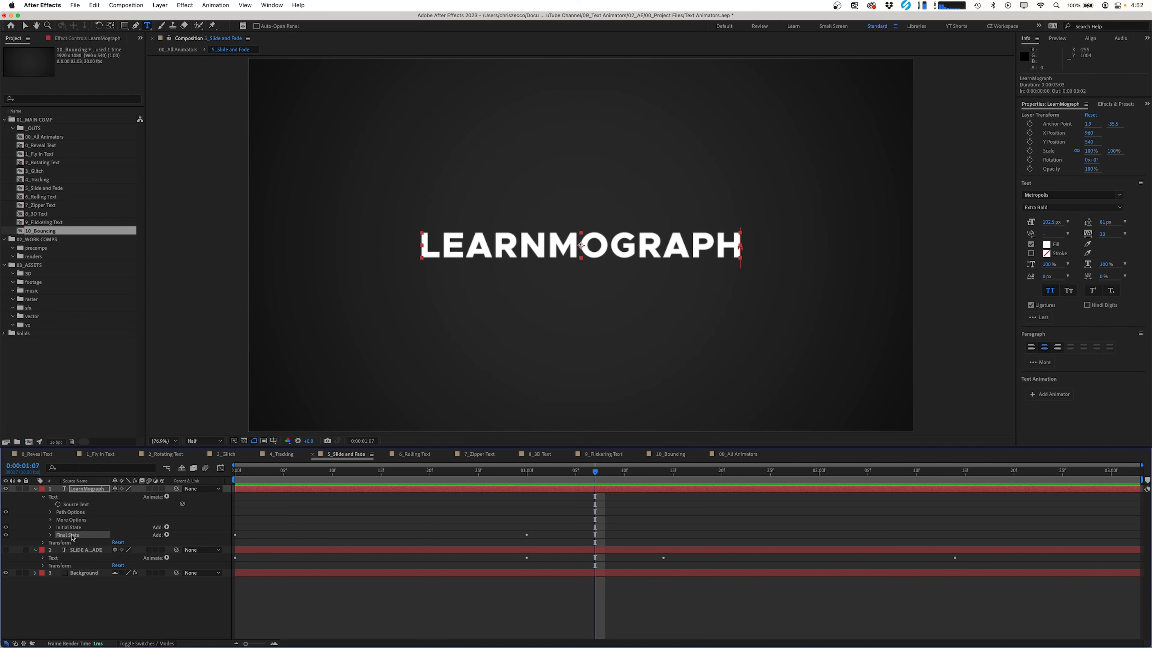
key("Return")
type("Mid State")
key("Return")
key("super+d")
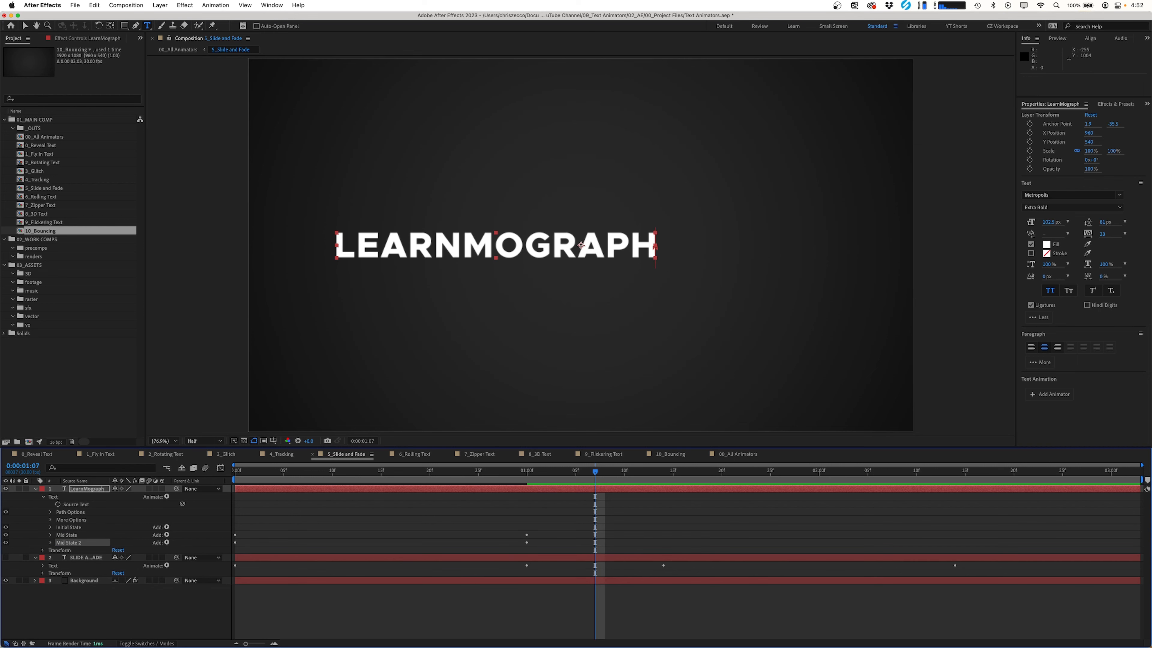
left_click(51, 543)
type("Fi")
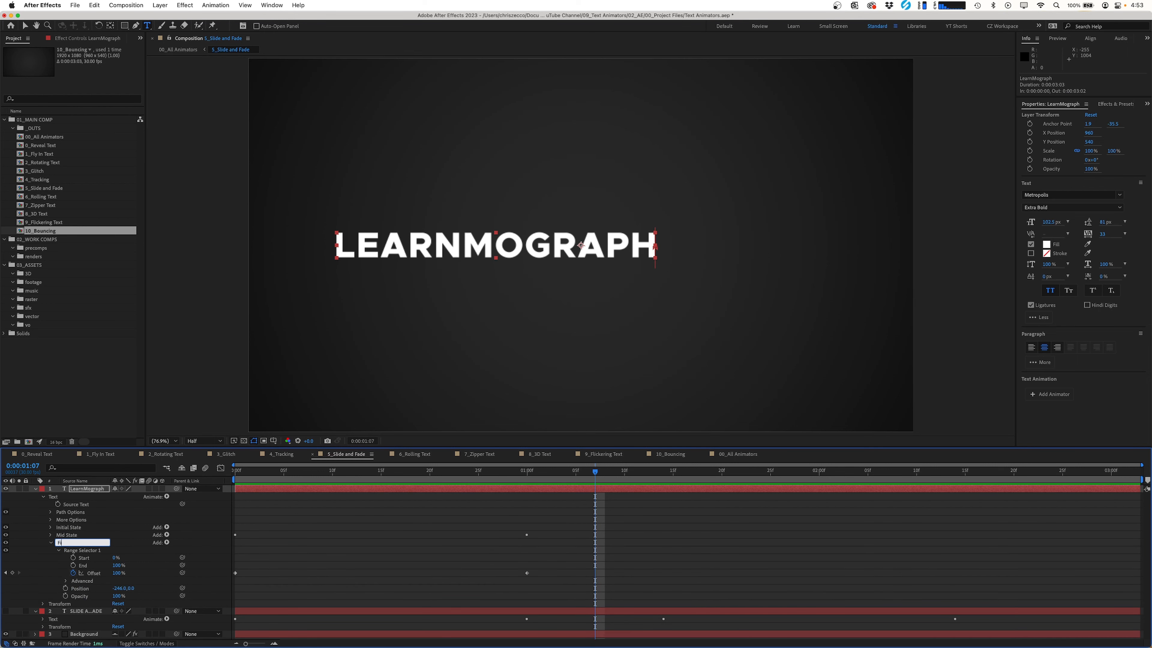
type("nal State")
key("Return")
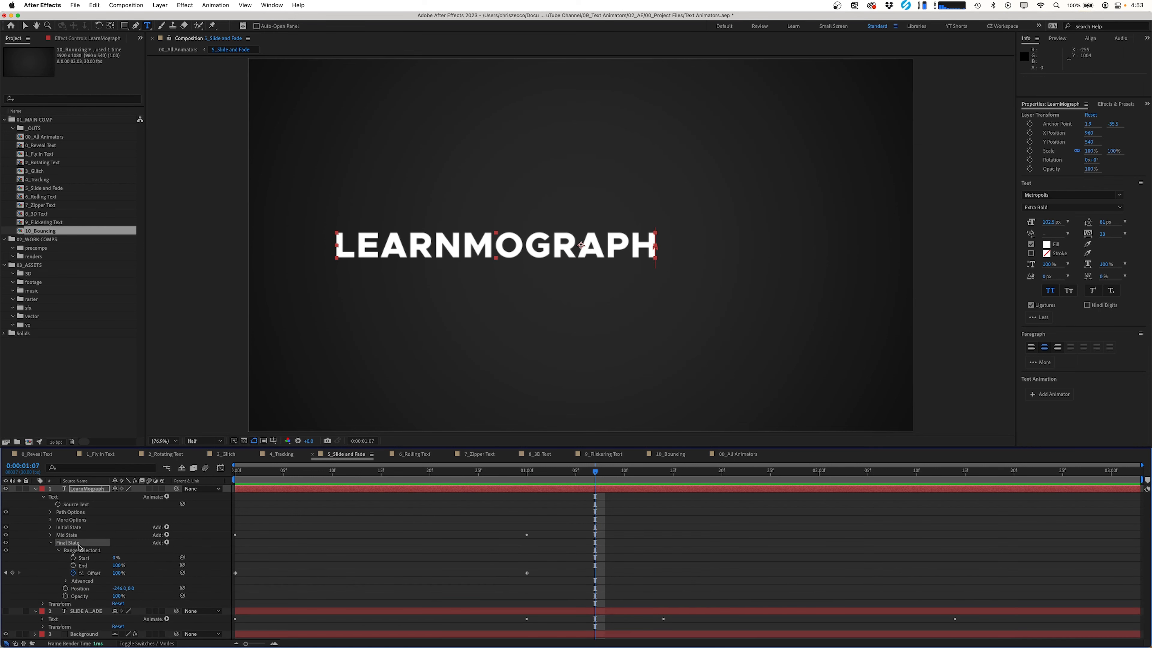
Set the new Final State animator's Opacity to 0%, shift its Offset keyframes to start at 2:03 and preview.
left_click_drag(114, 595, 37, 599)
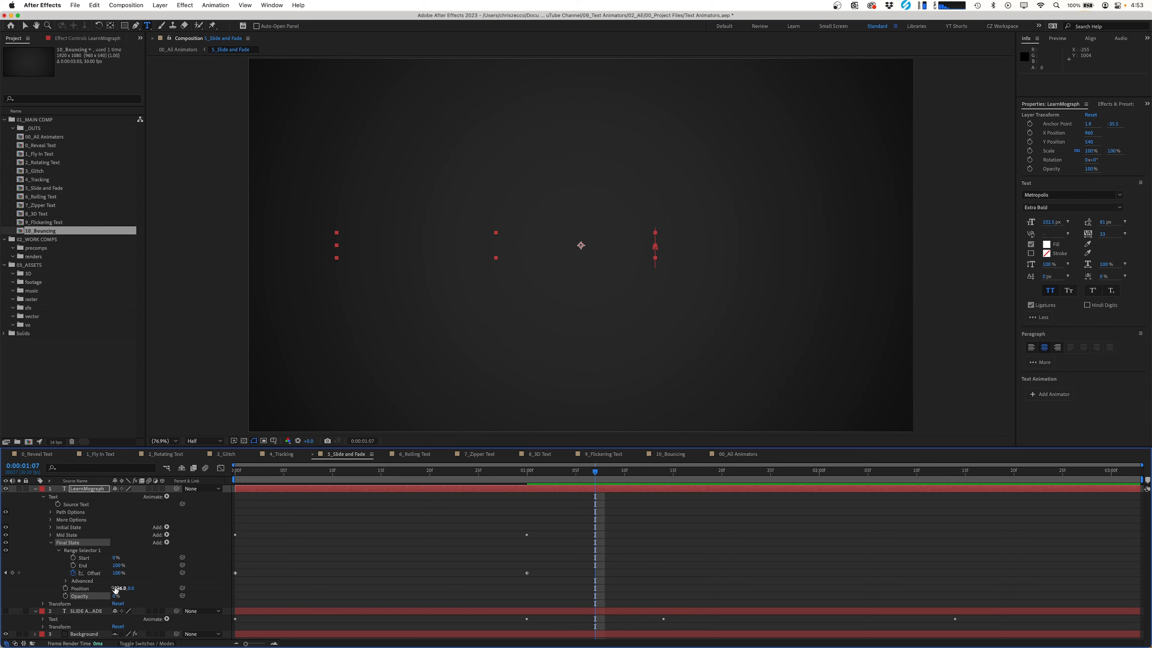
left_click_drag(549, 566, 846, 576)
key("Home")
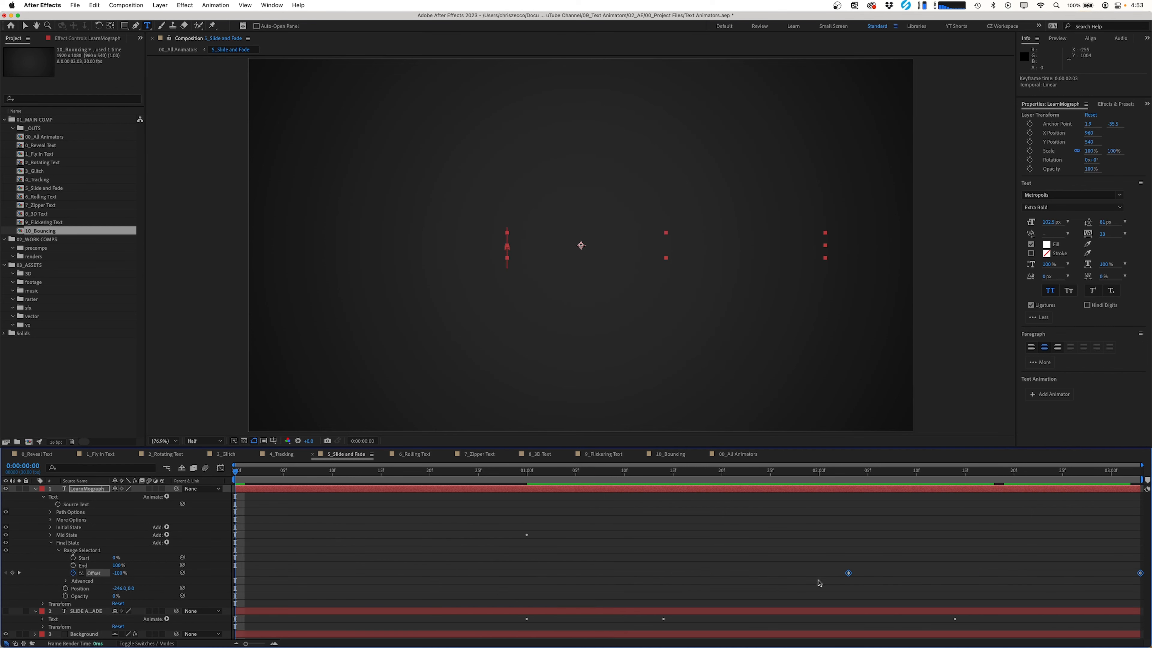
left_click(652, 554)
key("space")
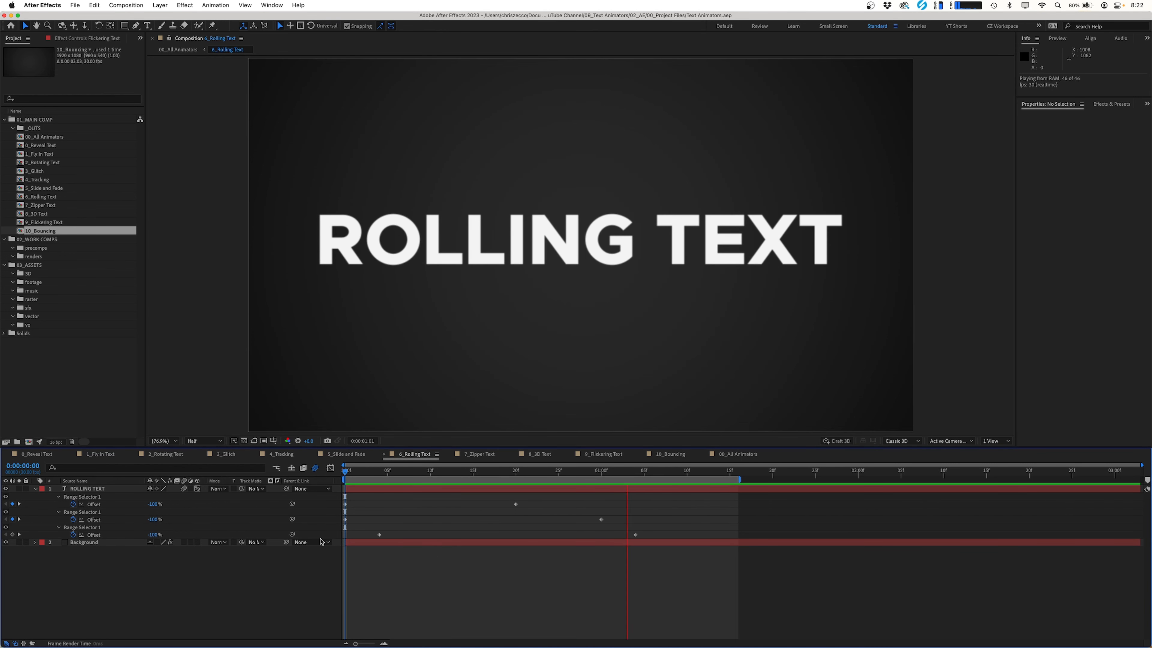
Hide the ROLLING TEXT layer in 6_Rolling Text and add a centered text layer reading "This text is rolling!".
left_click(5, 488)
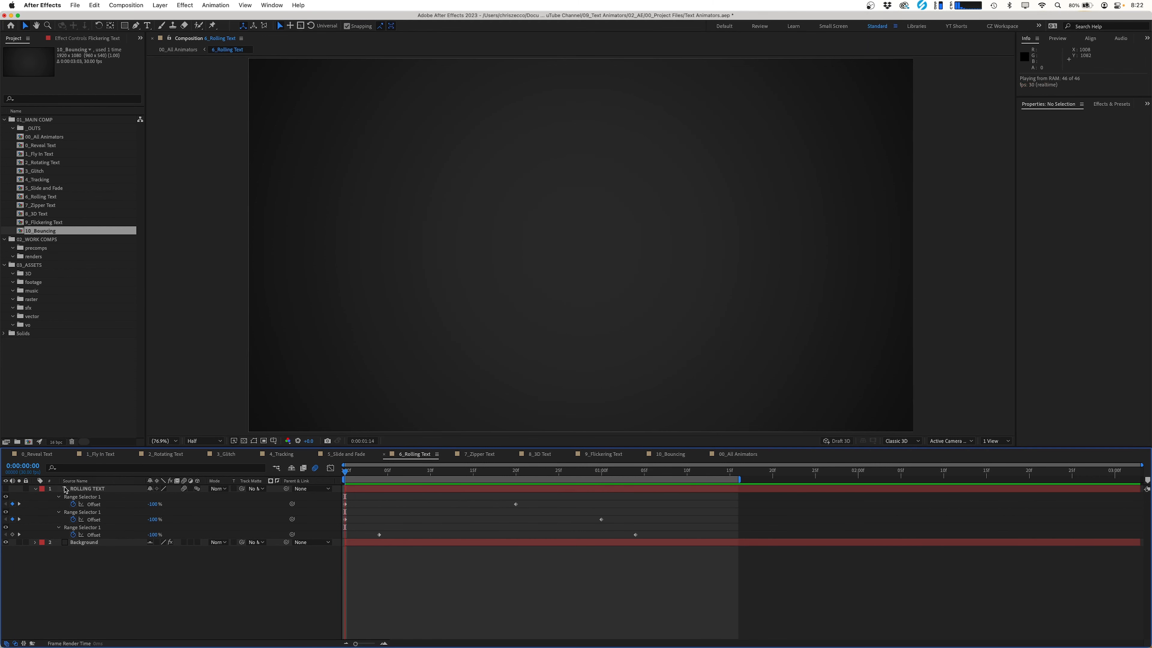
left_click(104, 488)
key("super+t")
left_click(429, 222)
type("This text is rolling!")
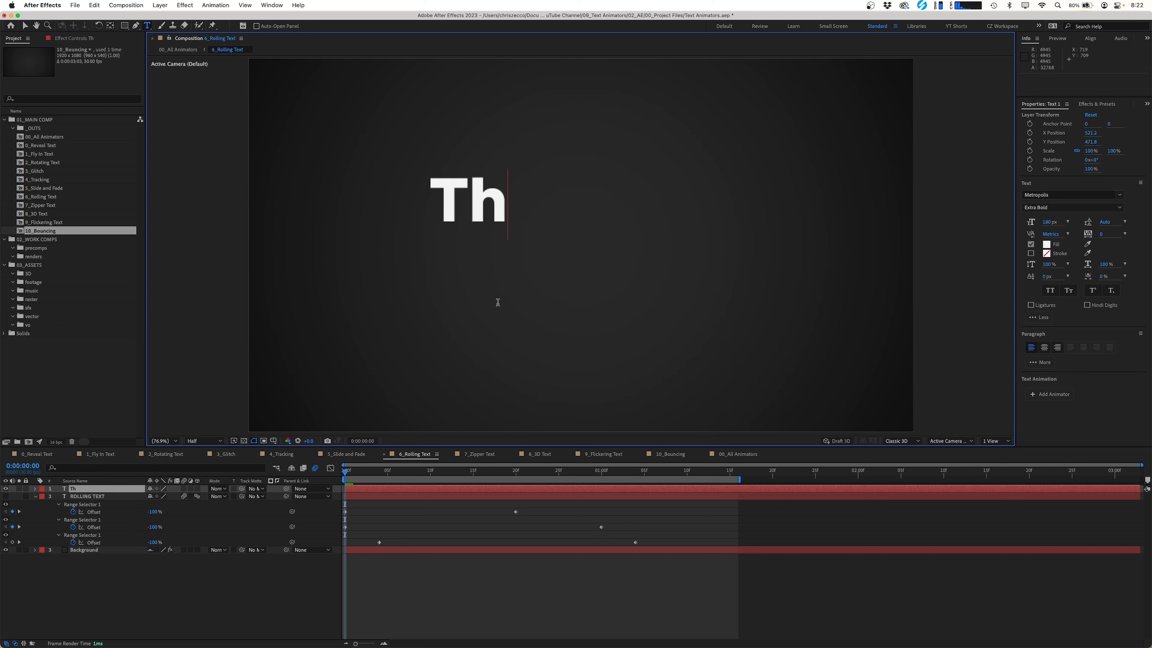
key("KP_Enter")
key("alt+super+Home")
key("super+Home")
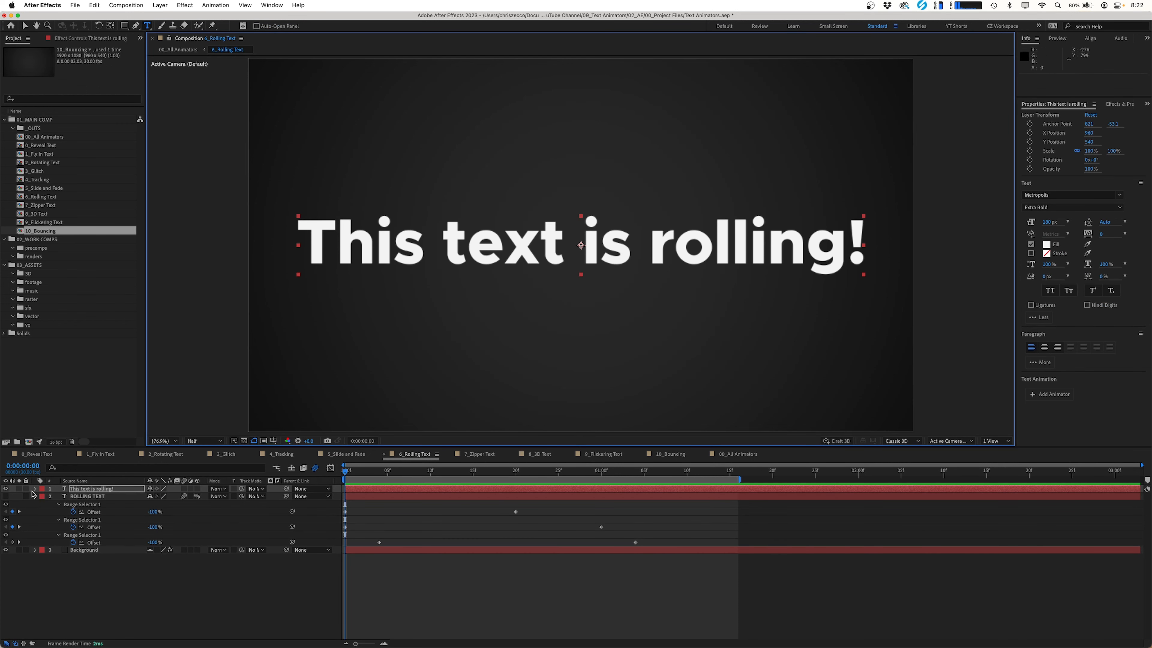
Expand the "This text is rolling!" layer and add an Opacity animator to it.
left_click(36, 497)
left_click(35, 489)
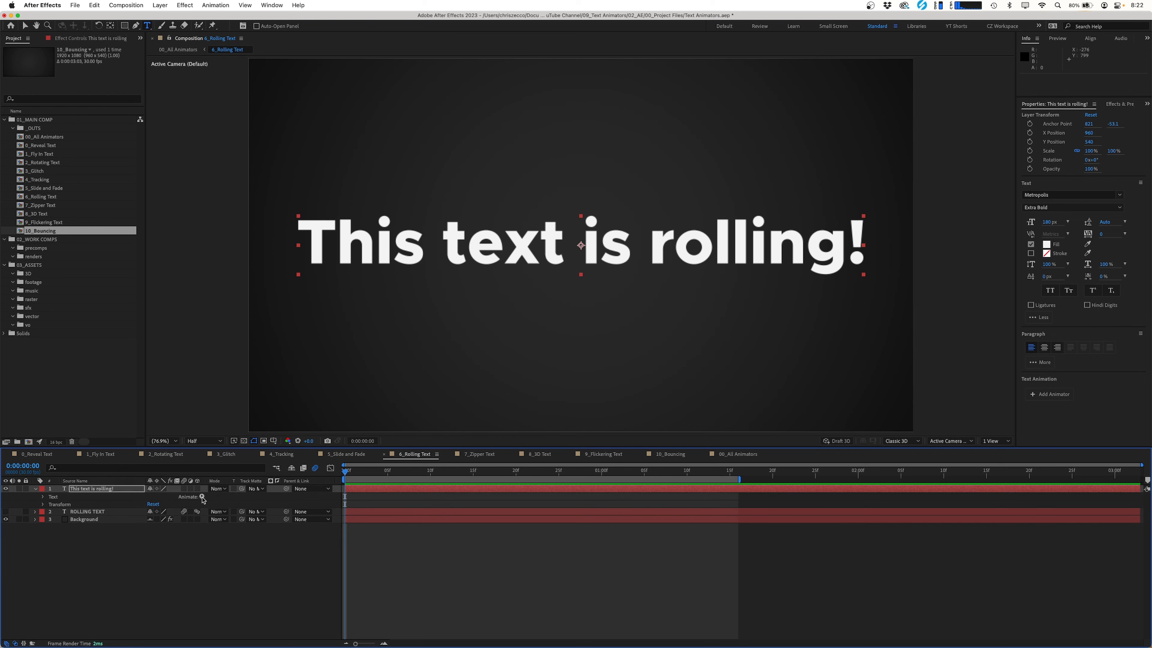
left_click(202, 497)
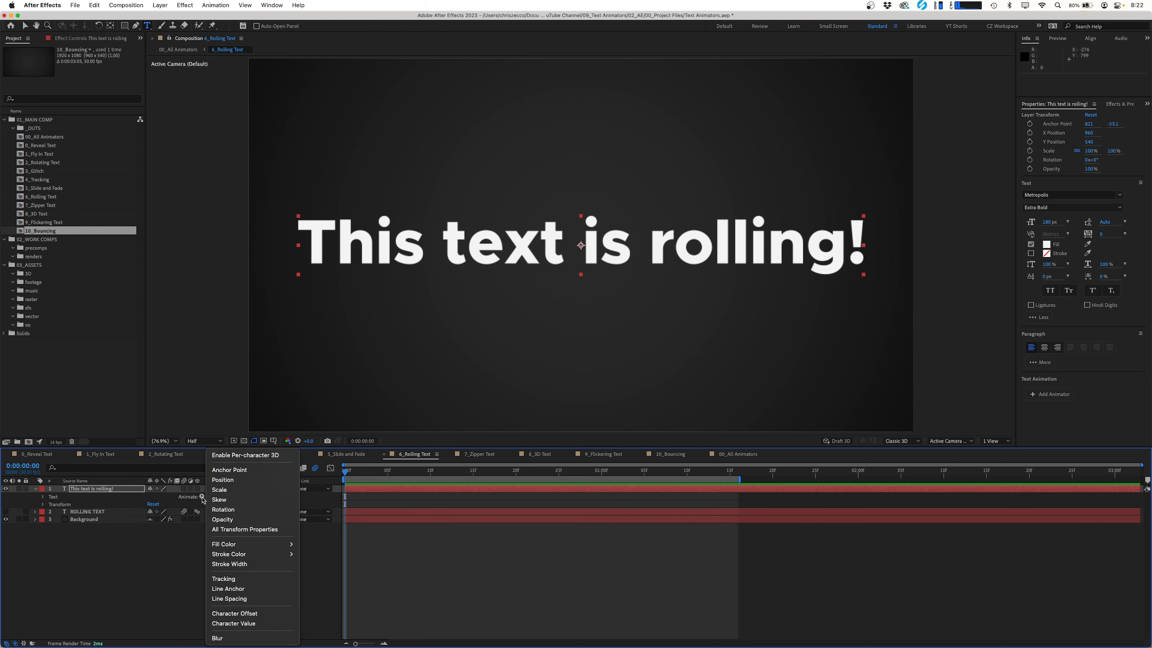
left_click(233, 520)
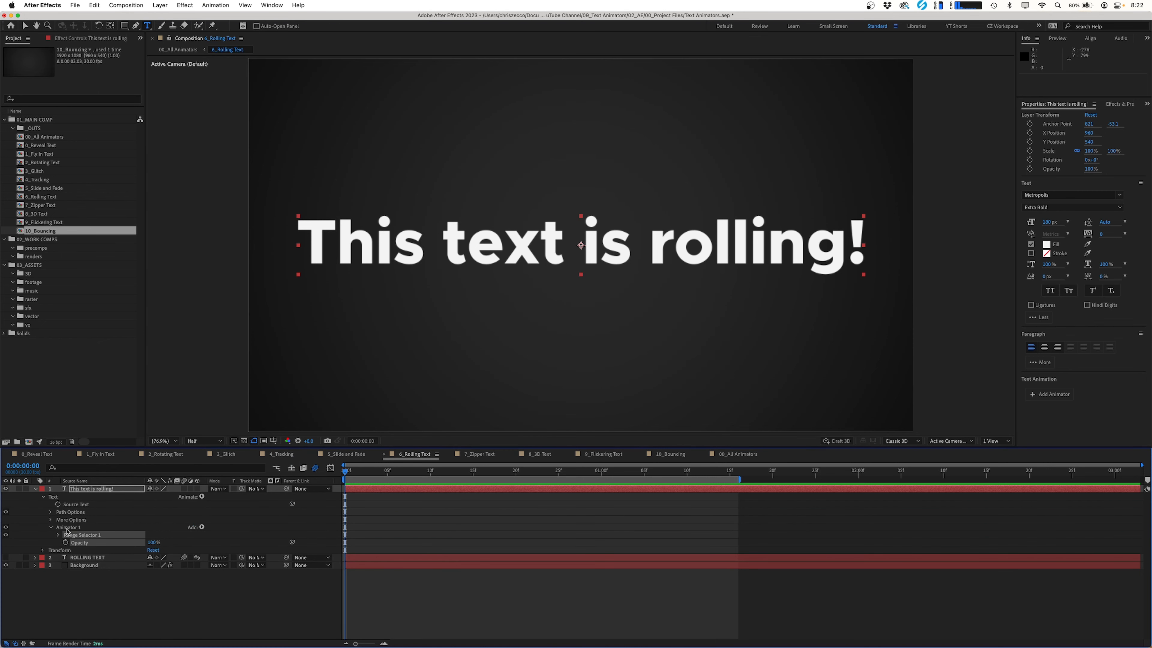
Rename the new animator on the "This text is rolling!" layer "Initial OP" and set its Opacity to 0%.
key("BackSpace")
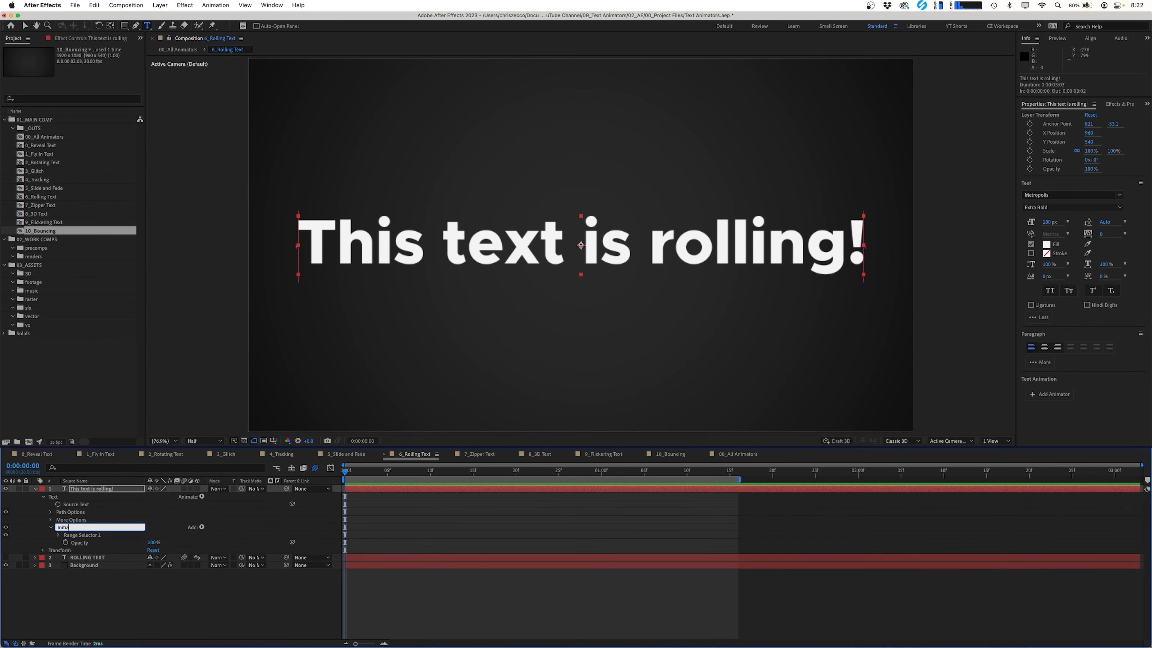
key("Return")
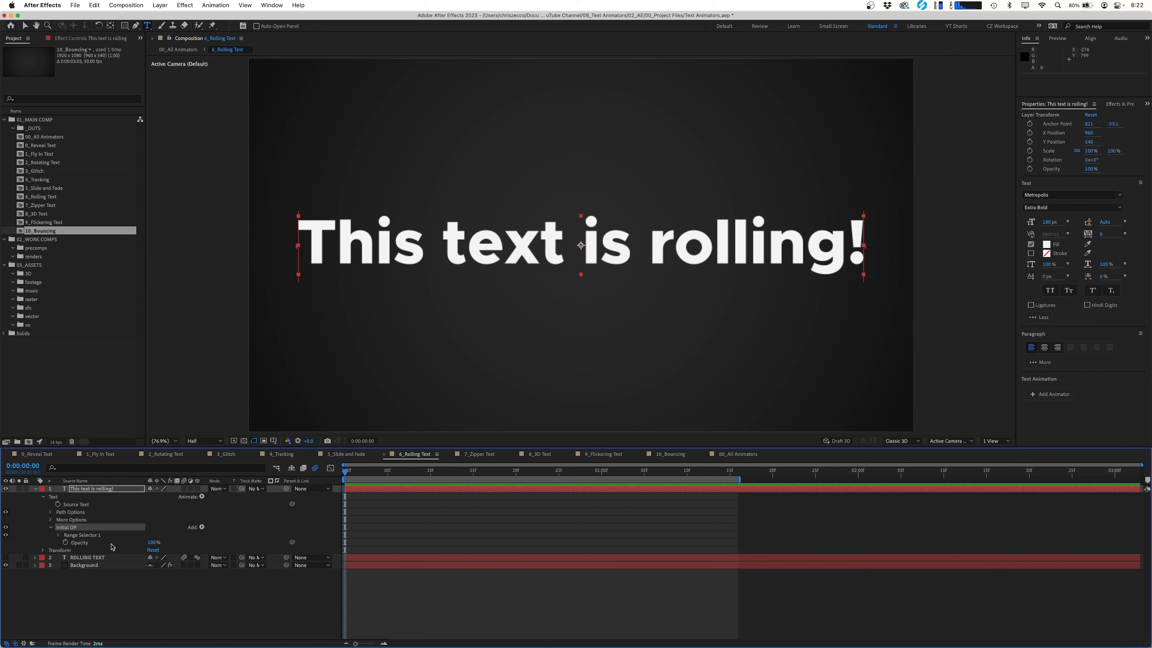
left_click(154, 542)
type("0")
key("Return")
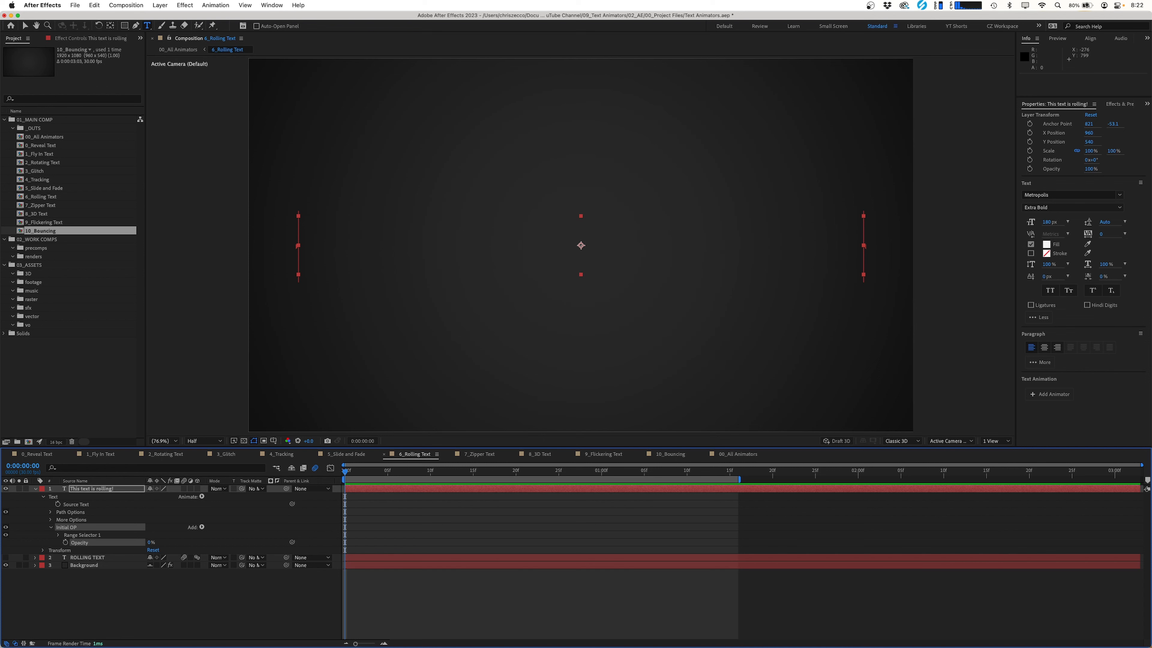
Duplicate the Initial OP animator, name the copy "End OP" and set its Opacity to 100%.
key("super+d")
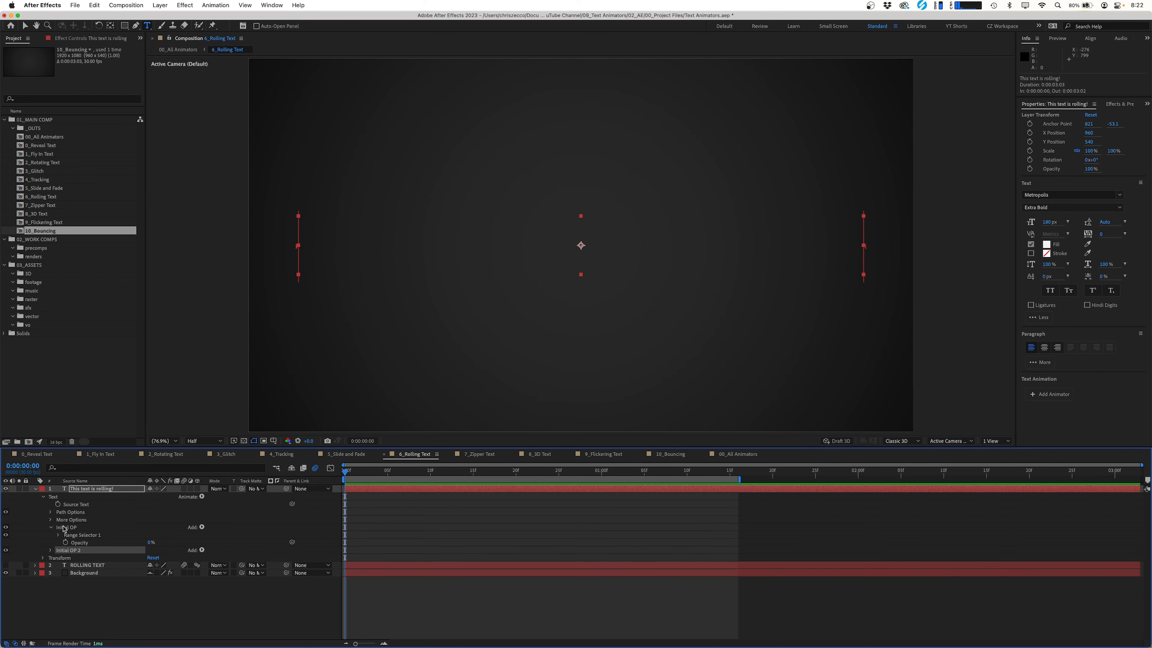
key("Return")
type("End OP")
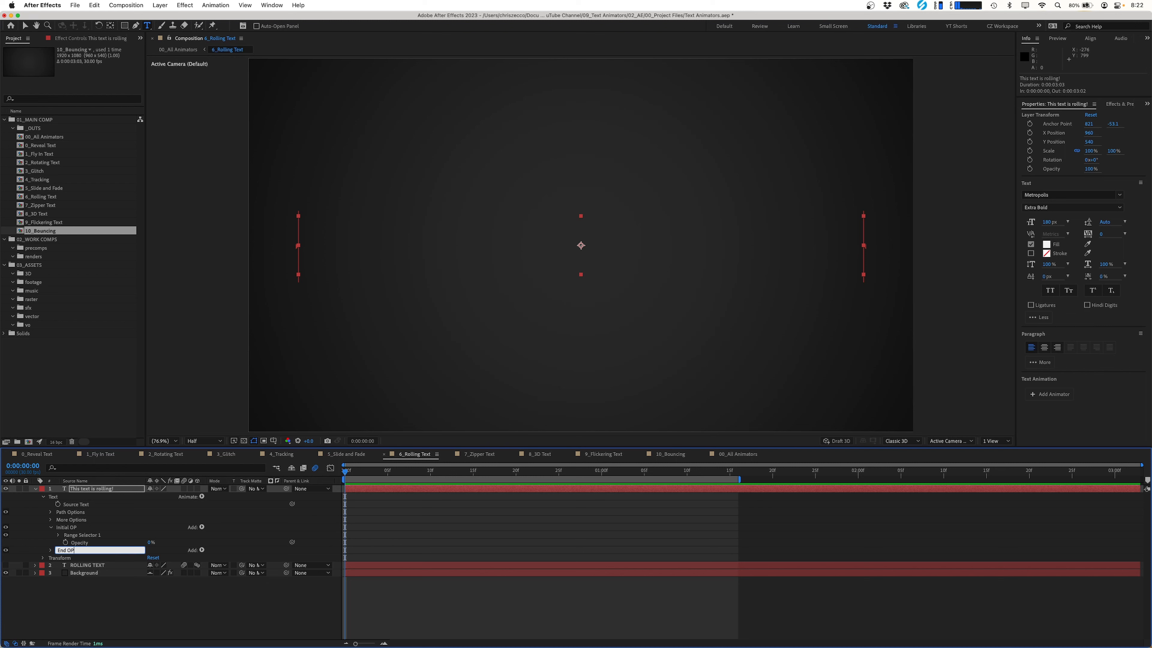
key("Return")
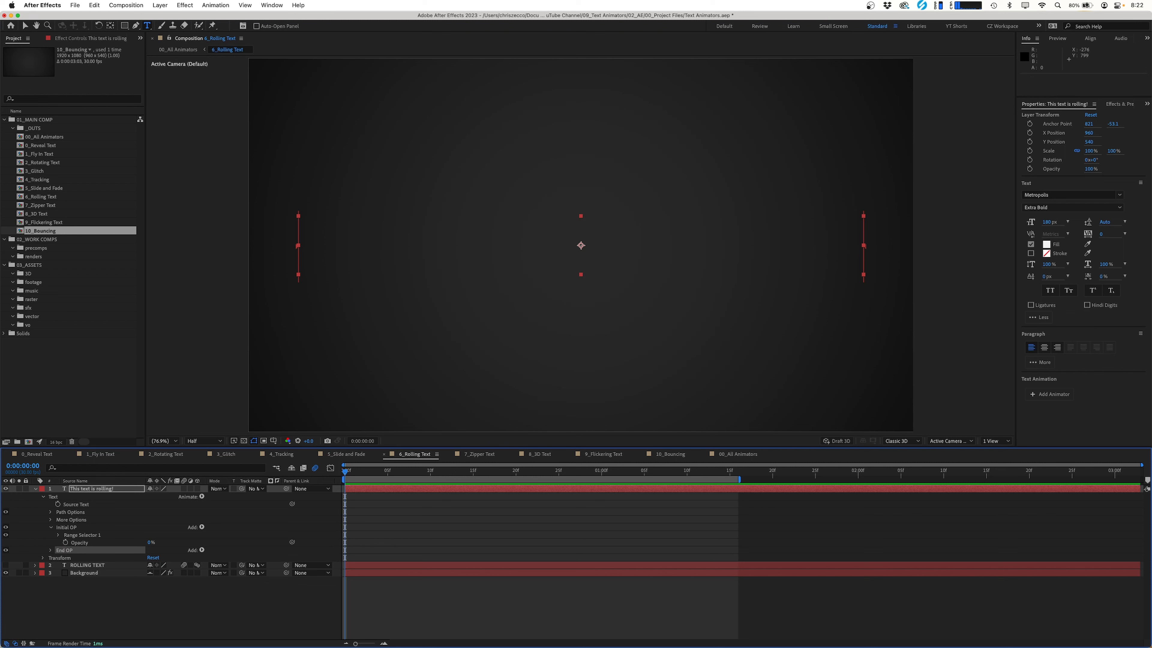
left_click(51, 550)
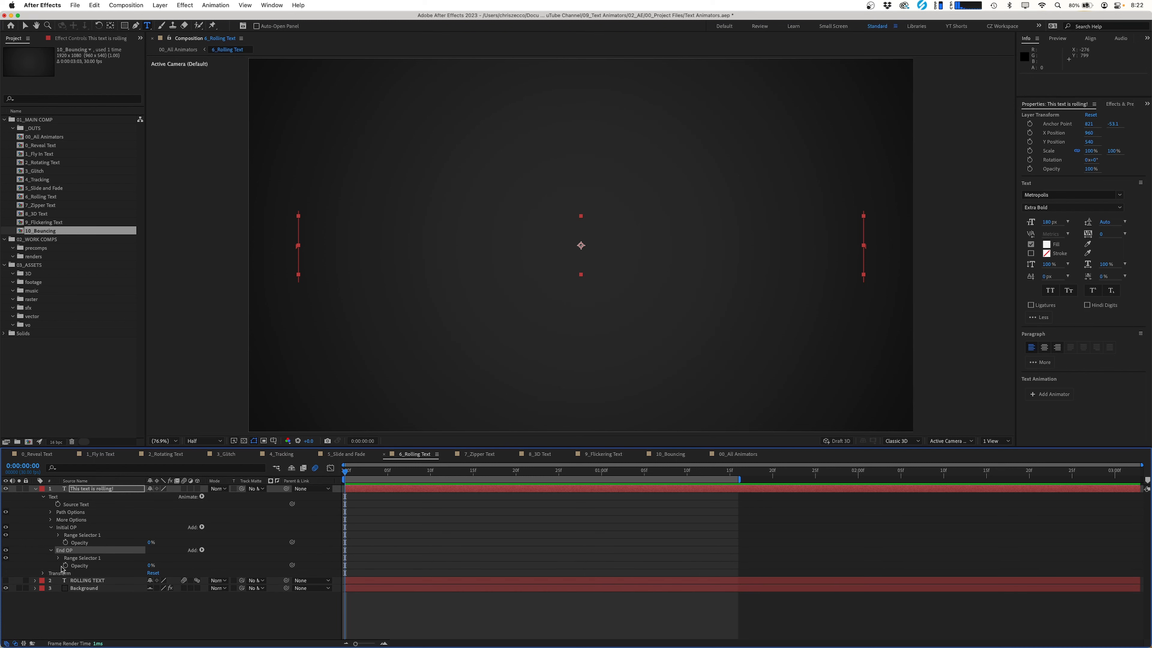
left_click_drag(151, 566, 199, 566)
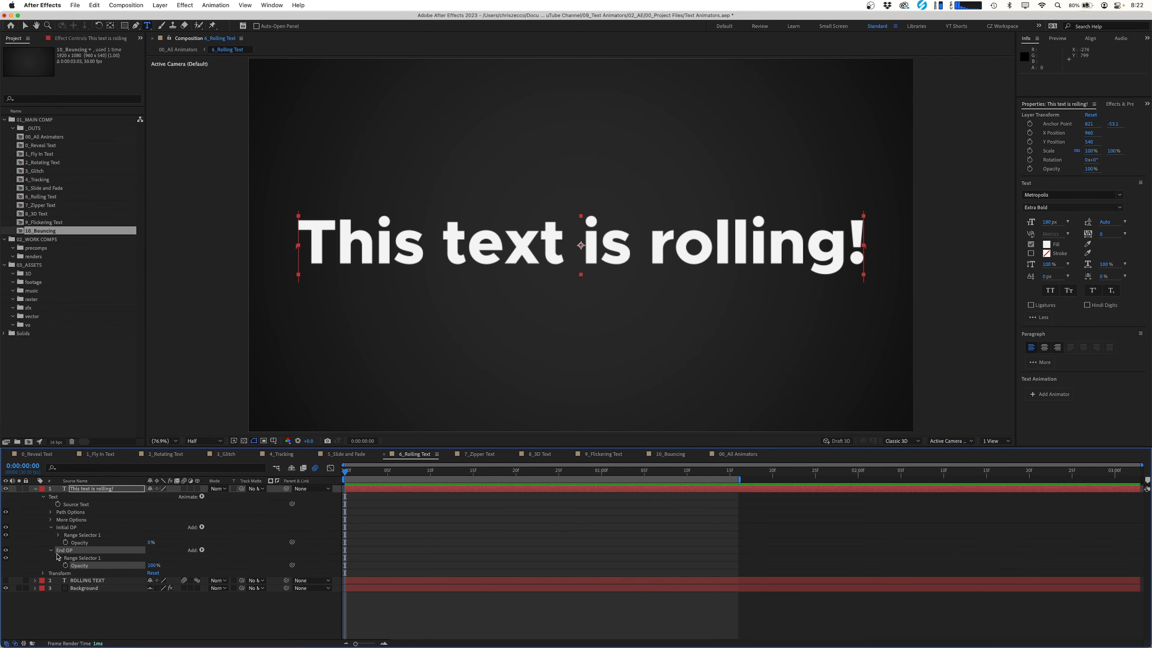
Keyframe the End OP range selector's Offset from -100% at 0:00 to 100% at 1:00.
left_click(58, 557)
left_click(73, 581)
left_click(151, 580)
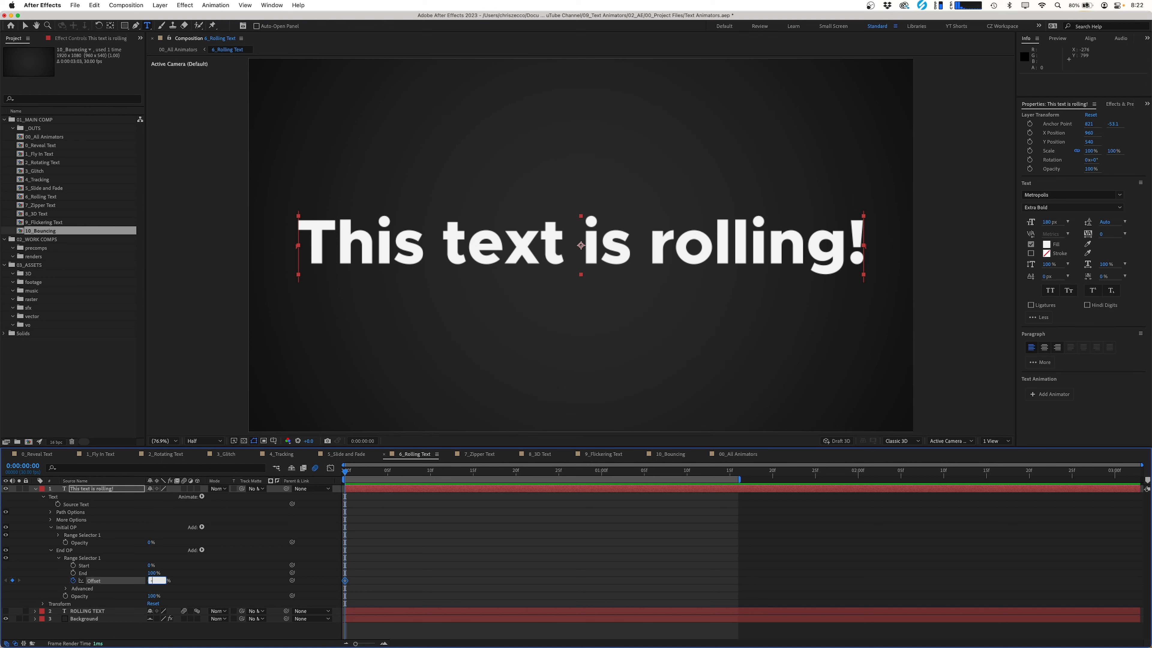
type("-100")
key("Return")
key("shift+Page_Down")
key("shift+Page_Down")
key("shift+Page_Down")
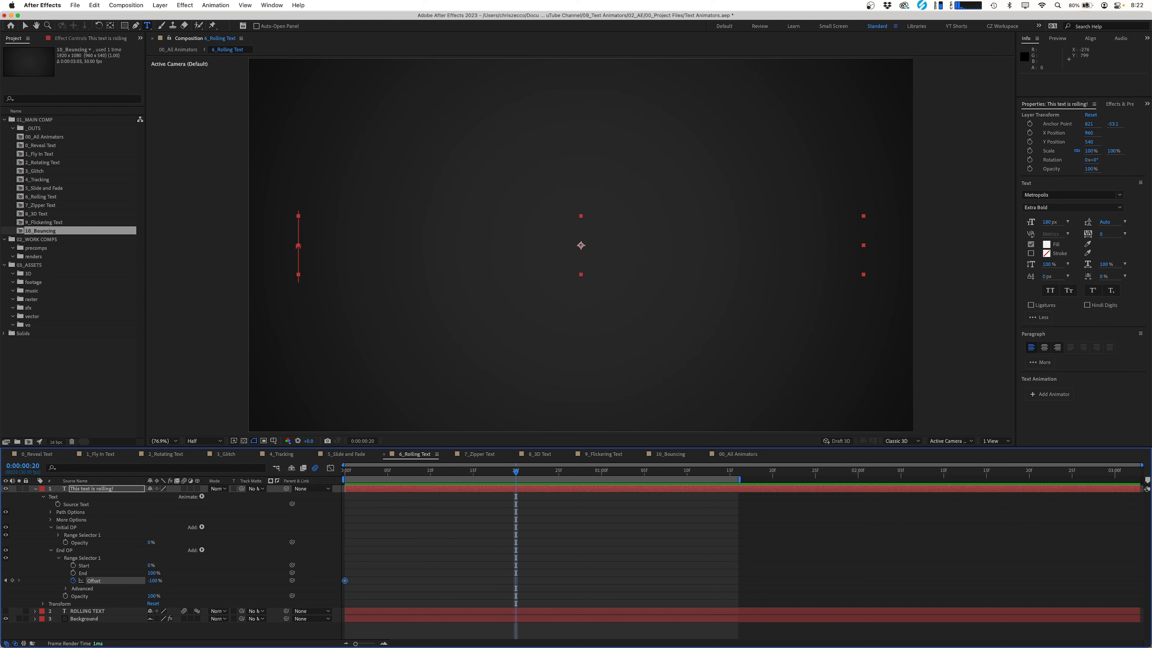
left_click(152, 582)
type("100")
key("Return")
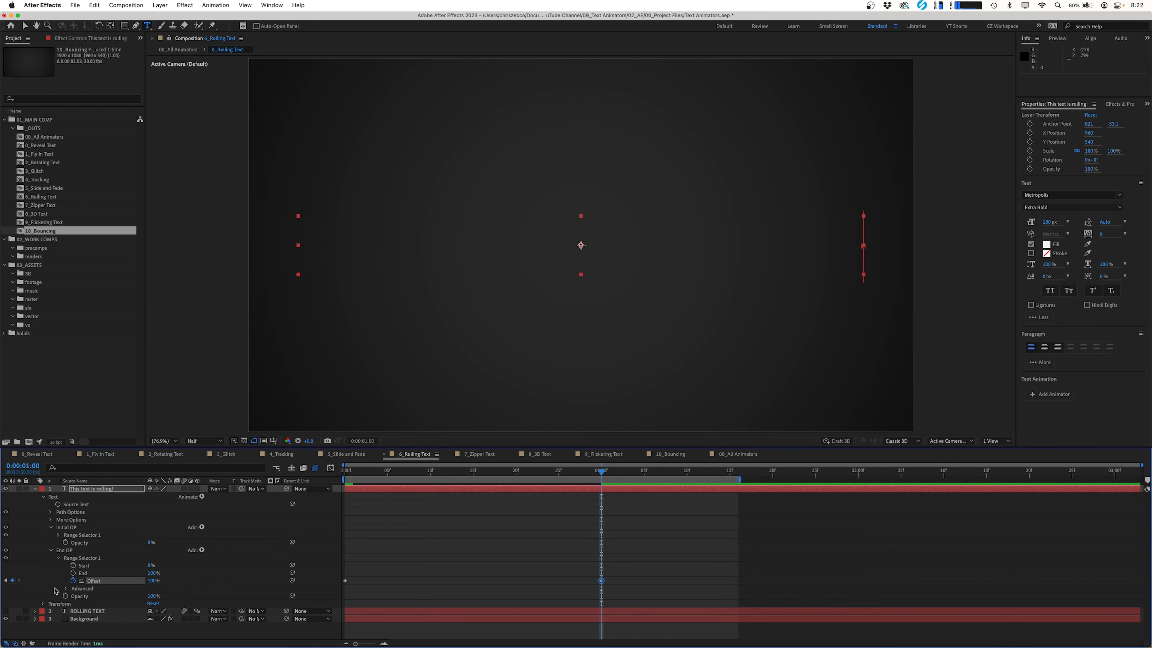
Set the End OP range selector's Shape to Ramp Down with Ease High at 100%, and scrub through the fade.
left_click(66, 590)
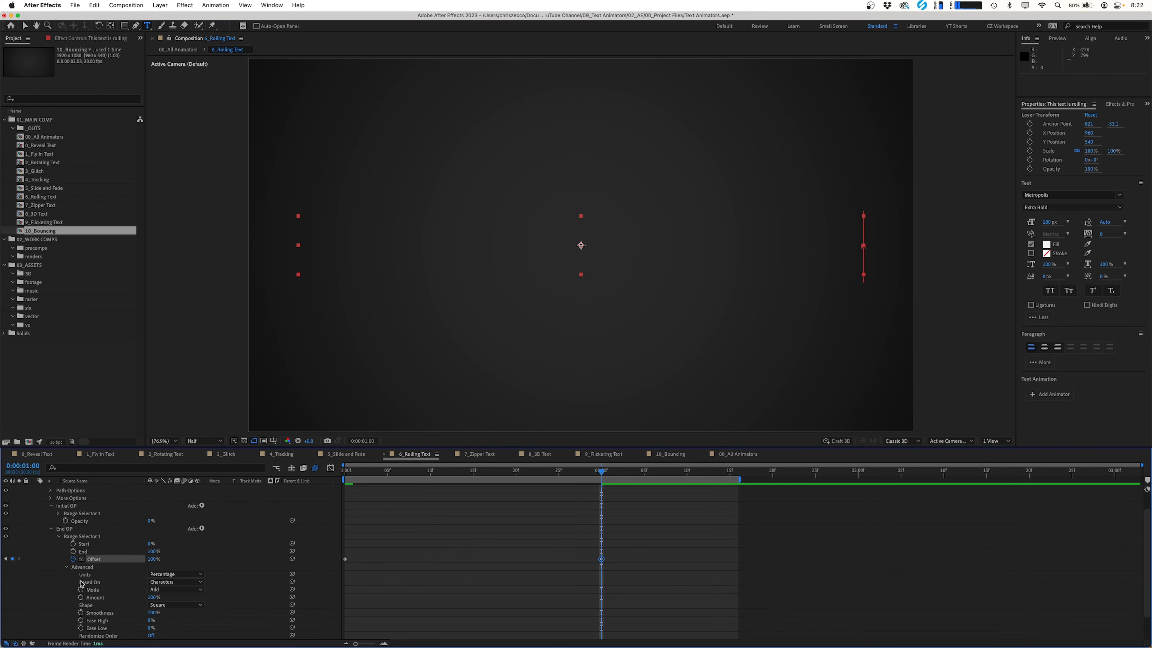
left_click(177, 606)
left_click(179, 611)
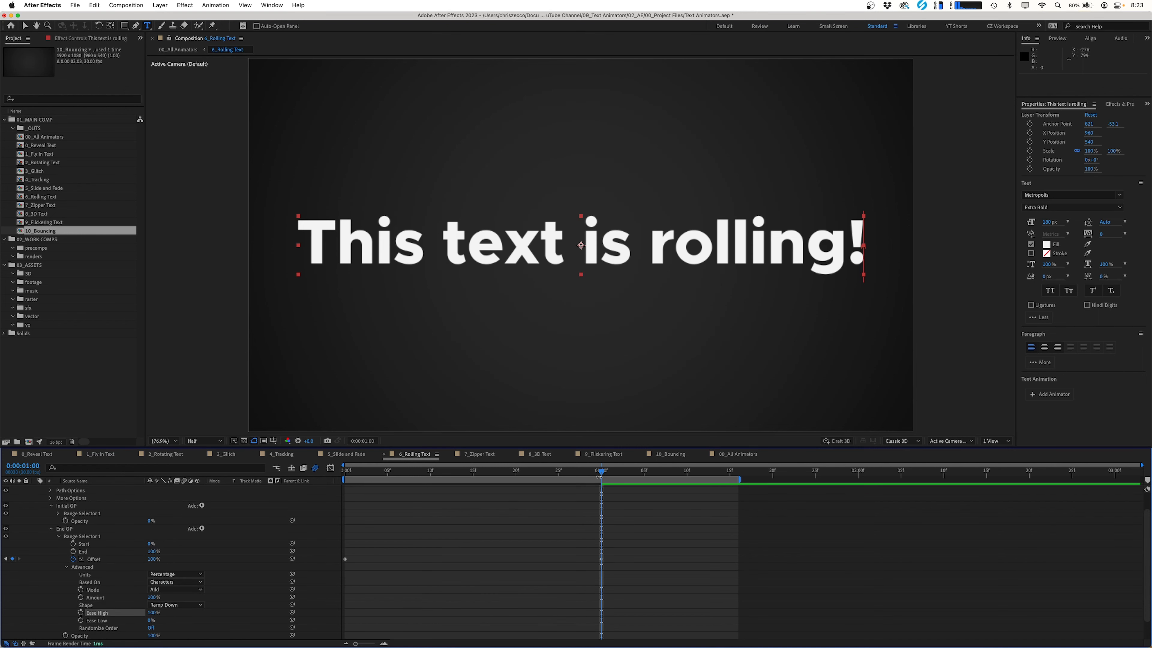
left_click_drag(600, 474, 324, 500)
Add a Rotation animator named "Initial" to the text and enable per-character 3D.
left_click(78, 499)
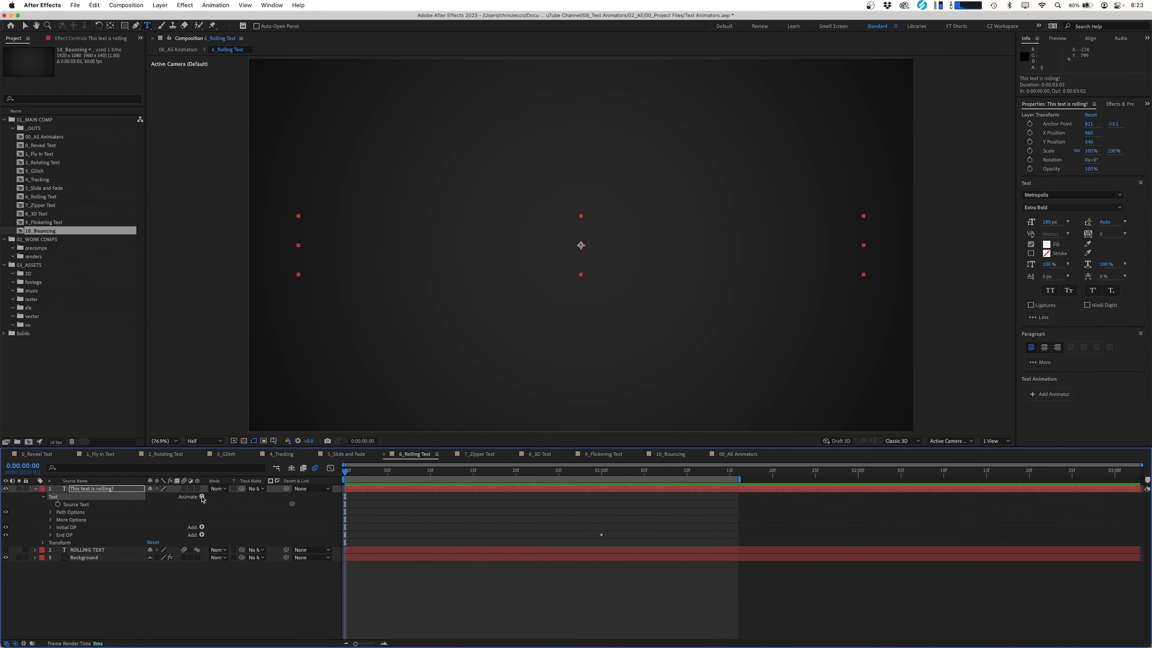
left_click(202, 496)
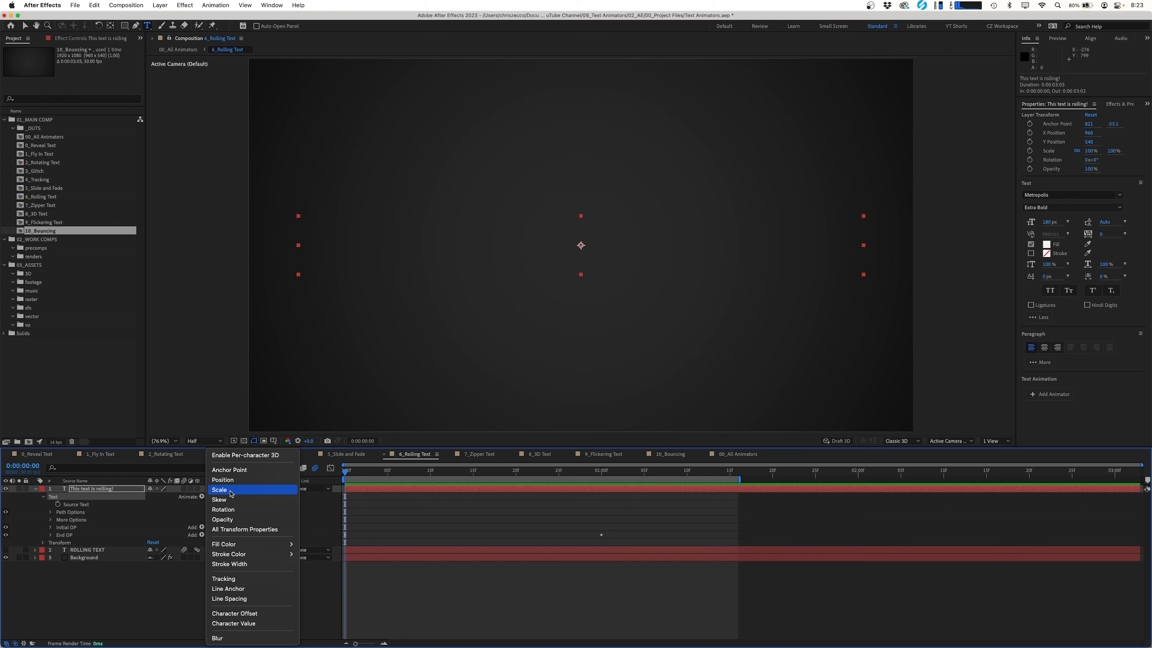
left_click(232, 510)
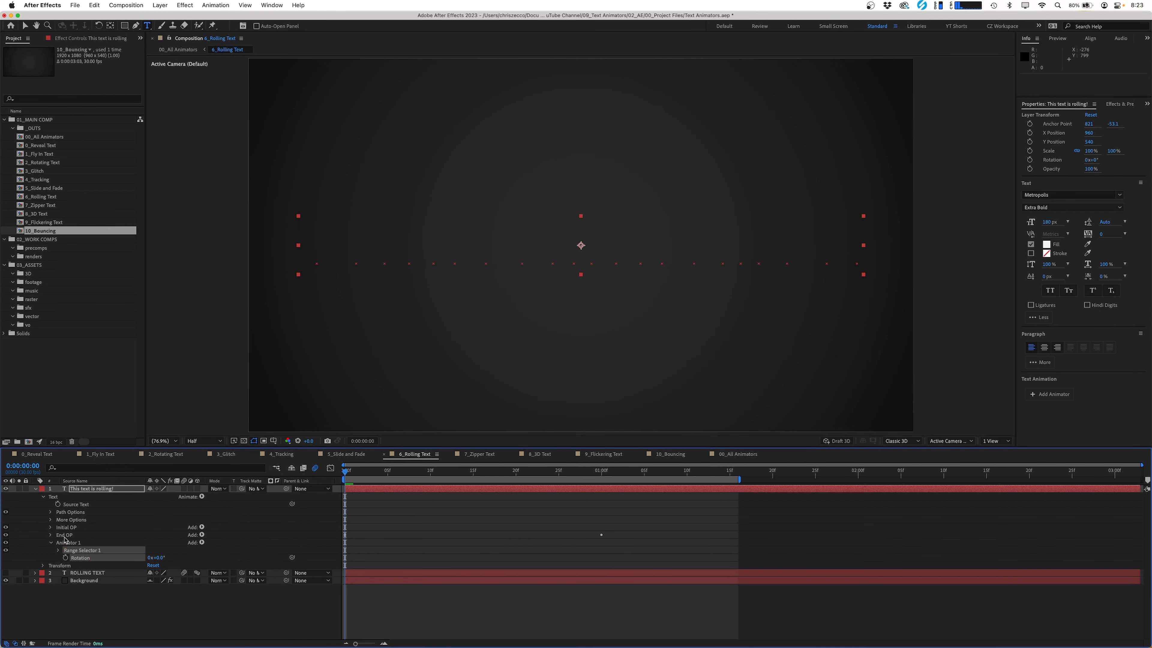
left_click(70, 543)
key("Return")
type("Ini")
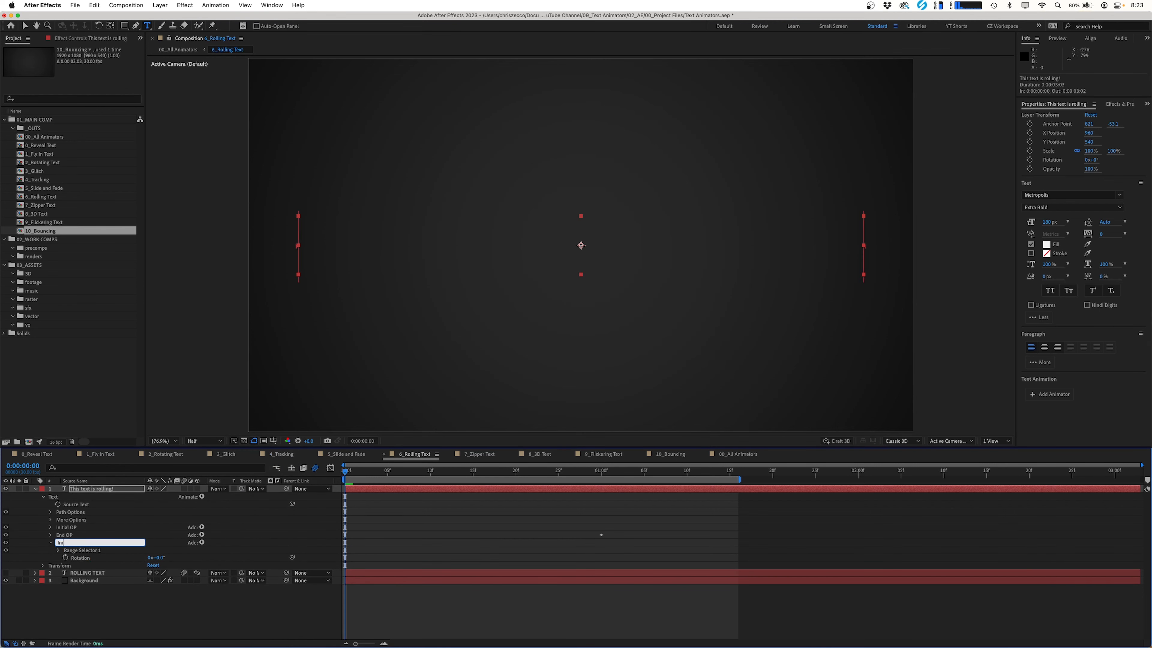
type("tial")
key("Return")
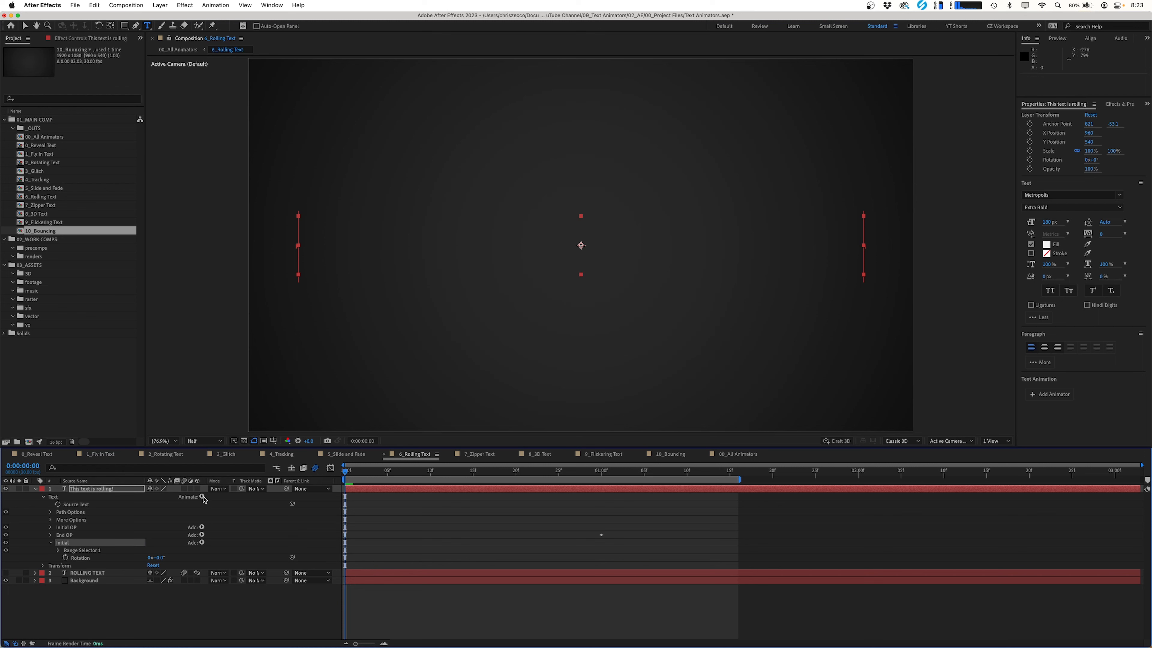
left_click(203, 497)
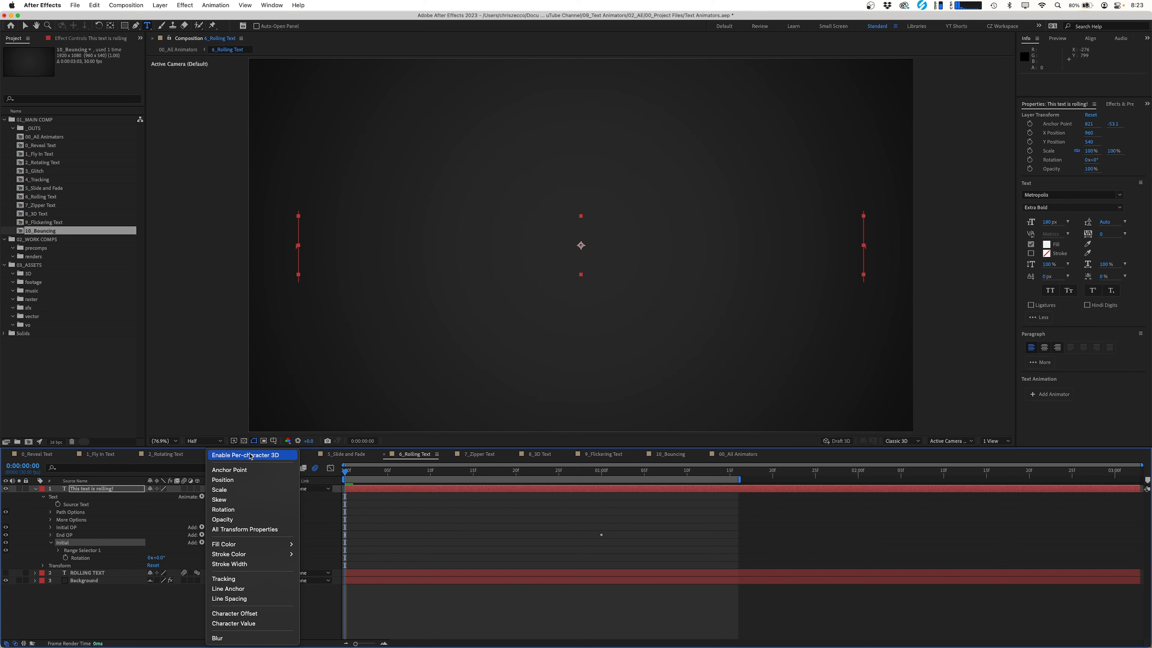
left_click(251, 455)
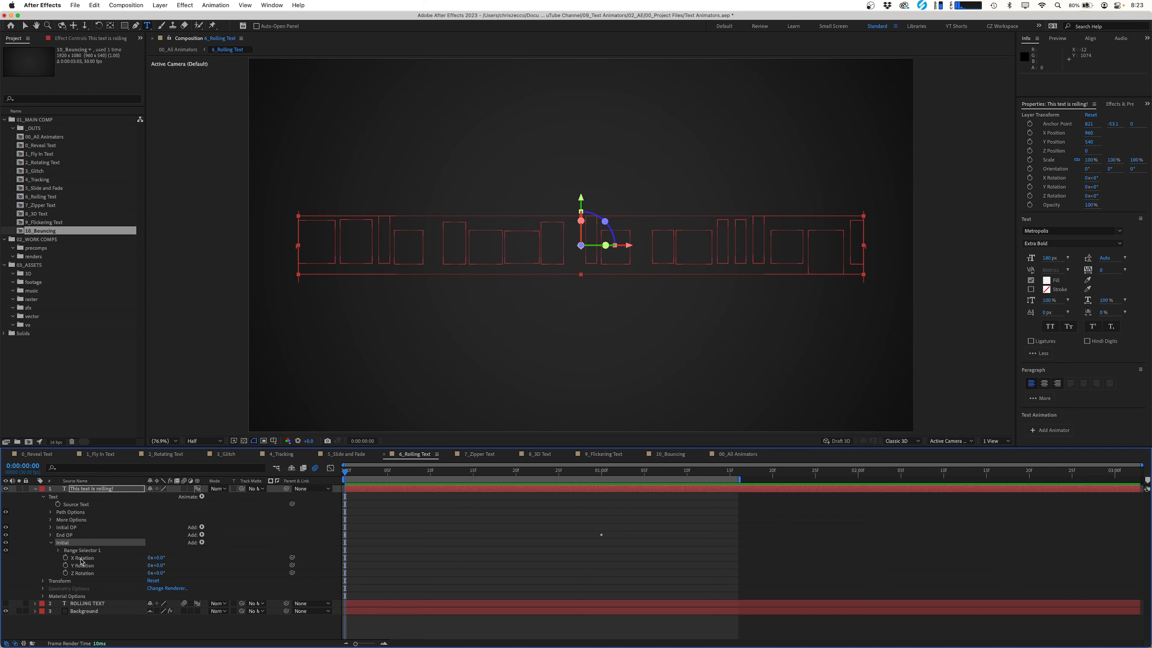
Try tilting the letters with the Initial animator's X Rotation at 1:00, and reset it to 0°.
left_click(81, 559)
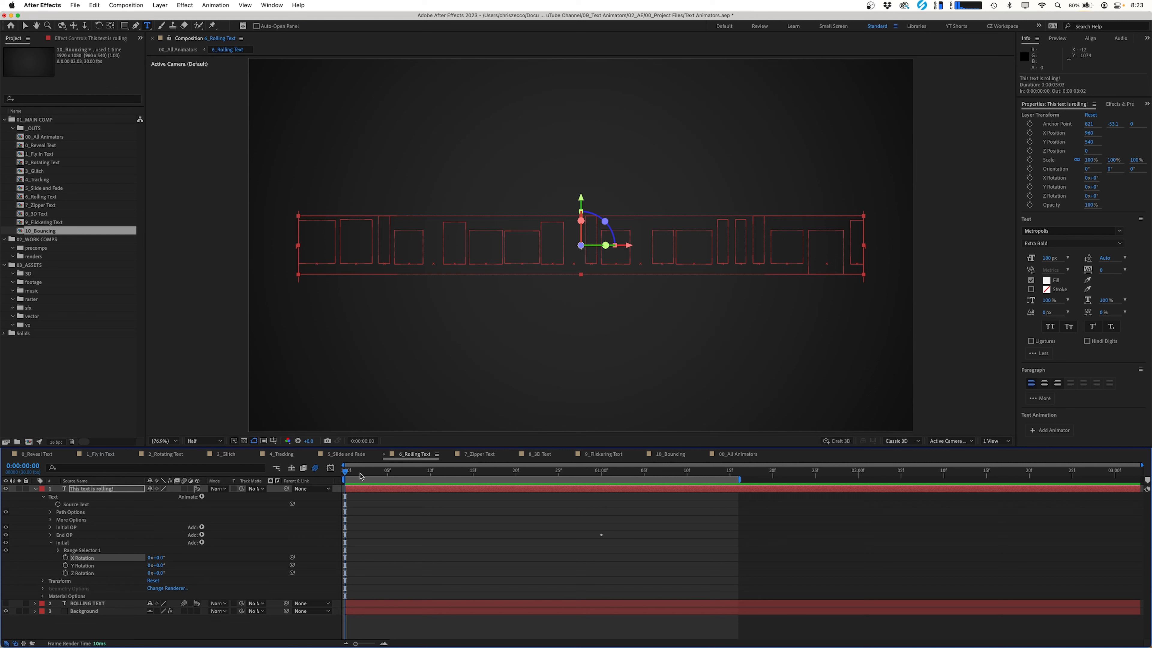
left_click_drag(361, 476, 600, 465)
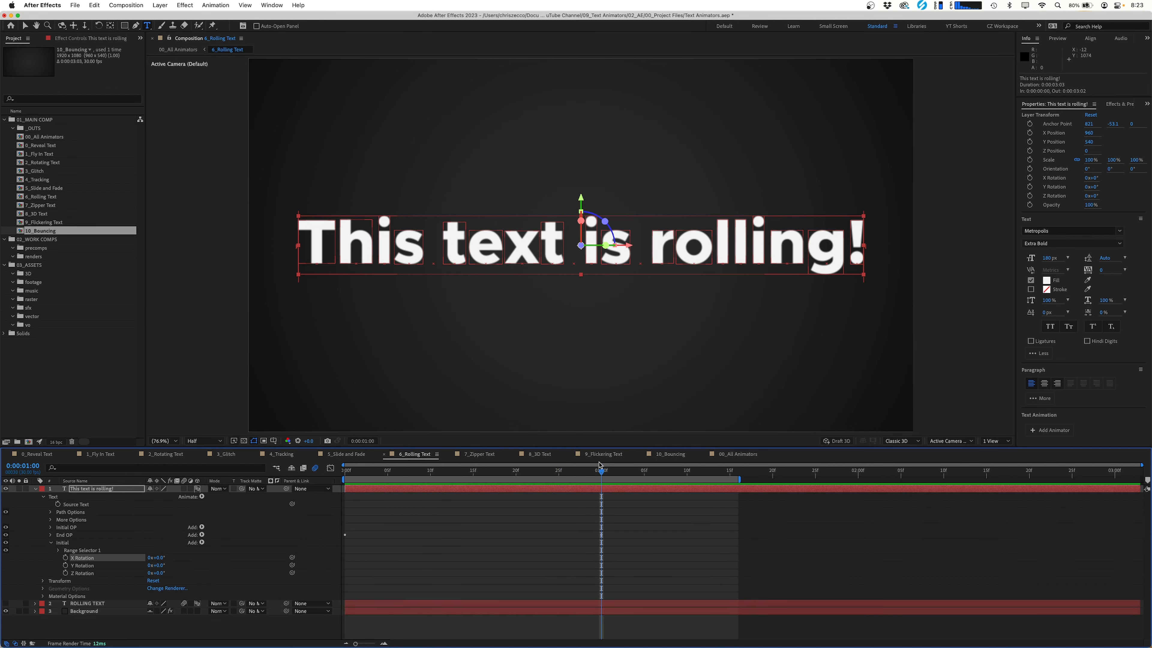
left_click_drag(157, 557, 134, 554)
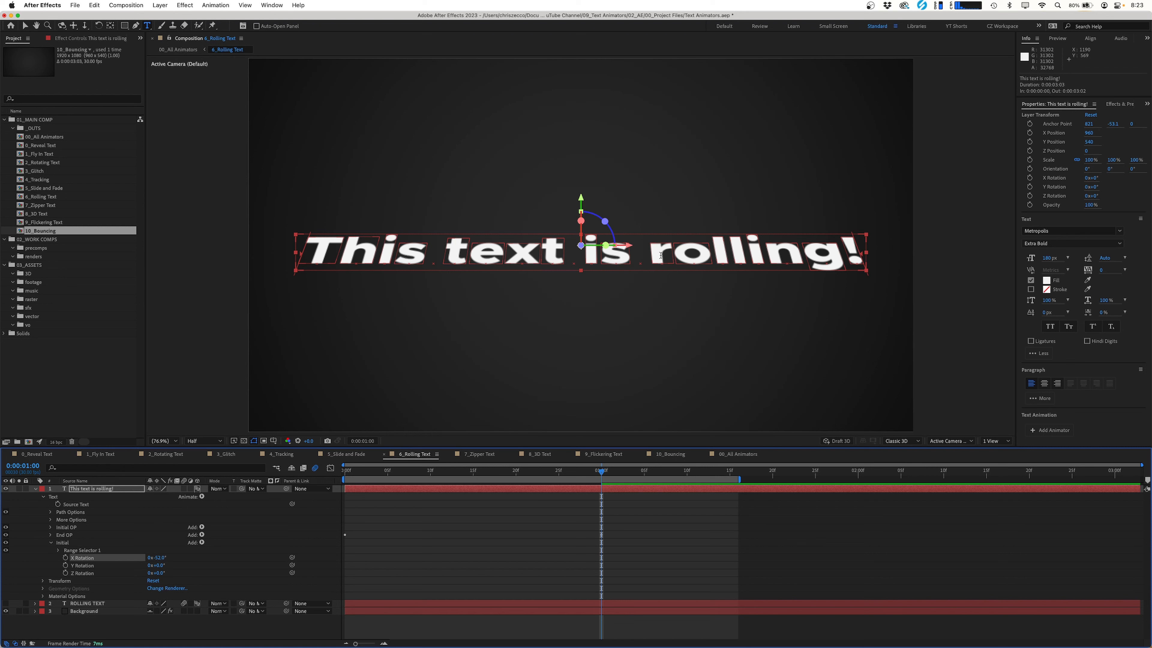
left_click(157, 556)
type("0")
key("Return")
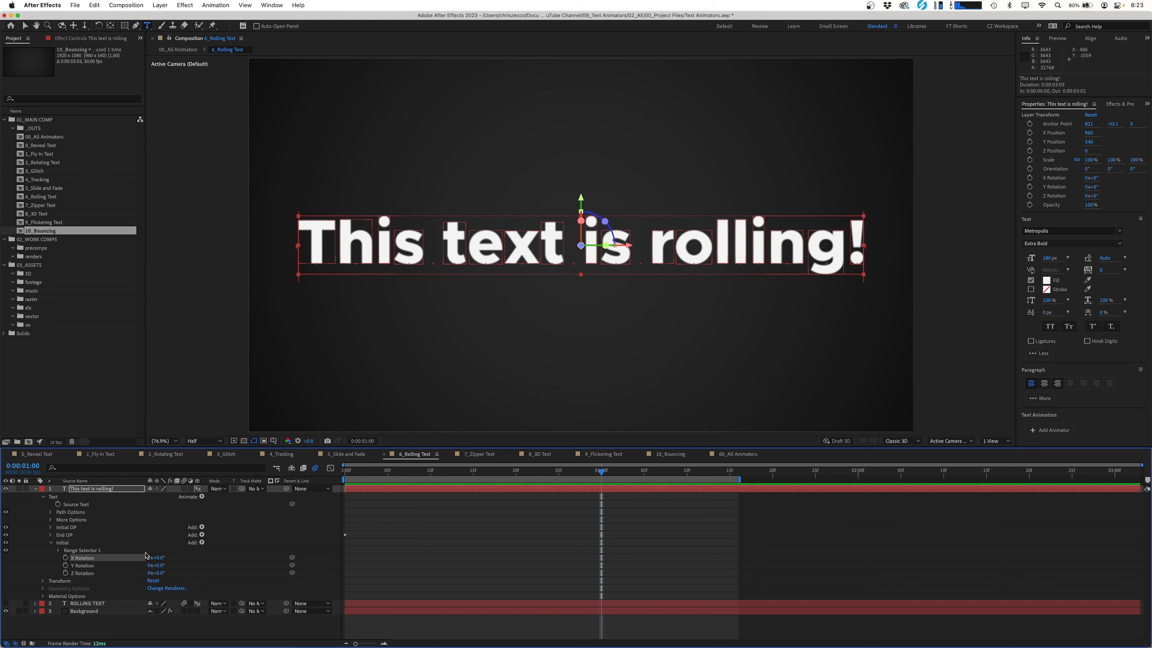
Rename the Initial rotation animator "Initial ROT".
left_click(91, 544)
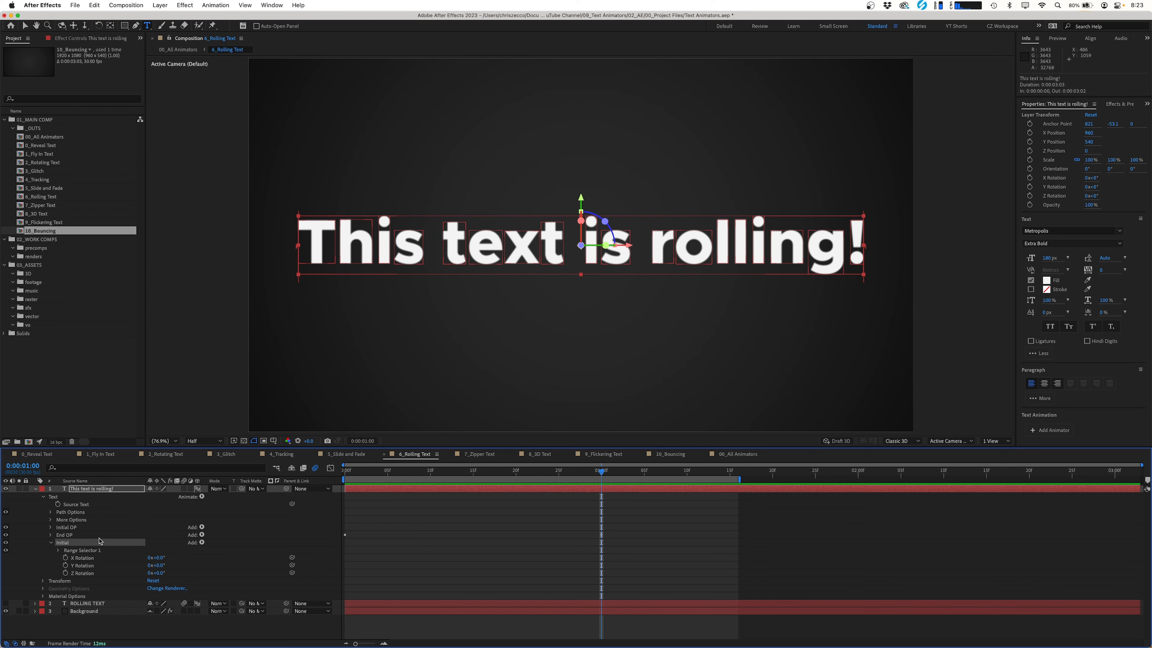
left_click(66, 498)
left_click(64, 543)
key("Return")
type("Initial ROT")
Add an Anchor Point animator to the text and set its Z value to 125.
left_click(202, 497)
left_click(227, 472)
left_click(167, 557)
type("125")
key("Return")
Rename the anchor point animator "ANCHOR" and move it above Initial OP in the animator order.
left_click(75, 541)
key("Return")
type("ANCH")
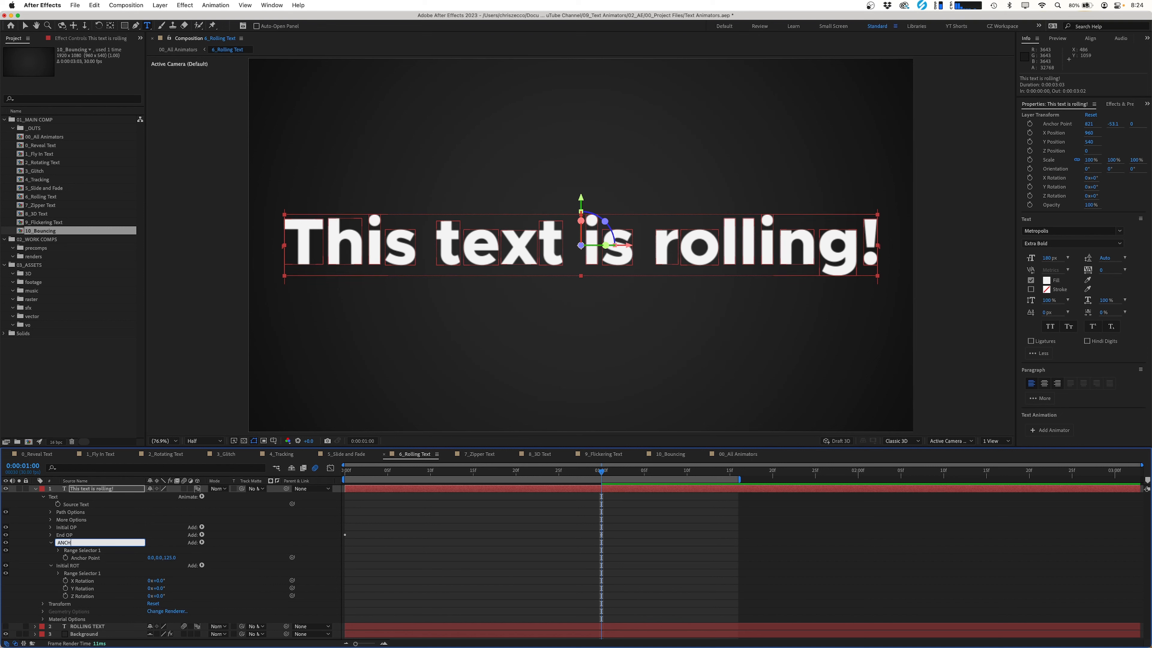
type("OR")
key("Return")
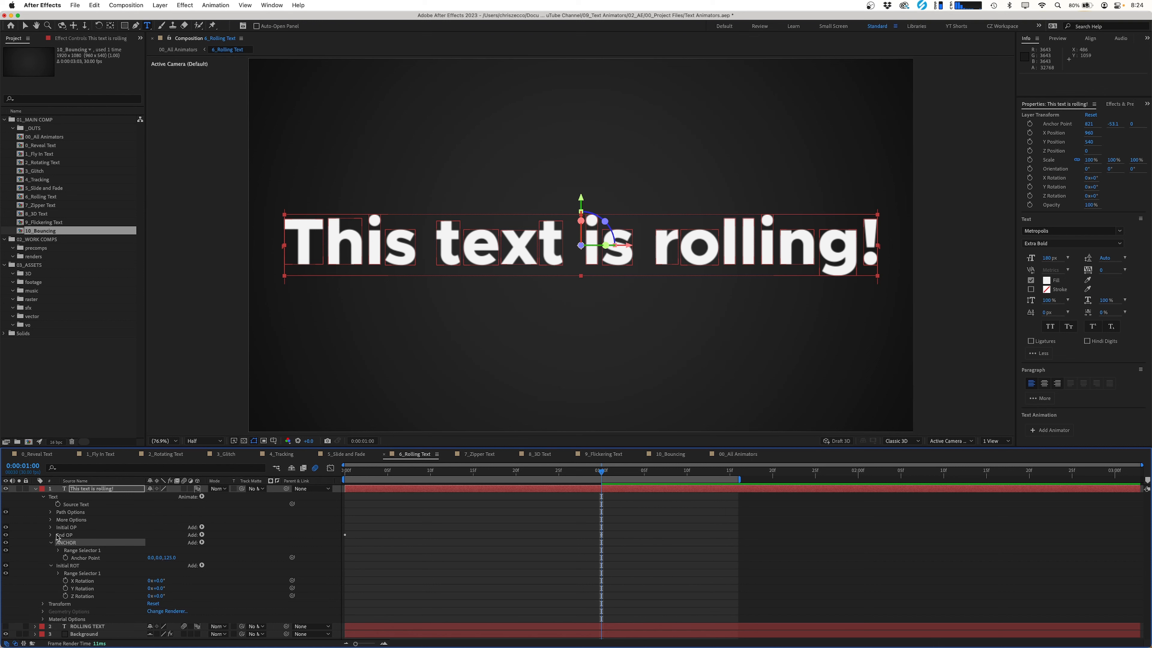
left_click(51, 544)
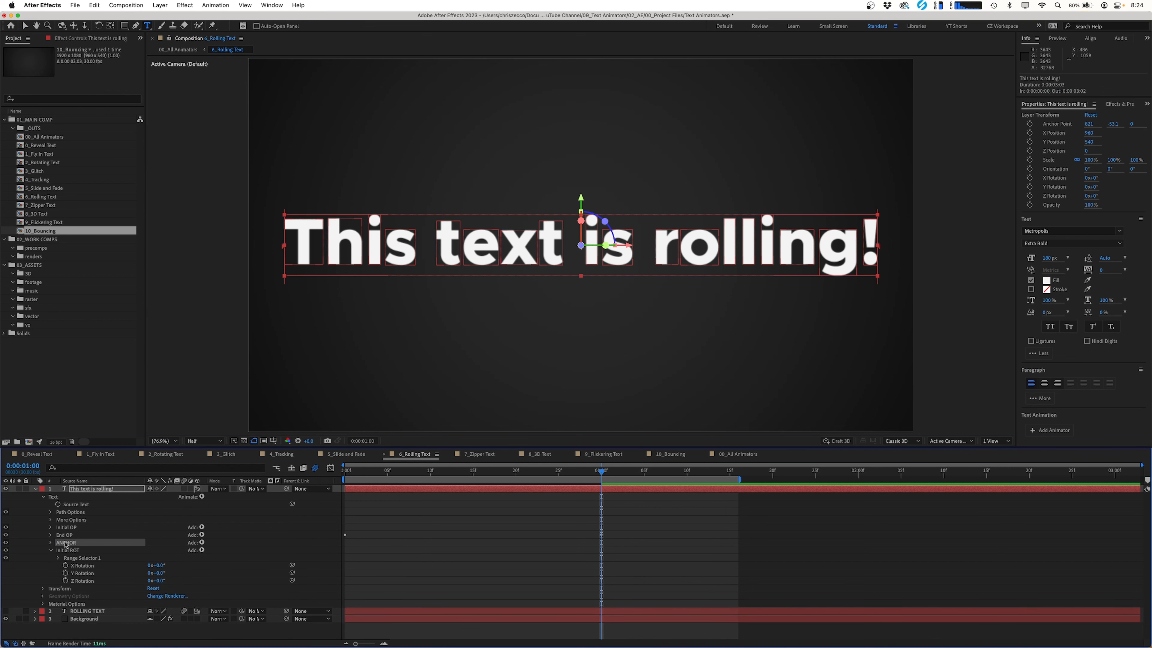
left_click_drag(66, 544, 71, 527)
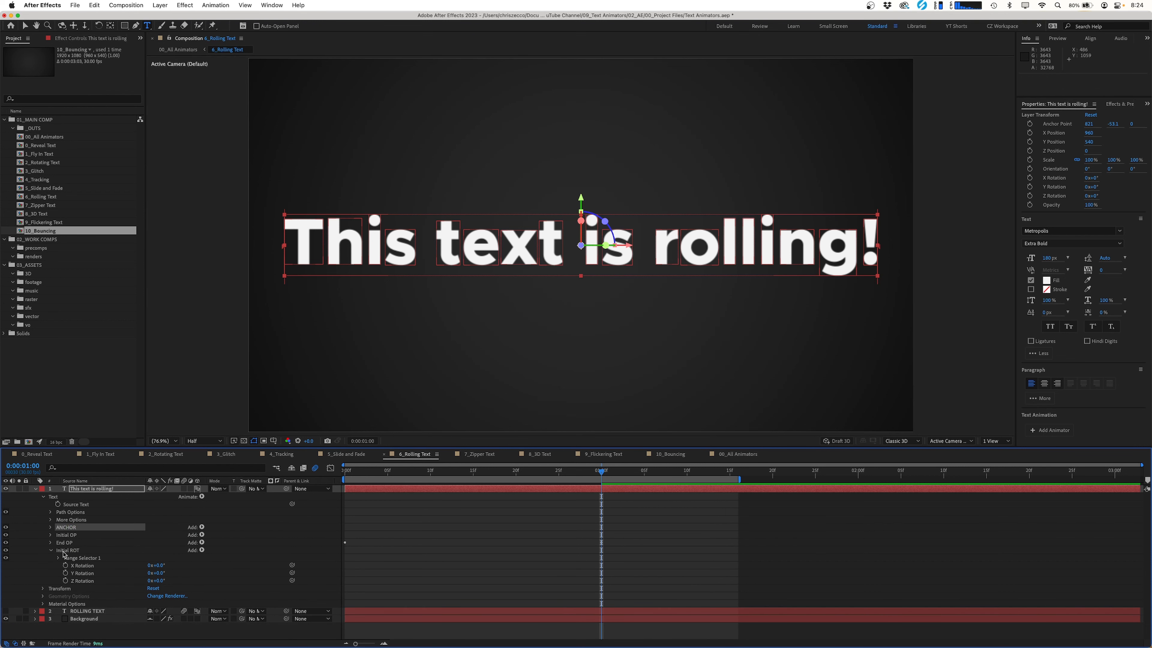
Try rotating the letters around the offset anchor with Initial ROT's X Rotation, and undo it.
left_click(65, 550)
mouse_move(162, 568)
left_mouse_down()
mouse_move(127, 567)
mouse_move(211, 567)
mouse_move(124, 570)
mouse_move(204, 569)
mouse_move(181, 570)
left_mouse_up()
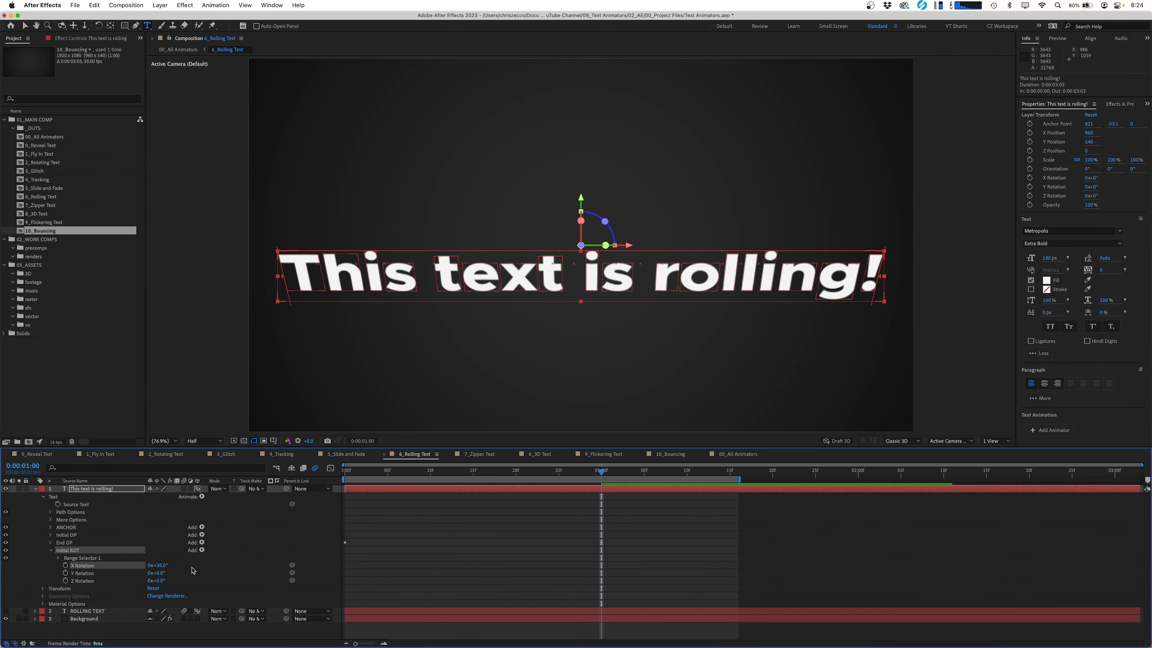
key("super+z")
Set Initial ROT's X Rotation to -90°, return to the first frame and collapse the animator.
left_click(71, 550)
left_click(160, 565)
type("-90")
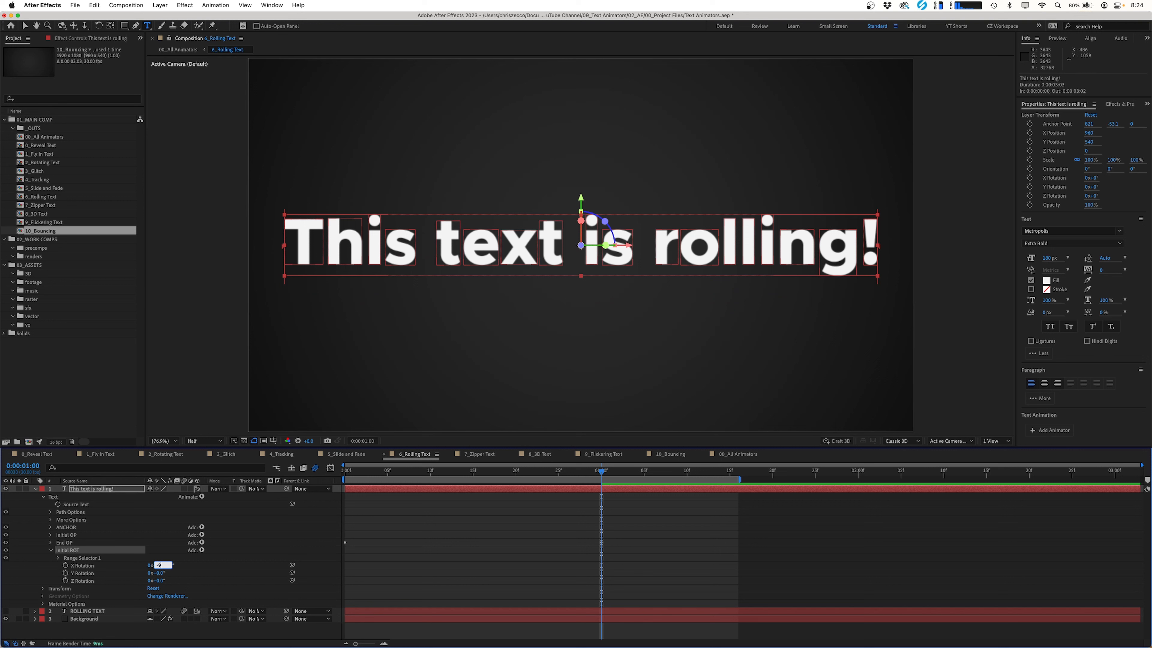
key("Return")
key("Home")
left_click(51, 550)
Duplicate the Initial ROT animator and name the copy "ROT 1".
left_click(68, 550)
key("super+d")
key("Return")
type("ROT 1")
key("Return")
Set ROT 1's X Rotation to about 118° and check the tilted text at 1:00.
left_click(51, 557)
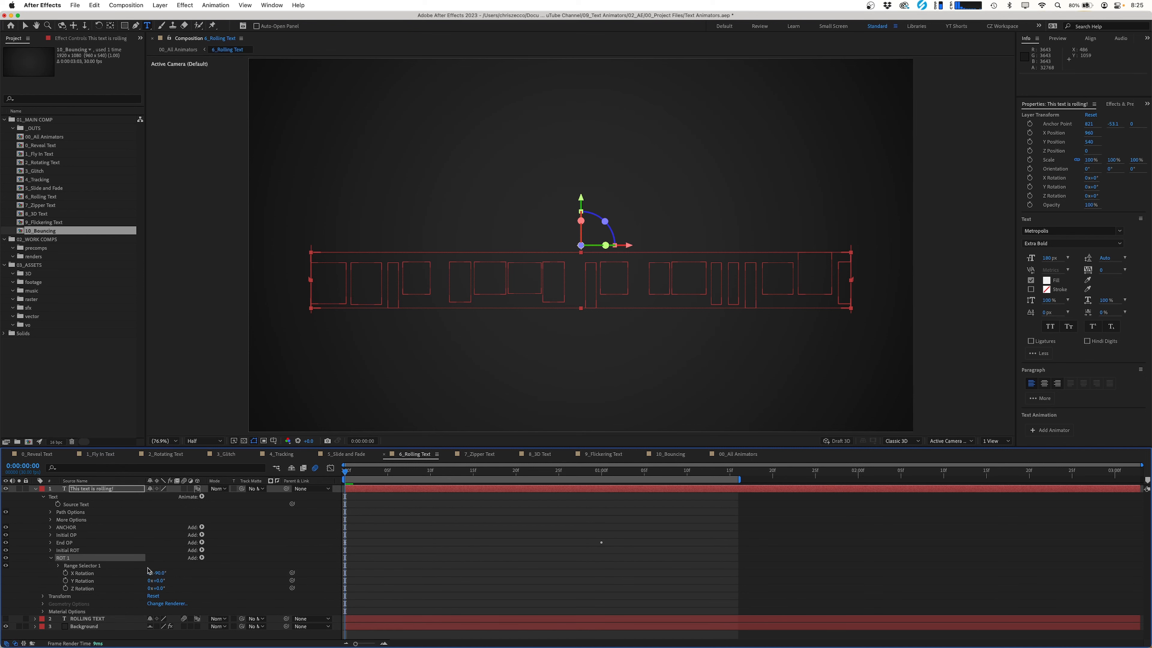
left_click_drag(158, 573, 247, 566)
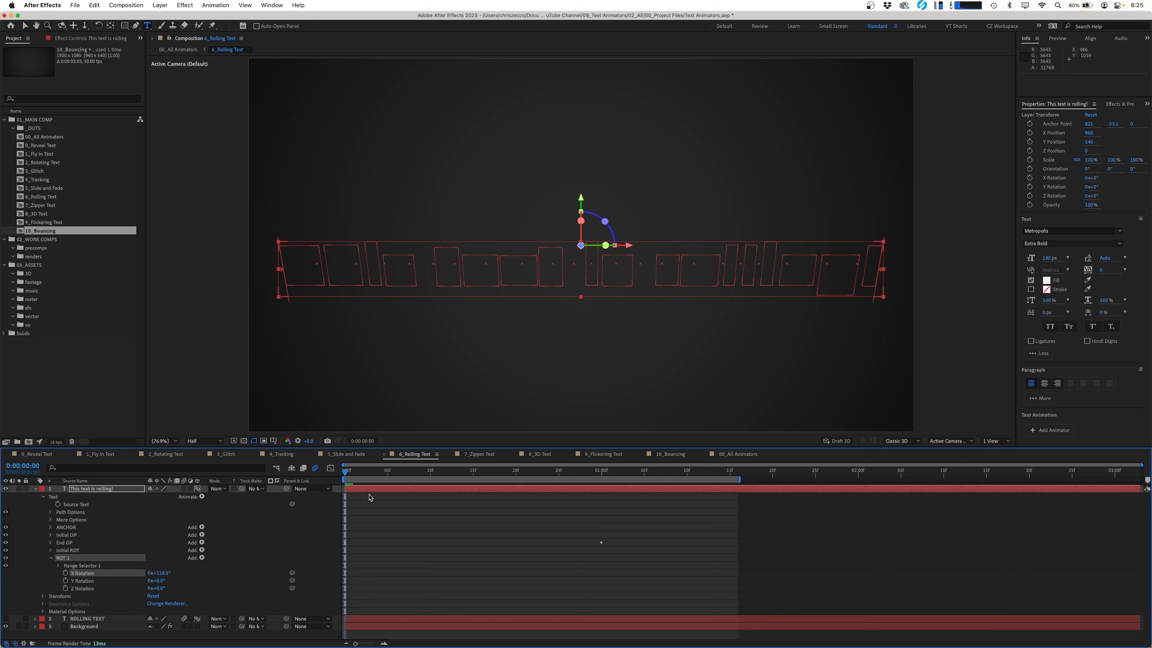
left_click_drag(372, 477, 604, 463)
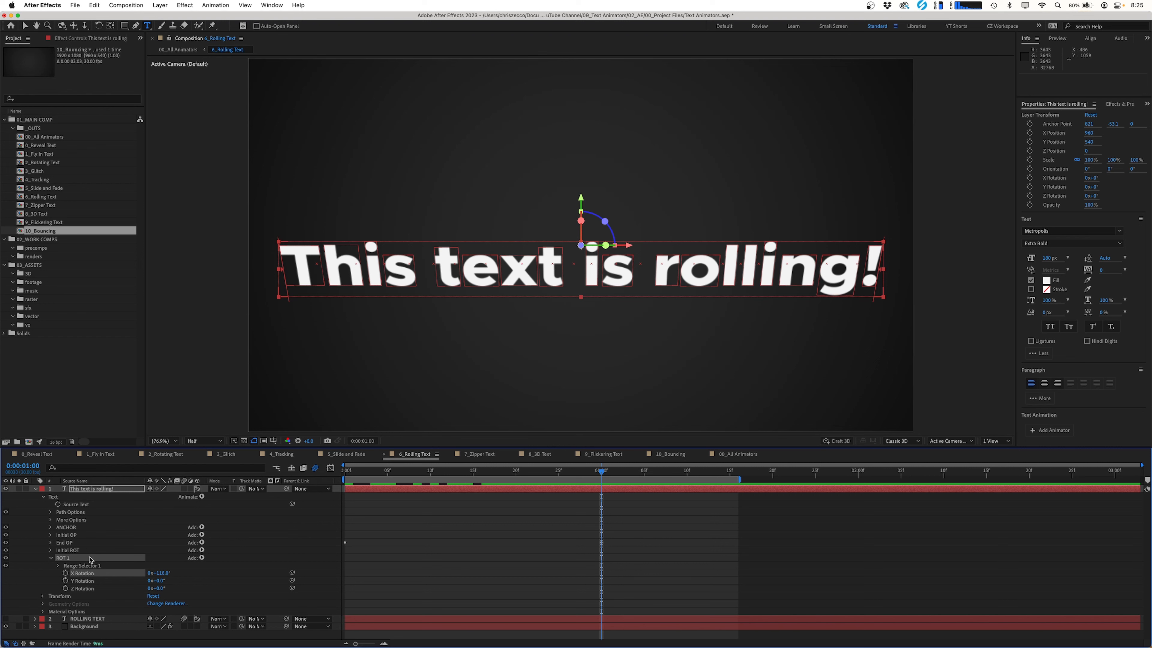
Add an Expression selector to the ROT 1 animator.
left_click(202, 557)
mouse_move(222, 569)
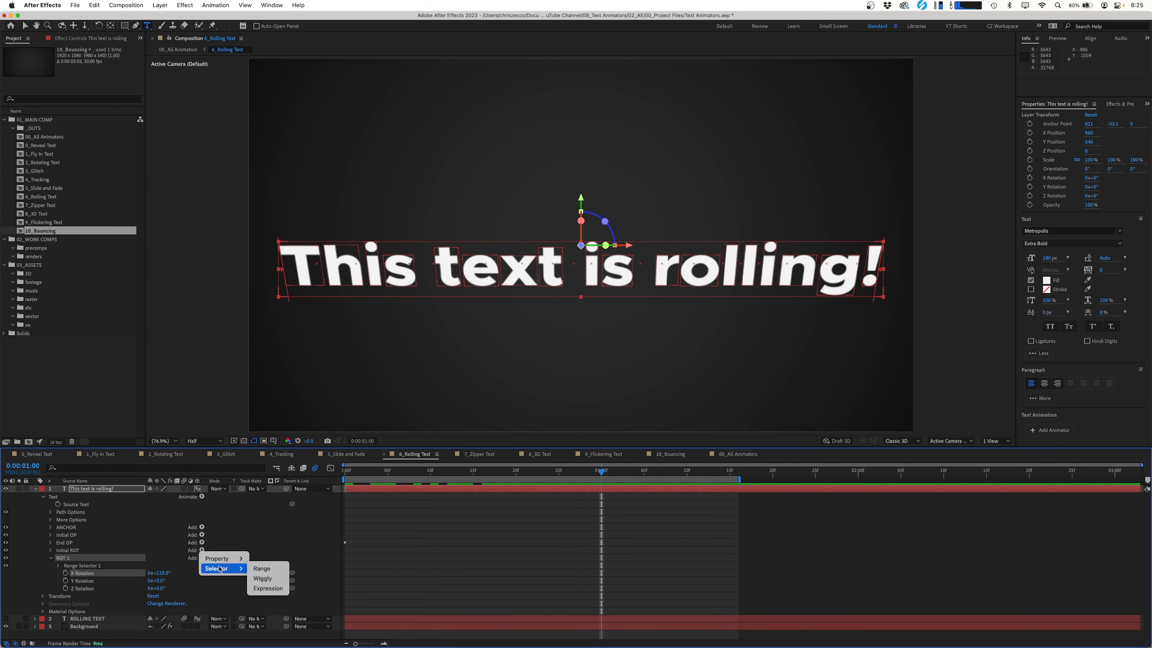
left_click(276, 589)
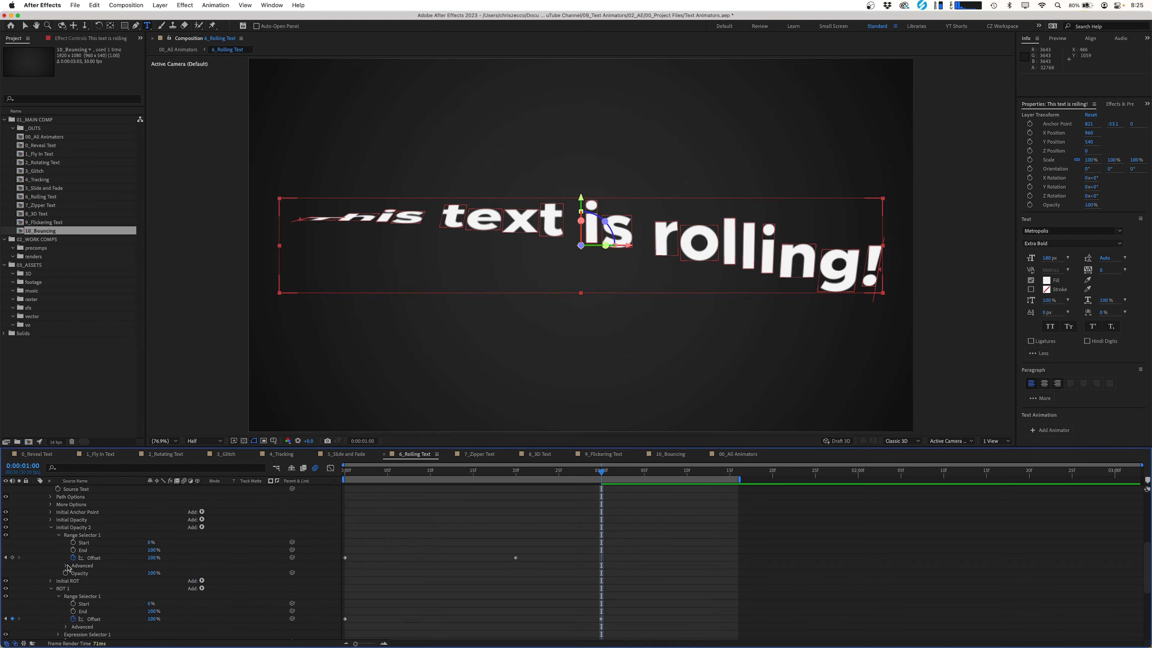
Copy the even/odd textIndex if/else expression from the ROLLING TEXT layer's Expression Selector Amount.
scroll(68, 568, "down", 4)
scroll(81, 566, "up", 11)
scroll(90, 592, "down", 4)
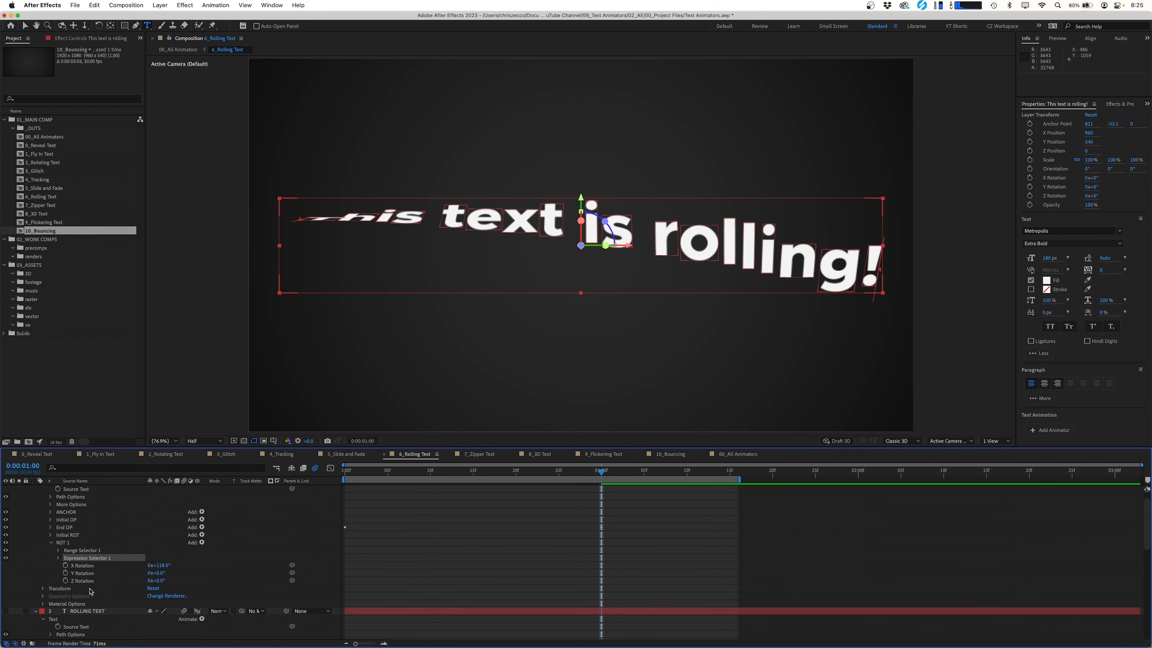
left_click(89, 598)
key("u")
key("e")
key("e")
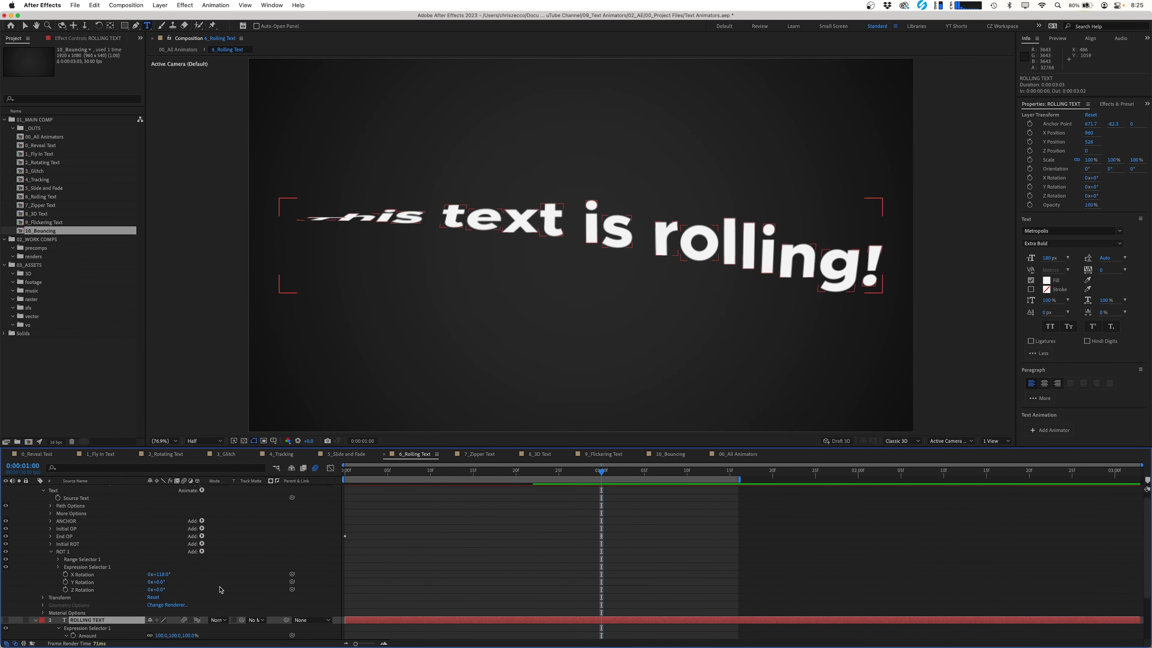
scroll(220, 589, "down", 5)
left_click(426, 583)
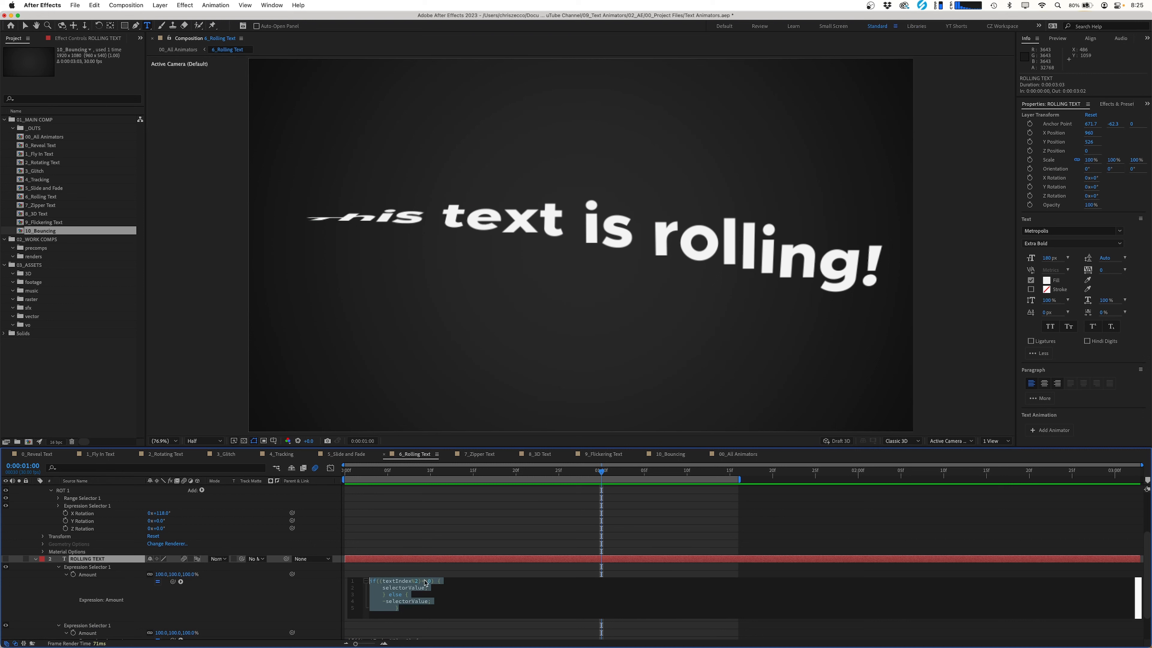
left_click_drag(436, 613, 358, 581)
left_click(471, 596)
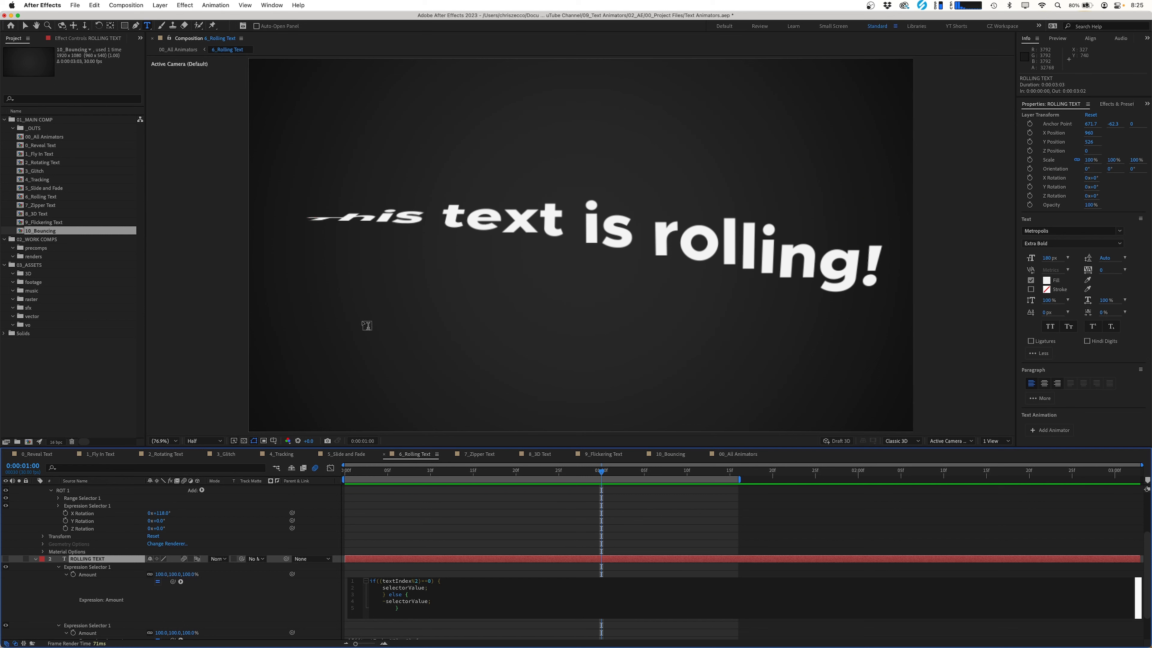
left_click(400, 234)
Replace the Amount expression in ROT 1's Expression Selector with the copied if/else expression.
scroll(122, 527, "up", 2)
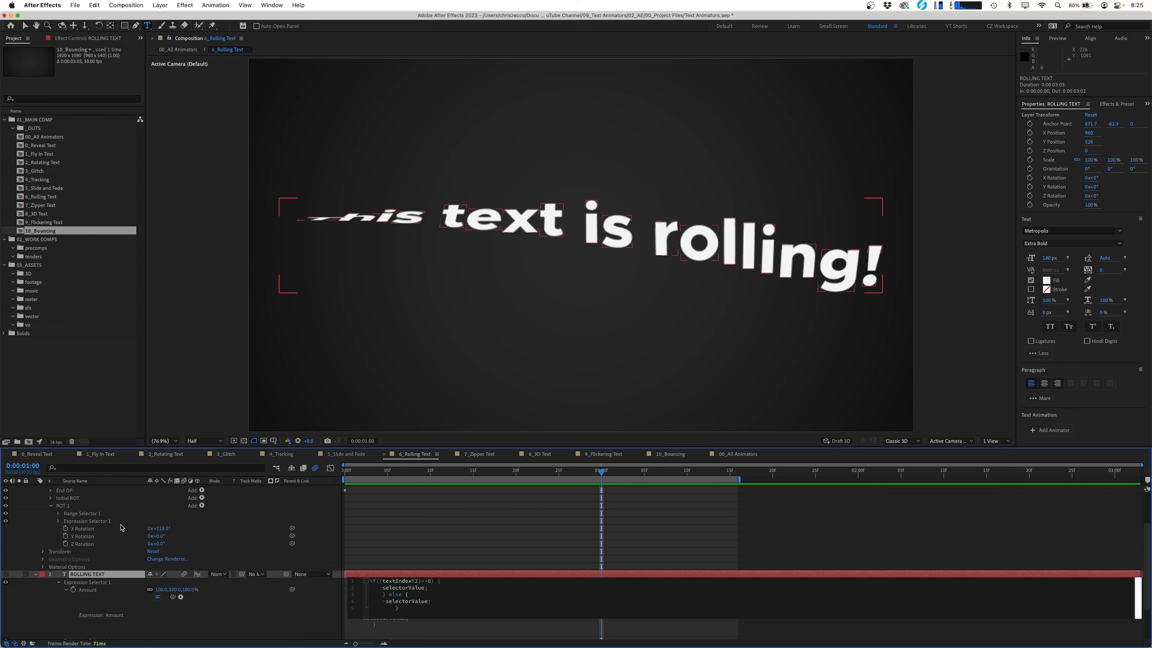
left_click(79, 522)
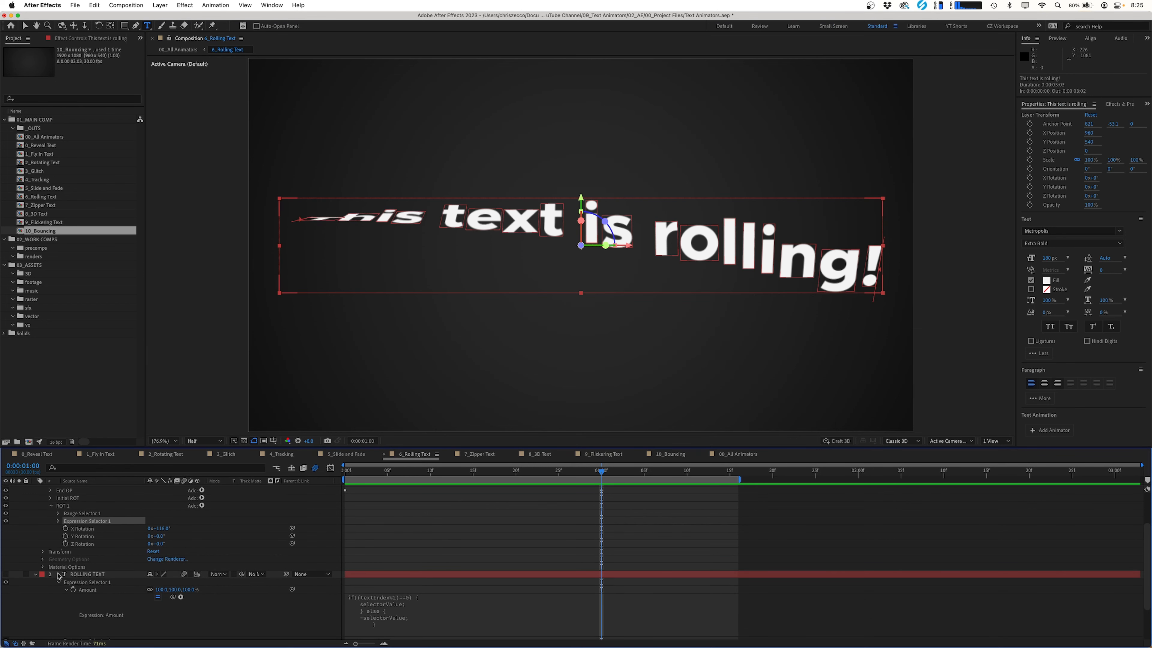
left_click(36, 574)
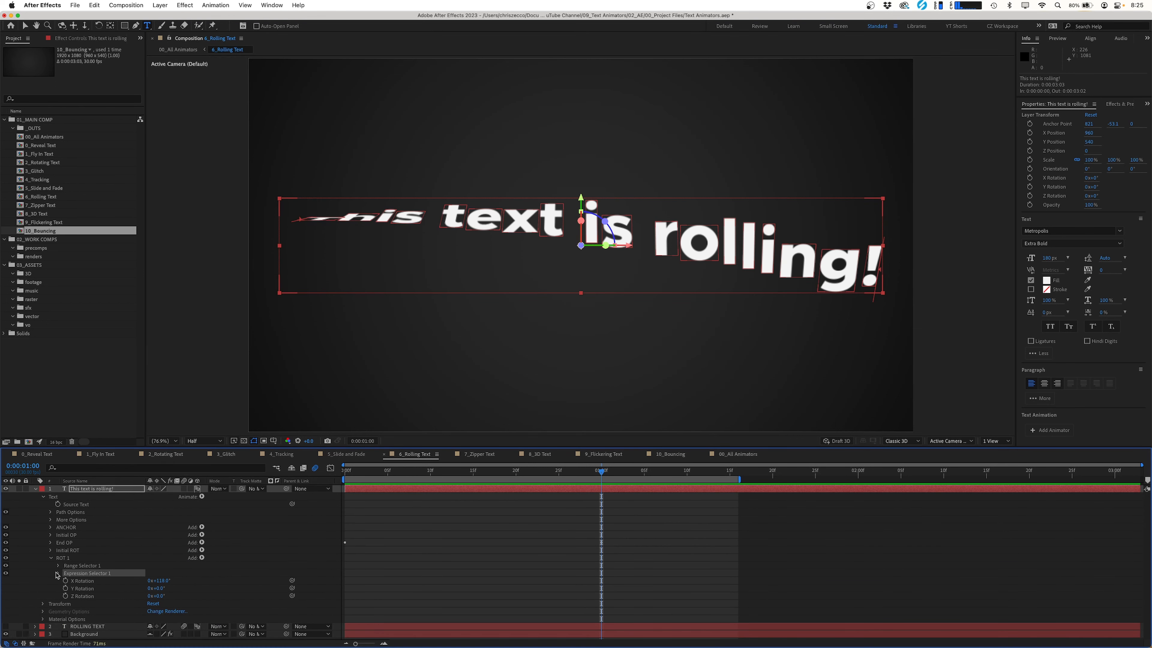
left_click(58, 574)
left_click(65, 588)
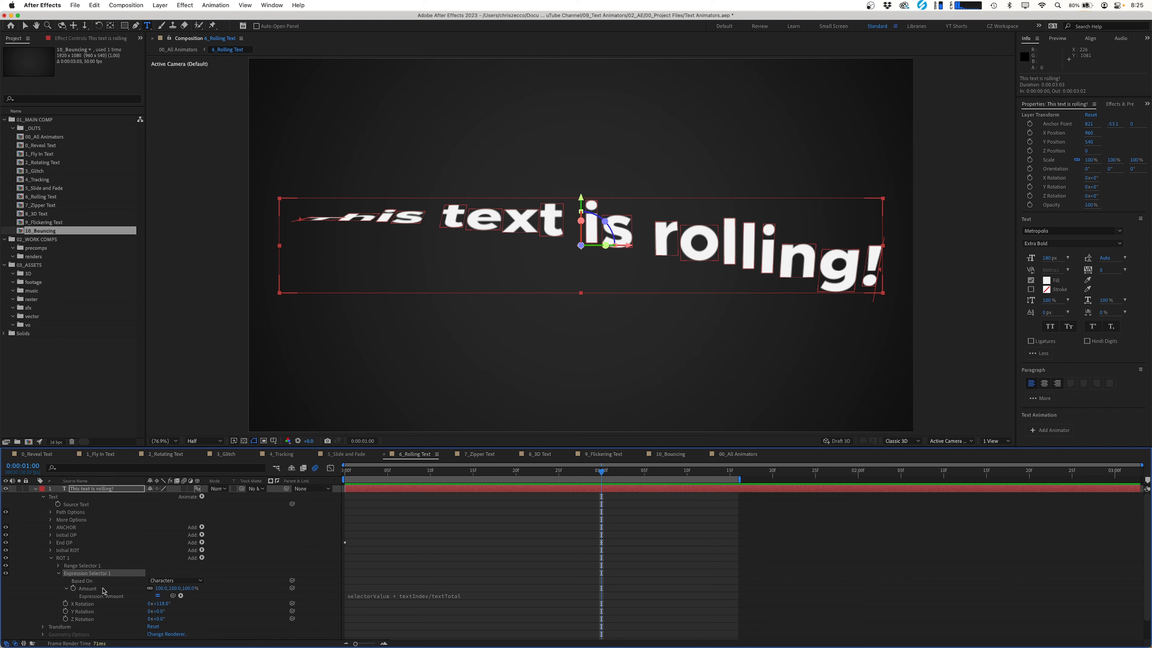
left_click(368, 596)
key("super+v")
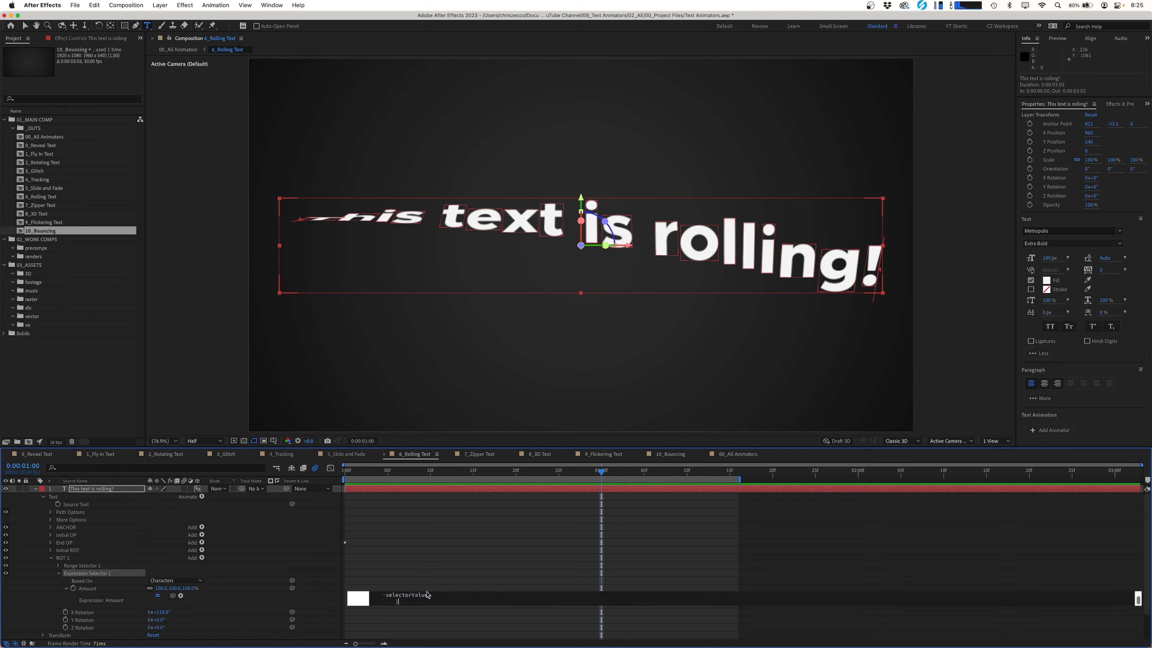
key("KP_Enter")
left_click(58, 573)
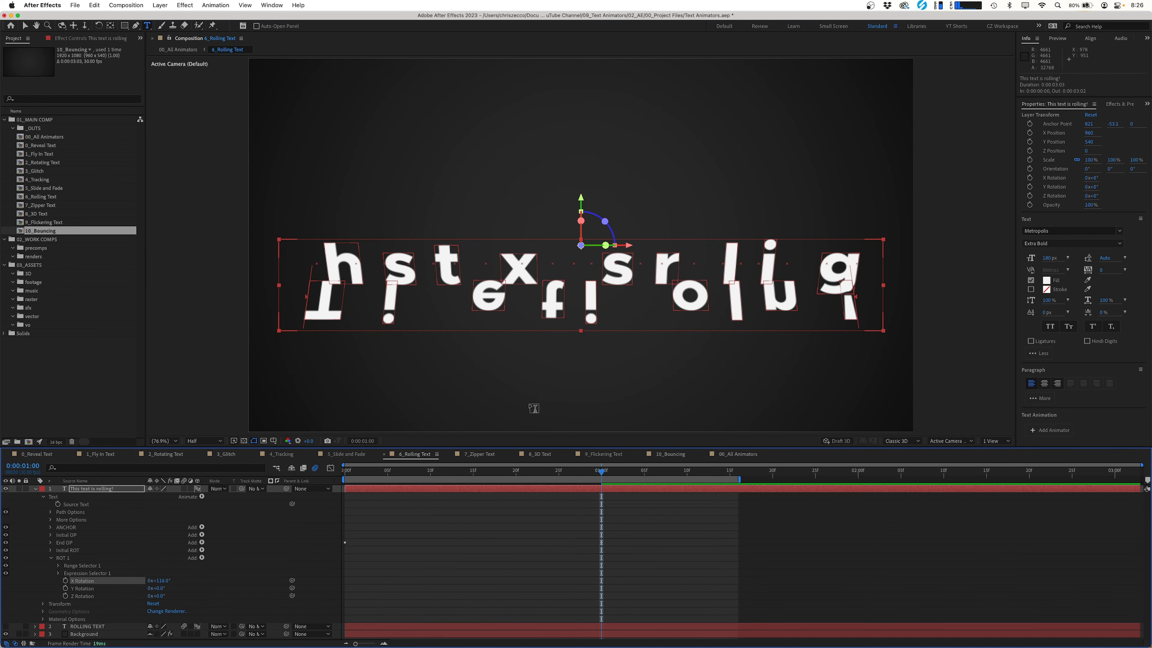
Add an Expression selector to Initial ROT and paste the same if/else expression into its Amount.
left_click(52, 551)
left_click(64, 550)
left_click(202, 550)
mouse_move(222, 561)
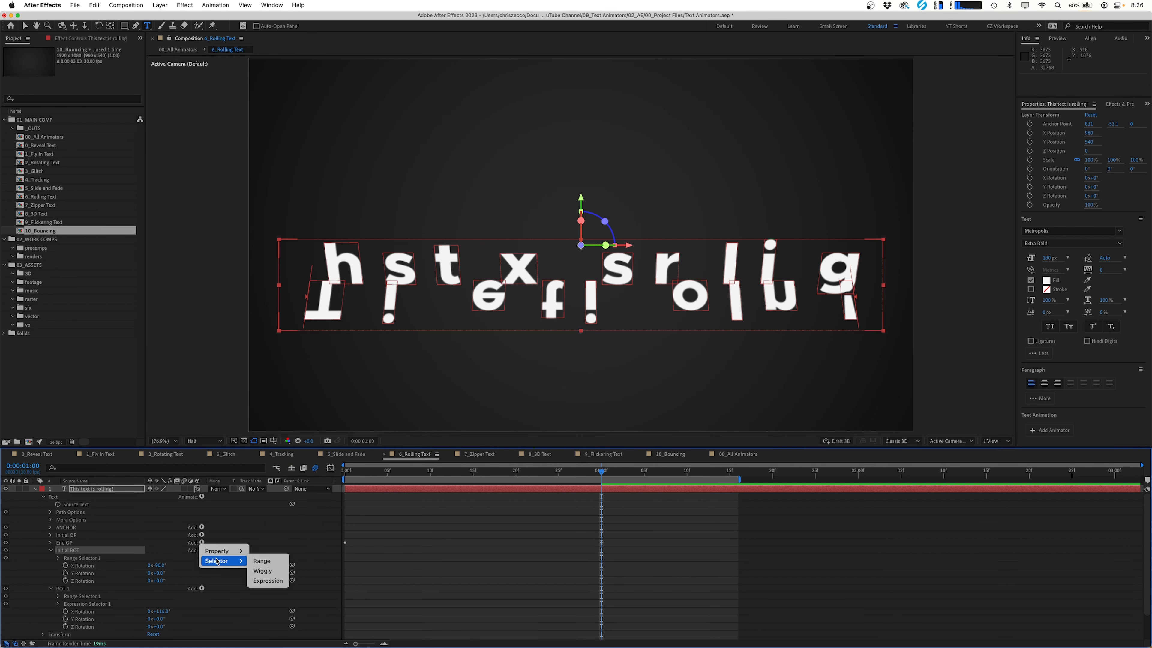
left_click(266, 581)
left_click(58, 566)
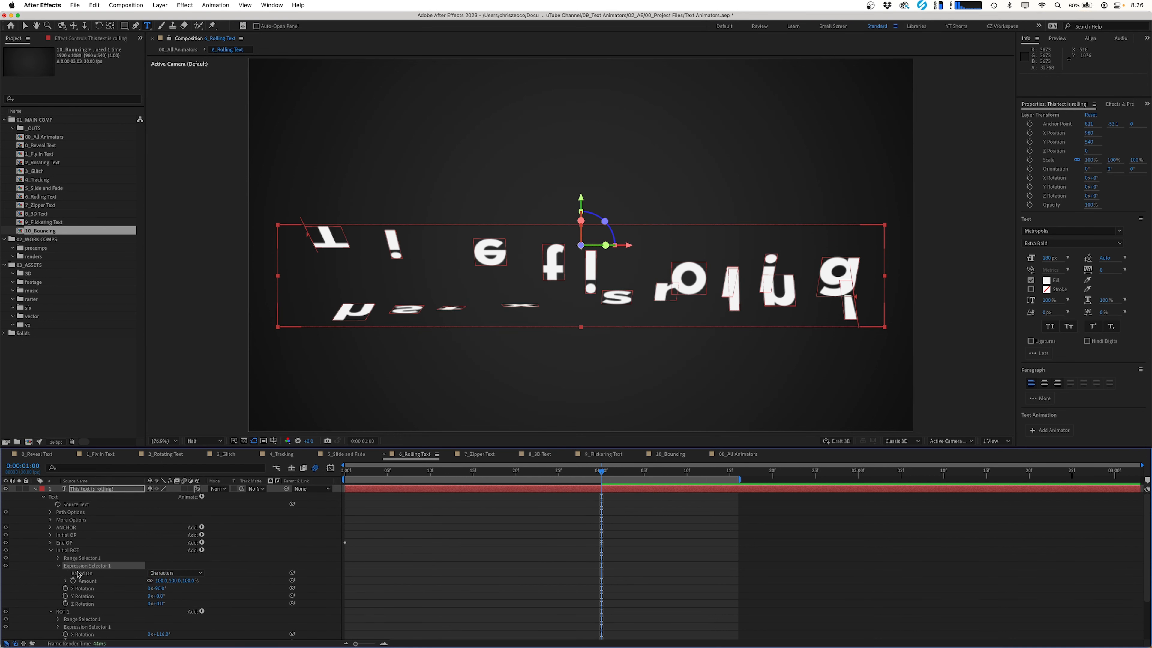
left_click(66, 581)
left_click(383, 590)
key("super+v")
key("KP_Enter")
left_click(51, 550)
Set ROT 1's X Rotation to about 85° and keyframe its Range Selector Offset at 100% at 1:00.
mouse_move(163, 581)
left_mouse_down()
mouse_move(173, 582)
mouse_move(152, 580)
left_mouse_up()
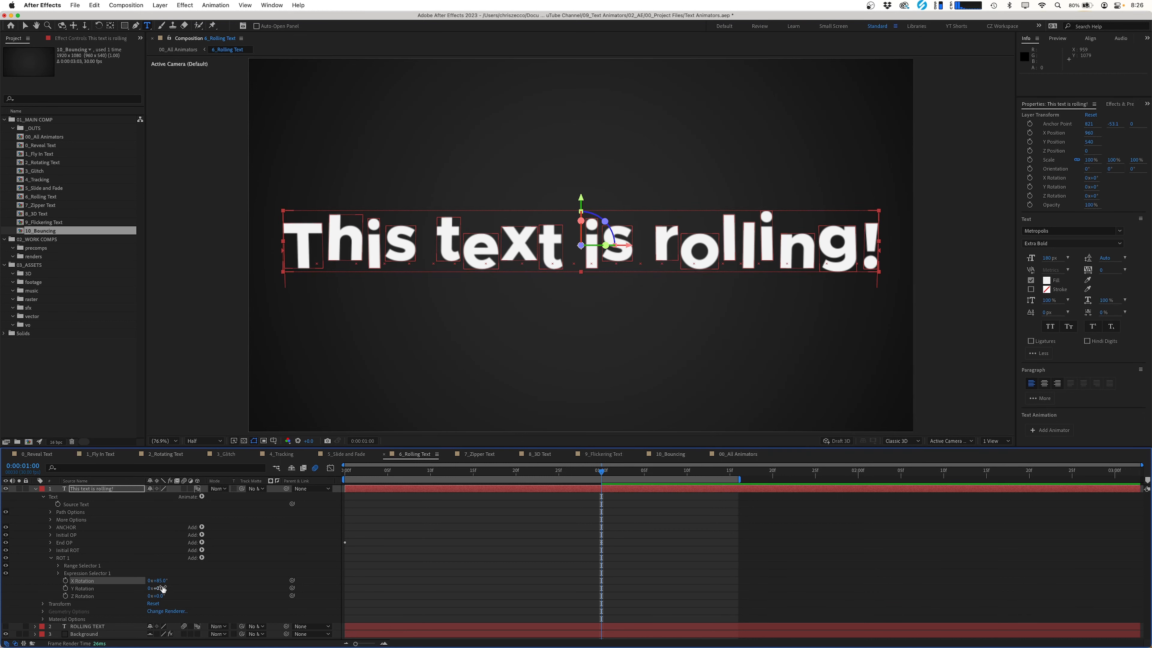
mouse_move(595, 474)
left_mouse_down()
mouse_move(536, 474)
mouse_move(599, 475)
left_mouse_up()
left_click(60, 566)
left_click(73, 589)
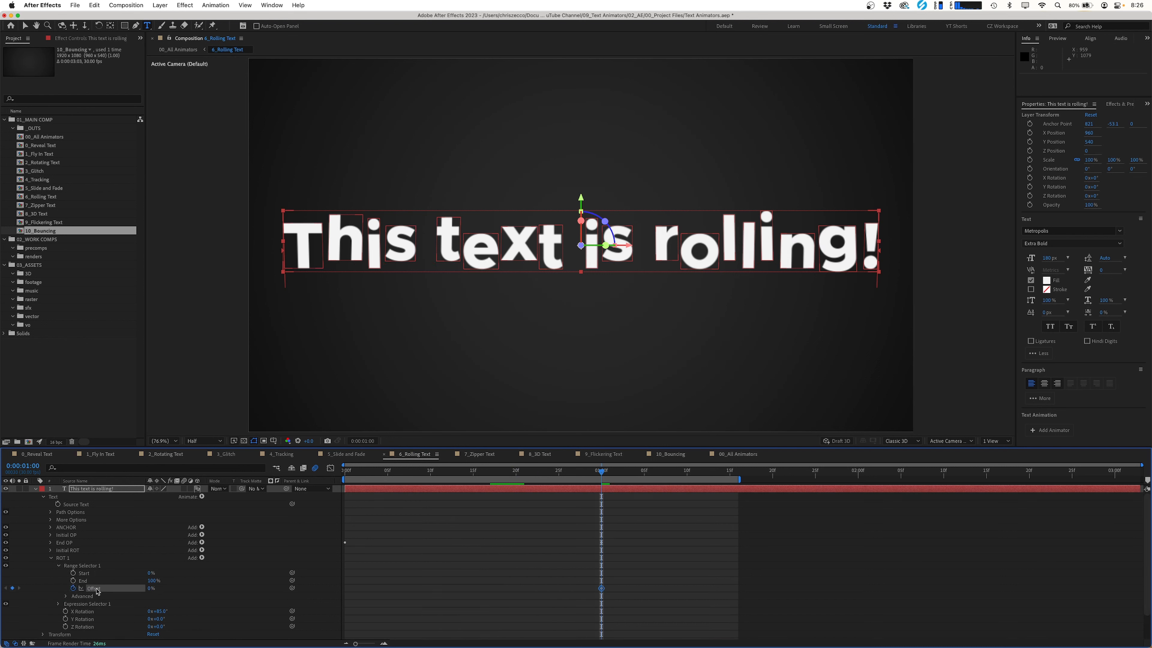
left_click_drag(150, 589, 236, 595)
Keyframe ROT 1's Range Selector Offset at -100% on the first frame.
key("Home")
left_click(154, 588)
type("-100")
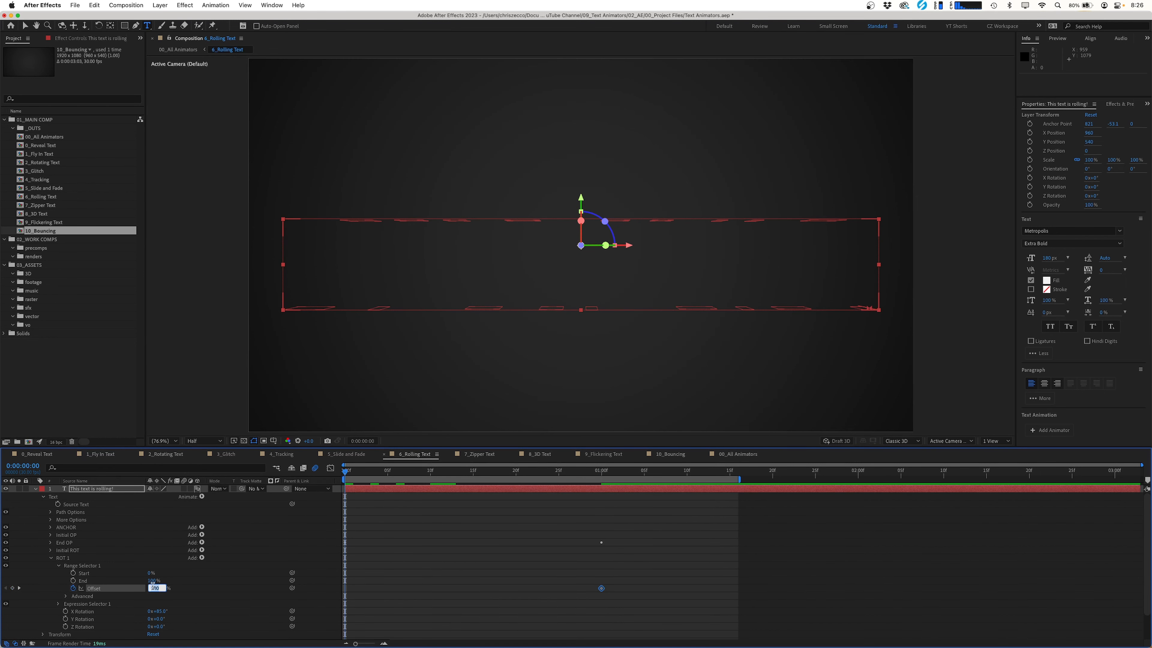
key("Return")
Set ROT 1's Range Selector Shape to Ramp Down and its Ease High to 100%.
left_click(67, 597)
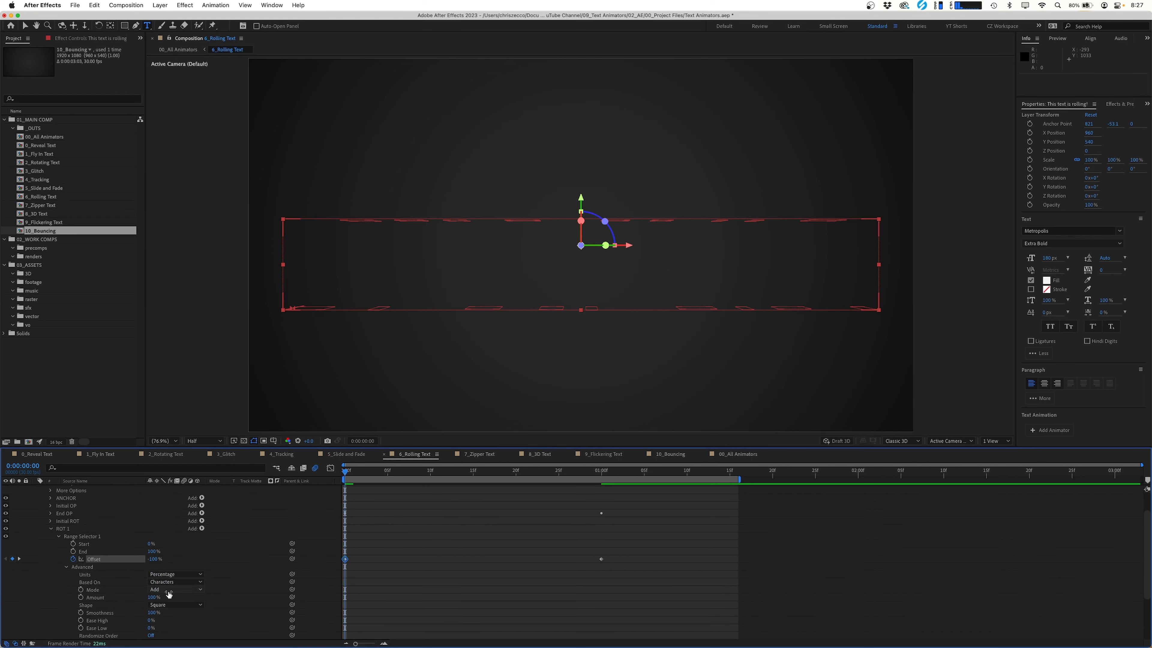
left_click(172, 605)
left_click(177, 608)
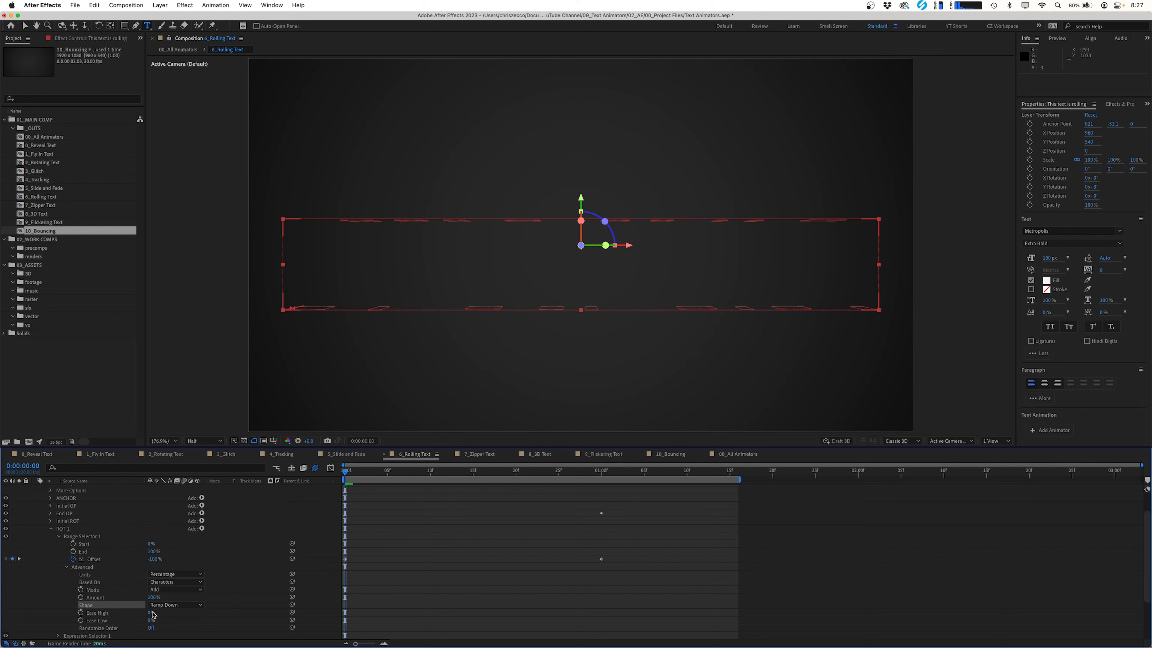
left_click_drag(151, 613, 175, 612)
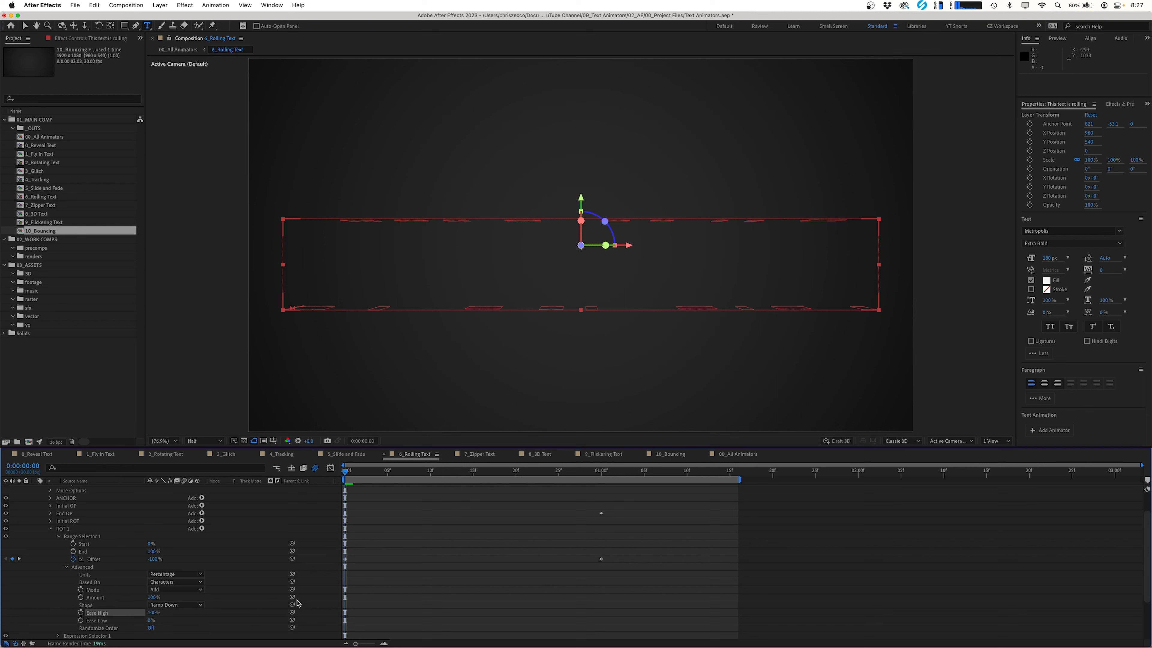
Reveal only the keyframed properties and preview the alternating rolling letters.
left_click(407, 547)
key("u")
left_click(609, 473)
key("space")
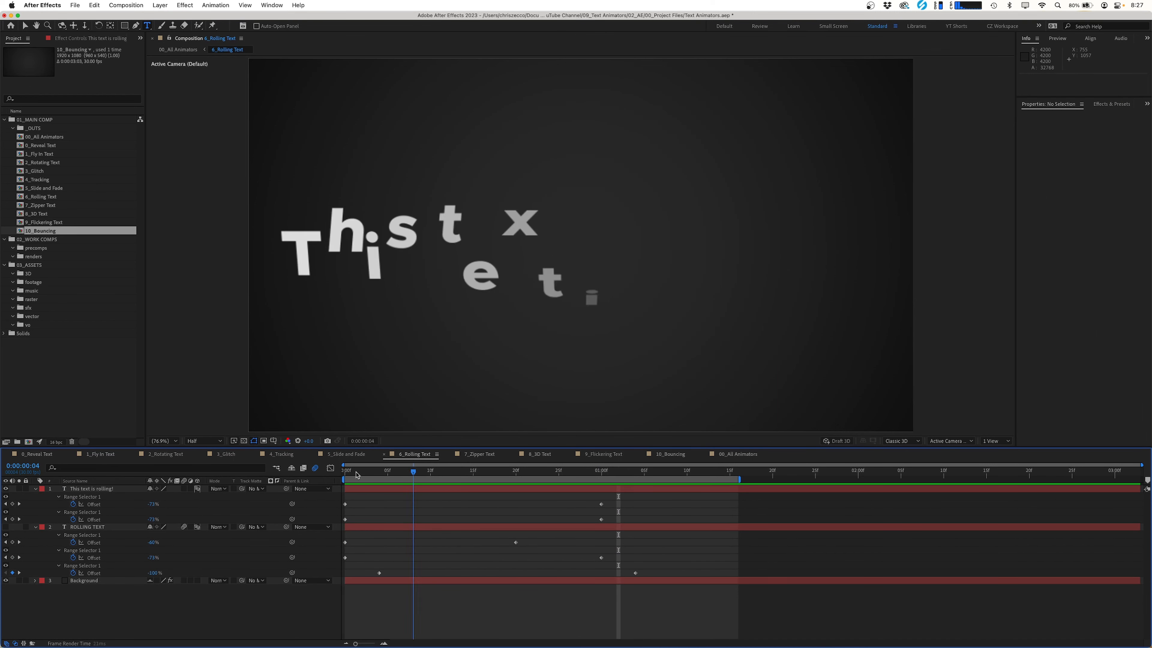
key("space")
At 1:00, increase ROT 1's X Rotation to about 99° so the letters overshoot.
mouse_move(609, 473)
left_mouse_down()
mouse_move(408, 472)
mouse_move(598, 475)
left_mouse_up()
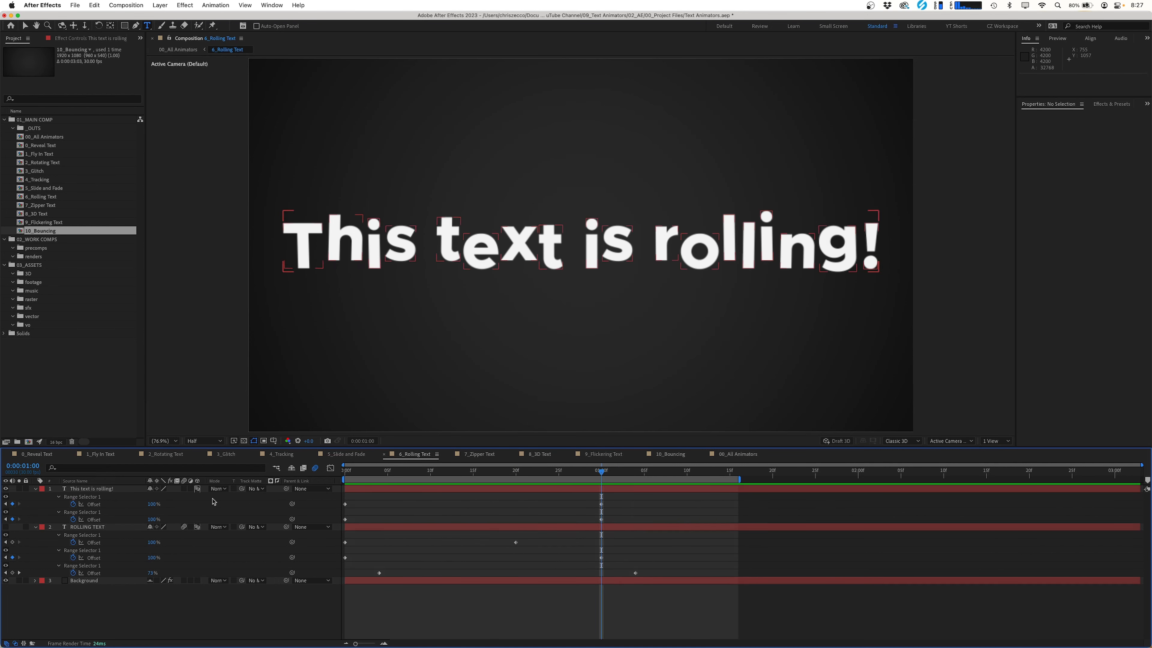
left_click(34, 489)
left_click(35, 490)
scroll(103, 548, "down", 5)
left_click_drag(156, 573, 164, 573)
Duplicate the ROT 1 animator and lower the copy's X Rotation until the letters line up on one baseline.
left_click(92, 521)
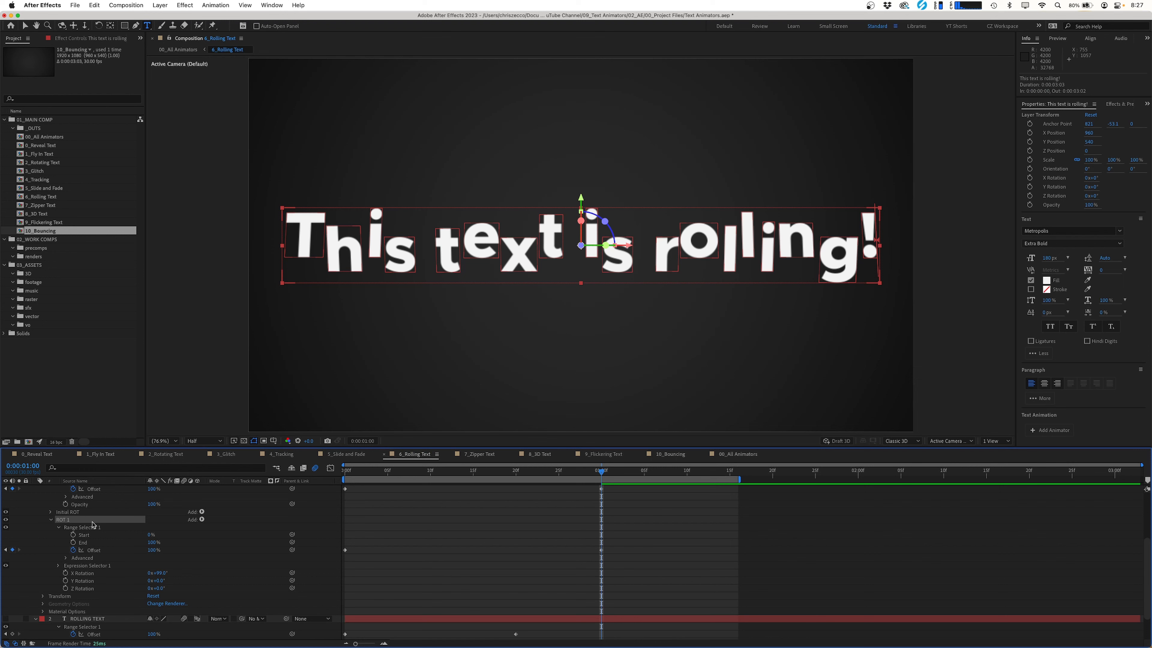
key("super+d")
left_click(51, 597)
scroll(57, 596, "down", 5)
left_click_drag(161, 537, 122, 545)
Shift the duplicated rotation animator's Offset keyframes three frames later and preview the animation.
key("u")
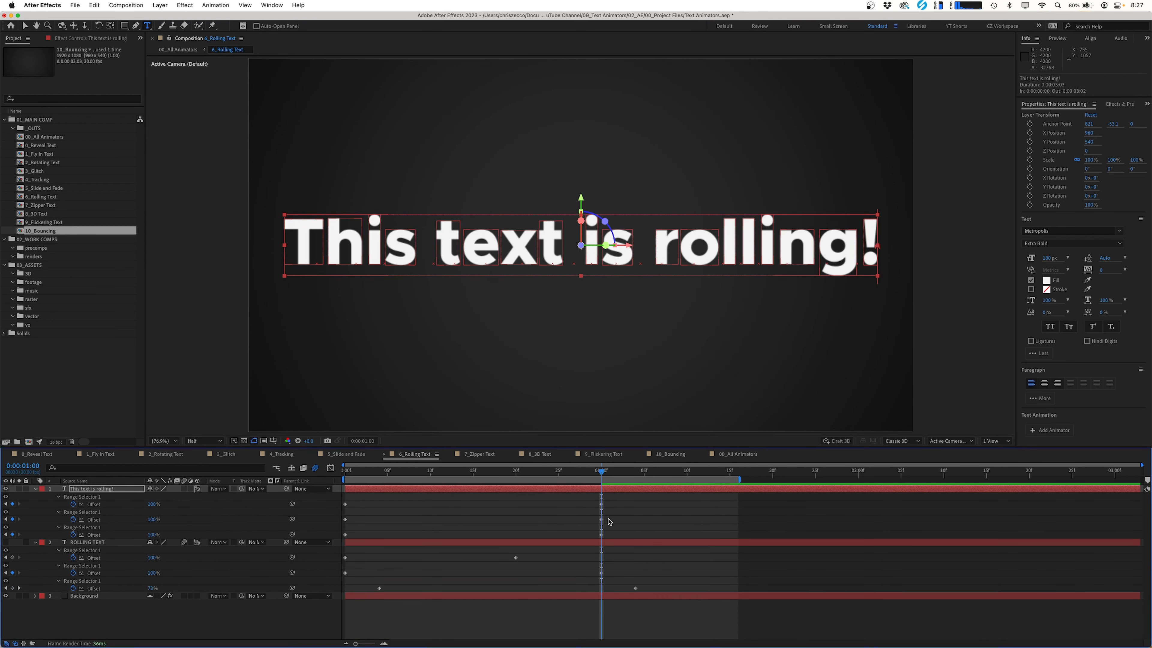
left_click_drag(615, 524, 404, 535)
left_click_drag(431, 471, 525, 472)
key("alt+Right")
key("alt+Right")
key("alt+Right")
key("space")
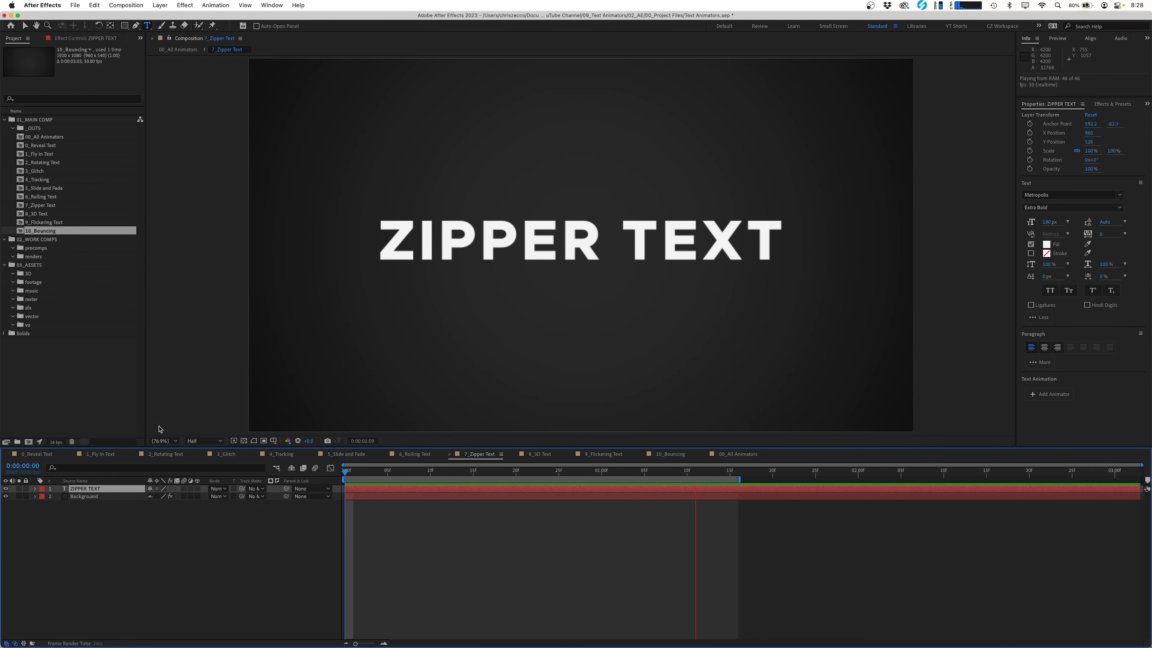
In 7_Zipper Text, add the text "Zip this text up!" centred in the frame and hide the ZIPPER TEXT layer.
key("space")
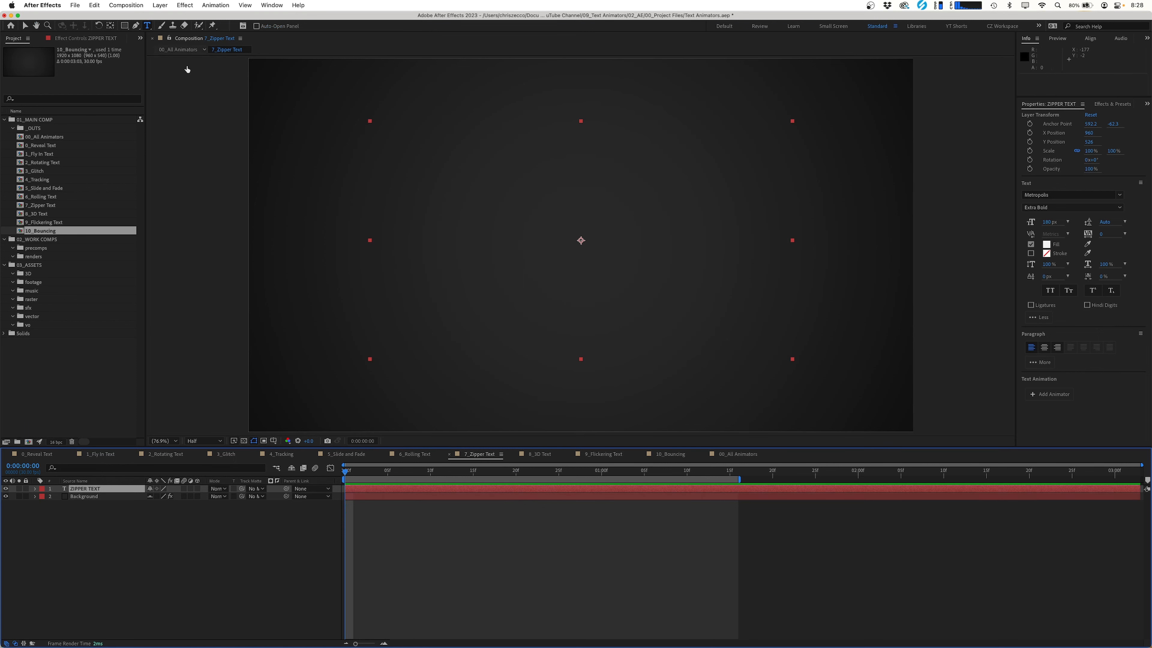
left_click(329, 238)
type("Zip this text up!")
key("Escape")
key("super+alt+Home")
key("super+Home")
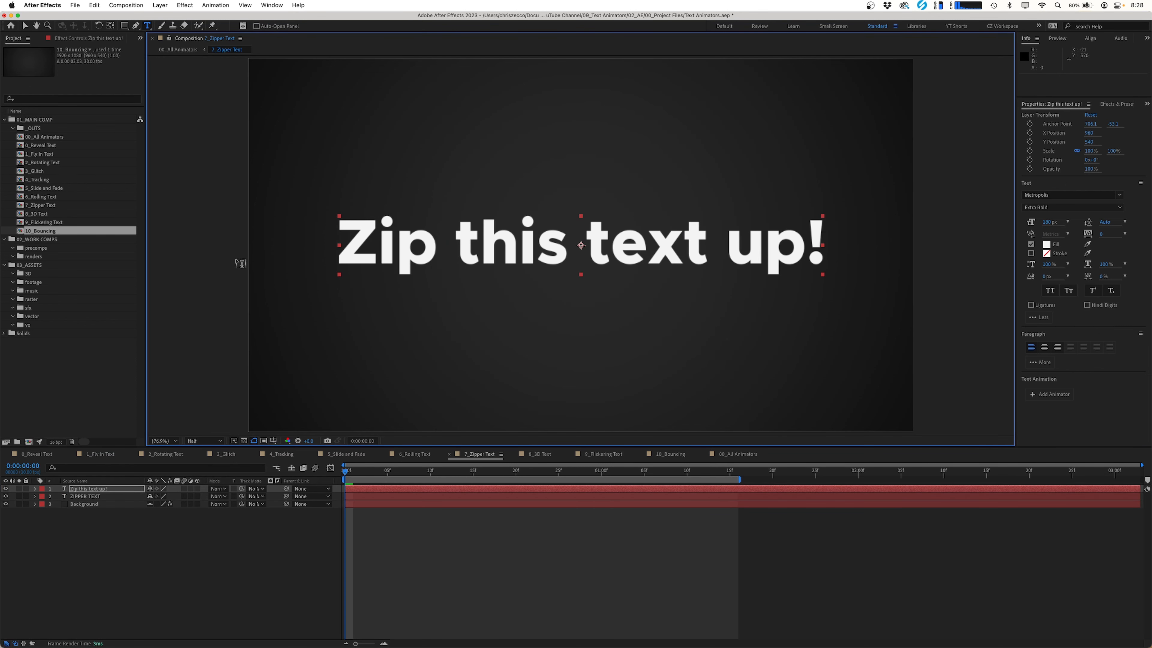
left_click(5, 496)
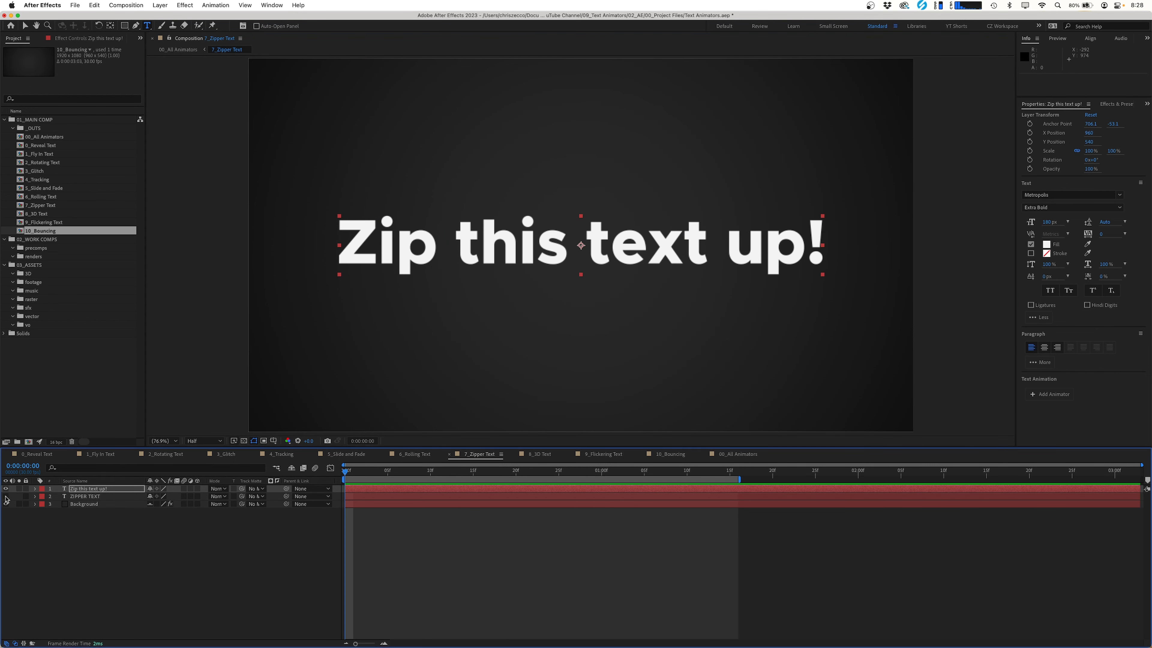
Add a Scale animator named "Initial Scale" to the new text layer and adjust its Scale.
left_click(35, 488)
left_click(43, 496)
left_click(201, 497)
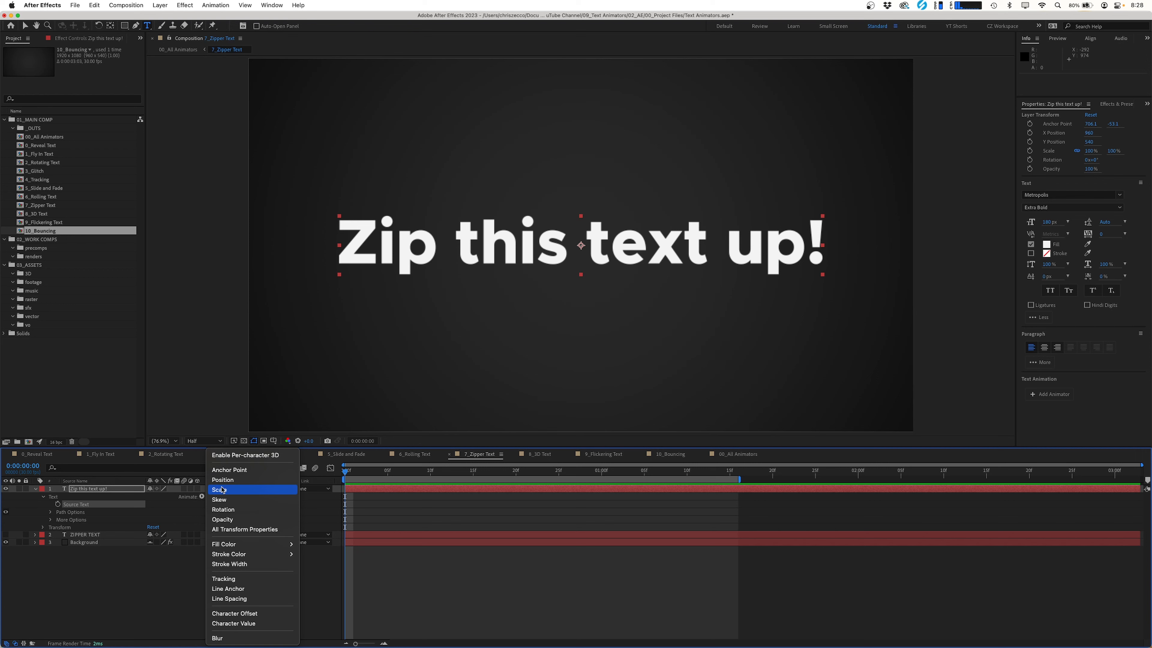
left_click(222, 490)
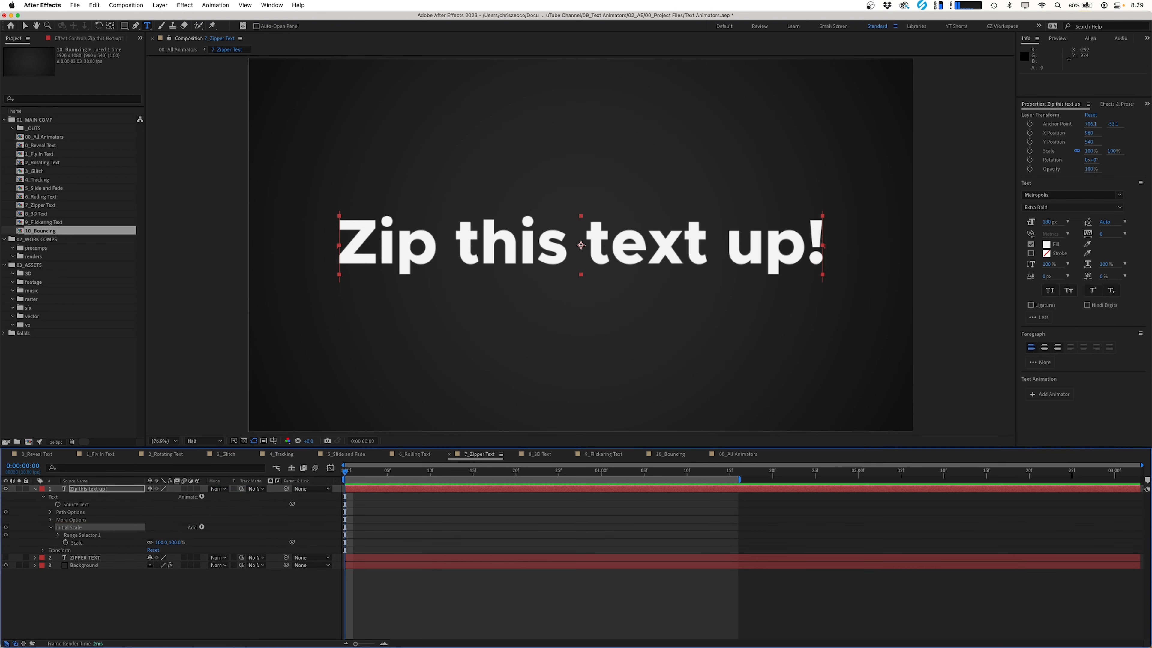
mouse_move(176, 543)
left_mouse_down()
mouse_move(187, 542)
mouse_move(158, 551)
left_mouse_up()
Add a second Scale animator named "Final Scale" and reduce its Scale to about 79%.
left_click(51, 528)
left_click(202, 496)
left_click(222, 490)
type("Final Scale")
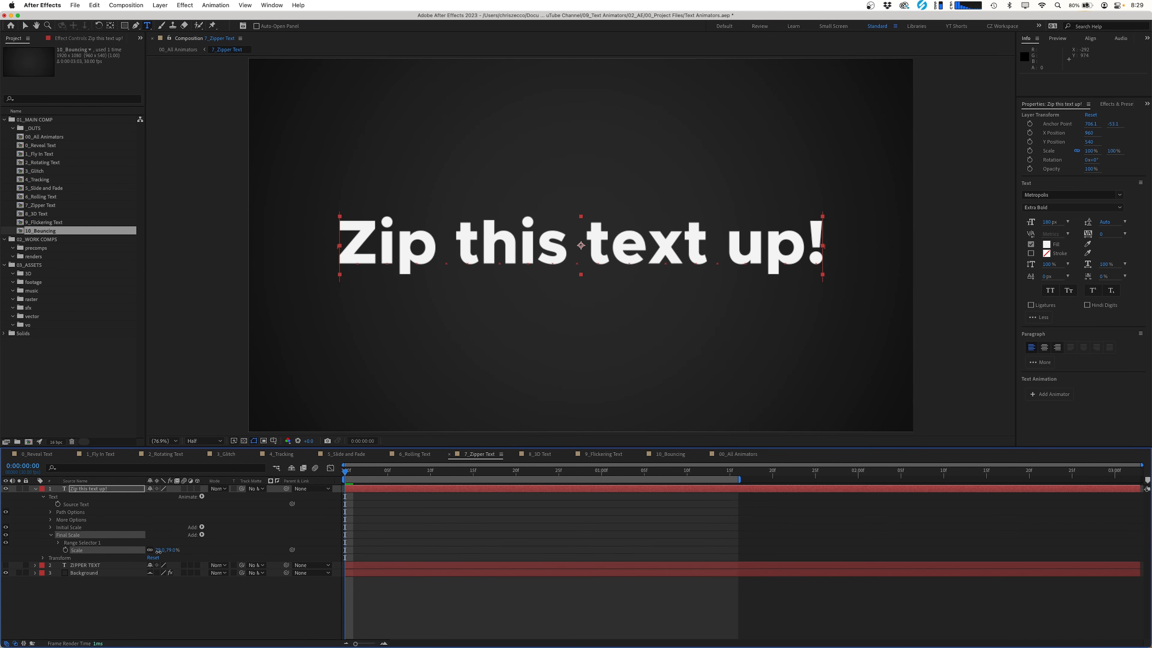
Turn off the Final Scale animator and return Initial Scale's Scale to 100%.
left_click(6, 535)
left_click(51, 527)
left_click_drag(161, 543, 149, 542)
Show the rulers and place two horizontal guides at the text's cap height and baseline.
key("super+r")
left_click_drag(367, 60, 367, 224)
left_click_drag(367, 59, 367, 267)
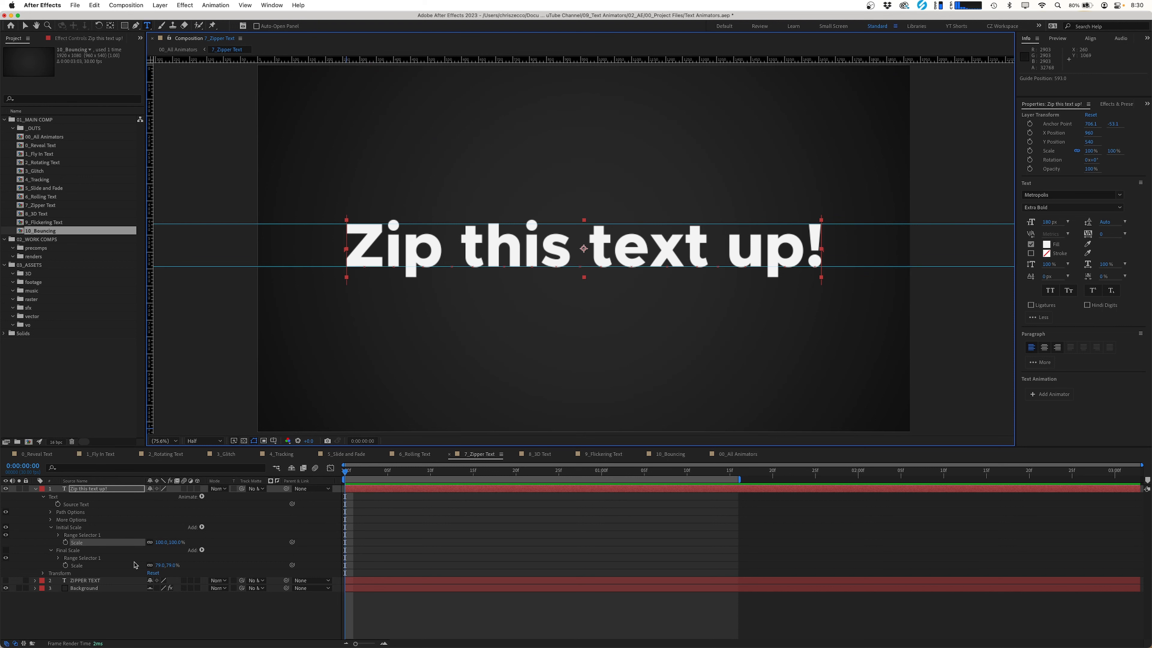
Set Initial Scale's Scale to 125% and turn the Final Scale animator back on.
left_click(176, 543)
type("125")
key("Return")
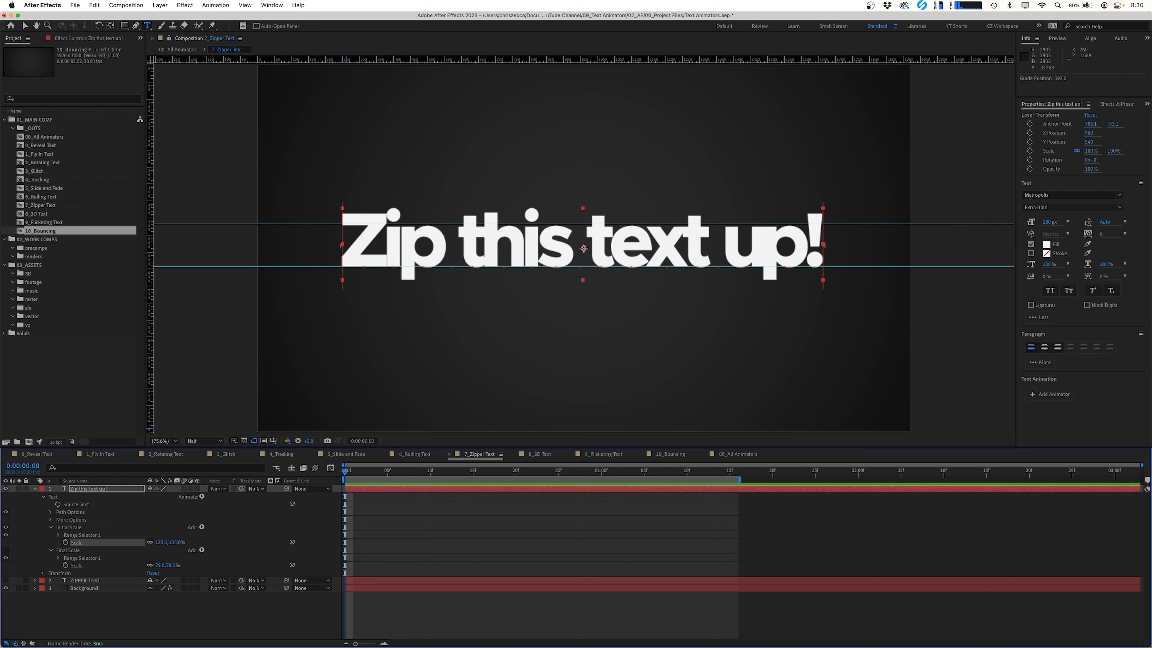
left_click(5, 550)
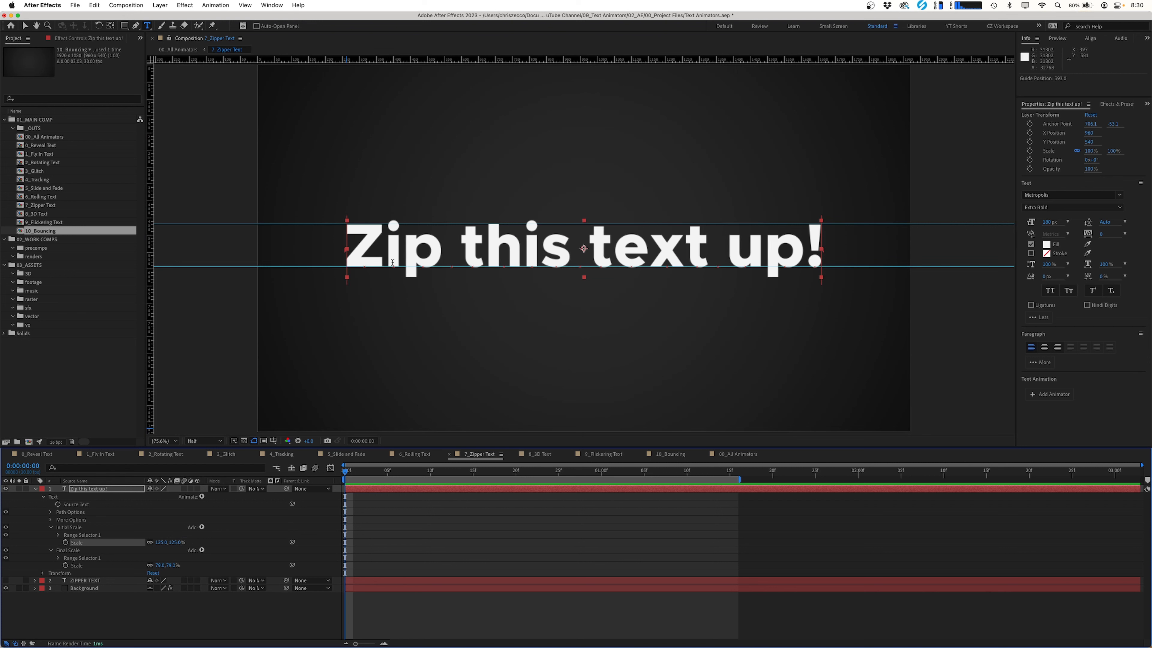
Set Final Scale's Scale to 80%.
left_click(78, 566)
left_click(167, 565)
type("80")
key("Return")
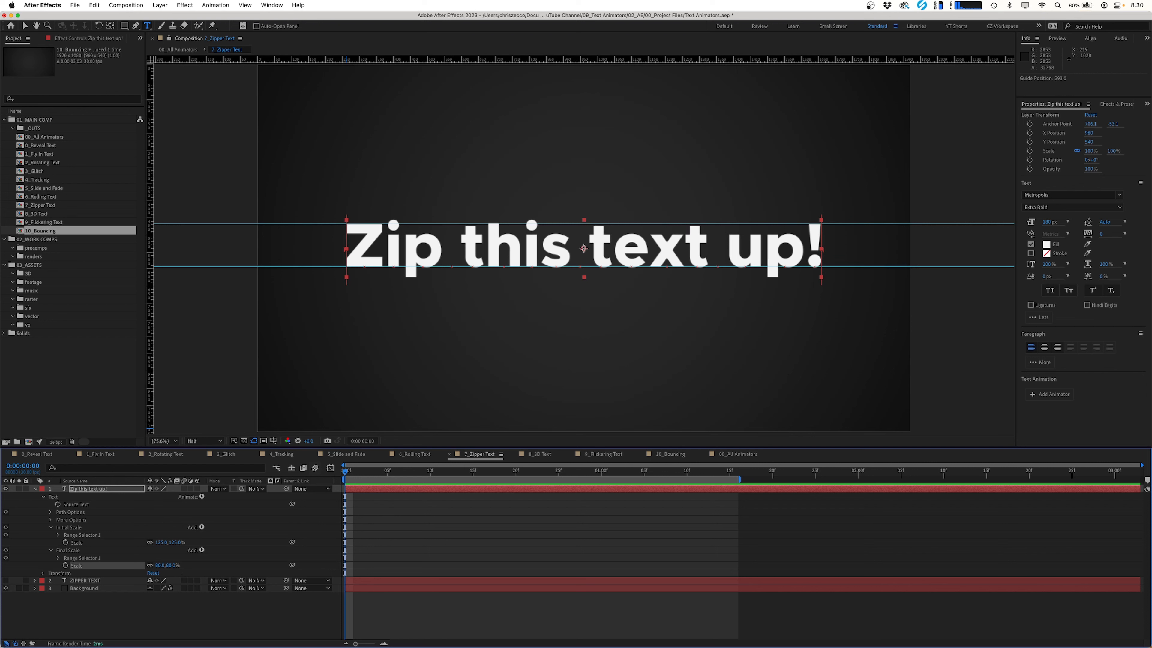
In Final Scale's range selector, set the Shape to Ramp Down and Ease High to 99%.
left_click(470, 539)
left_click(51, 527)
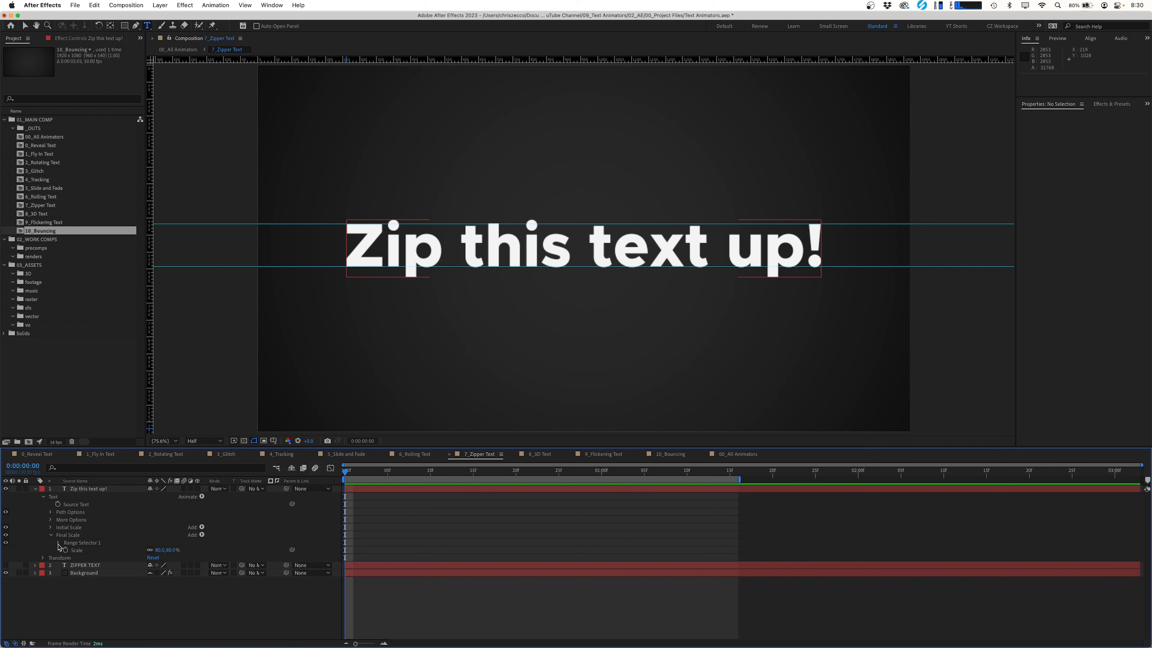
left_click(59, 543)
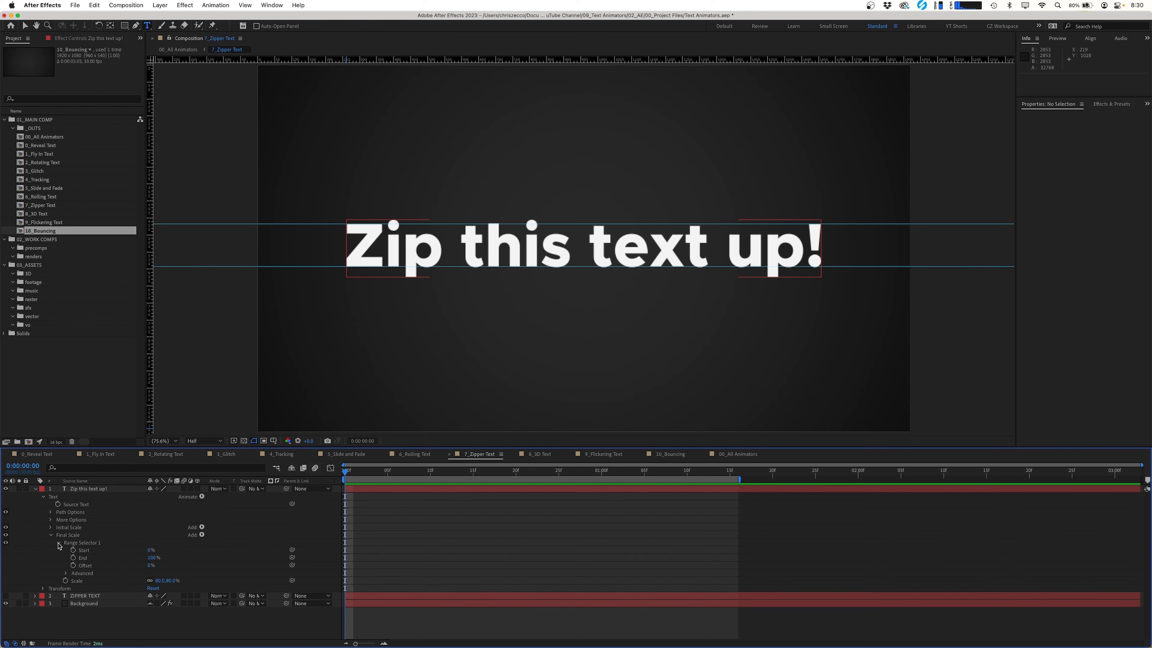
left_click(66, 573)
left_click(175, 589)
left_click(168, 588)
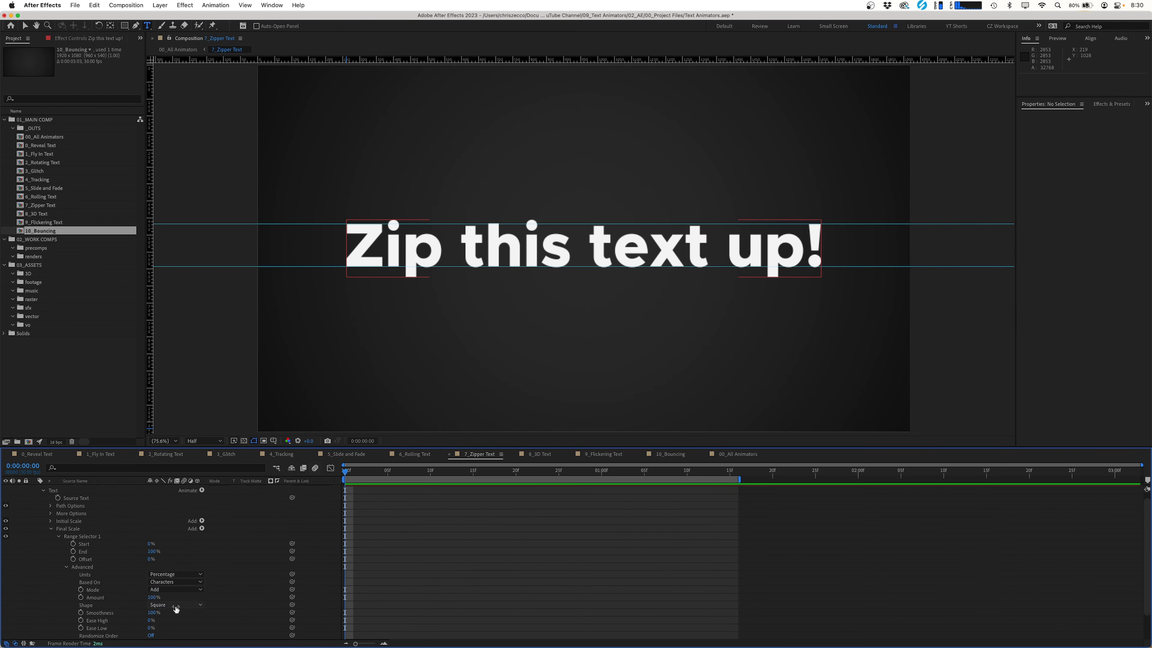
left_click(174, 605)
left_click(177, 610)
left_click_drag(150, 613, 226, 614)
Keyframe Final Scale's Offset from -100% at the start to 100% at 1 second and preview the animation.
left_click(73, 559)
left_click_drag(151, 559, 80, 555)
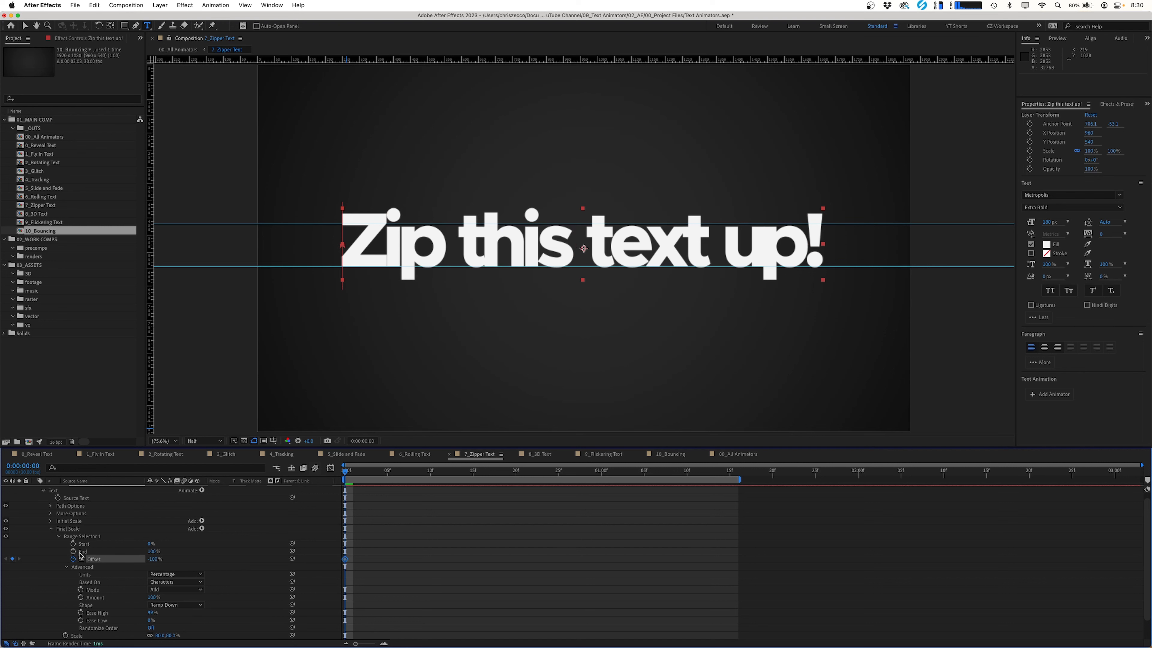
key("shift+Page_Down")
key("shift+Page_Down")
key("shift+Page_Down")
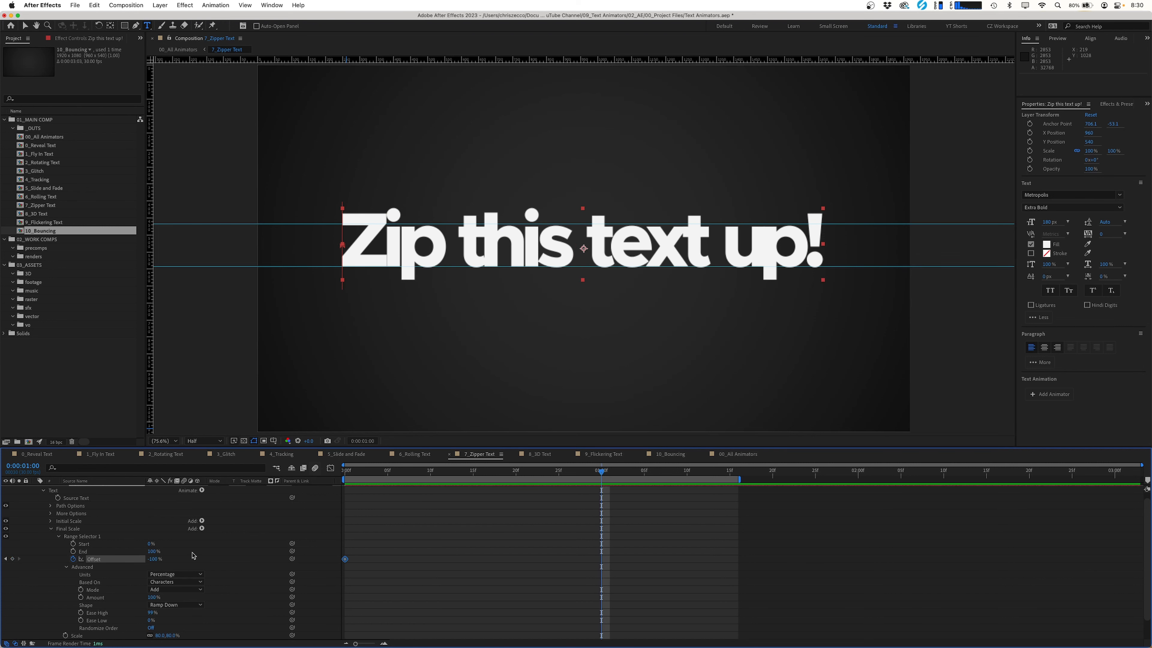
left_click_drag(153, 559, 304, 556)
key("space")
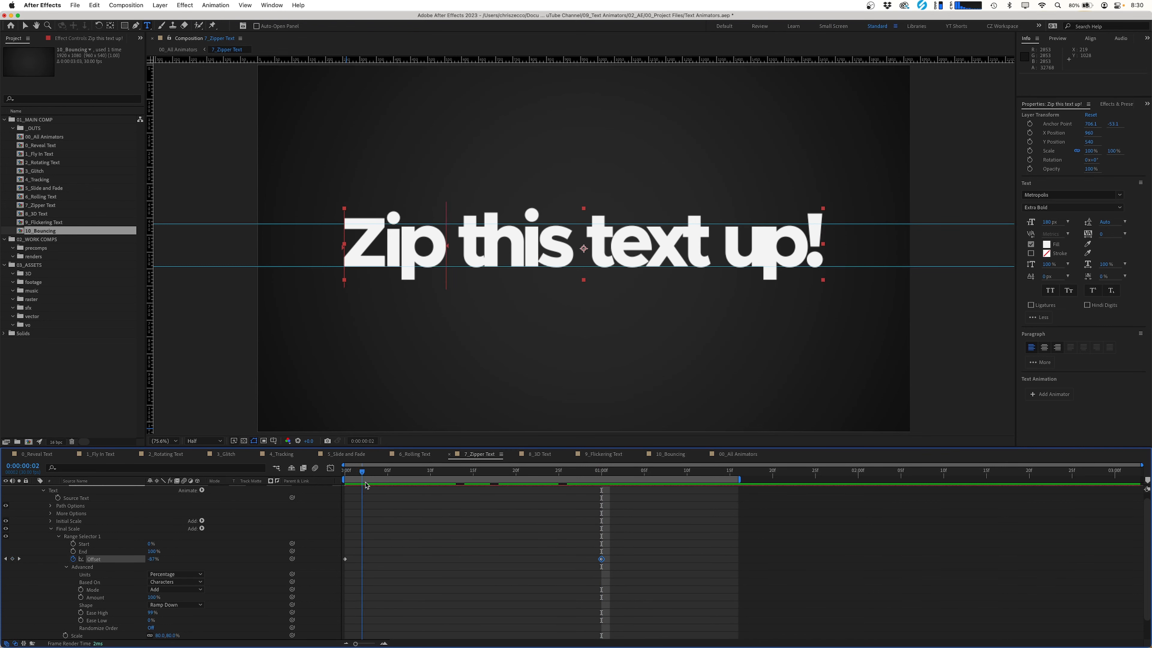
key("space")
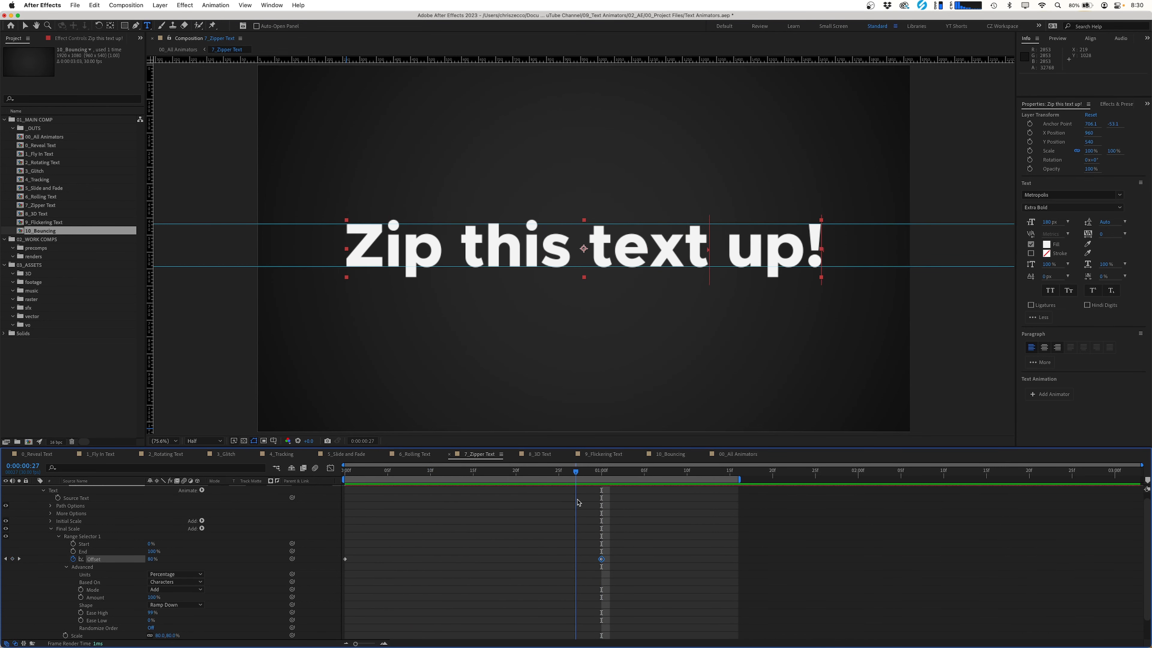
Duplicate the Initial Scale animator, place the copy below Final Scale and name it Initial POS.
left_click(51, 529)
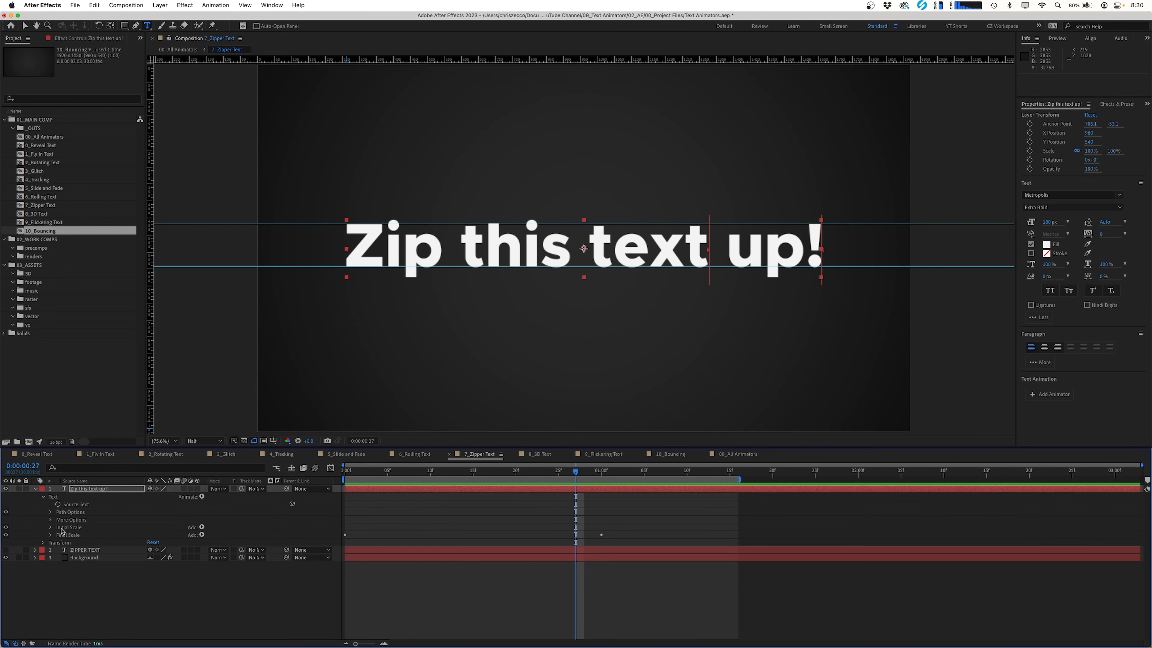
left_click(72, 529)
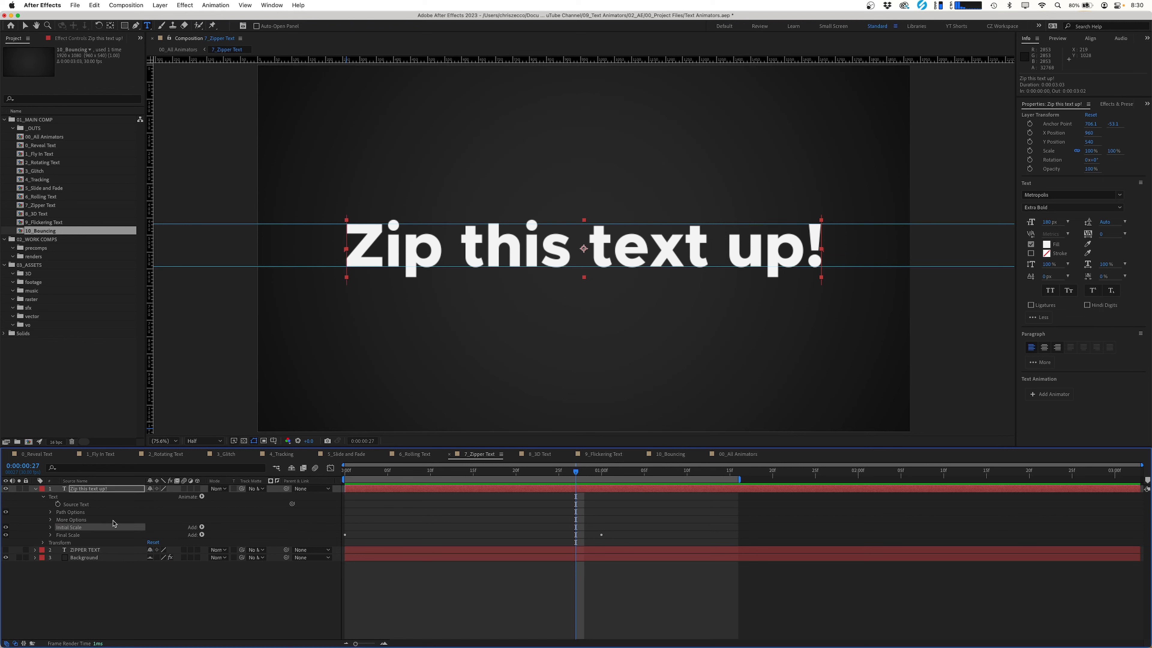
key("super+d")
left_click_drag(72, 535, 65, 543)
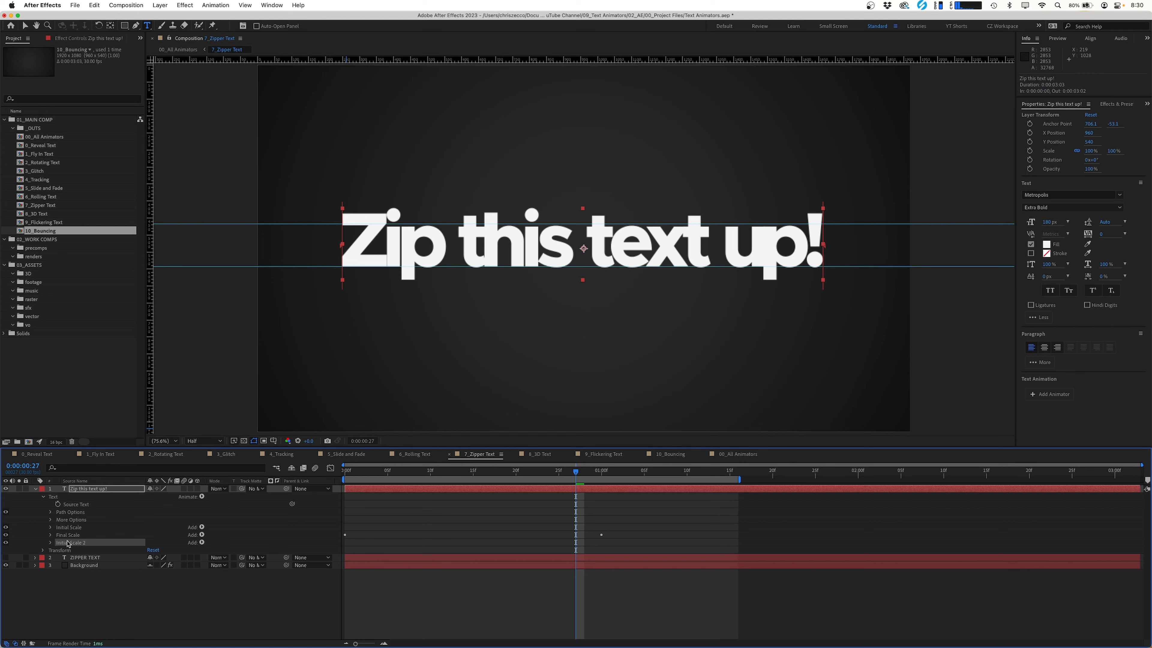
key("Return")
type("Initial POS")
key("Return")
Replace Initial POS's Scale property with Position and set it to 0, 150.
left_click(51, 543)
left_click(202, 542)
mouse_move(206, 545)
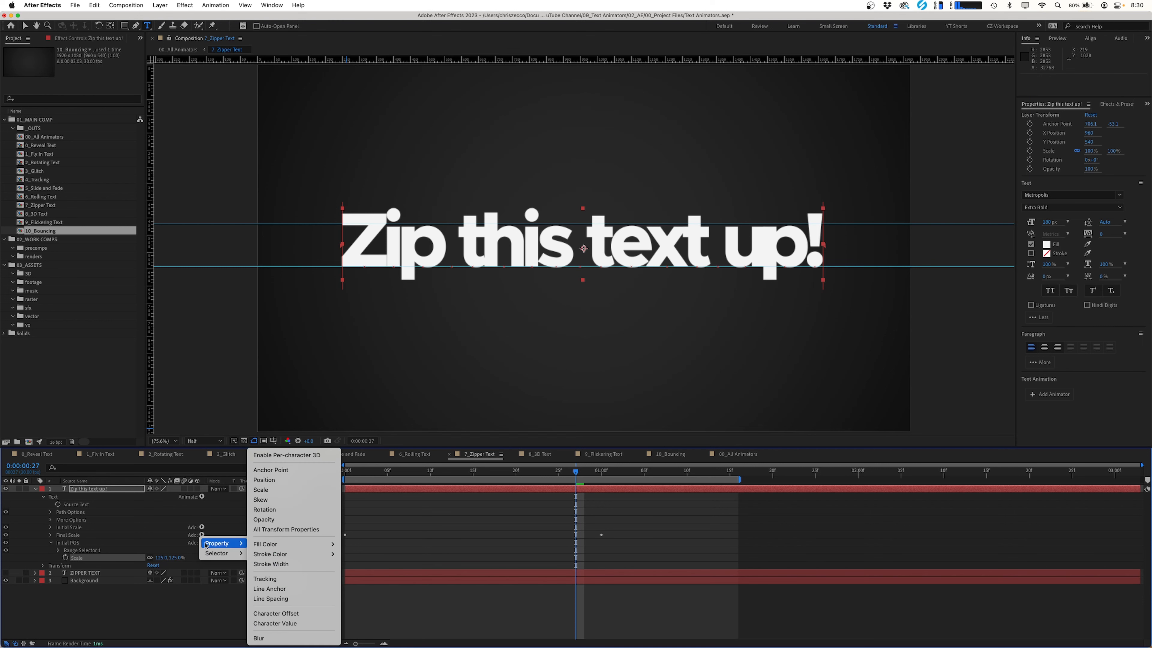
left_click(264, 479)
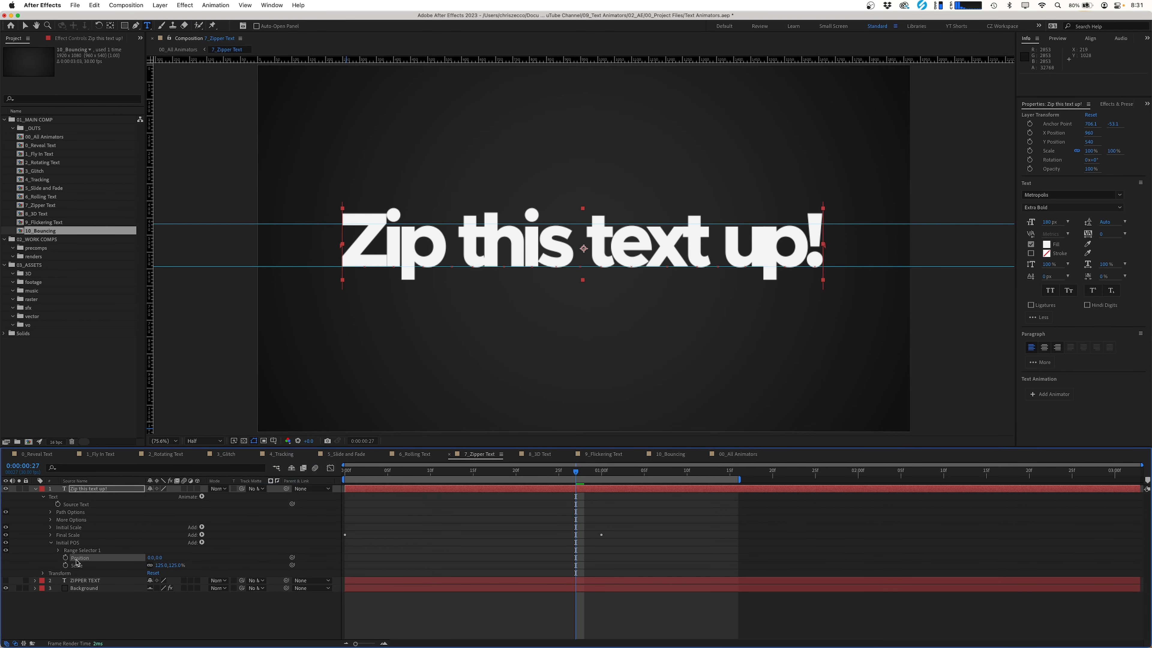
key("Delete")
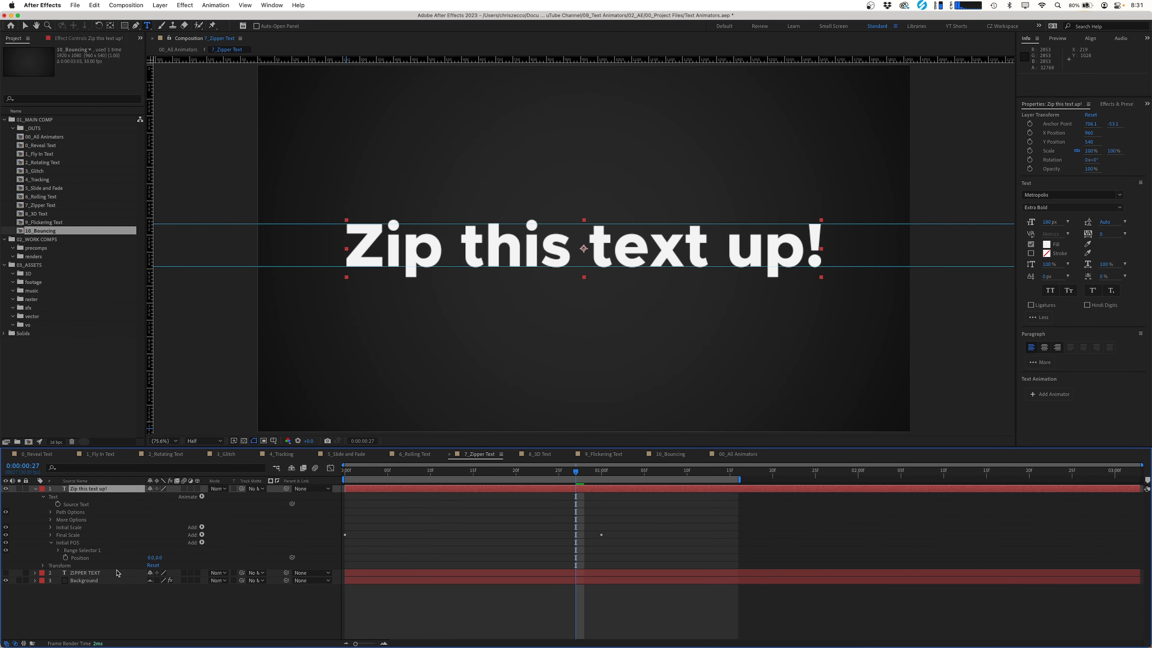
left_click_drag(159, 557, 228, 556)
key("k")
Add an expression selector to Initial POS and open its Amount expression.
left_click(202, 542)
mouse_move(223, 553)
left_click(268, 572)
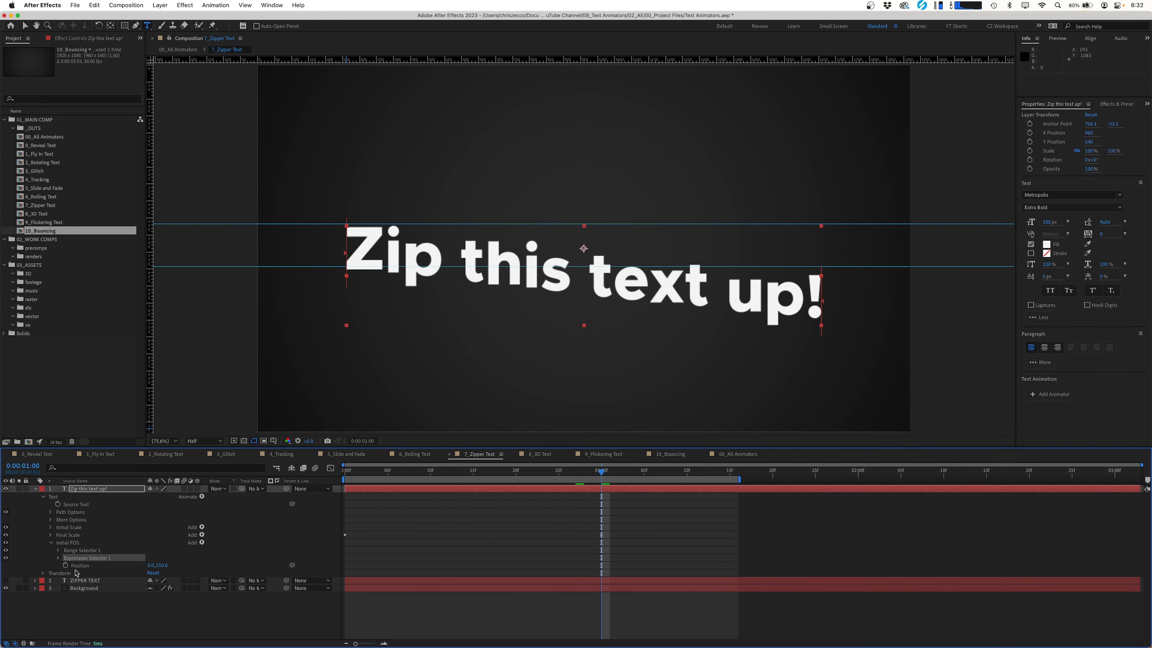
left_click(58, 558)
left_click(66, 573)
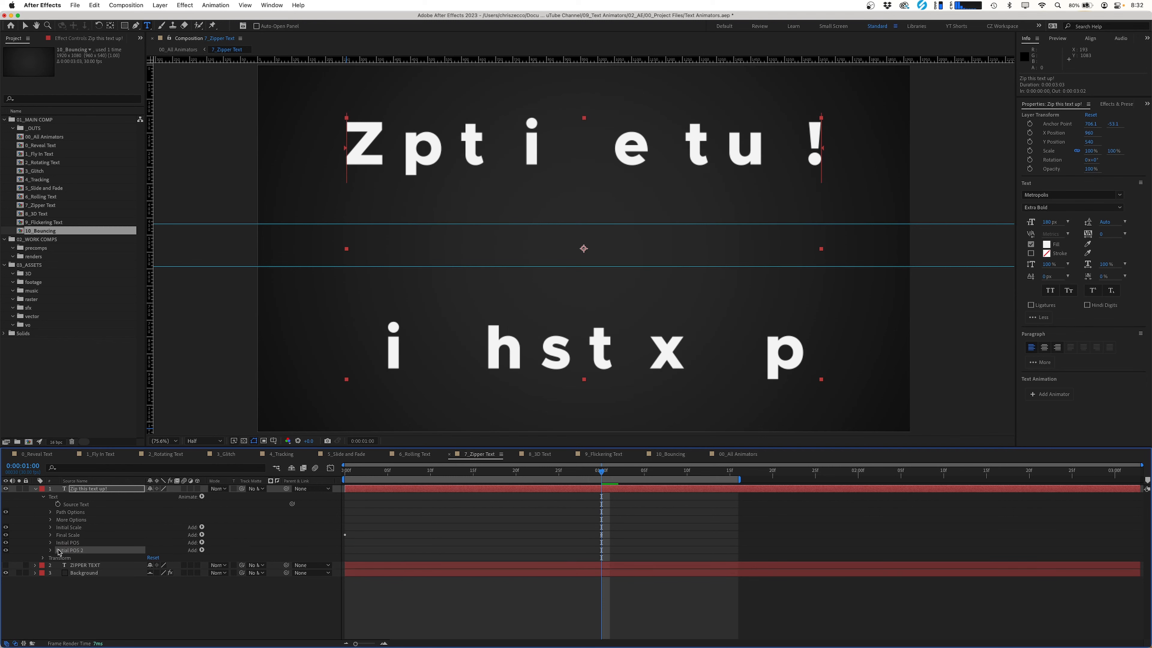
Set the Position of the duplicated animator Initial POS 2 to 0, -150.
left_click(51, 550)
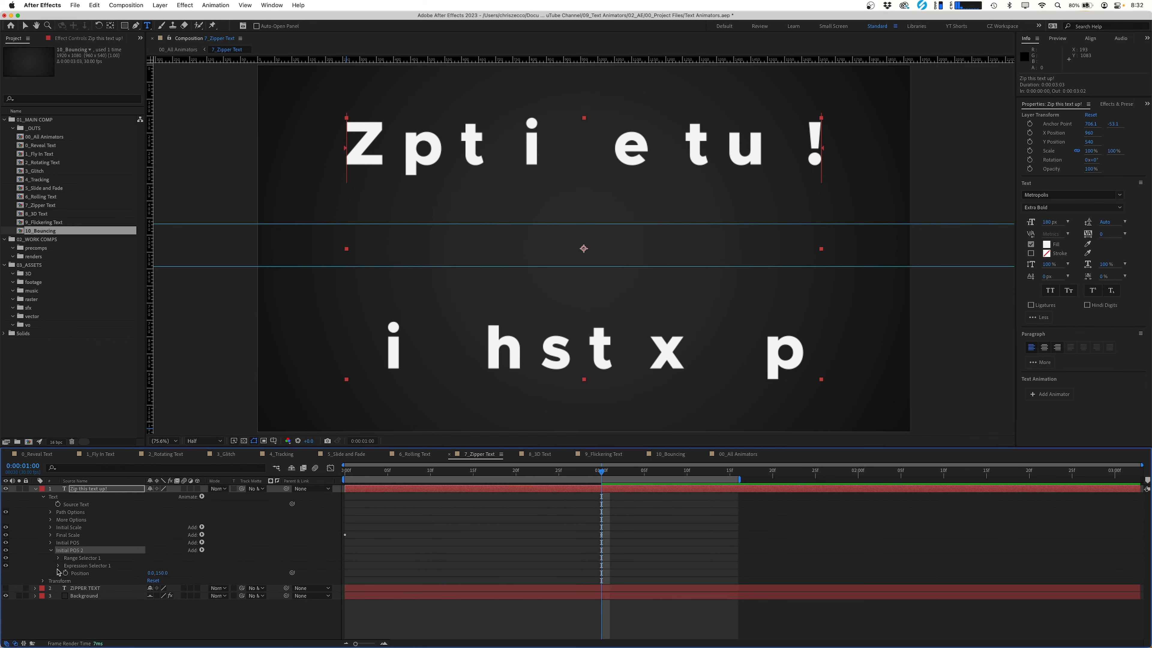
left_click(162, 573)
key("Right")
type("-")
key("Return")
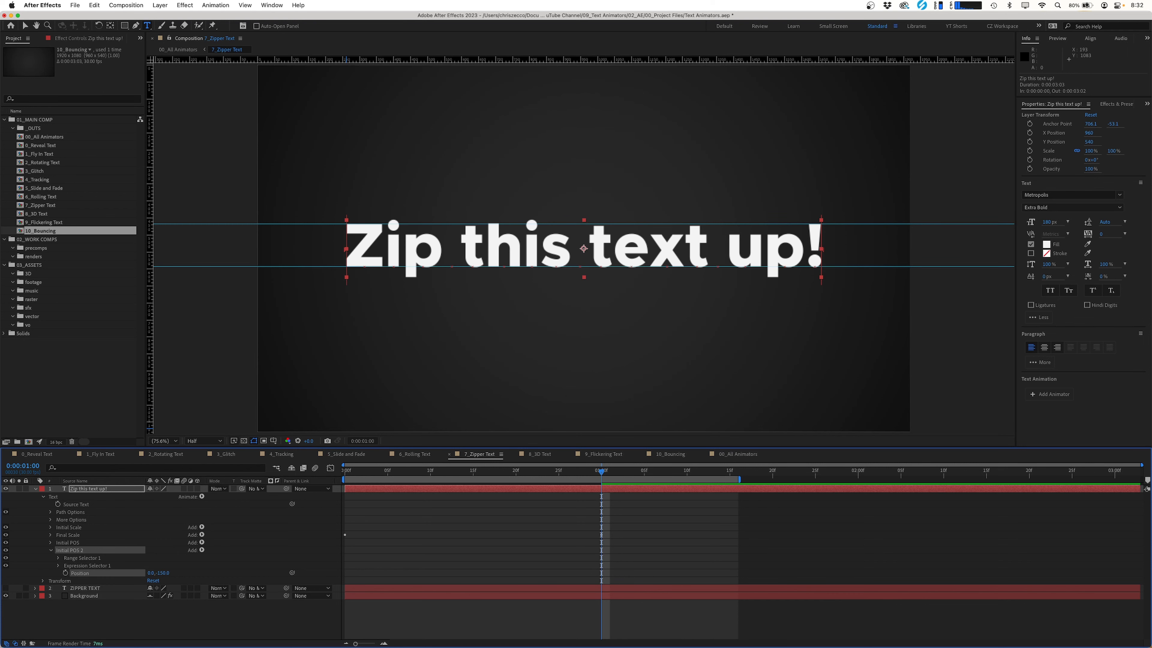
Rename the Initial POS 2 animator as Final POS.
left_click(58, 558)
key("f")
key("i")
key("n")
key("a")
key("l")
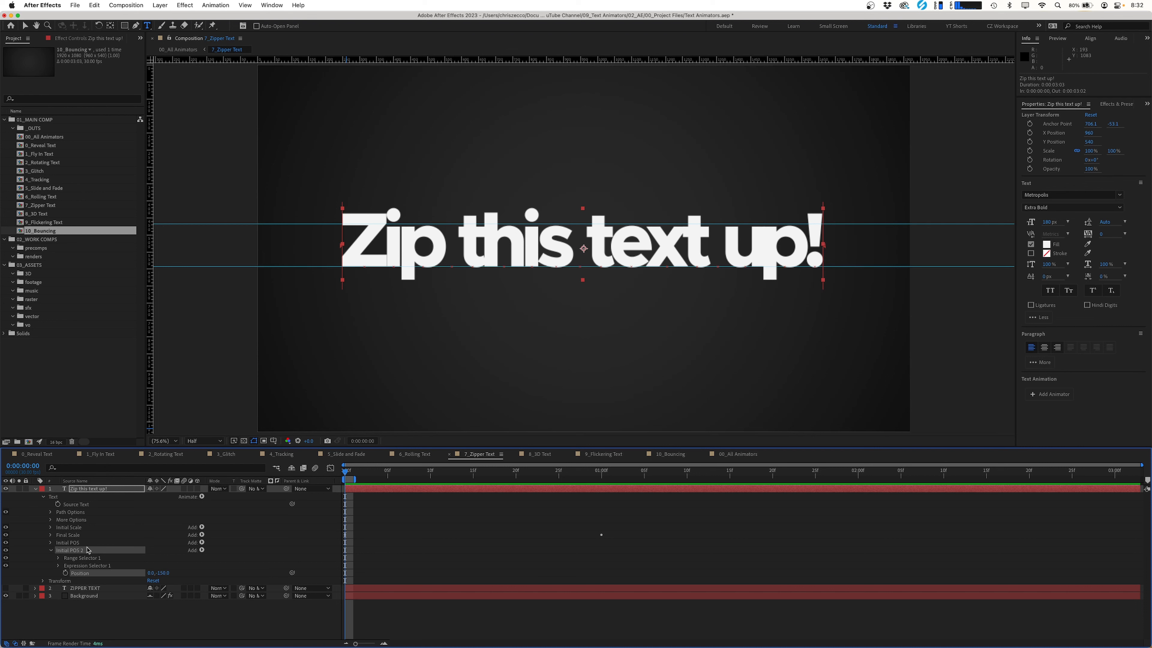
key("Return")
type("Final POS")
key("Return")
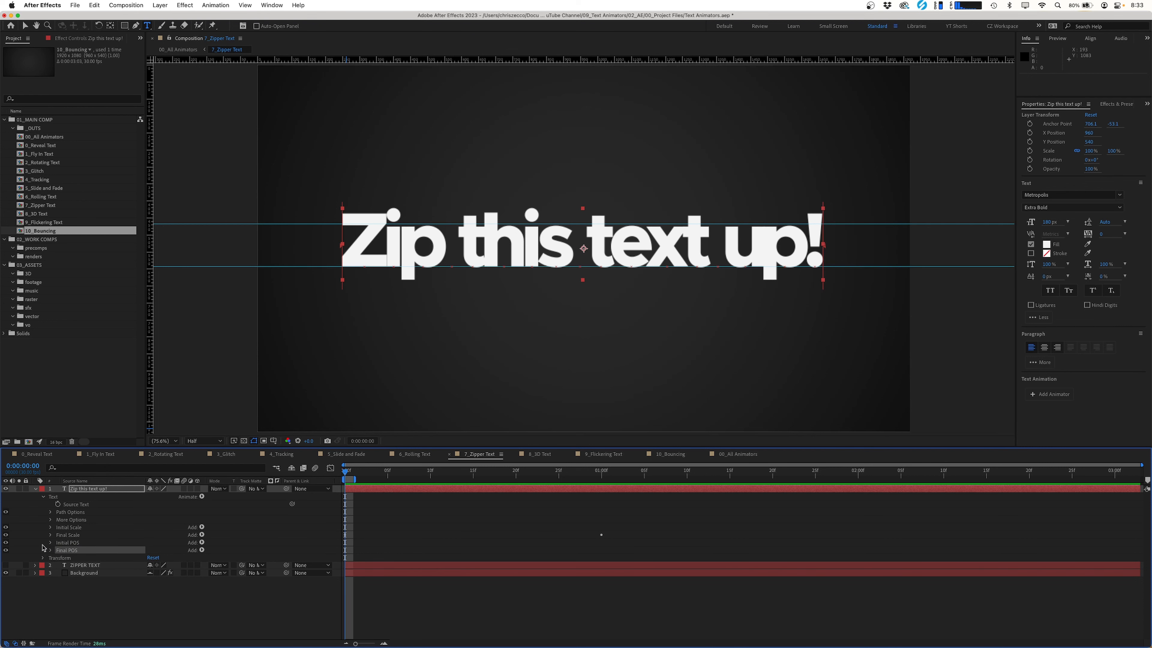
Keyframe the Offset of Final POS's range selector from -100% at the start to 100% at 1 second.
left_click(50, 552)
left_click(51, 551)
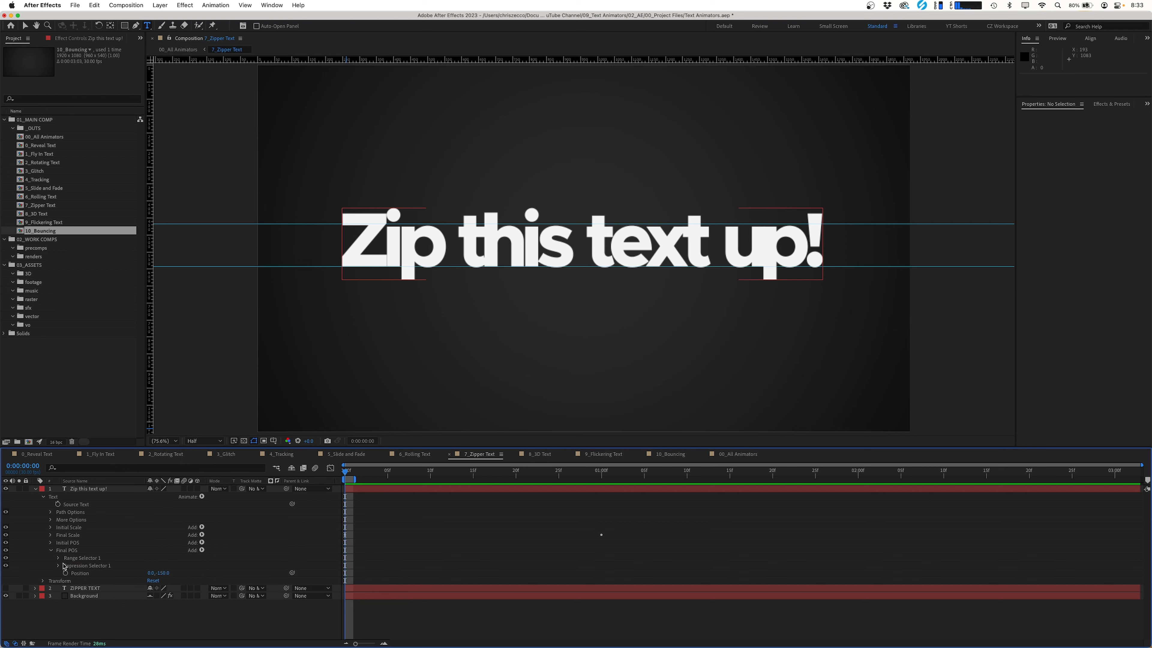
left_click(59, 558)
left_click(73, 581)
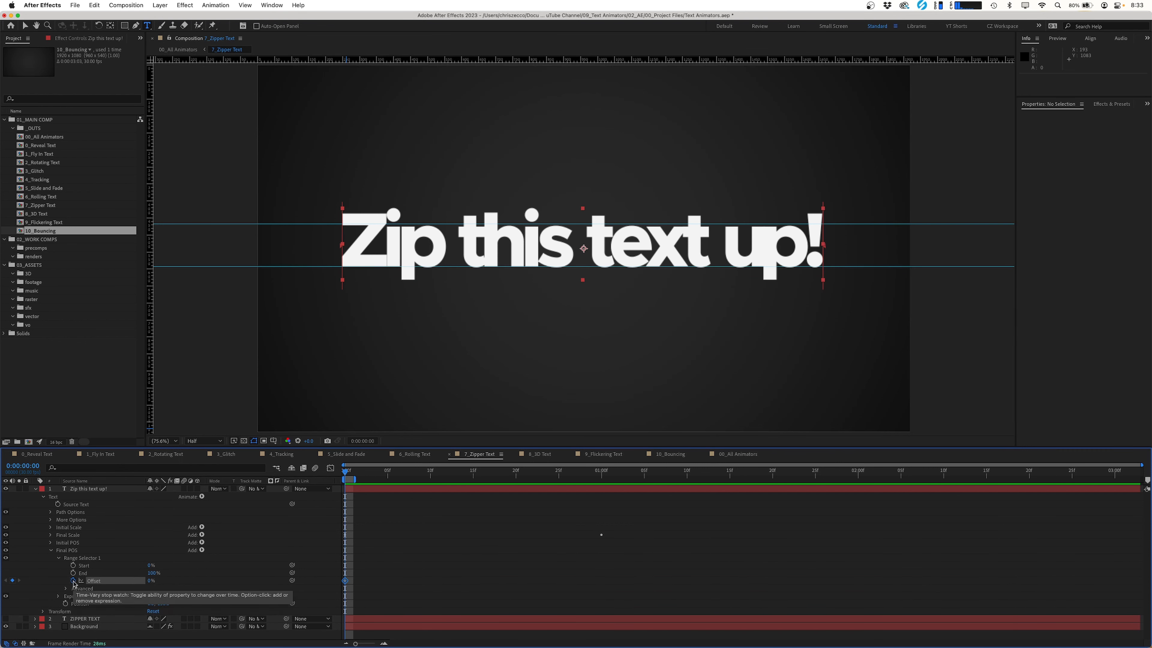
left_click(150, 581)
type("-100")
key("Return")
key("shift+Page_Down")
key("shift+Page_Down")
key("shift+Page_Down")
left_click(154, 581)
type("100")
key("Return")
Set Final POS's range Shape to Ramp Down with Ease High at 100%, and preview the animation.
left_click(66, 589)
left_click(165, 606)
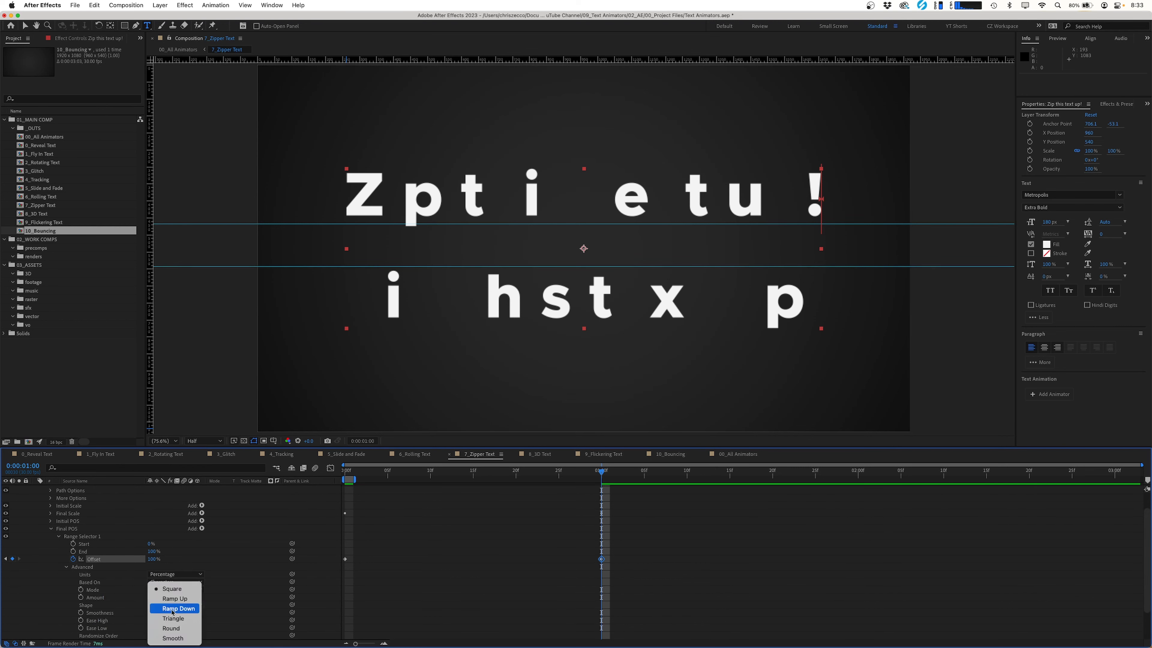
left_click(172, 608)
left_click(150, 612)
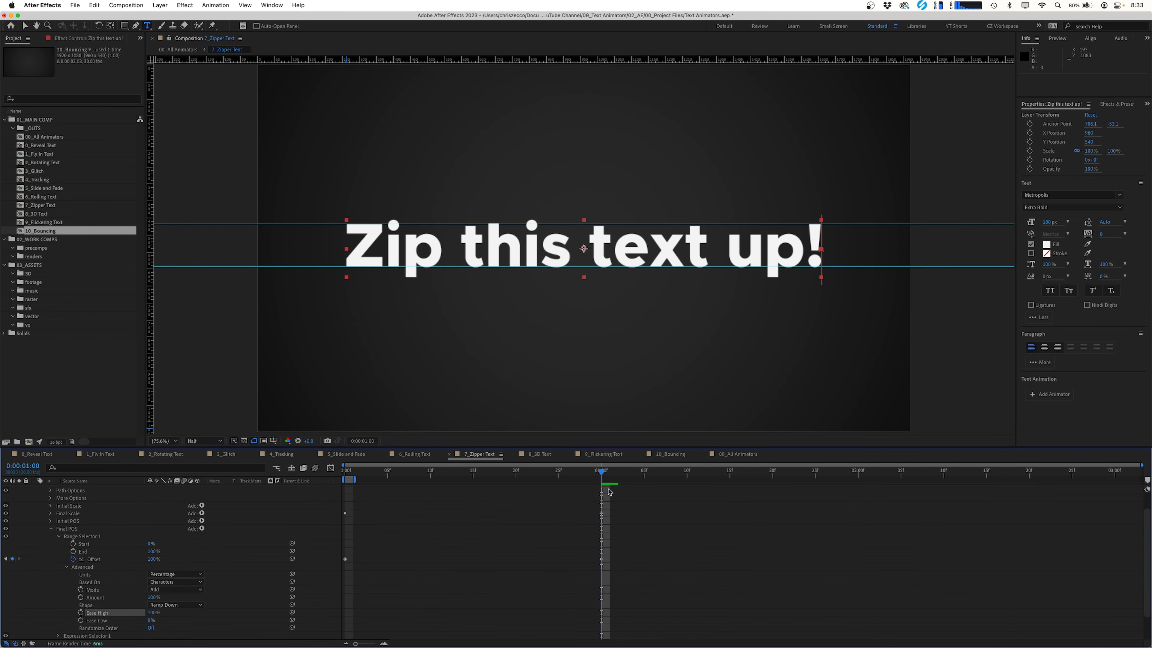
key("space")
key("space")
Add an opacity animator to the text at the start of the timeline, name it Initial OP and set its Opacity to 0%.
left_click(50, 528)
key("Home")
left_click(202, 497)
left_click(223, 549)
left_click(72, 558)
key("Return")
type("I")
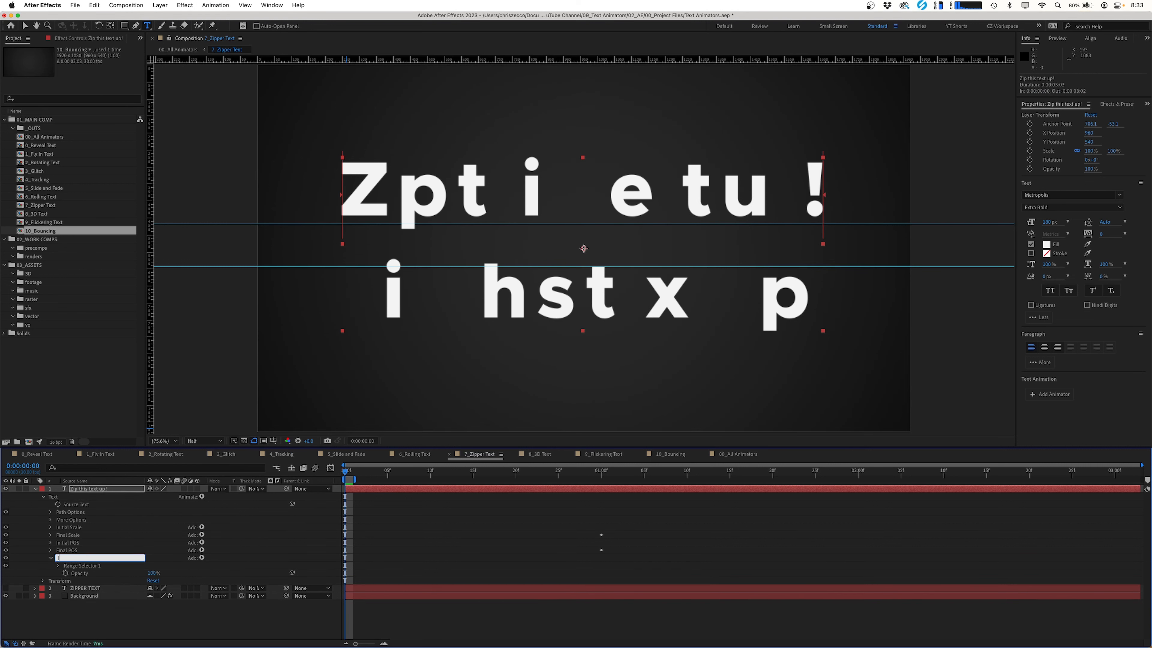
type("nitial OP")
key("Return")
left_click(154, 572)
type("0")
key("Return")
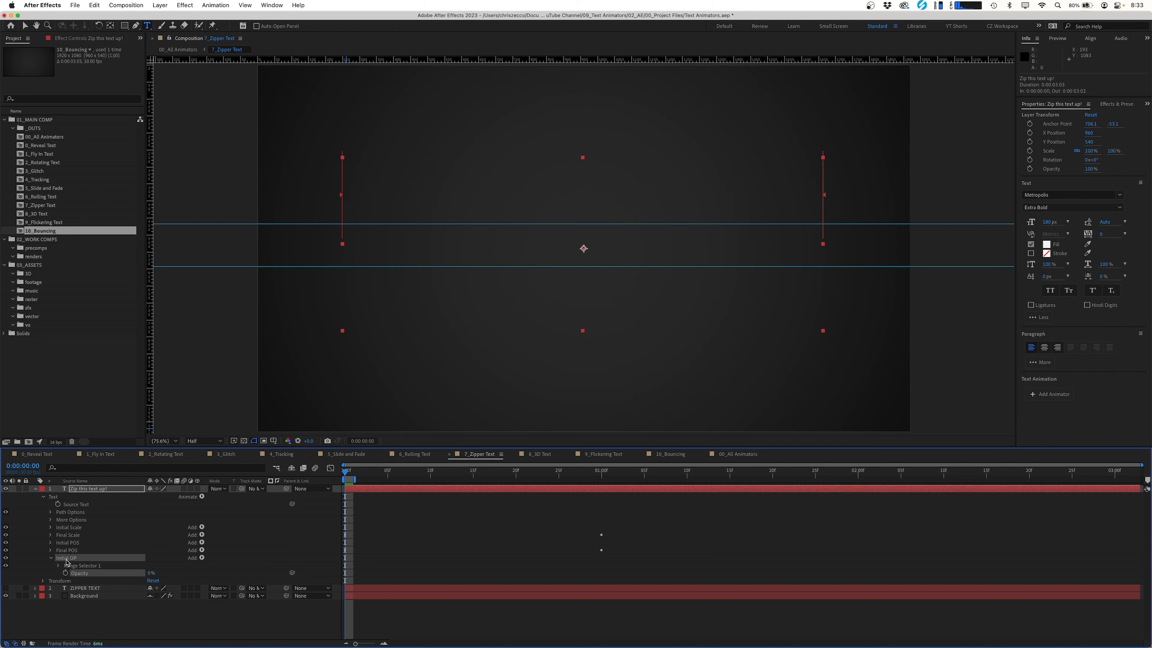
Duplicate the Initial OP animator, name the copy End OP and set its Opacity to 100%.
key("super+d")
key("Return")
type("End OP")
key("Return")
left_click(50, 581)
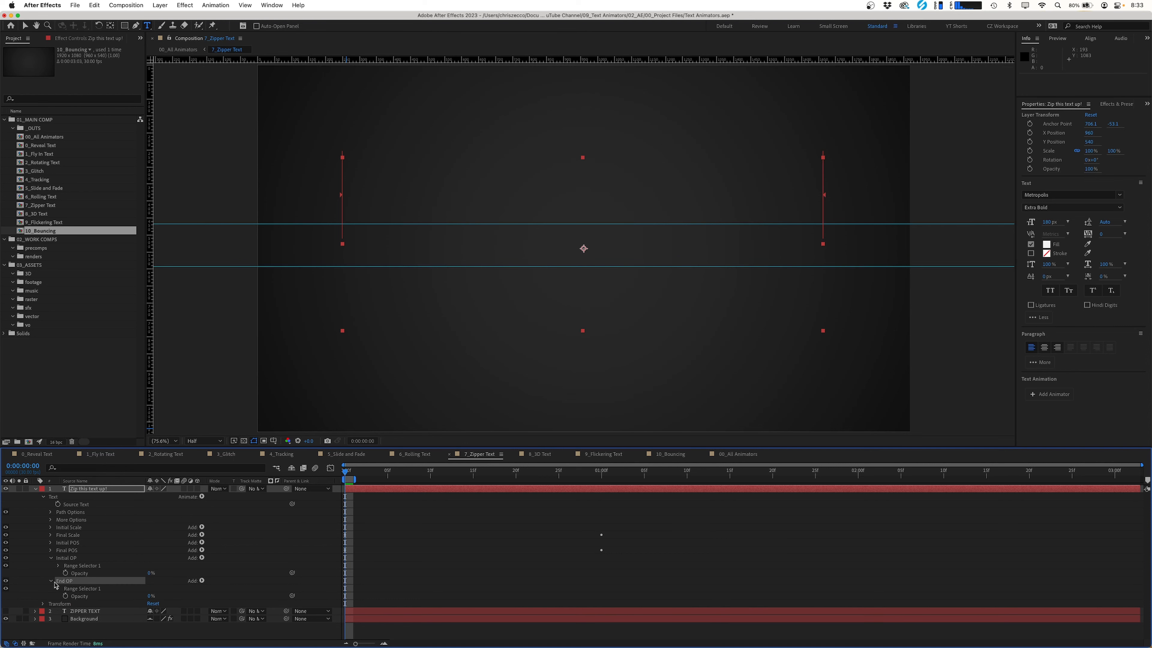
left_click_drag(151, 595, 216, 594)
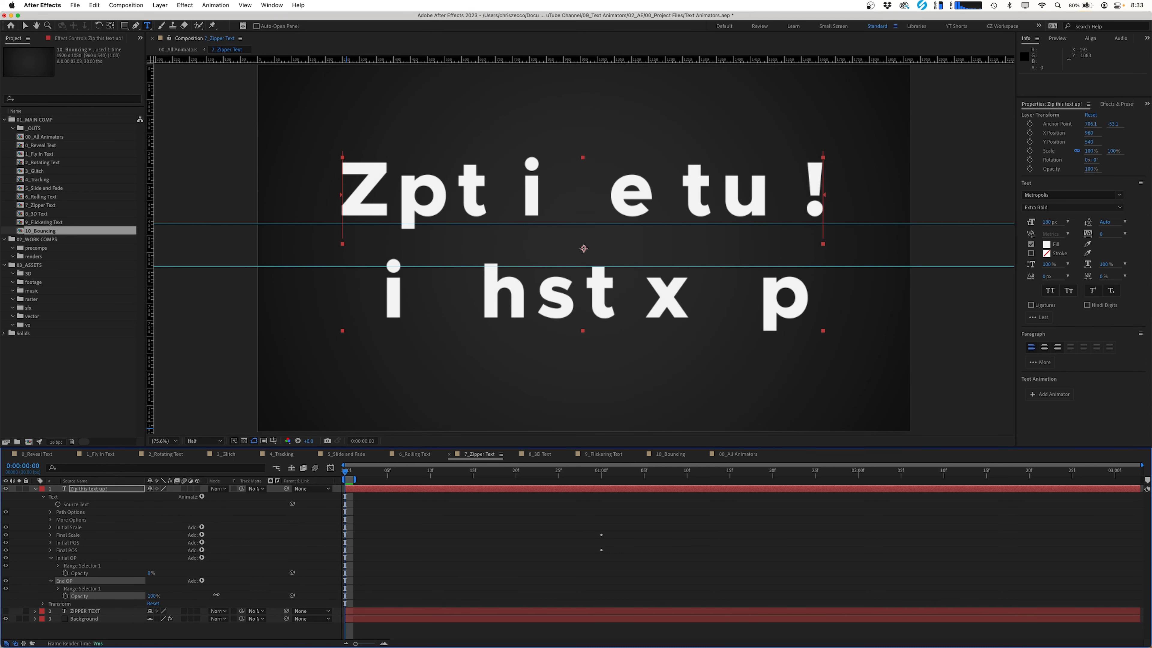
Keyframe the Offset of End OP's range selector from -100% at the start to 100% at 1 second.
left_click(58, 588)
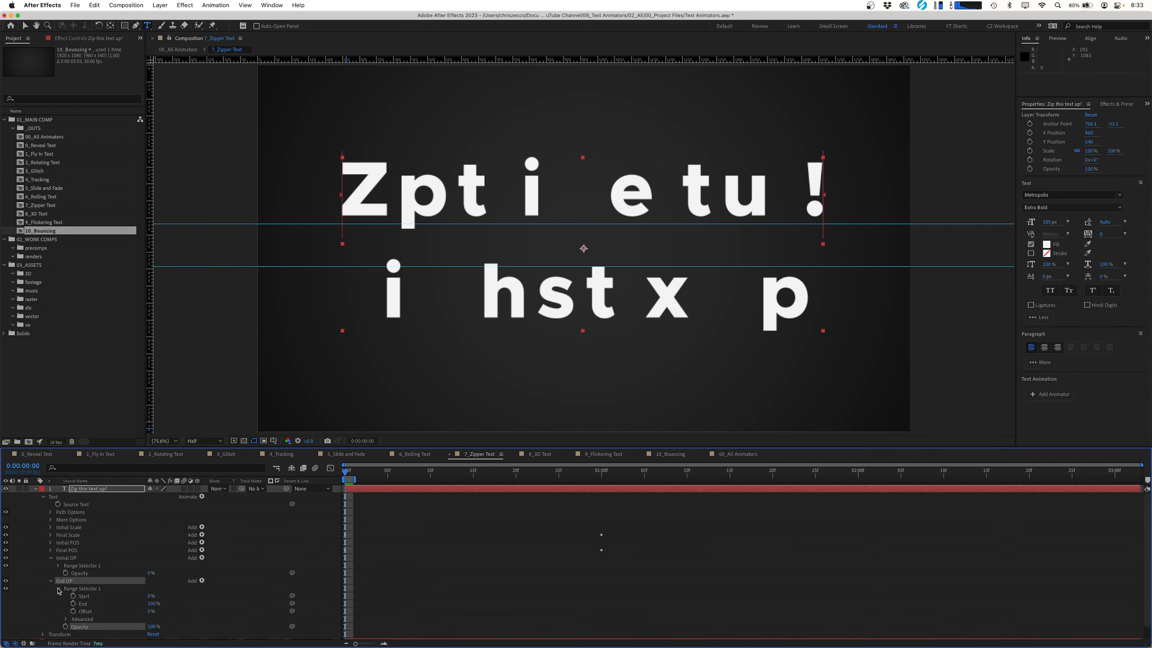
left_click(74, 611)
key("k")
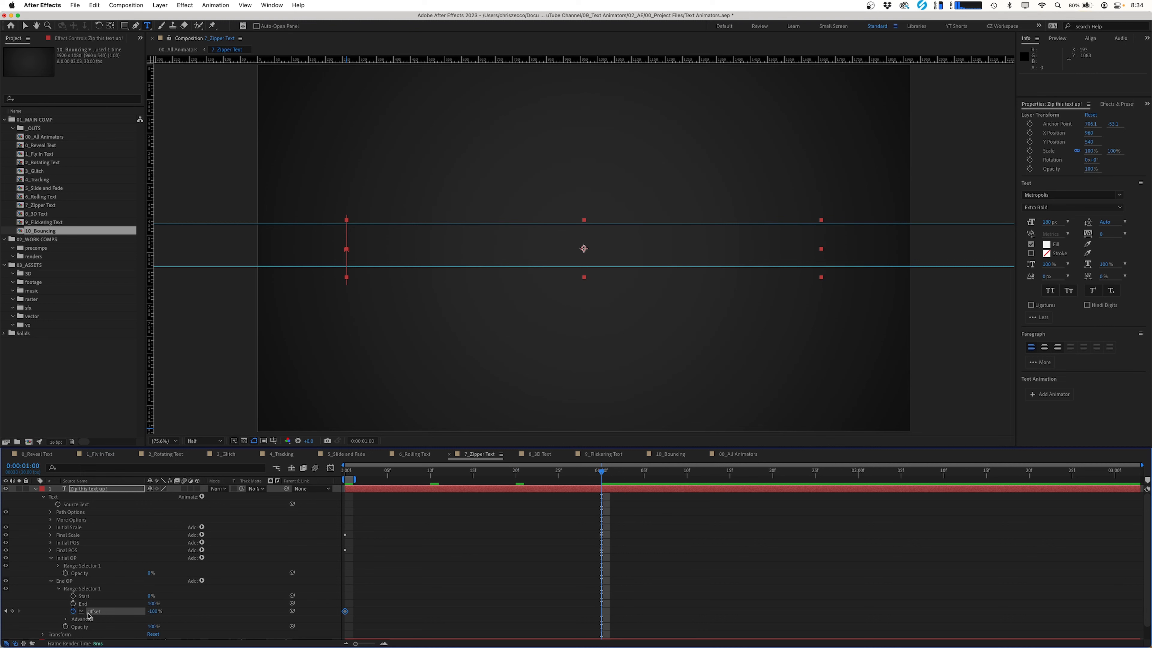
left_click_drag(152, 611, 265, 612)
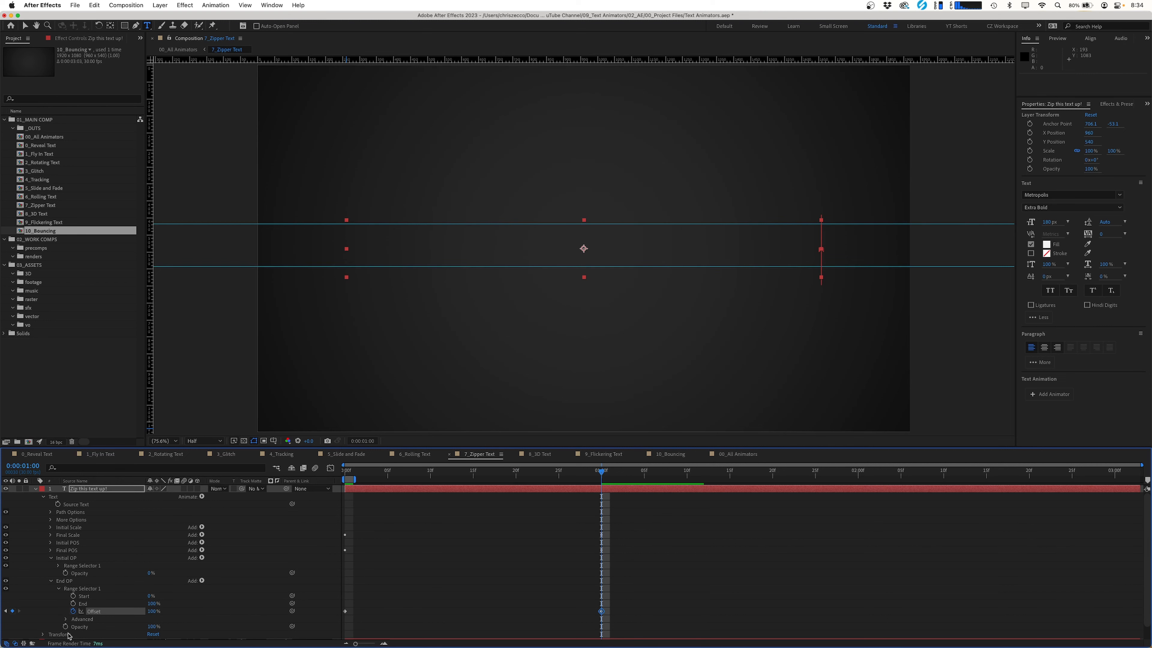
Set the Shape of End OP's range selector to Ramp Down and scrub through the animation near 1 second.
left_click(66, 619)
left_click(154, 605)
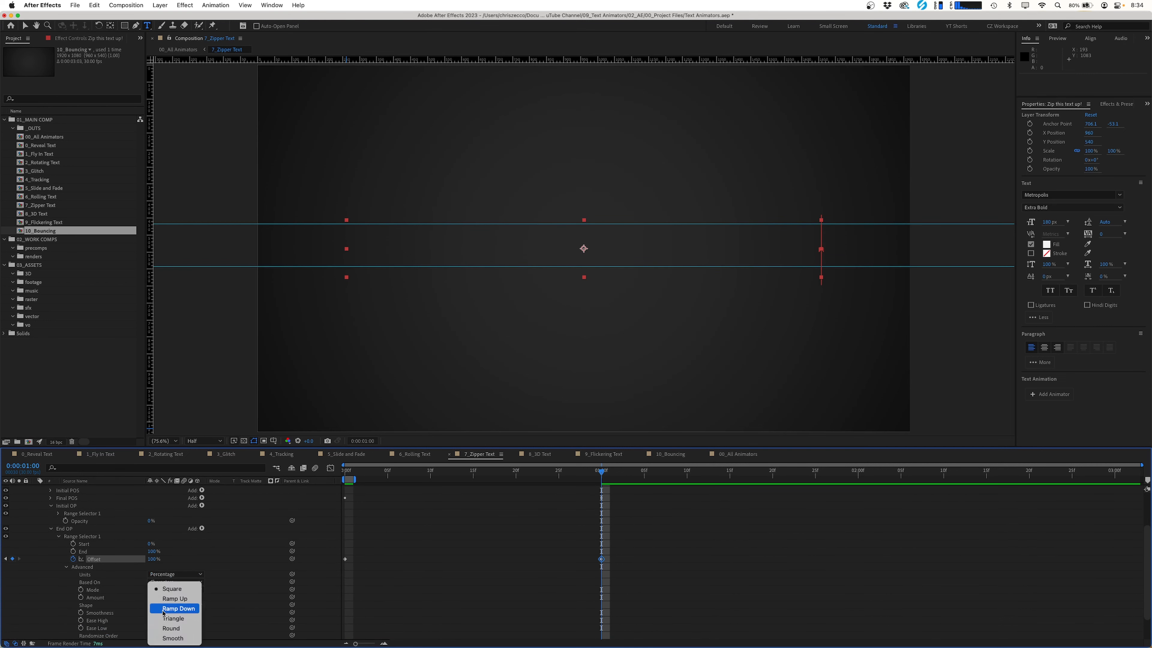
left_click(159, 611)
key("u")
key("u")
left_click(158, 613)
left_click_drag(601, 472, 589, 499)
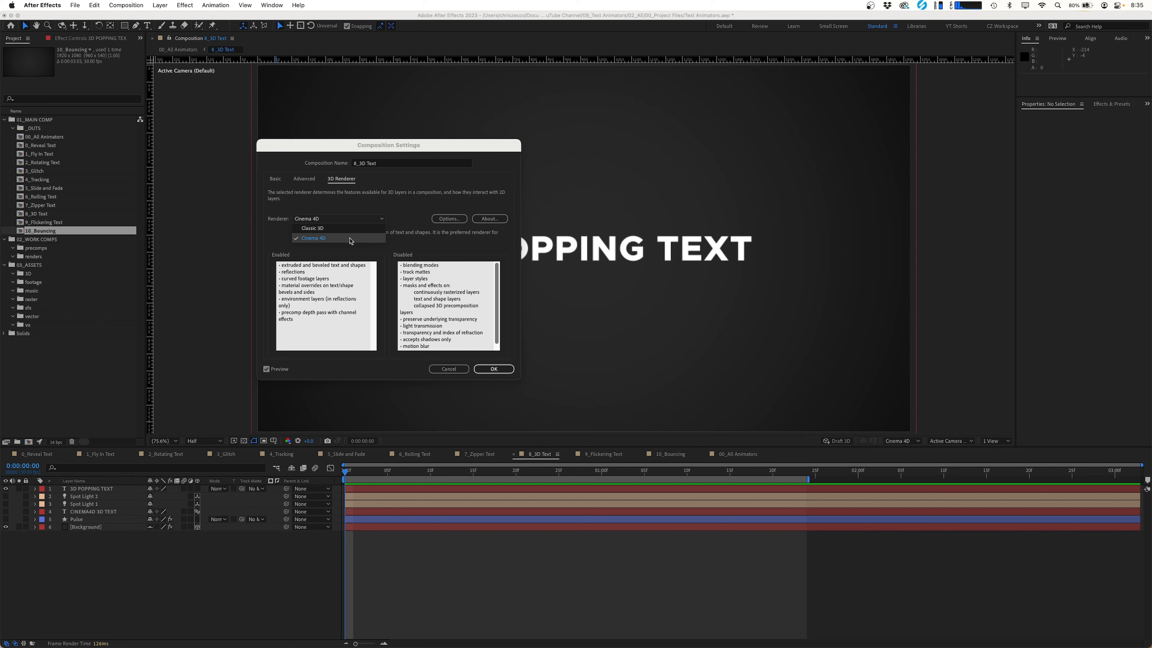
Set the 3D renderer of the 8_3D Text composition to Cinema 4D.
left_click(329, 239)
left_click(494, 368)
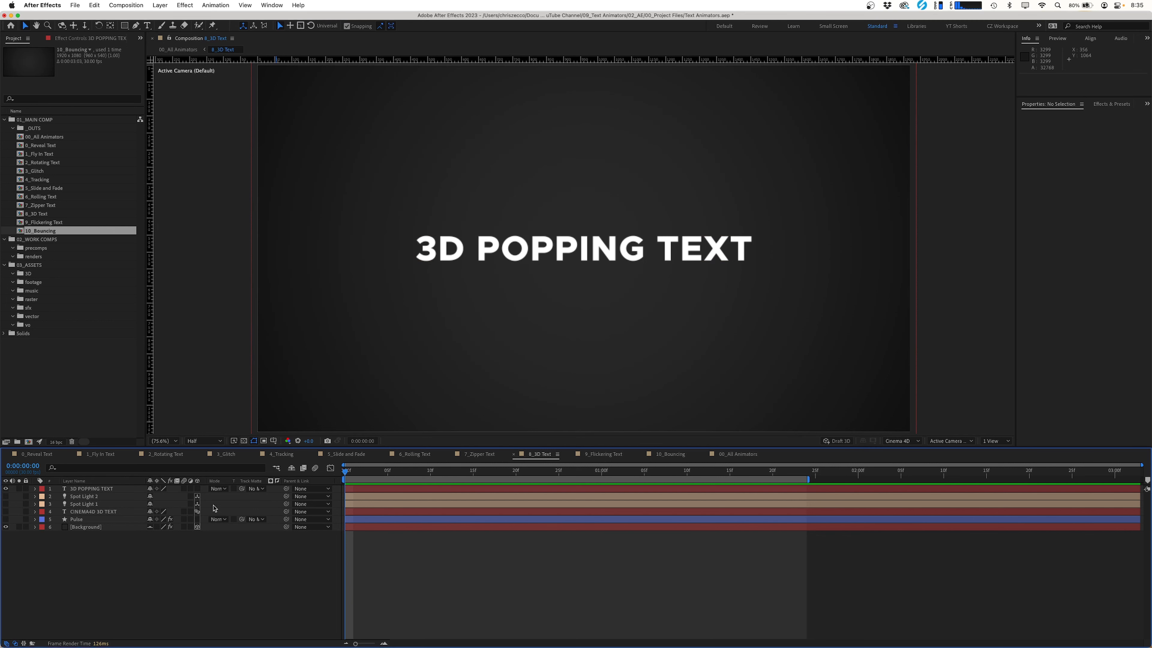
Make the 3D POPPING TEXT layer 3D and set its Bevel Style to Concave in the geometry options.
left_click(36, 488)
left_click(43, 512)
left_click(171, 519)
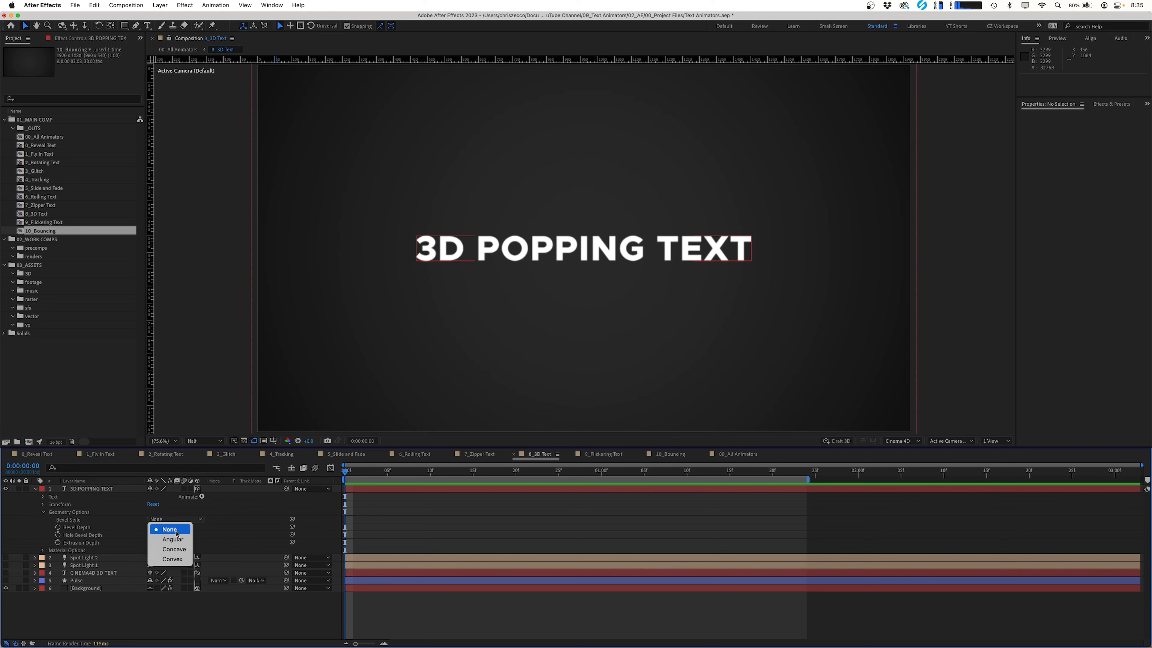
left_click(177, 550)
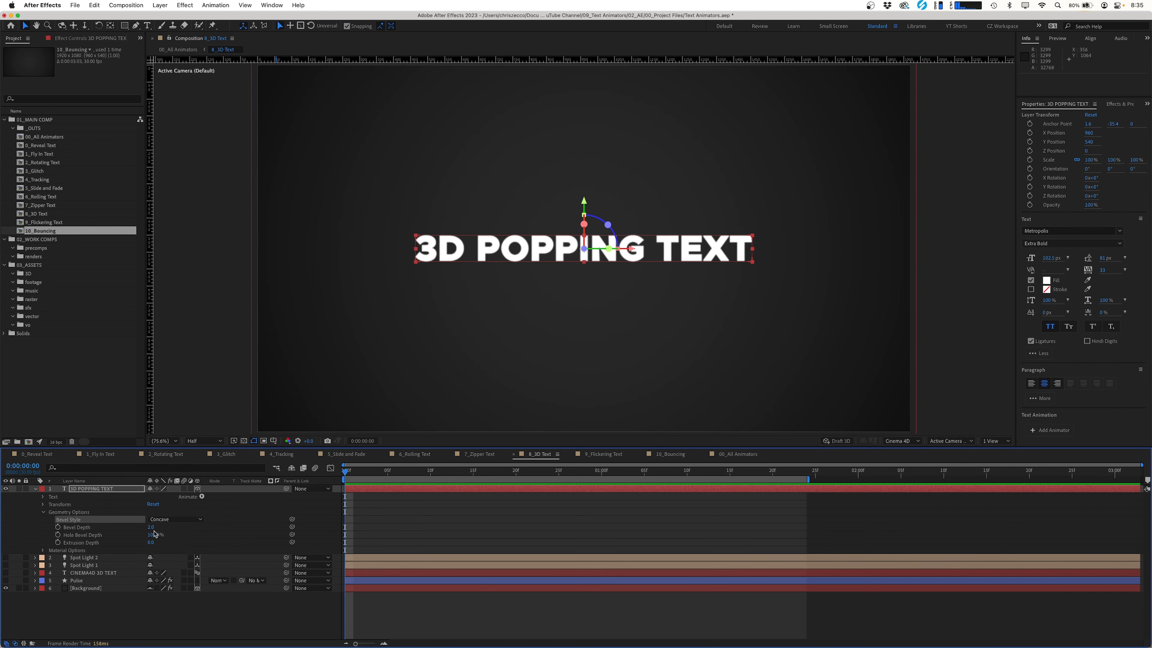
Set the Extrusion Depth of the 3D POPPING TEXT layer to 100, deselect it and view frame 1.
left_click_drag(155, 542, 182, 543)
left_click(154, 543)
type("100")
key("Return")
key("F2")
mouse_move(370, 472)
left_mouse_down()
mouse_move(591, 475)
mouse_move(354, 473)
left_mouse_up()
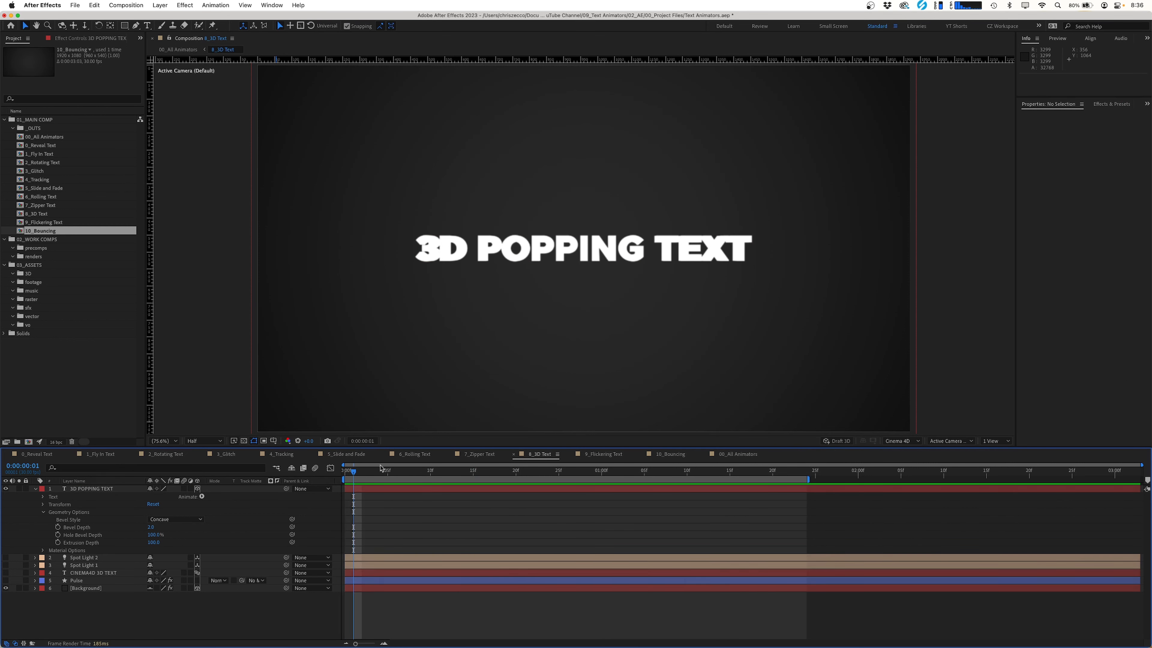
Make Spot Light 2 and Spot Light 1 visible and inspect the extruded text at Full resolution and 200% zoom.
left_click(6, 557)
left_click(6, 565)
key("super+j")
key("period")
key("period")
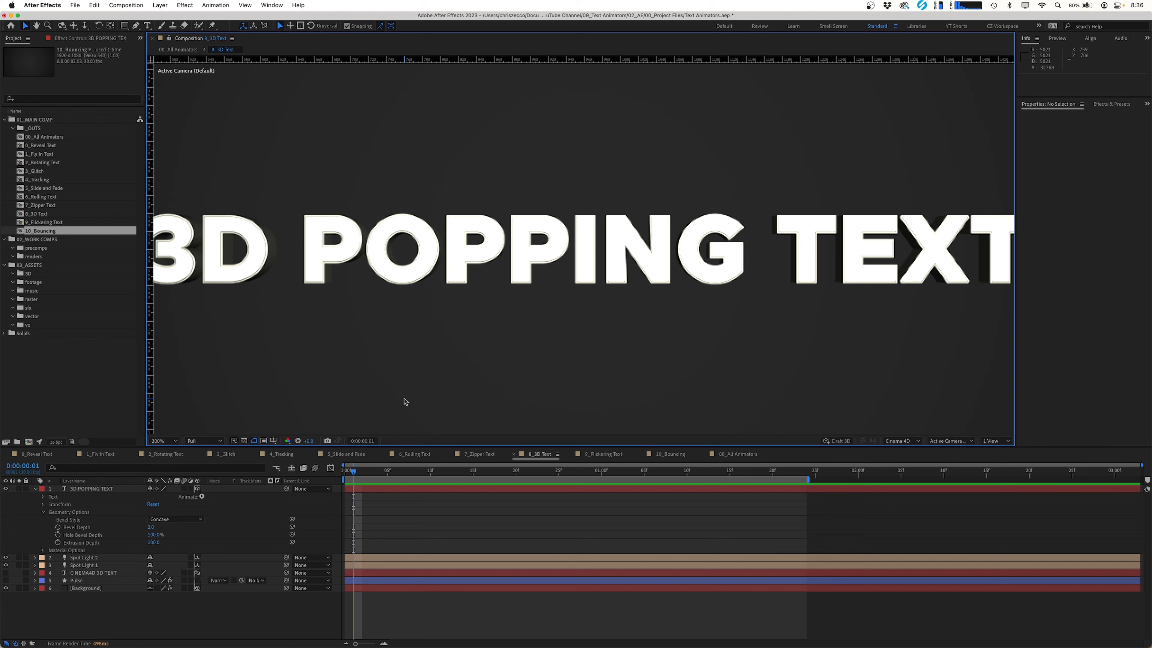
key("shift+slash")
Enable Per-character 3D on the 3D POPPING TEXT layer and add a Position animator.
left_click(137, 495)
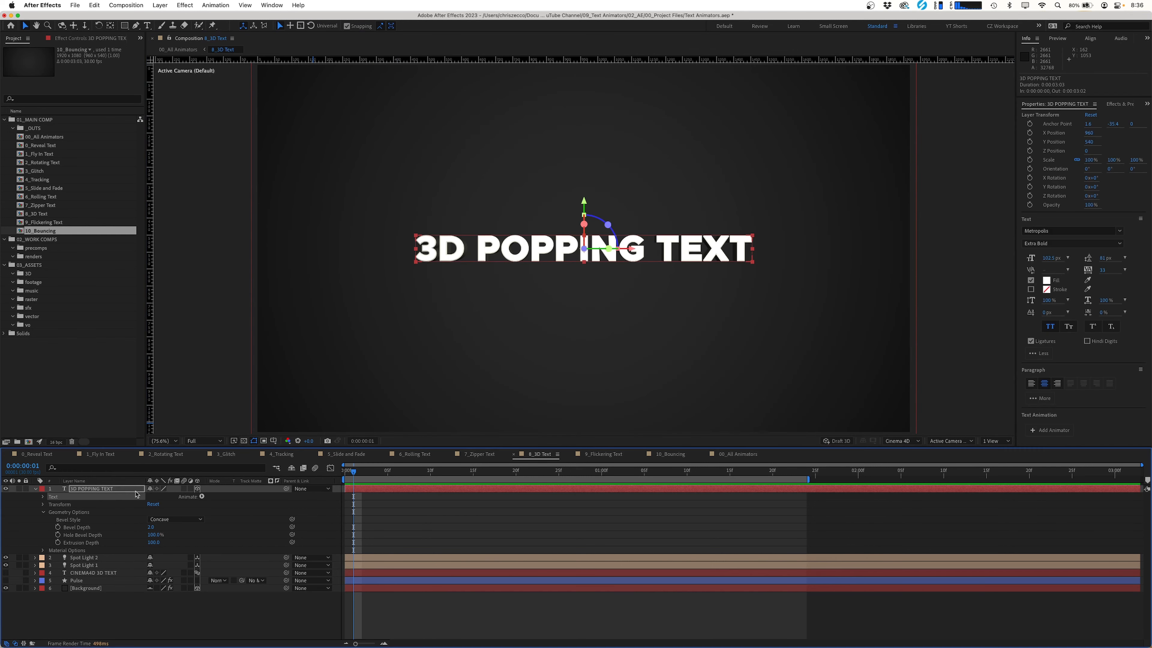
left_click(202, 497)
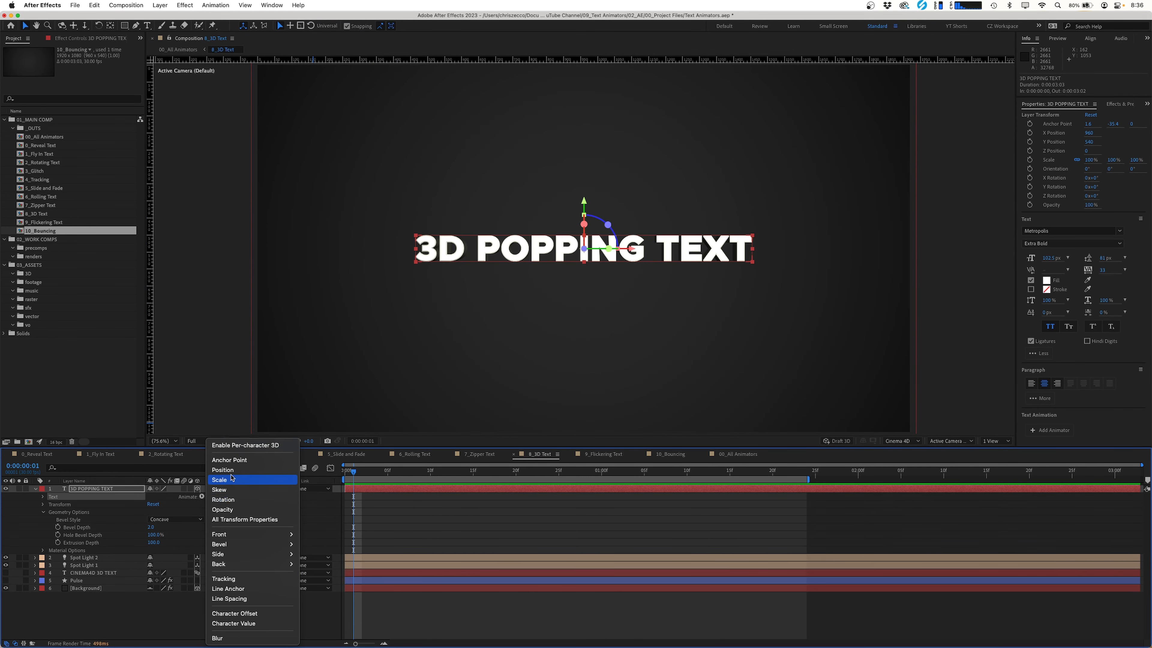
left_click(246, 445)
left_click(202, 497)
left_click(232, 470)
Rename the Position animator as Initial POS, duplicate it and name the copy POS 1.
left_click(68, 527)
key("Return")
type("Initial POS")
key("Return")
key("super+d")
key("Return")
type("POS 1")
Set the Z Position of the POS 1 animator to -500.
left_click(50, 535)
left_click_drag(168, 551, 1, 553)
left_click(170, 550)
type("-400")
key("Return")
Keyframe the Offset of POS 1's range selector from -100% at the start to 100% at 1 second.
left_click(58, 542)
left_click(73, 559)
left_click_drag(354, 472, 601, 472)
left_click(154, 559)
type("100")
key("Return")
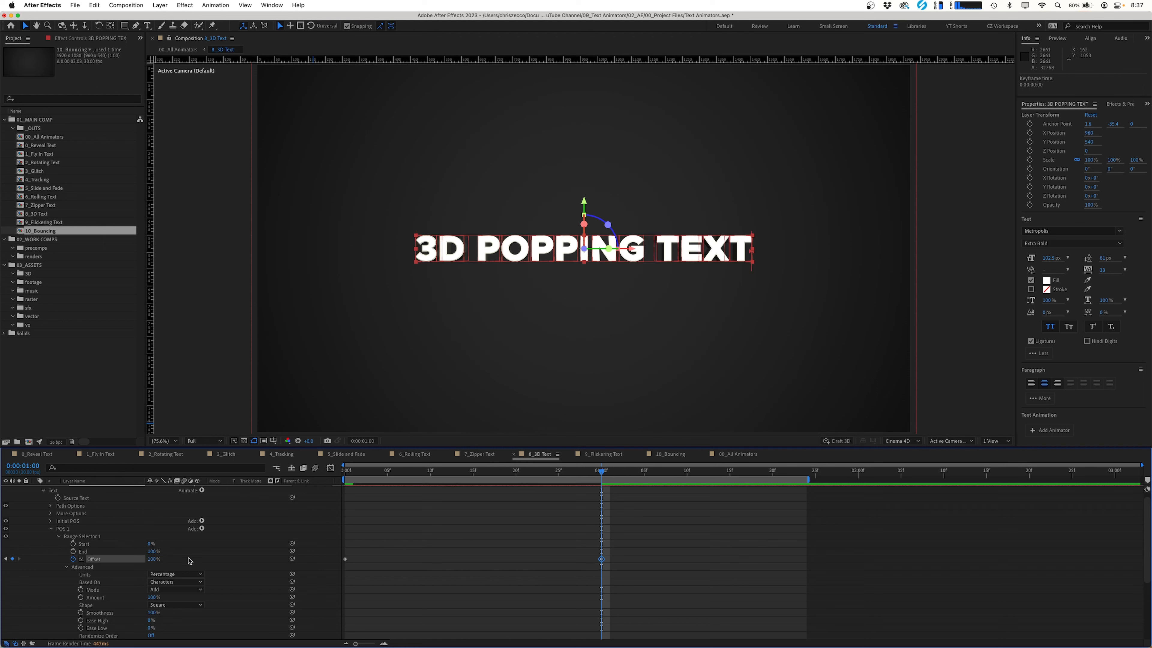
Set the Shape of POS 1's range selector to Ramp Down and its Ease High to 100%.
left_click(164, 605)
left_click(165, 609)
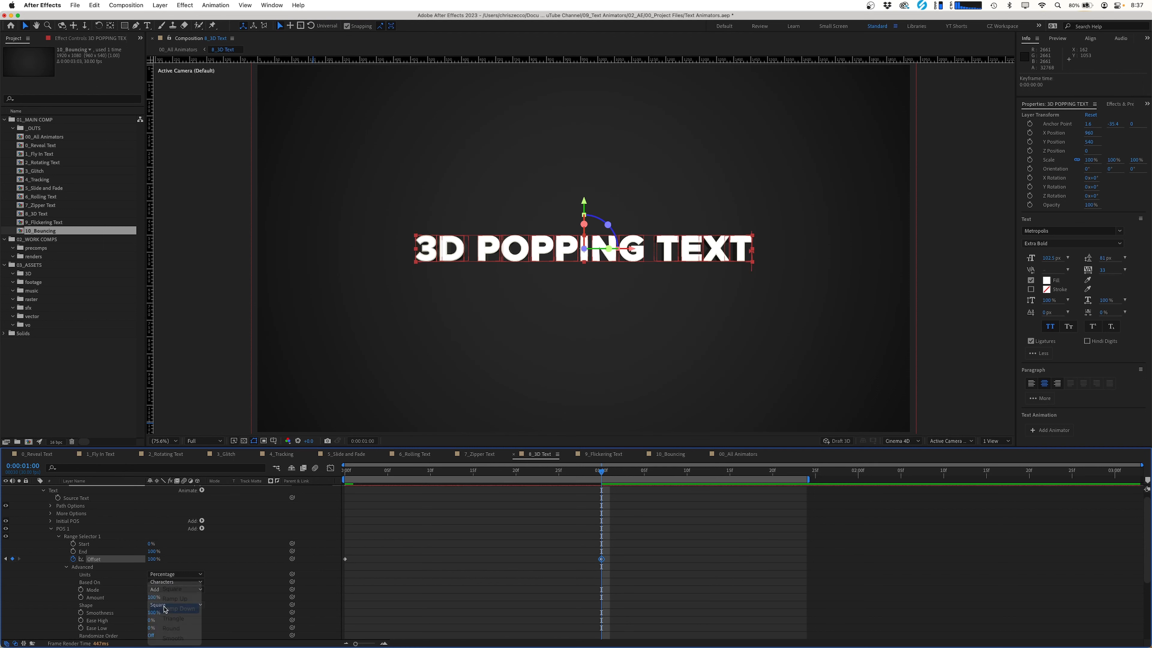
left_click_drag(151, 613, 236, 612)
Set the preview resolution to Third and play the position animation from the start.
left_click(215, 442)
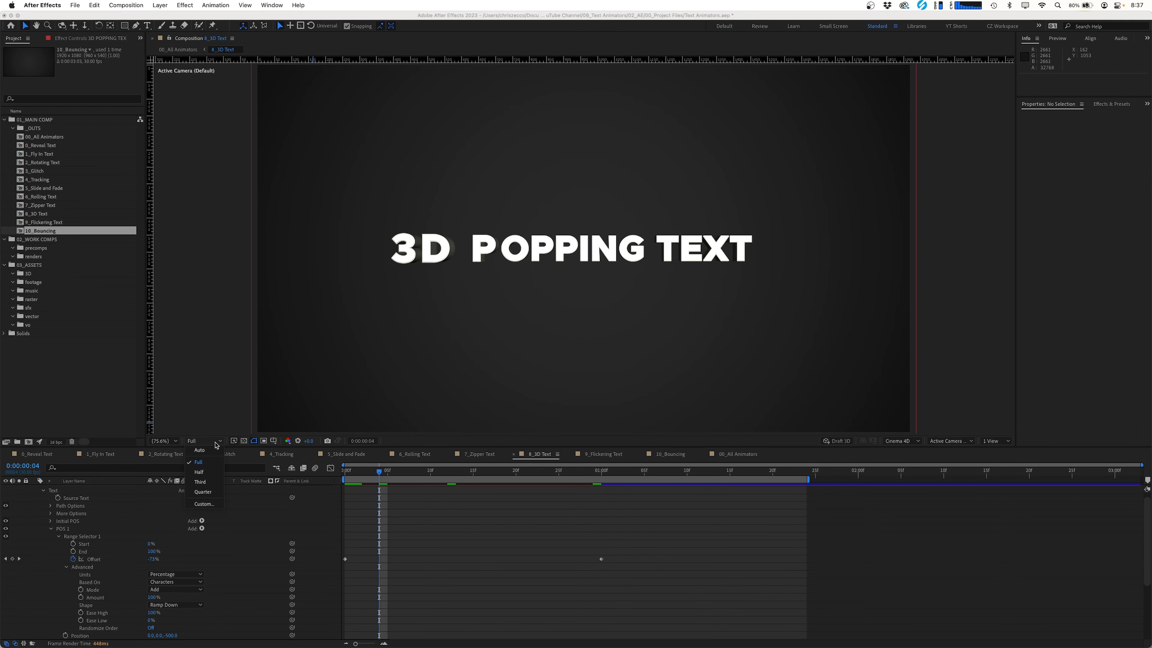
left_click(200, 482)
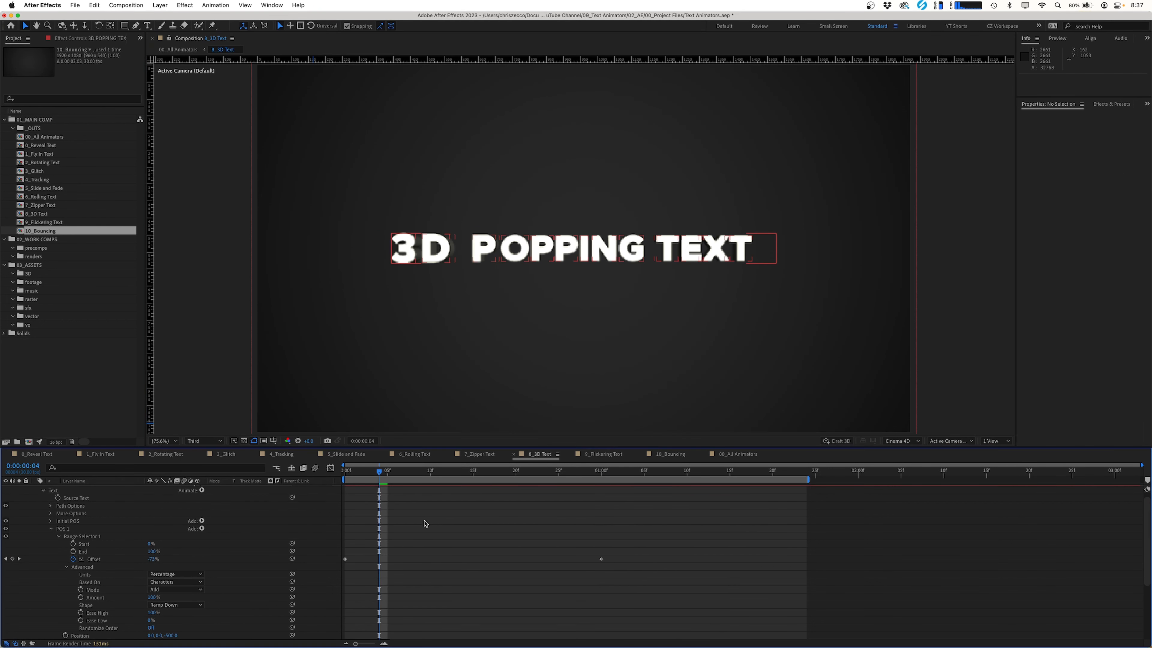
left_click_drag(379, 471, 338, 473)
key("space")
key("space")
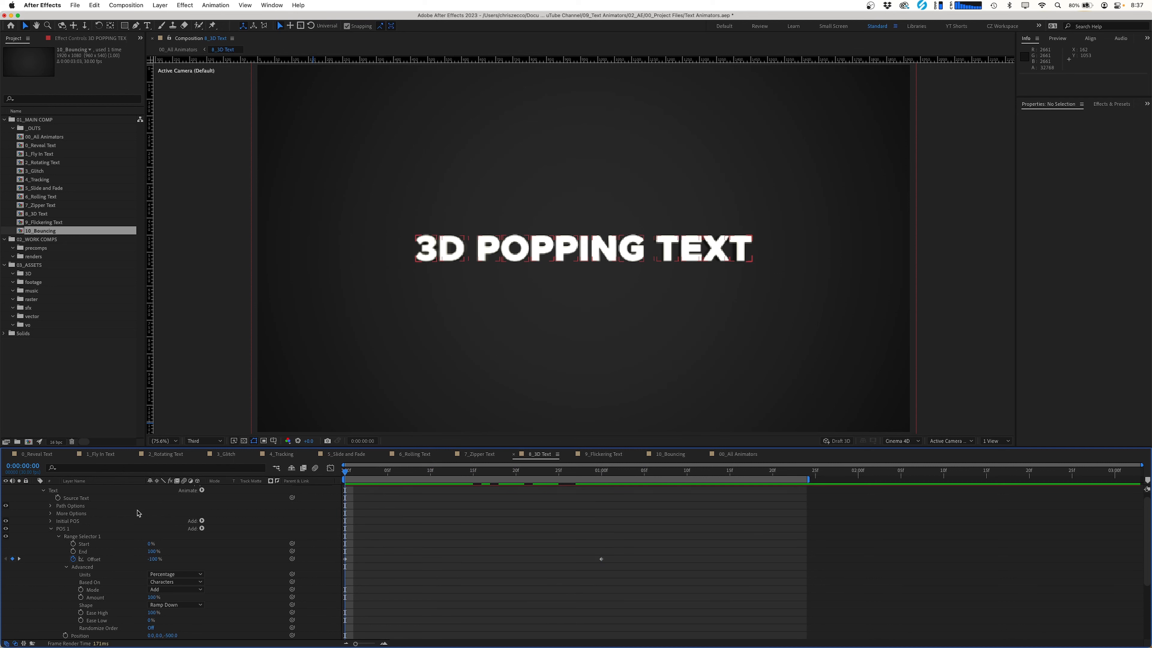
Add a Rotation animator to the text layer and name it Initial ROT.
left_click(51, 528)
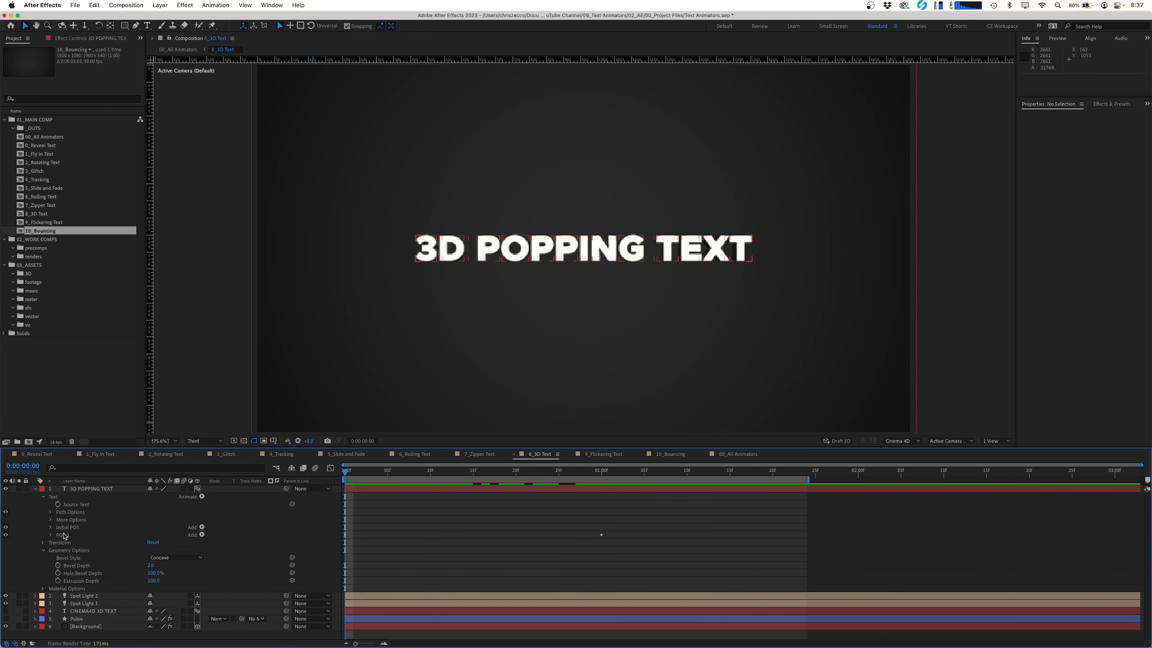
left_click(202, 497)
left_click(222, 491)
key("Return")
type("Initial ROT")
key("Return")
Duplicate the Initial ROT animator and name the copy ROT 1.
left_click(50, 543)
key("super+d")
left_click(70, 551)
key("Return")
type("ROT 1")
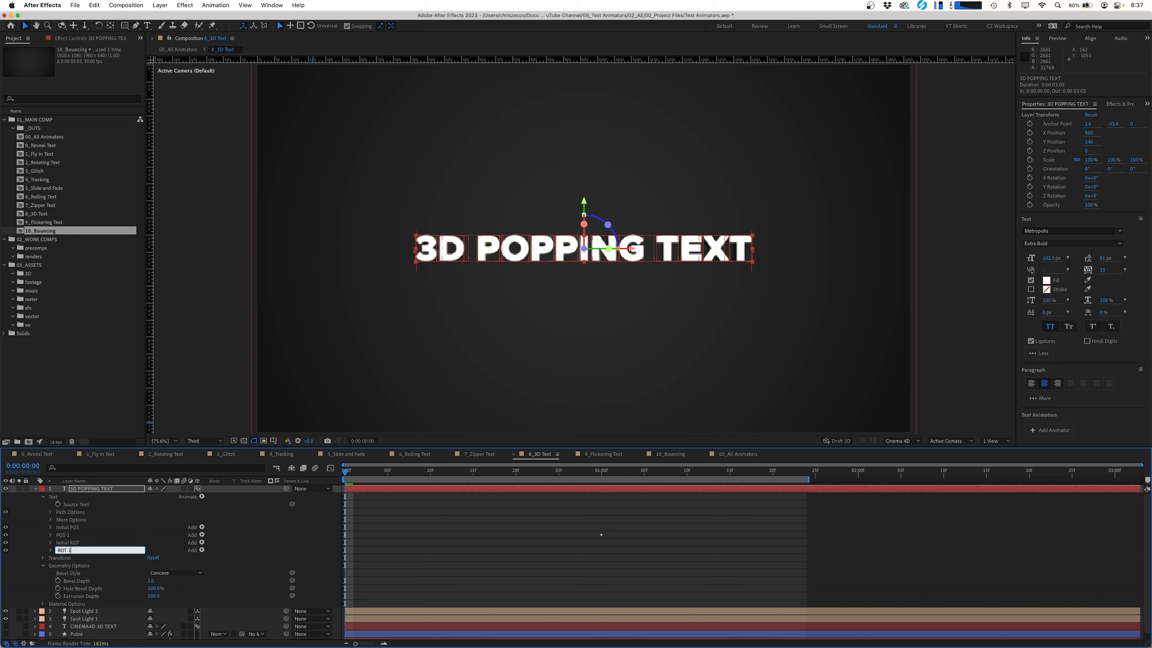
key("Return")
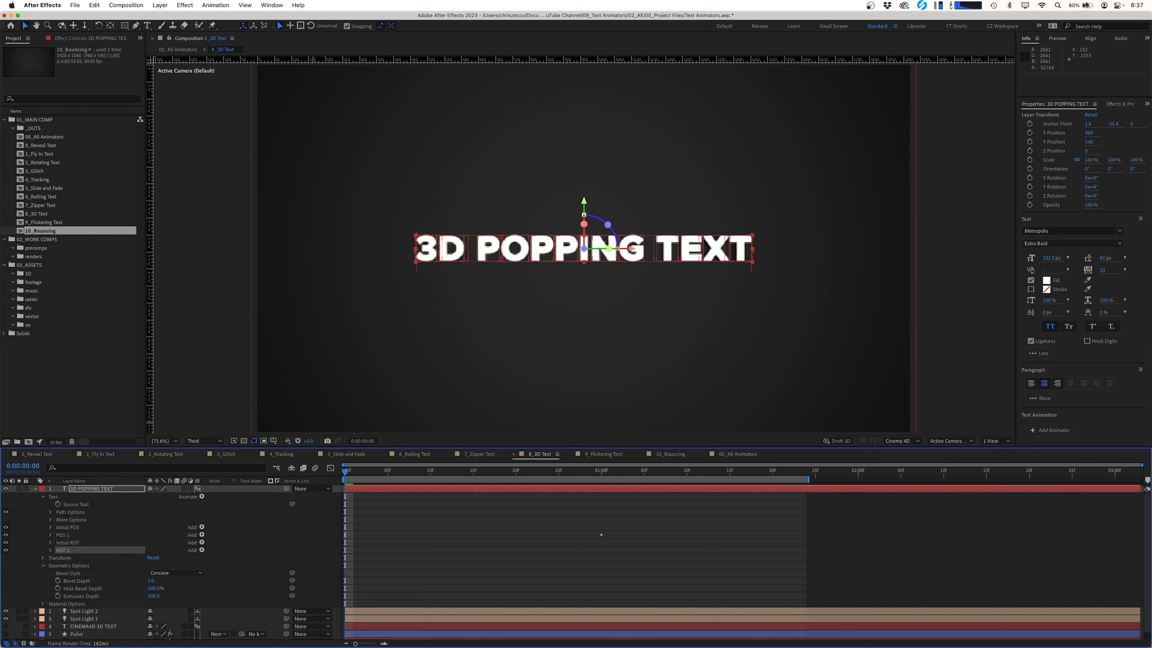
Tilt the characters with ROT 1's X Rotation, and add an Anchor Point animator placed above Initial POS.
left_click(50, 549)
mouse_move(156, 565)
left_mouse_down()
mouse_move(188, 561)
mouse_move(174, 563)
left_mouse_up()
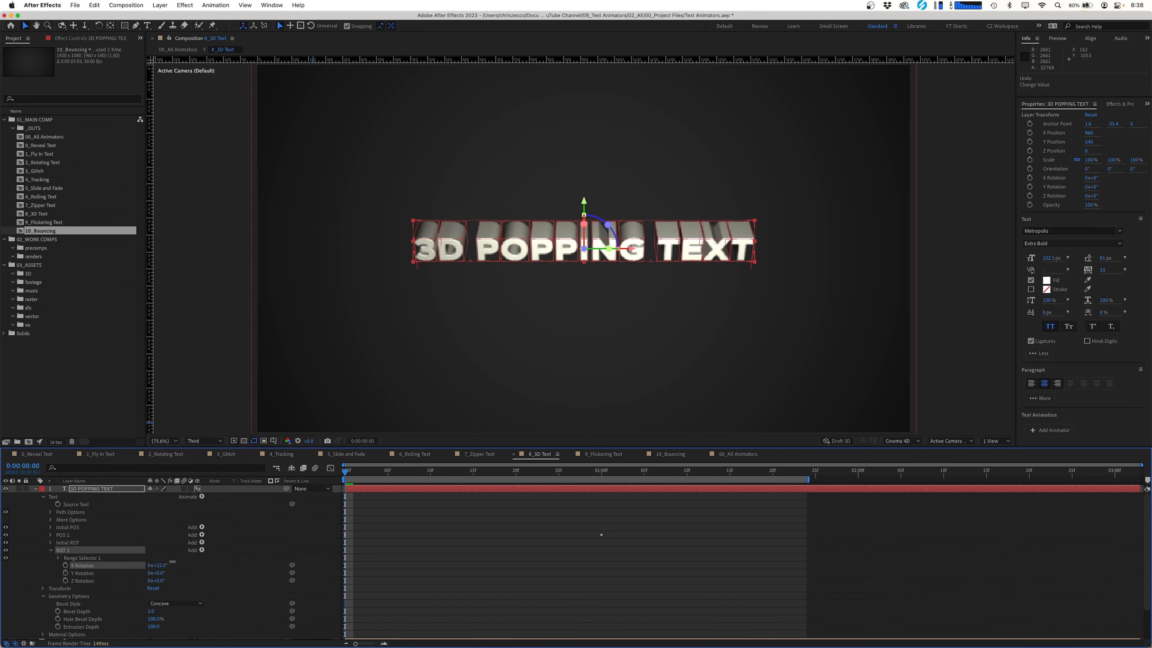
left_click(79, 505)
left_click(80, 497)
left_click(202, 497)
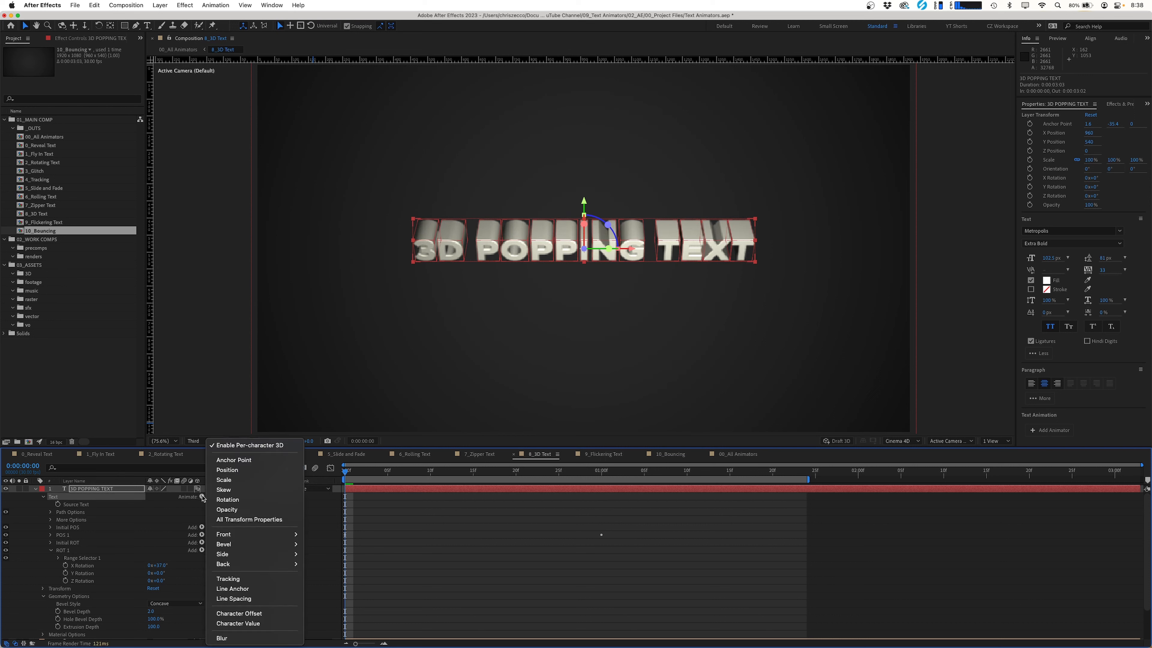
left_click(254, 460)
left_click_drag(81, 591, 69, 528)
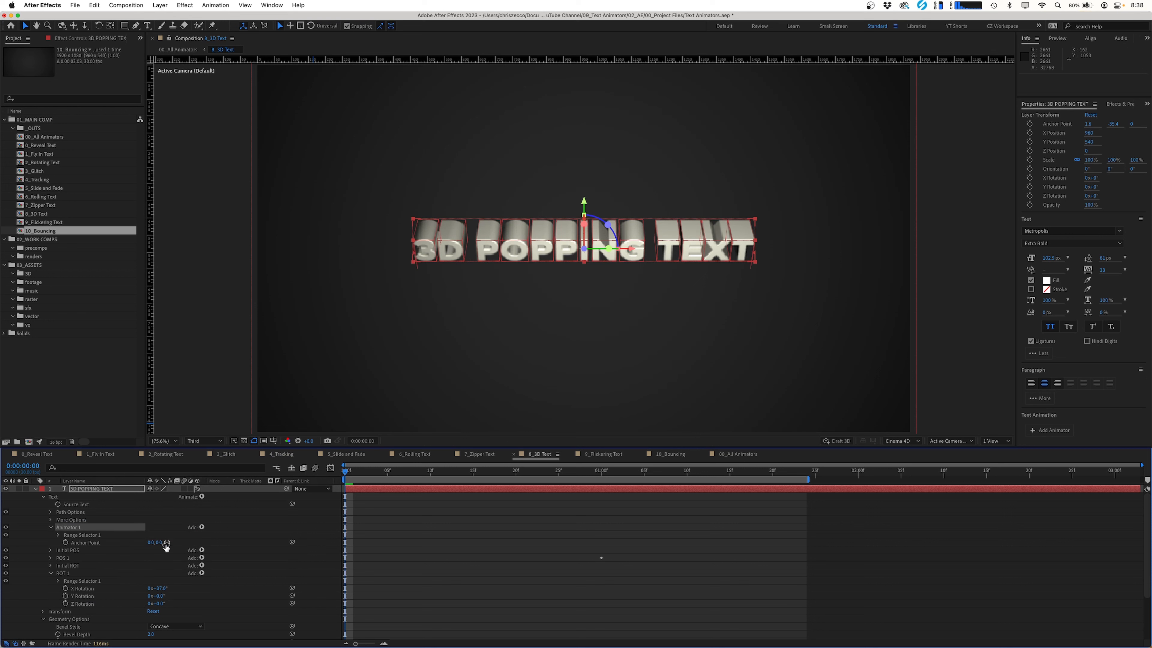
Adjust the Anchor Point of Animator 1 to 0, -30, 50 so the characters pivot around their centre.
left_click_drag(166, 543, 181, 541)
left_click(51, 527)
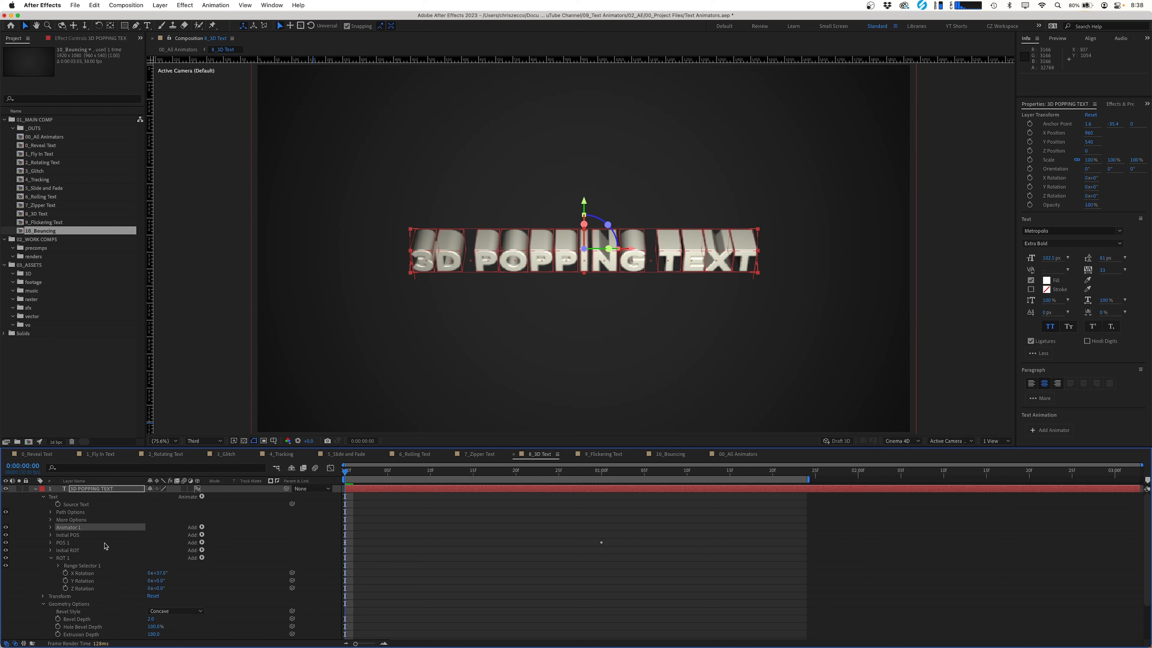
key("super+z")
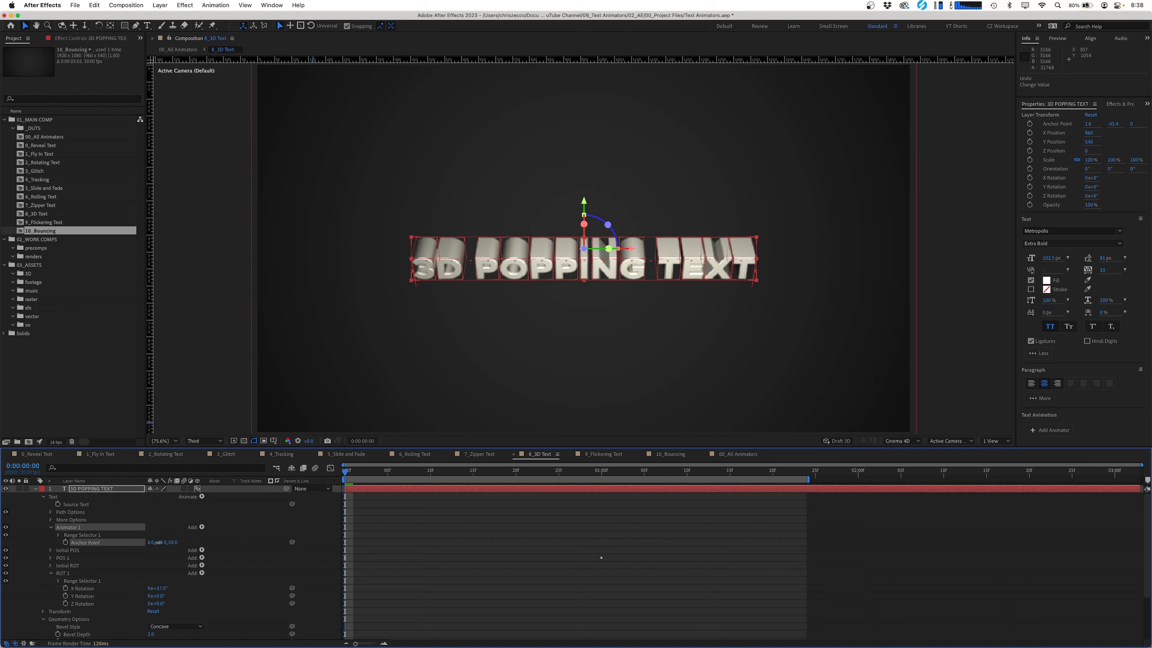
Test the pivot with ROT 1's X Rotation and set the rotation to one full revolution (1x+0.0°).
left_click_drag(157, 588, 200, 586)
key("super+z")
left_click(162, 588)
type("0")
key("Return")
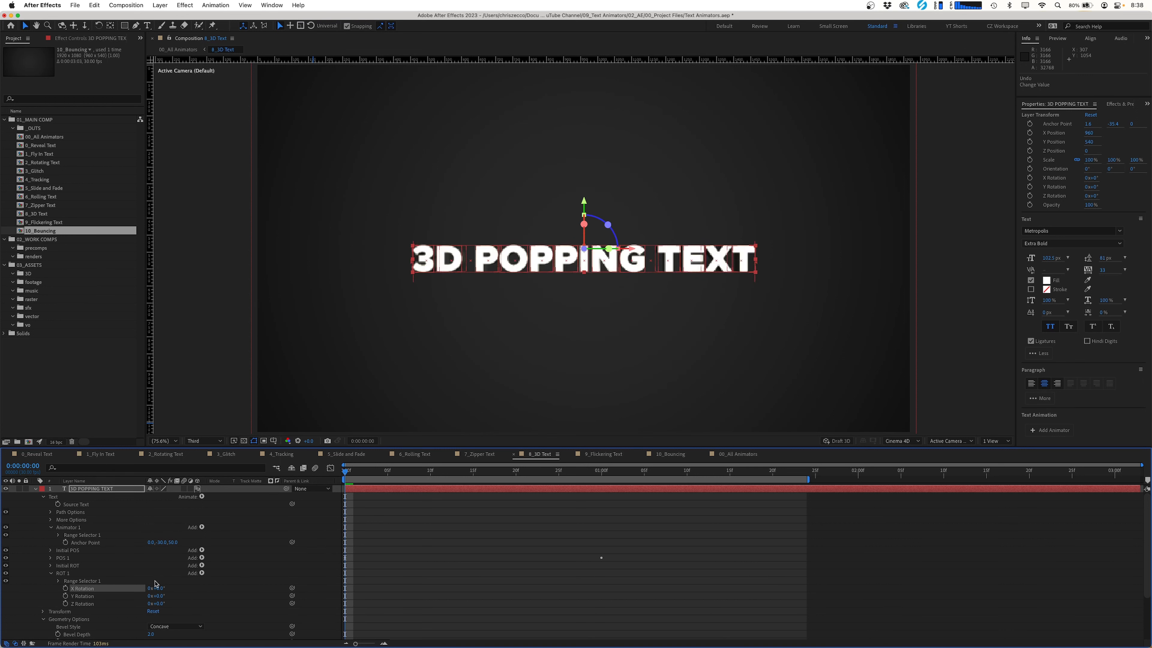
left_click(151, 588)
type("1")
key("Return")
Keyframe the Offset of ROT 1's range selector from -100% at the start to 100% at 1 second.
left_click(58, 581)
left_click(66, 611)
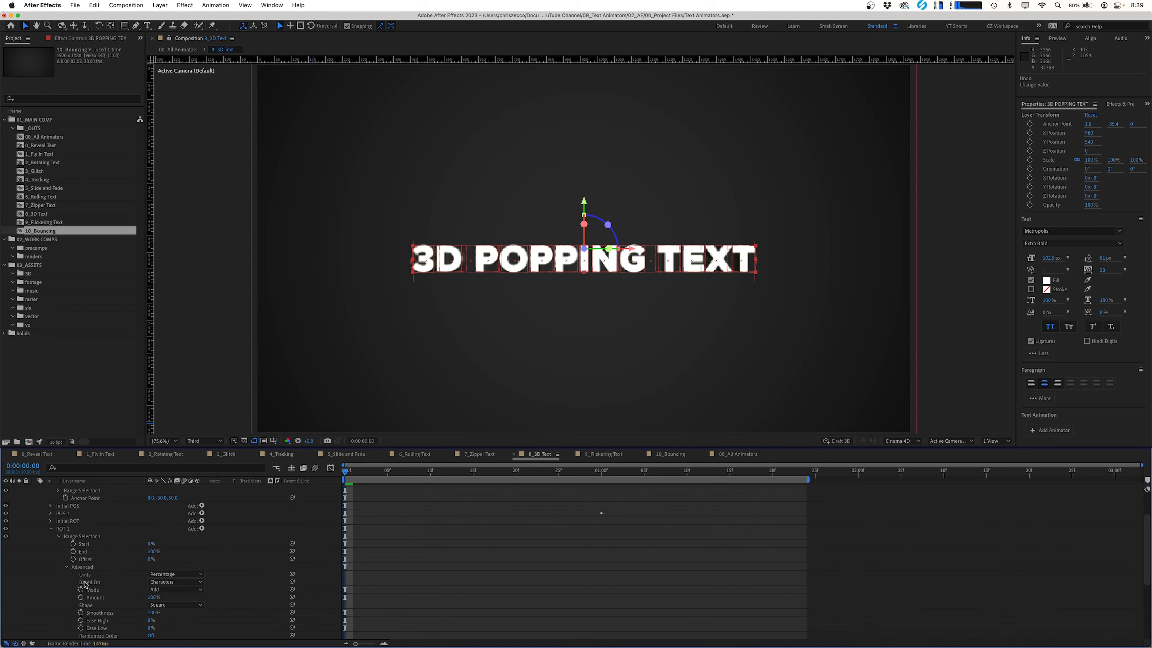
left_click(73, 559)
left_click(151, 559)
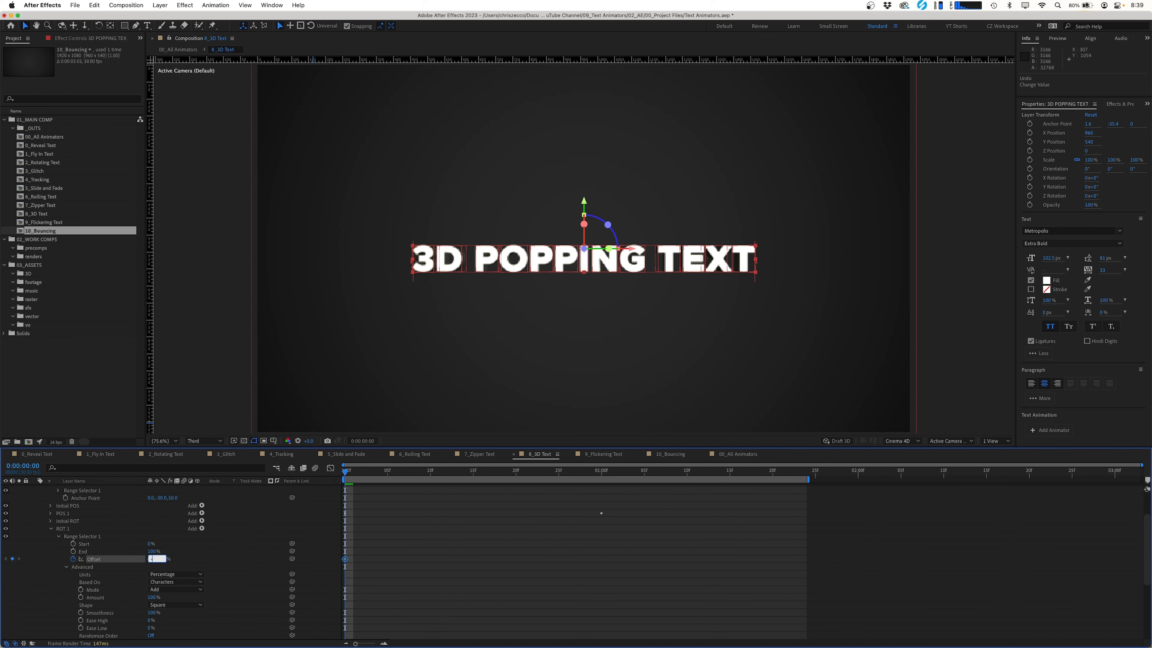
key("Return")
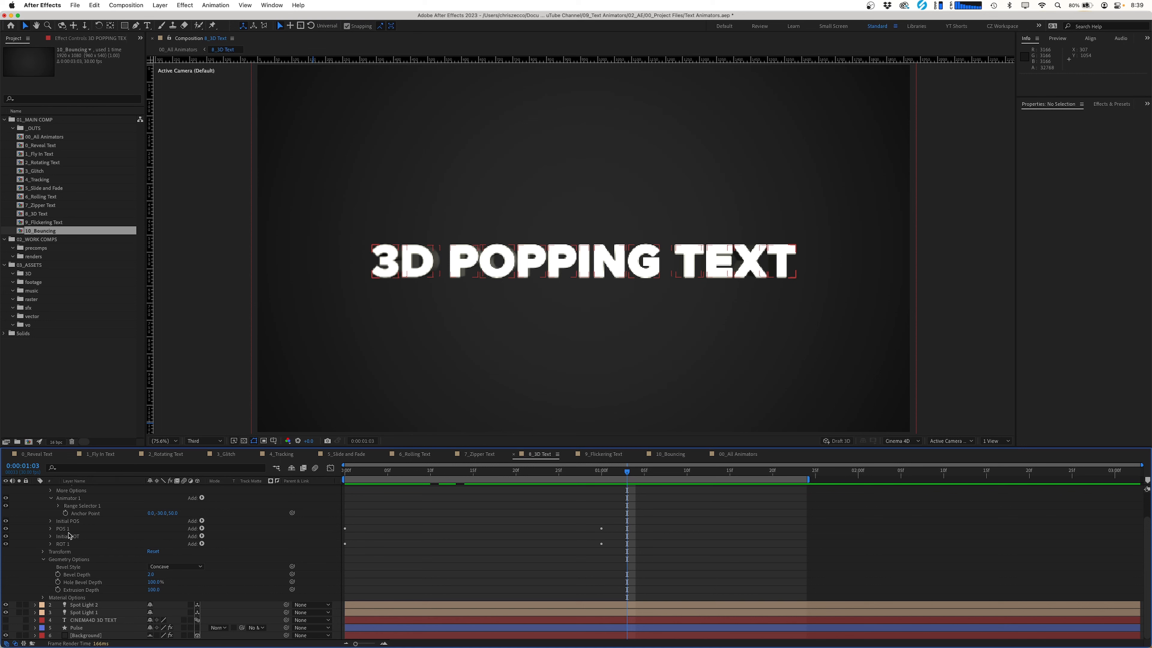
Duplicate the POS 1 animator as POS 2 and set its Z Position to 500.
left_click(70, 530)
key("Return")
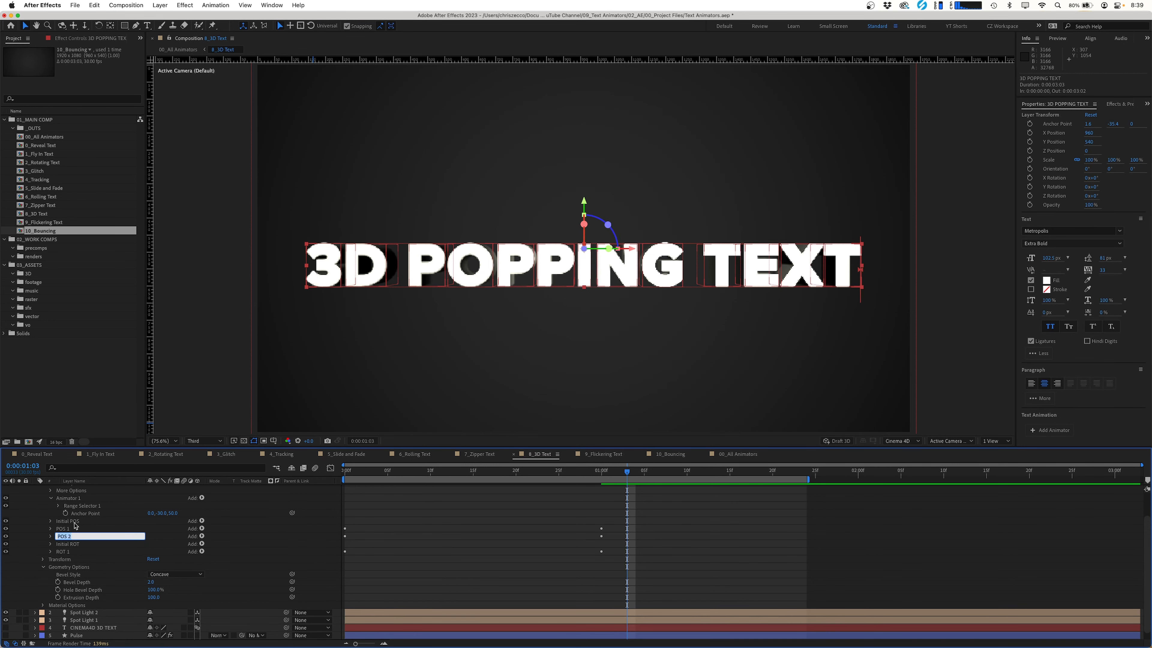
type("POS 2")
key("Return")
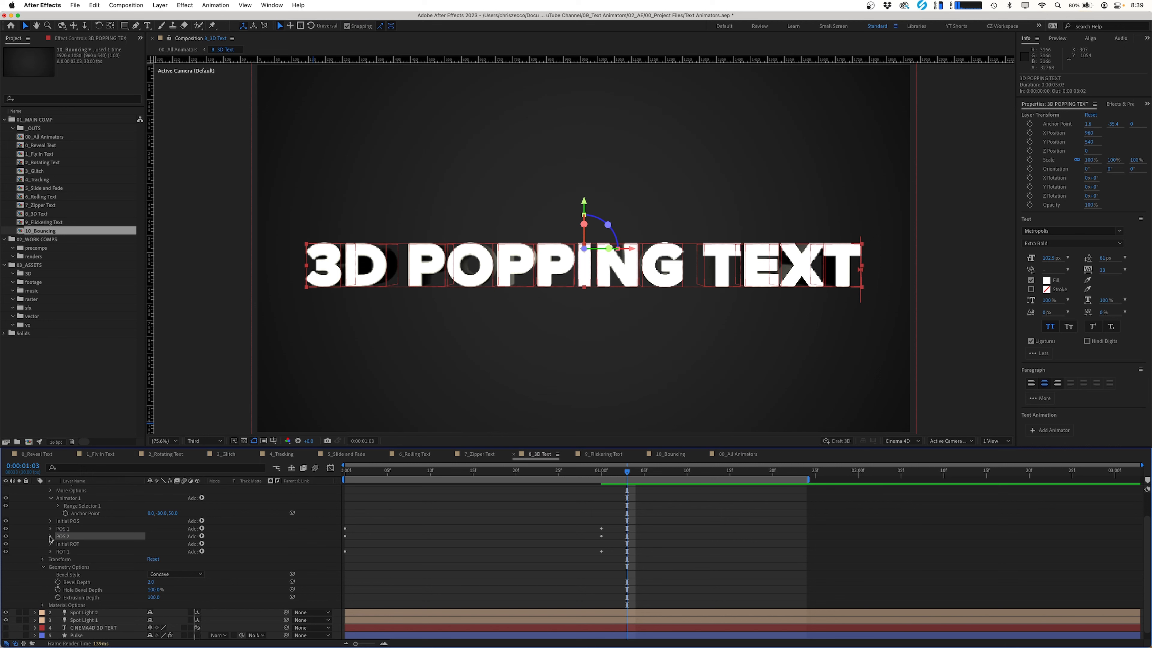
left_click(51, 537)
left_click(179, 551)
type("50")
key("Return")
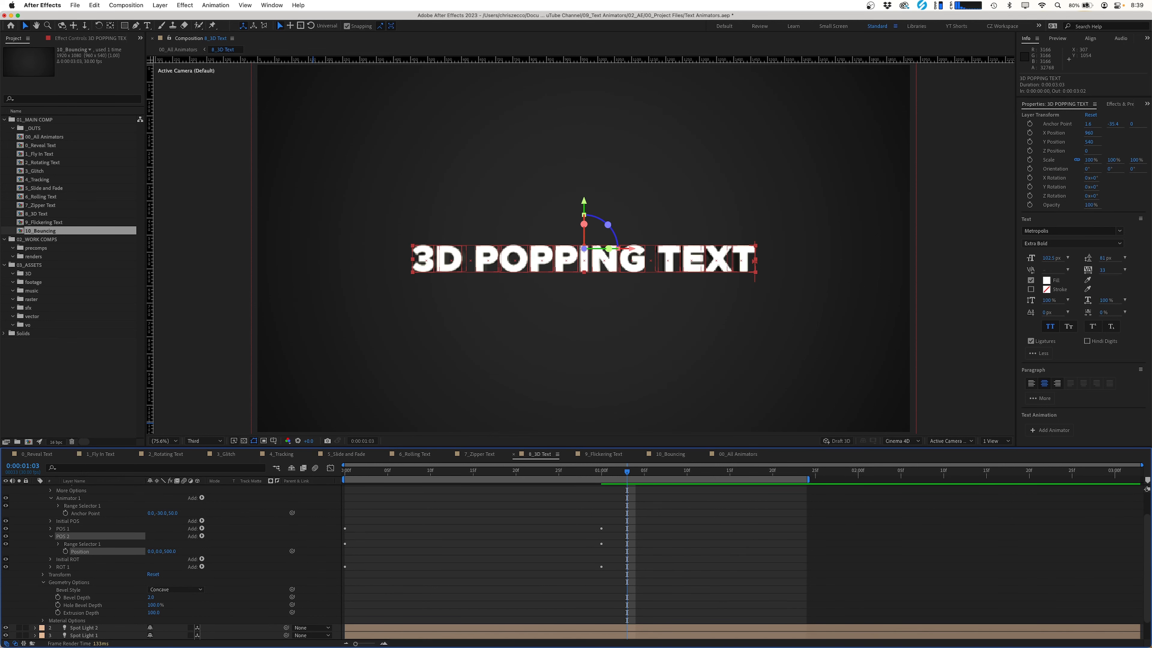
Duplicate the ROT 1 animator as ROT 2 and expand its properties.
left_click(63, 567)
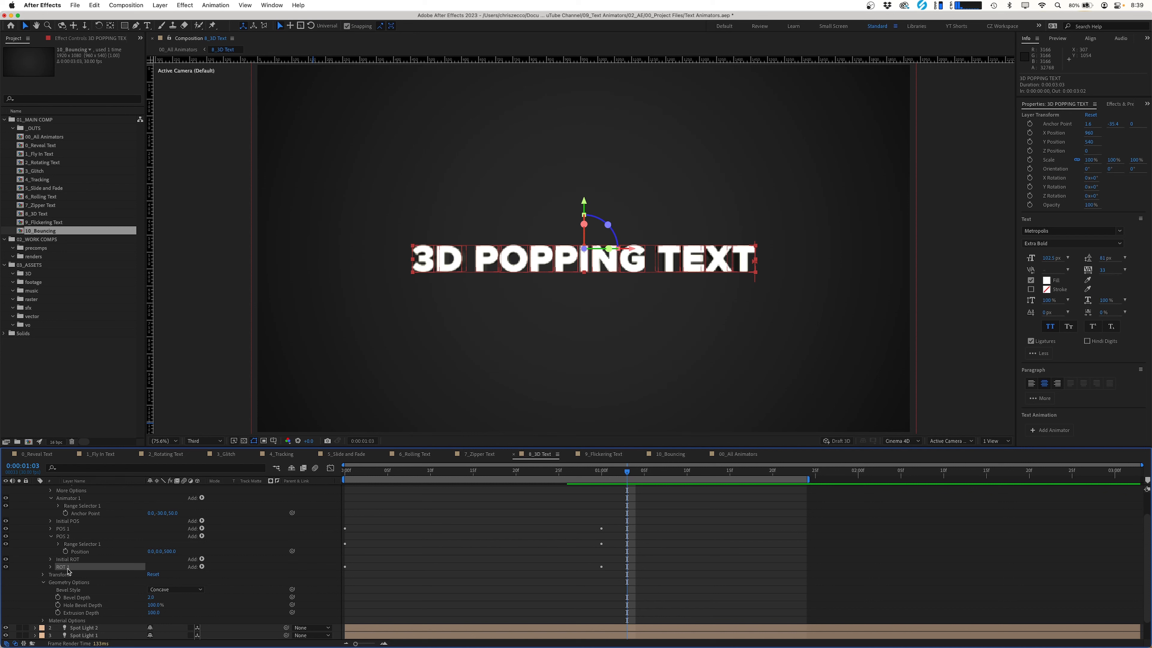
key("super+d")
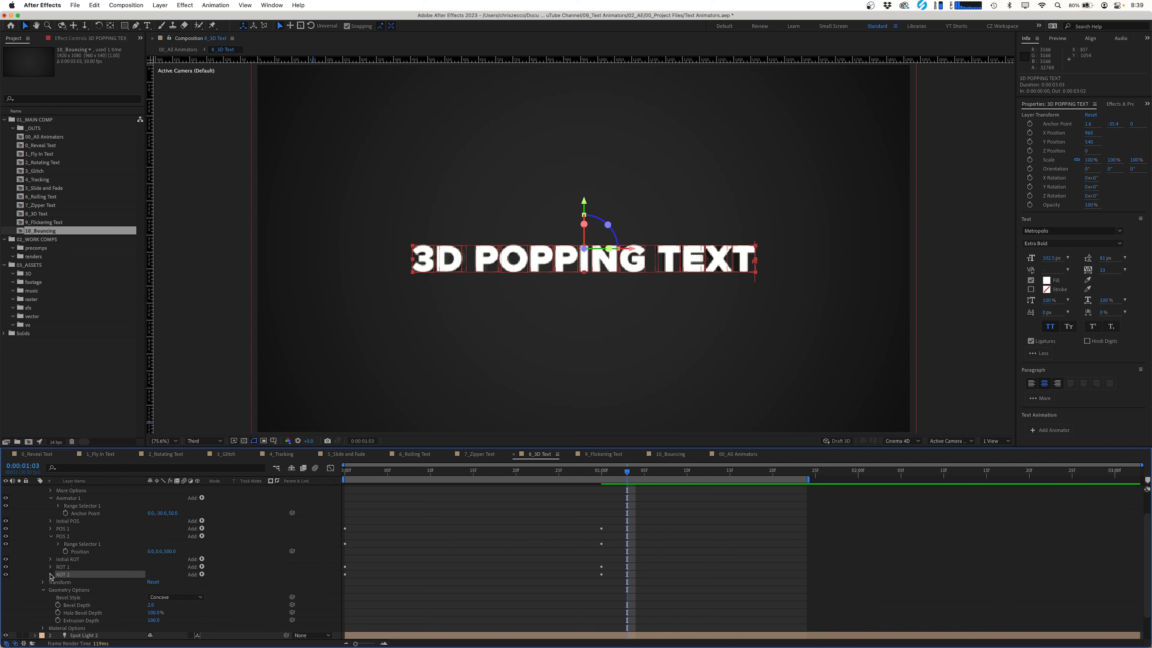
left_click(51, 575)
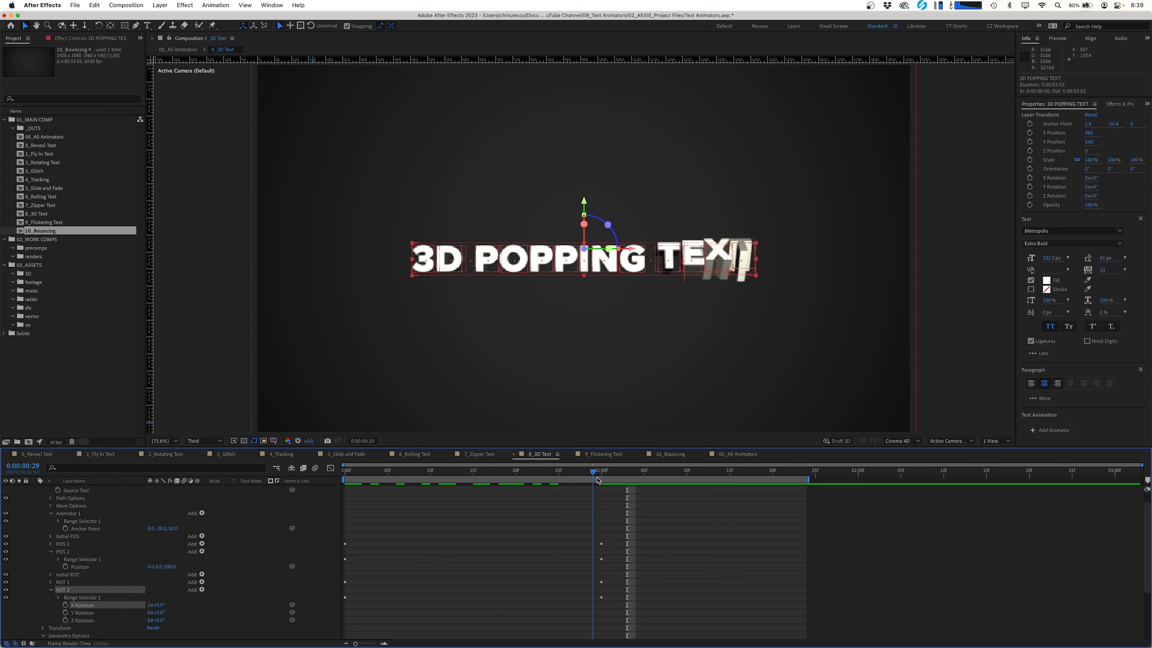
Reveal the layer's Offset keyframes and delay those of POS 2 so they start at about frame 18.
key("Page_Up")
key("u")
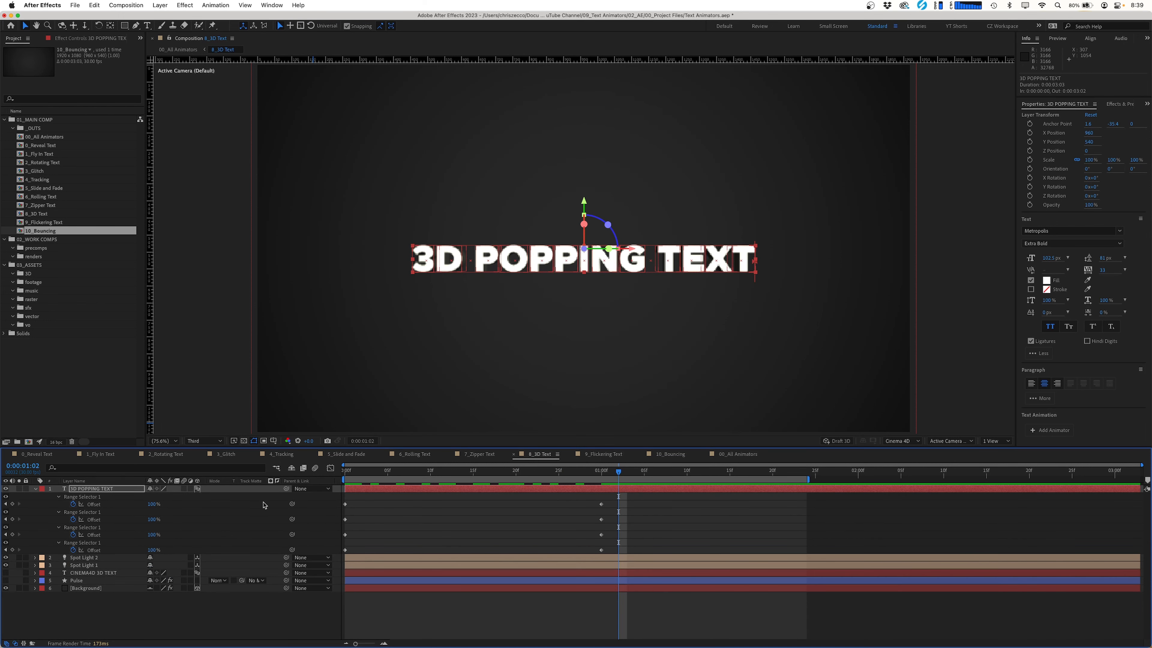
left_click_drag(621, 512, 343, 527)
left_click(35, 489)
left_click(35, 489)
scroll(91, 545, "down", 3)
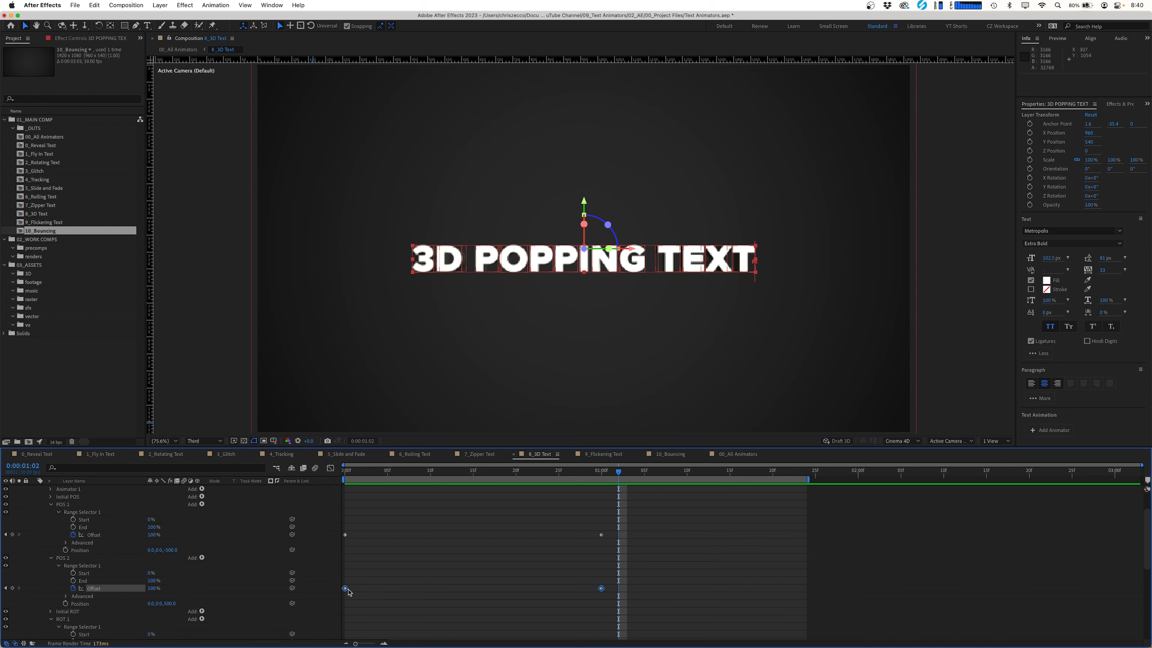
left_click_drag(618, 581, 489, 588)
Delay ROT 2's Offset keyframes so they start at frame 18.
left_click_drag(618, 472, 499, 472)
scroll(635, 584, "down", 5)
left_click_drag(673, 595, 499, 611)
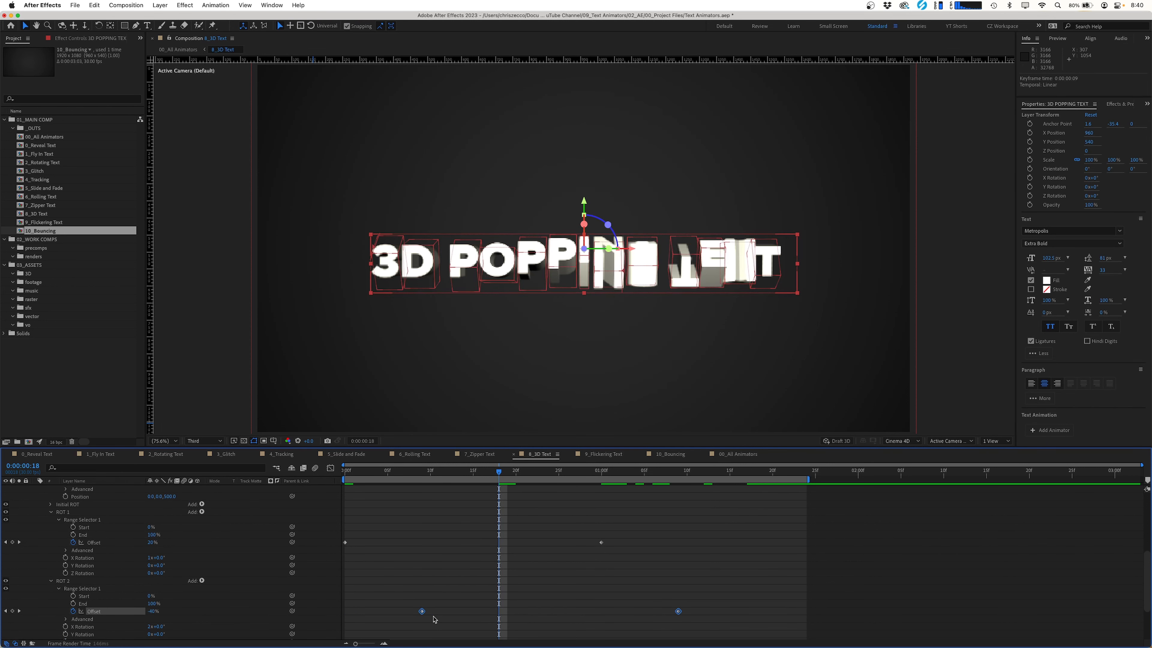
left_click(524, 605)
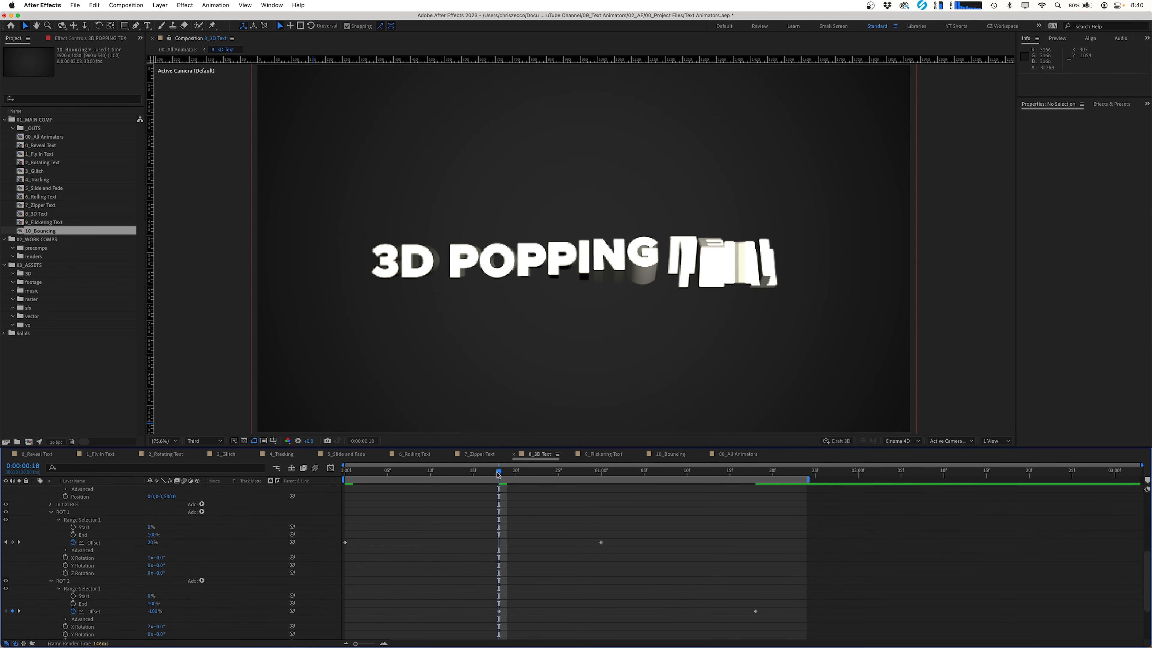
Play the animation from the start and scrub through the overlap between the two rotations.
left_click(395, 472)
key("Home")
key("space")
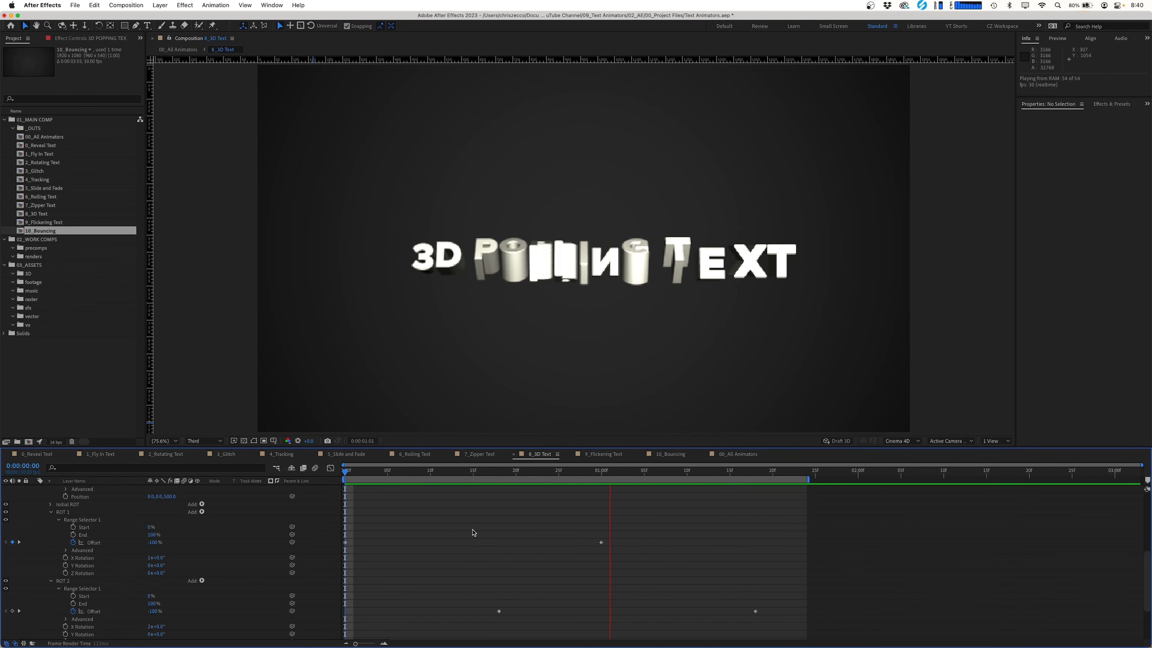
key("space")
left_click_drag(642, 474, 577, 476)
key("space")
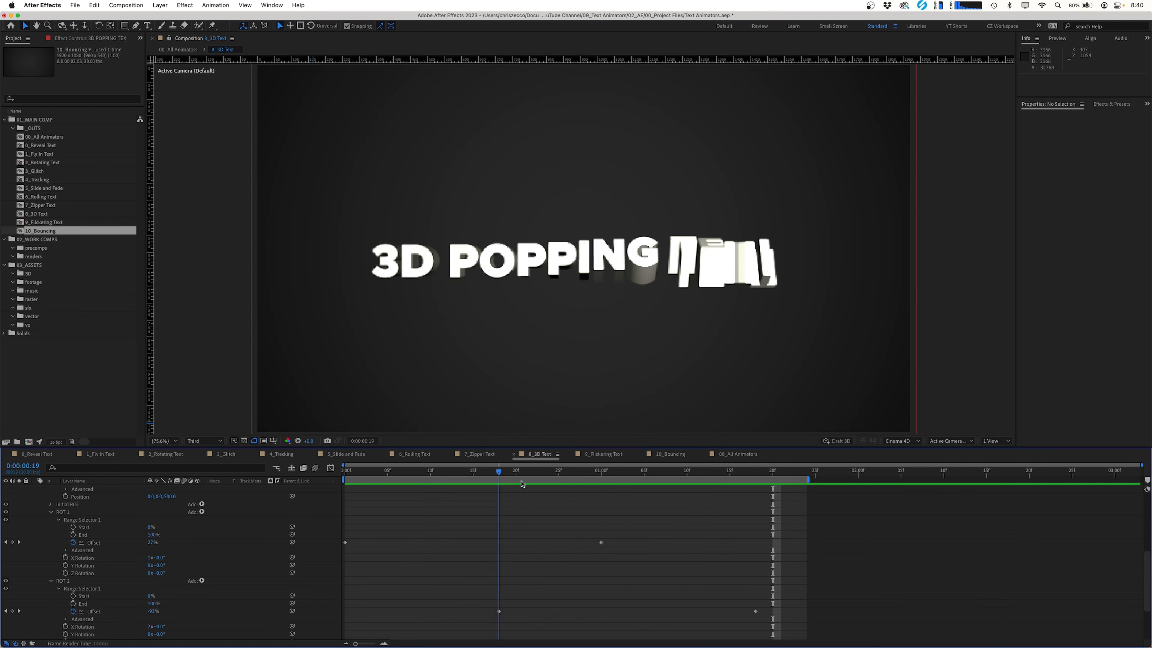
Set the X Rotation revolutions of the ROT 2 animator to 0.
scroll(223, 581, "down", 2)
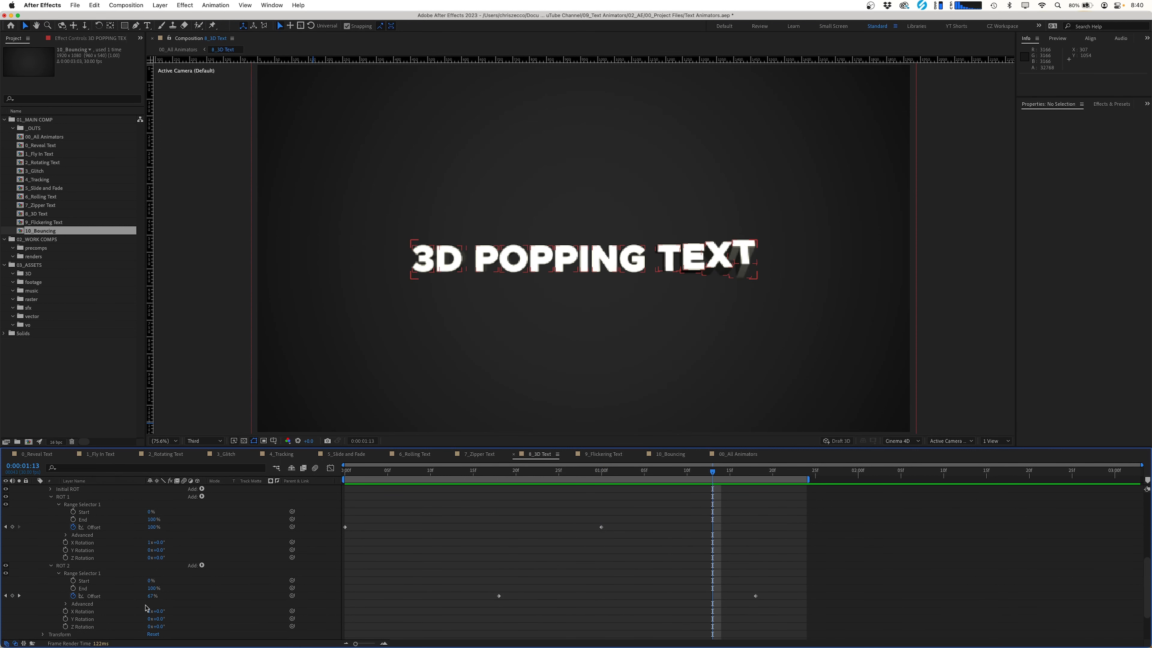
left_click(149, 611)
type("0")
key("Return")
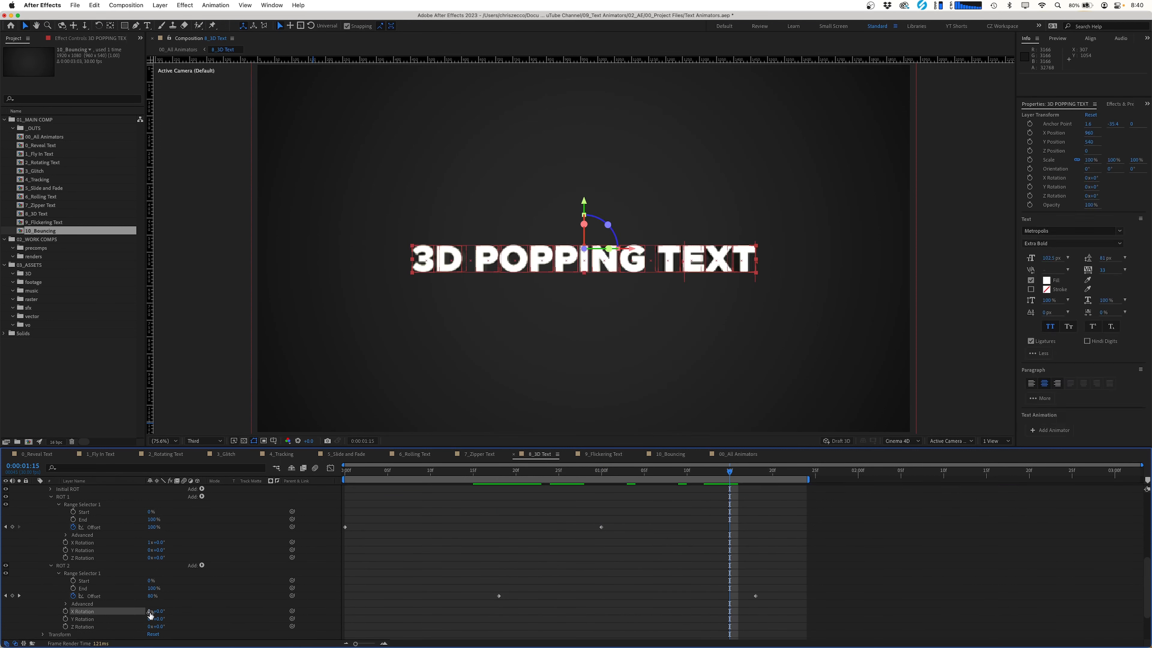
Set the X Rotation revolutions of the ROT 2 animator to -1 and play the animation.
left_click(150, 612)
type("-1")
key("Return")
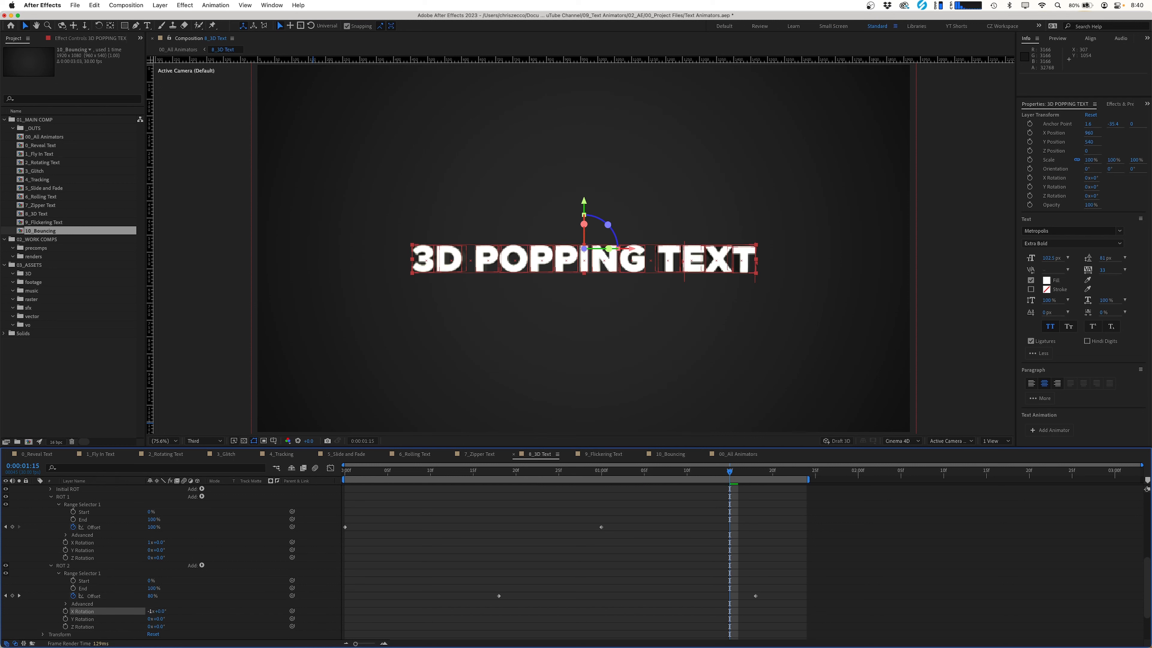
key("space")
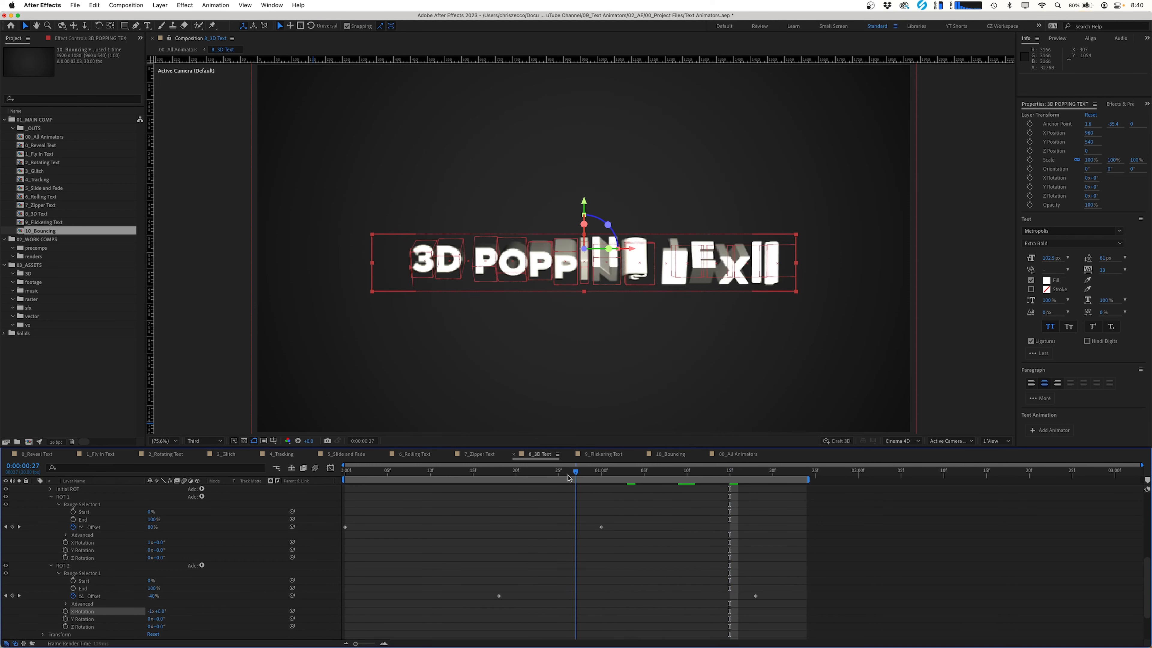
key("space")
Delay the POS 2 and ROT 2 Offset keyframes to start at about 1:14, extend the work area end, and play the result.
key("u")
left_click(93, 519)
left_click(93, 549, "super")
left_click_drag(499, 519, 721, 520)
left_click_drag(807, 480, 1005, 480)
key("space")
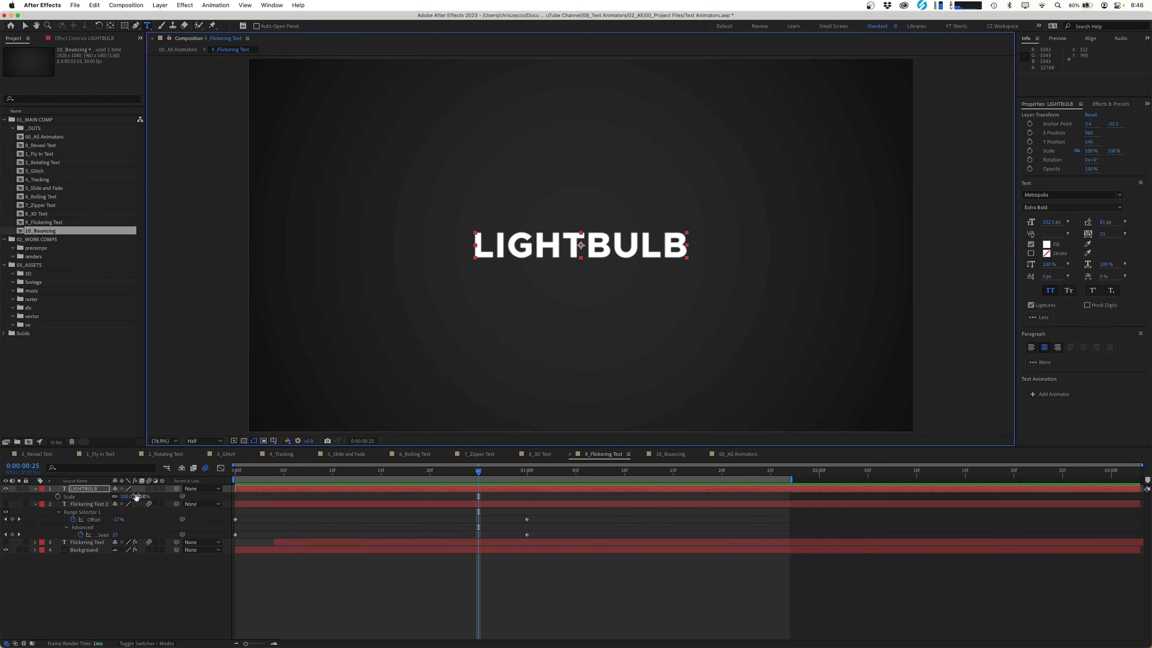
Scale the LIGHTBULB text layer to 173% and add an Opacity animator named INITIAL to it.
left_click_drag(134, 496, 96, 503)
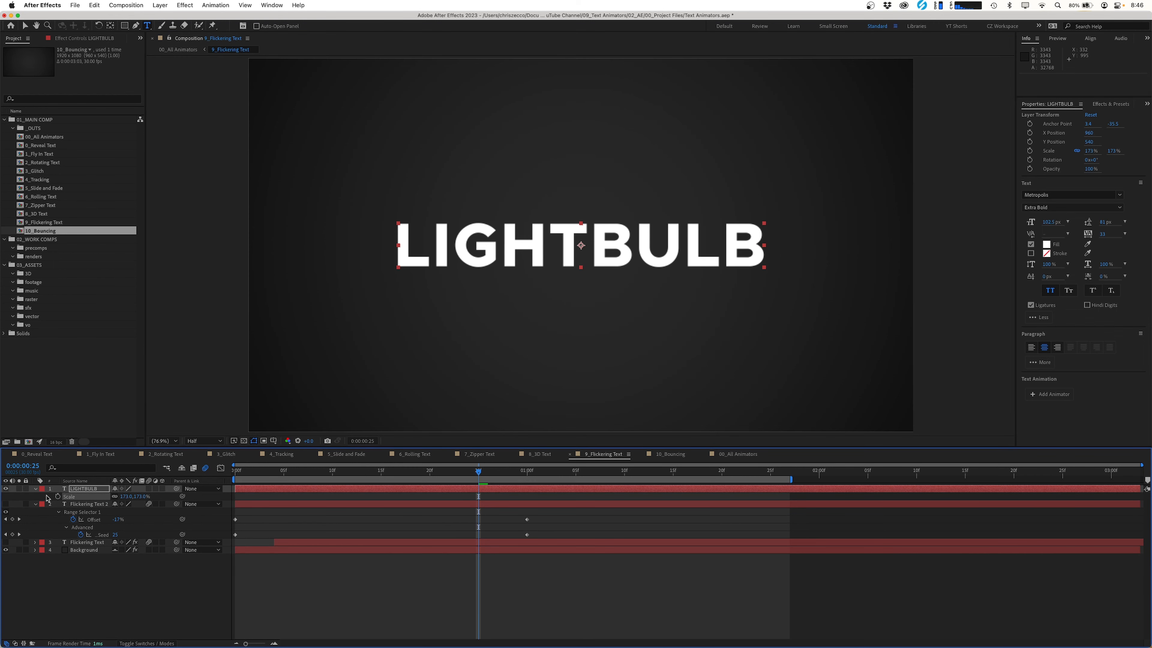
left_click(166, 497)
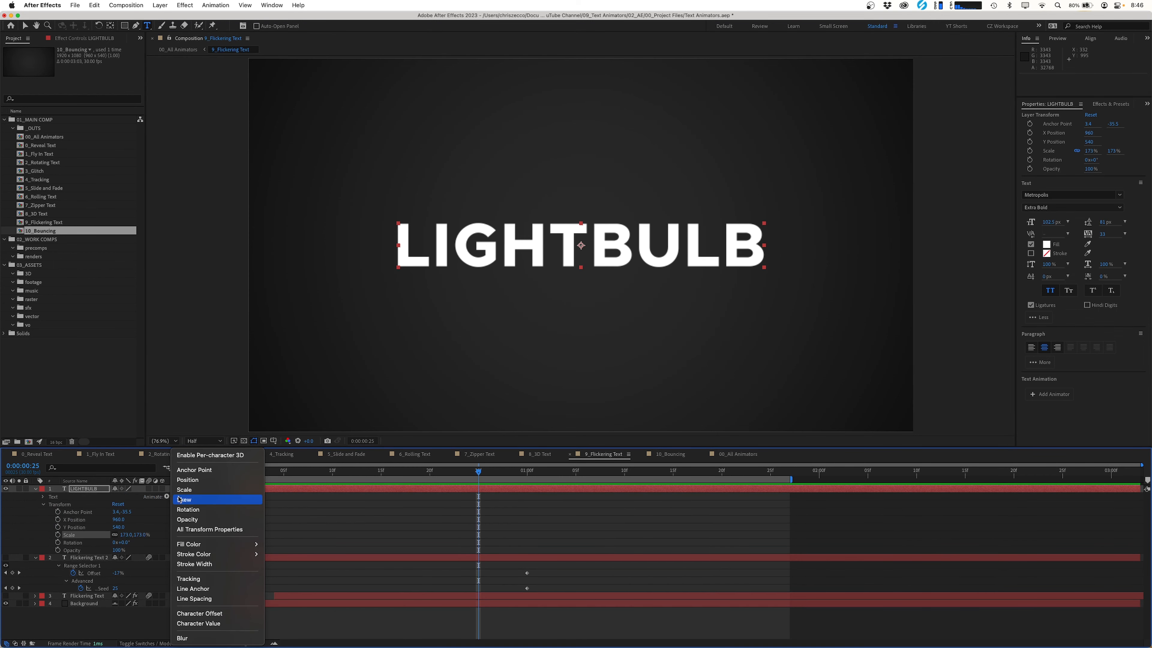
left_click(187, 519)
key("Return")
type("INITIAL")
key("Return")
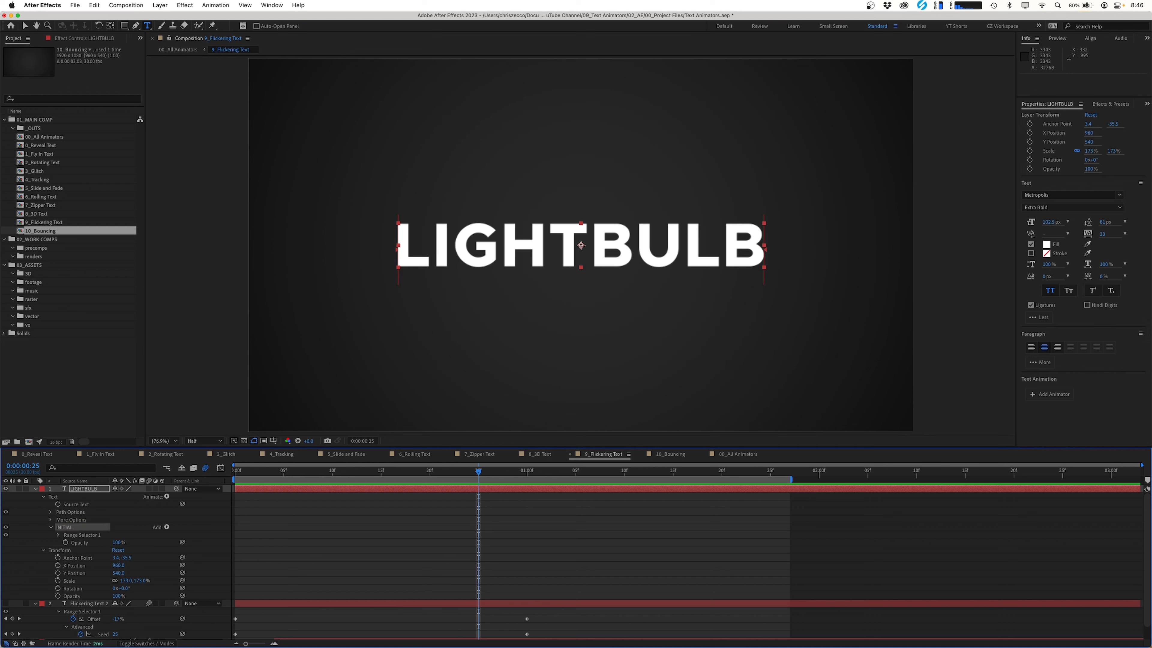
Set the INITIAL animator's Opacity to 0%.
left_click(117, 542)
type("0")
key("Return")
Duplicate the INITIAL animator, rename the copy OP 1, and set its Opacity to 100%.
scroll(30, 524, "down", 1)
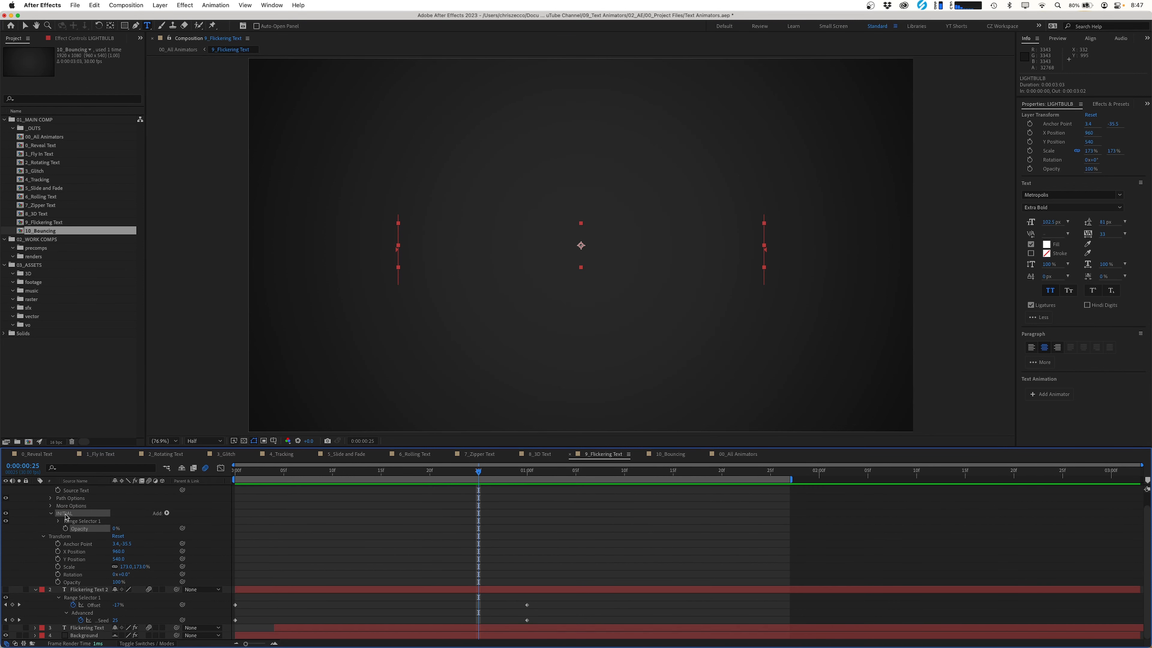
key("super+d")
key("Return")
type("OP 1")
key("Return")
left_click(50, 536)
left_click(115, 552)
type("100")
key("Return")
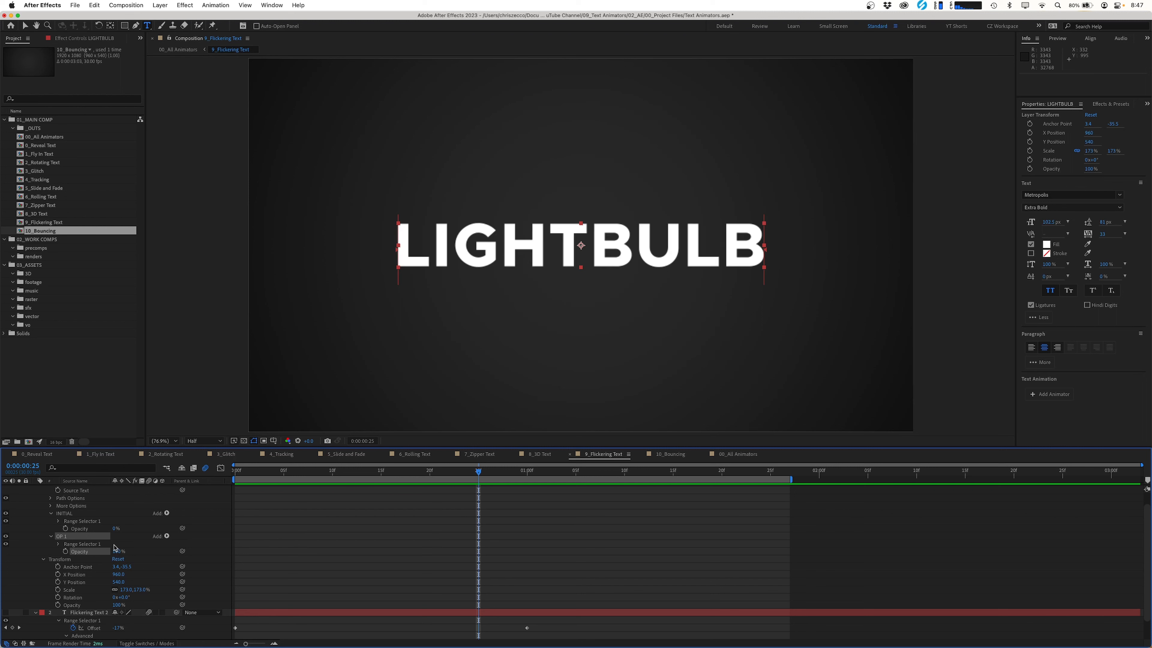
Keyframe the OP 1 range selector's Offset from -100% at frame 0 to 0% at 1:00 and scrub through the reveal.
left_click(58, 545)
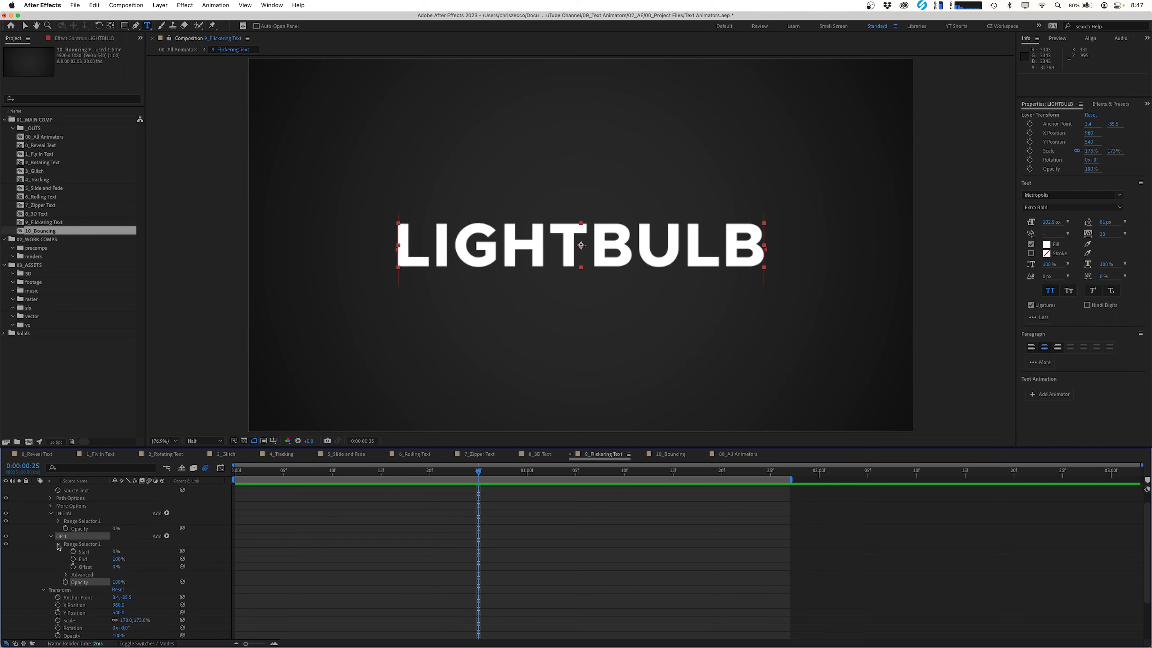
left_click(73, 566)
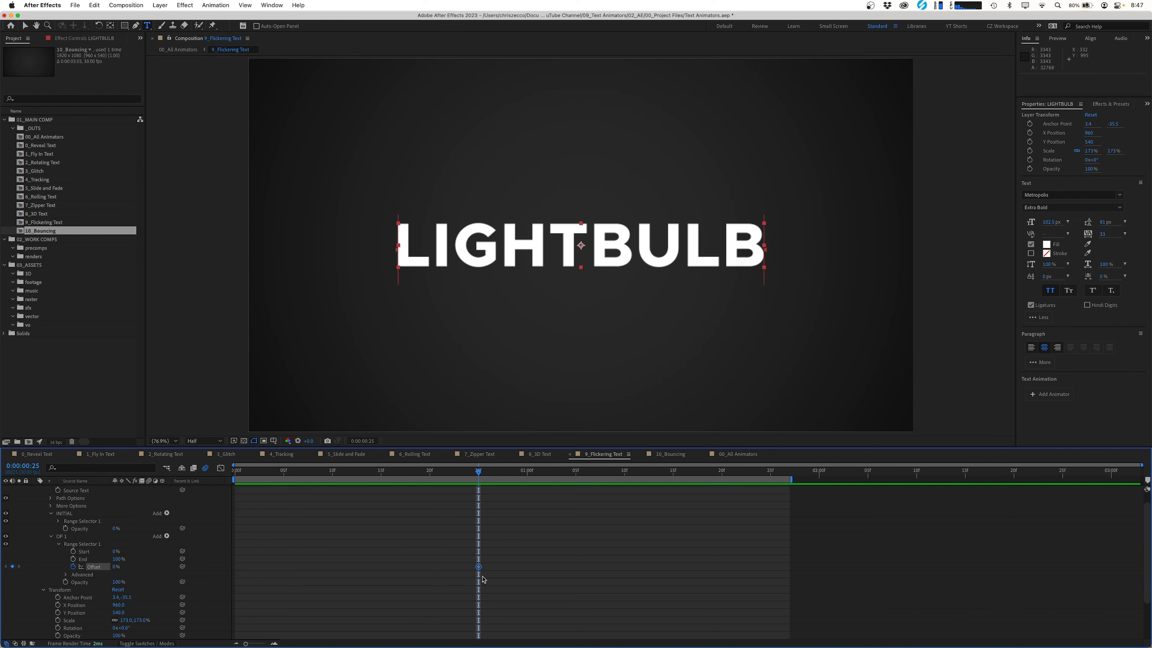
left_click_drag(478, 566, 528, 567)
left_click_drag(516, 473, 527, 473)
key("Home")
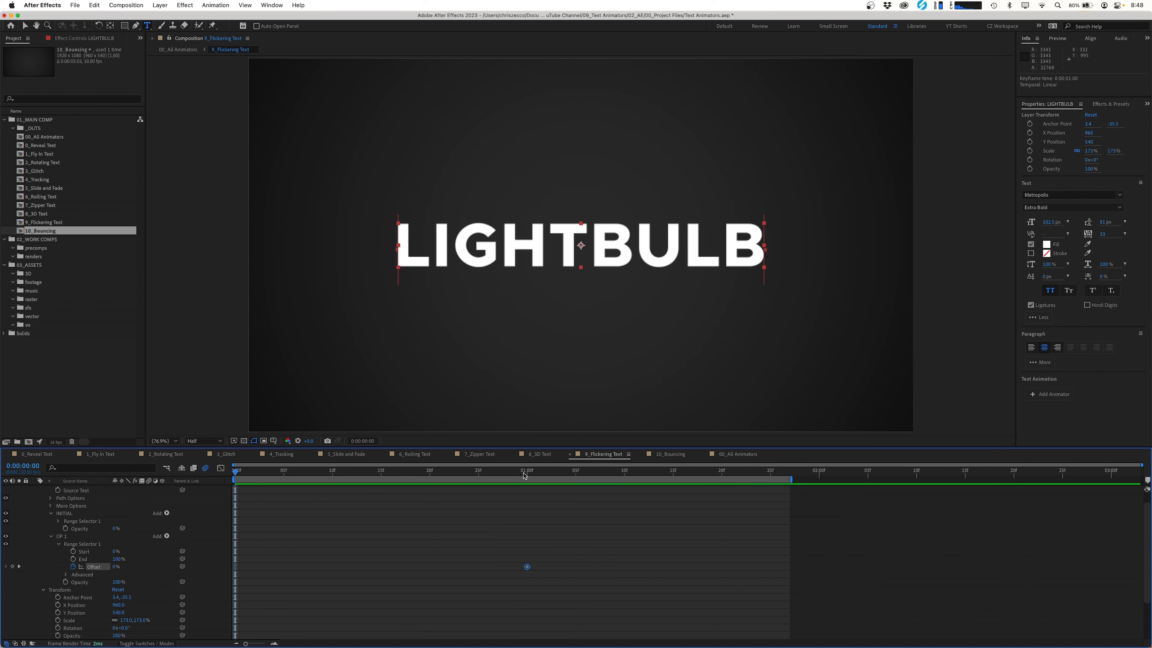
left_click(115, 567)
type("-100")
key("Return")
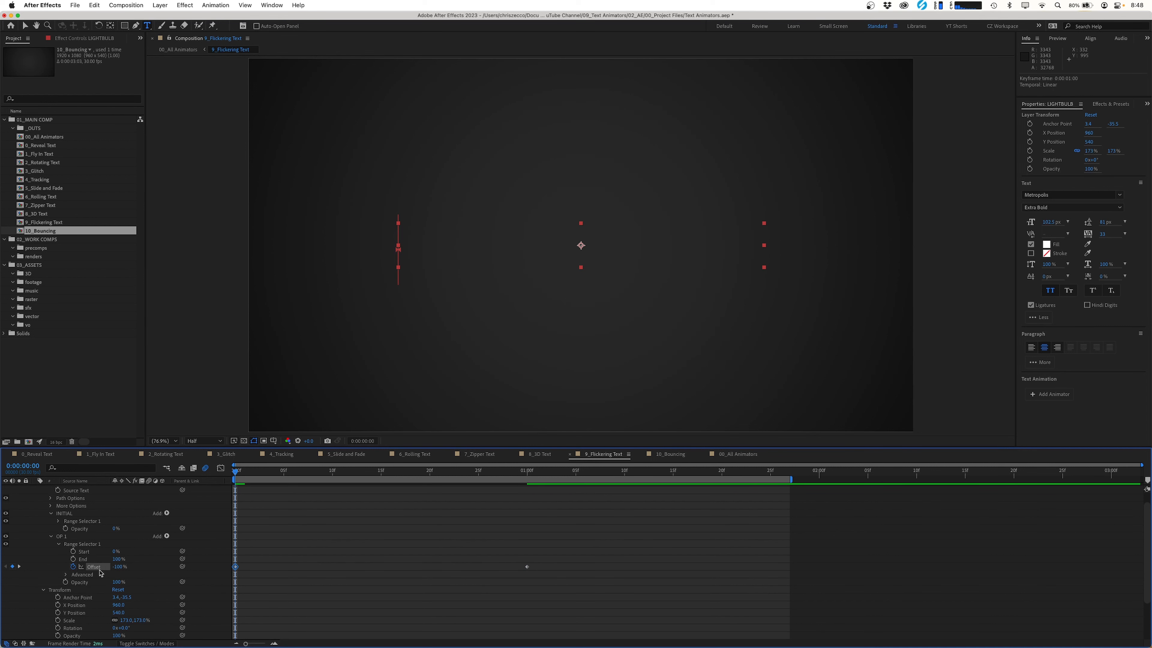
left_click_drag(245, 471, 420, 471)
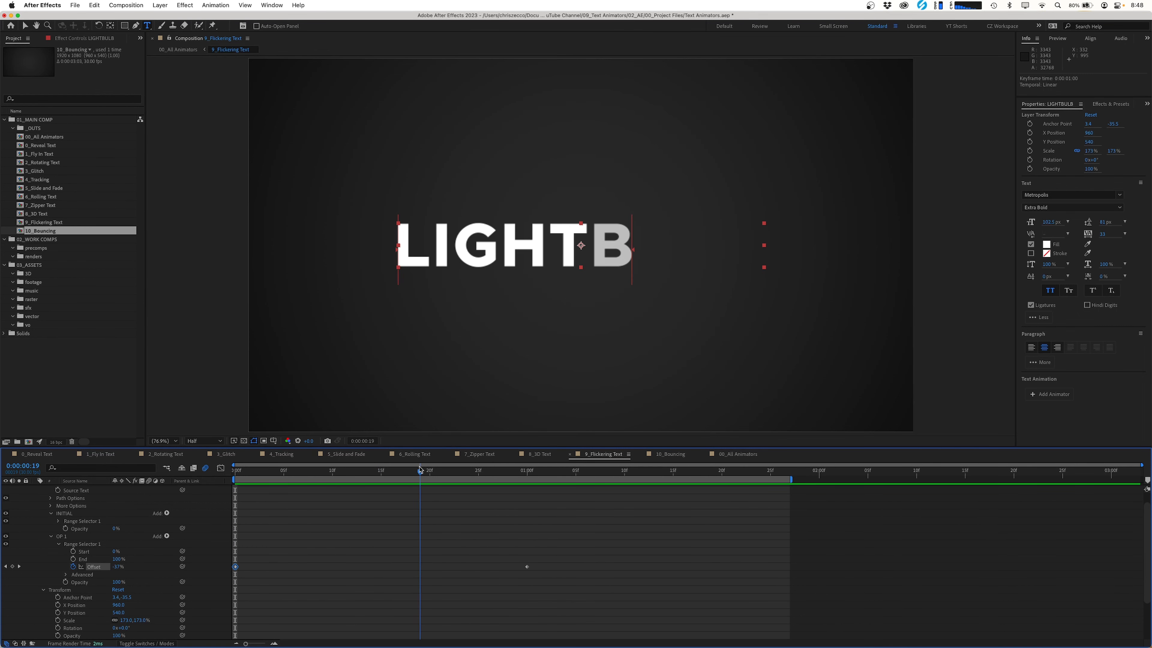
Turn on Randomize Order in the OP 1 range selector's advanced options and enable keyframing for its Random Seed.
left_click(66, 574)
scroll(67, 575, "down", 3)
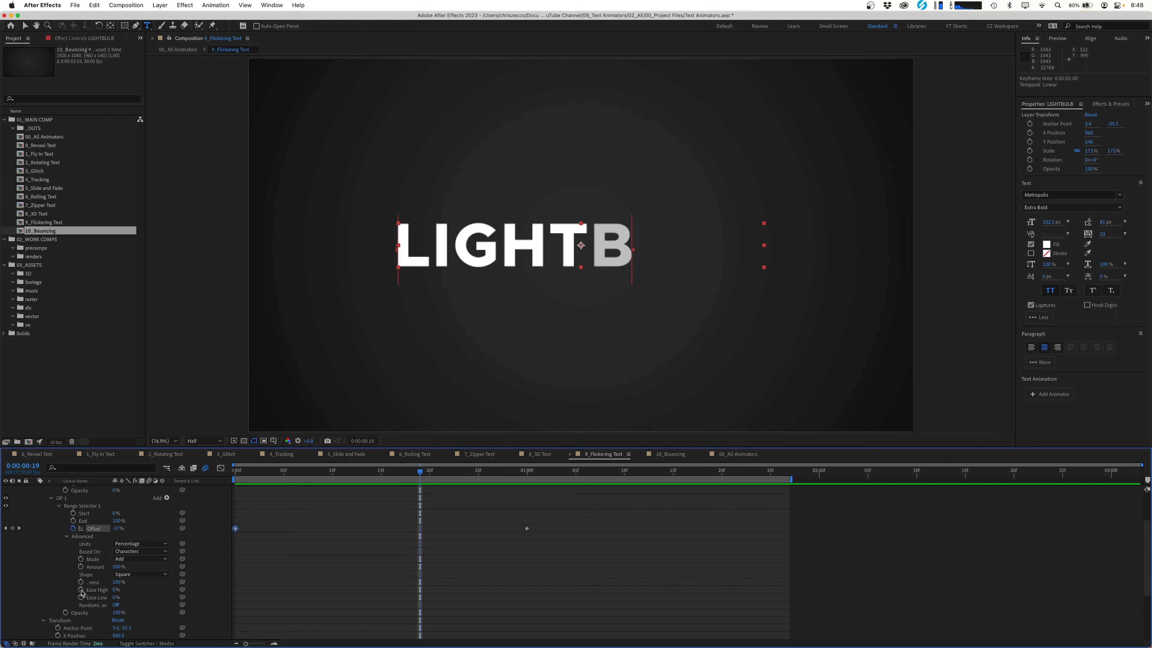
left_click(116, 605)
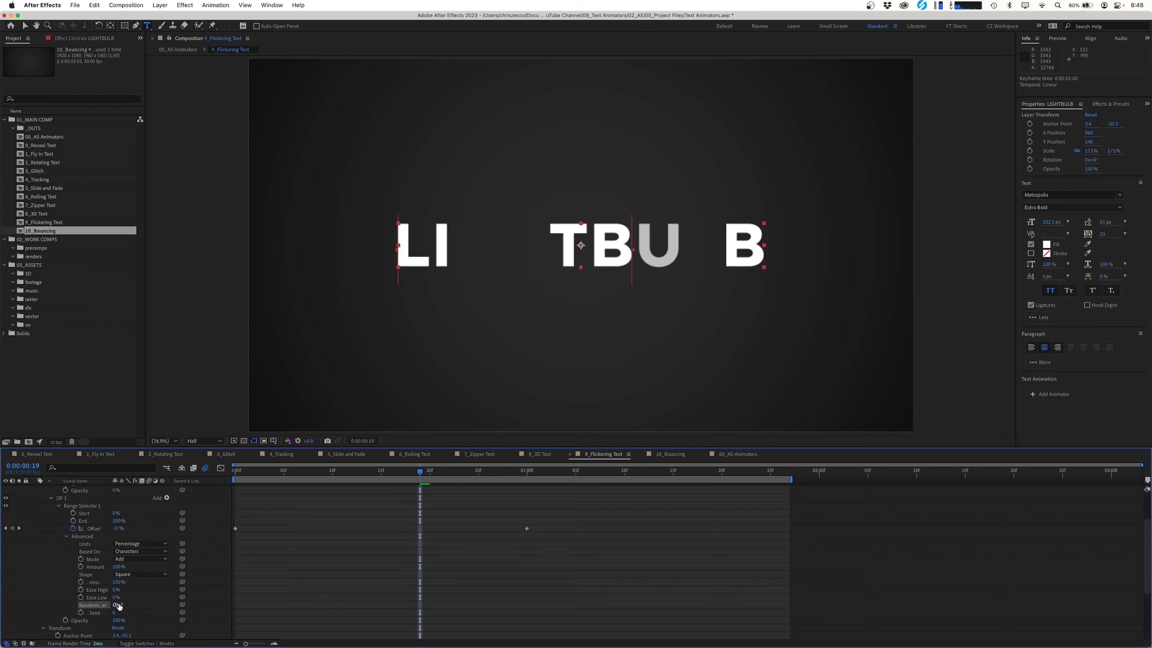
left_click(81, 613)
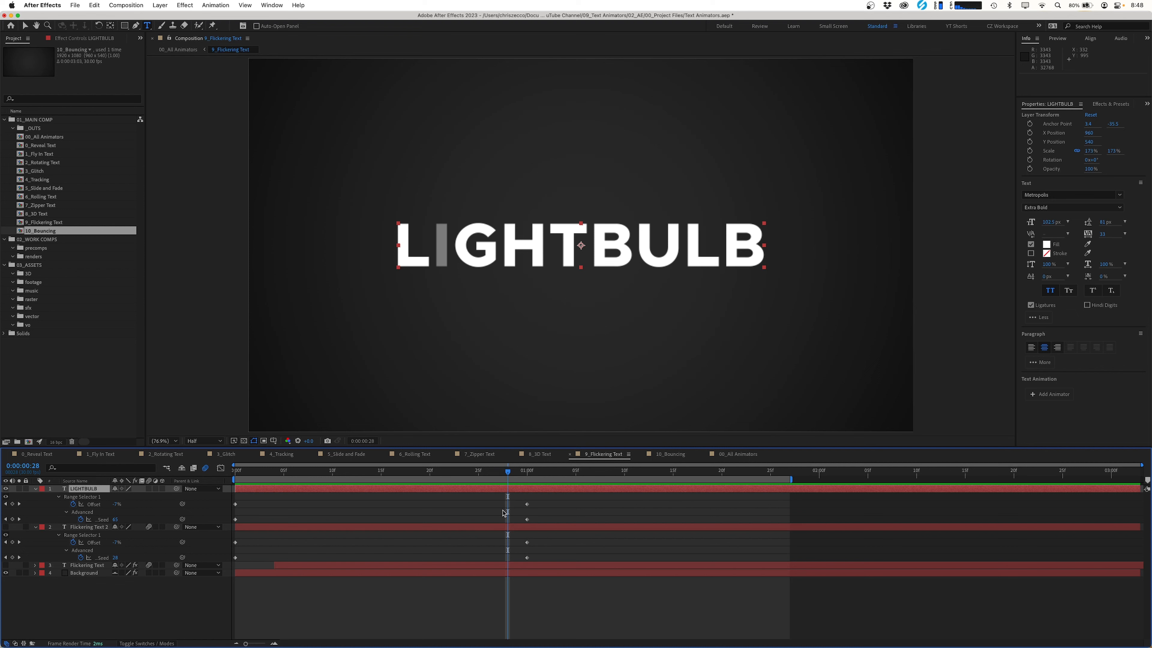
Apply a Glow effect to LIGHTBULB, duplicate it with a Glow Radius of 200, and preview the flicker.
key("ctrl+space")
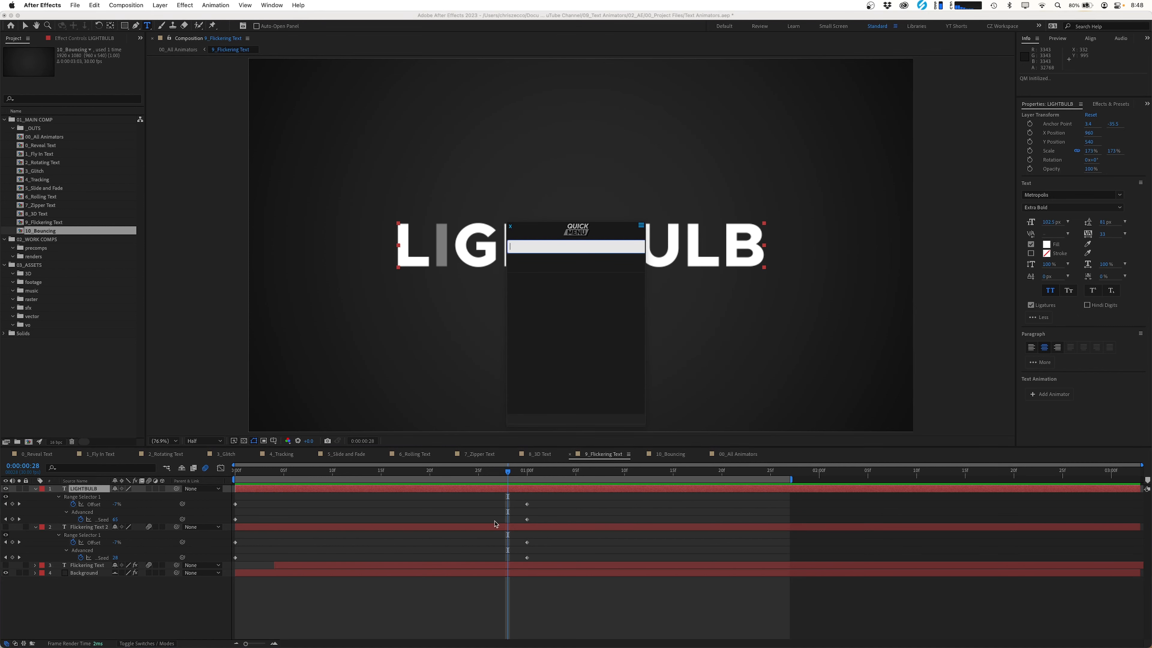
type("glow")
key("Return")
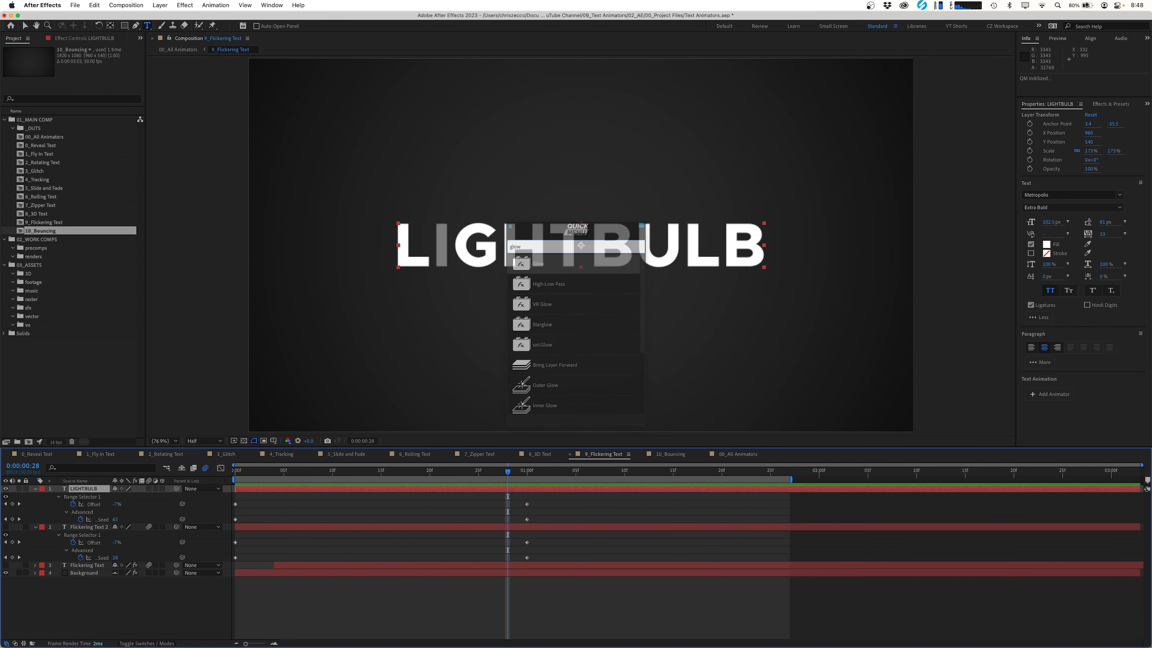
left_click(84, 38)
key("ctrl+d")
left_click(85, 214)
type("200")
key("Return")
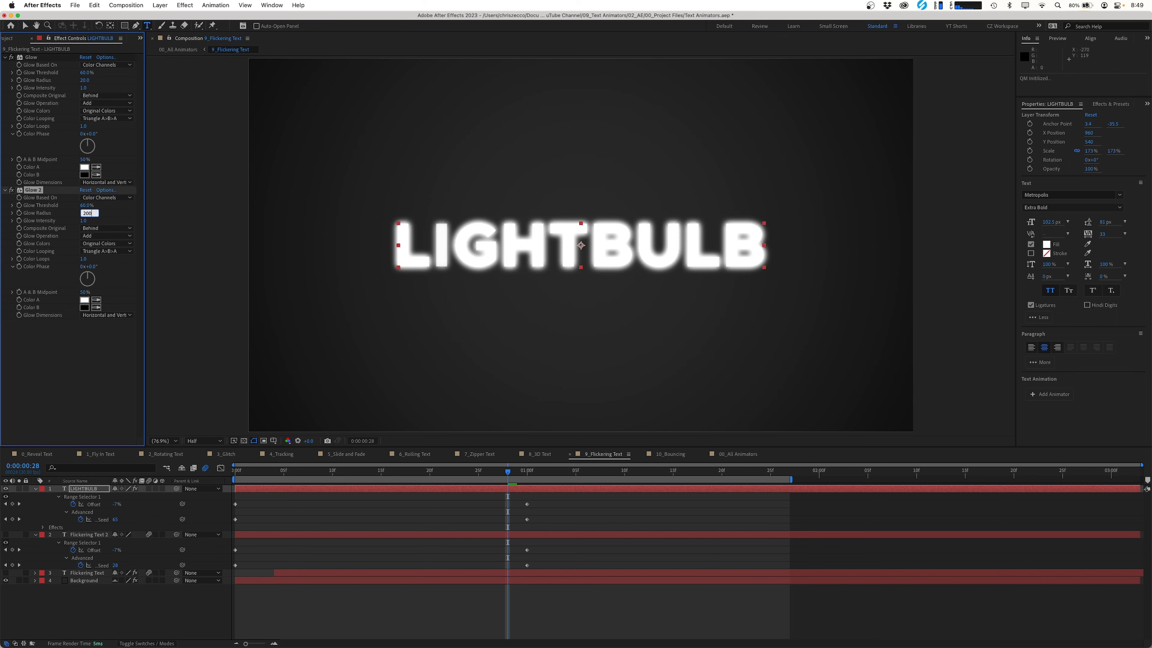
key("space")
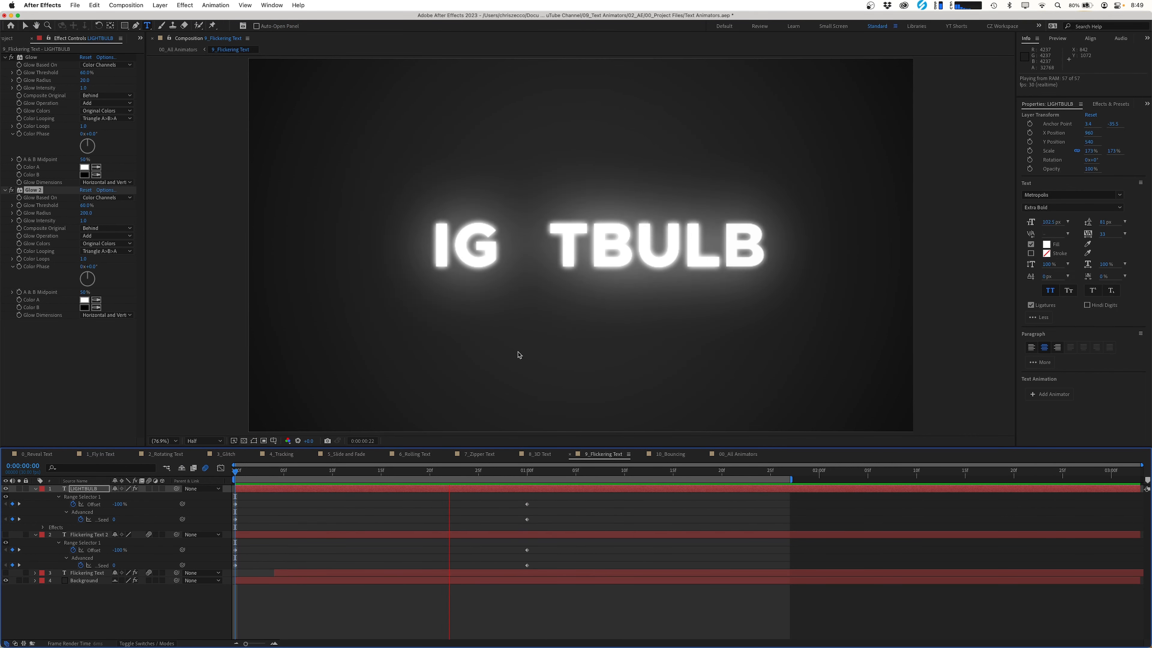
key("space")
At frame 15, duplicate the LIGHTBULB layer and shift the lower copy three frames later.
left_click(398, 517)
left_click(383, 475)
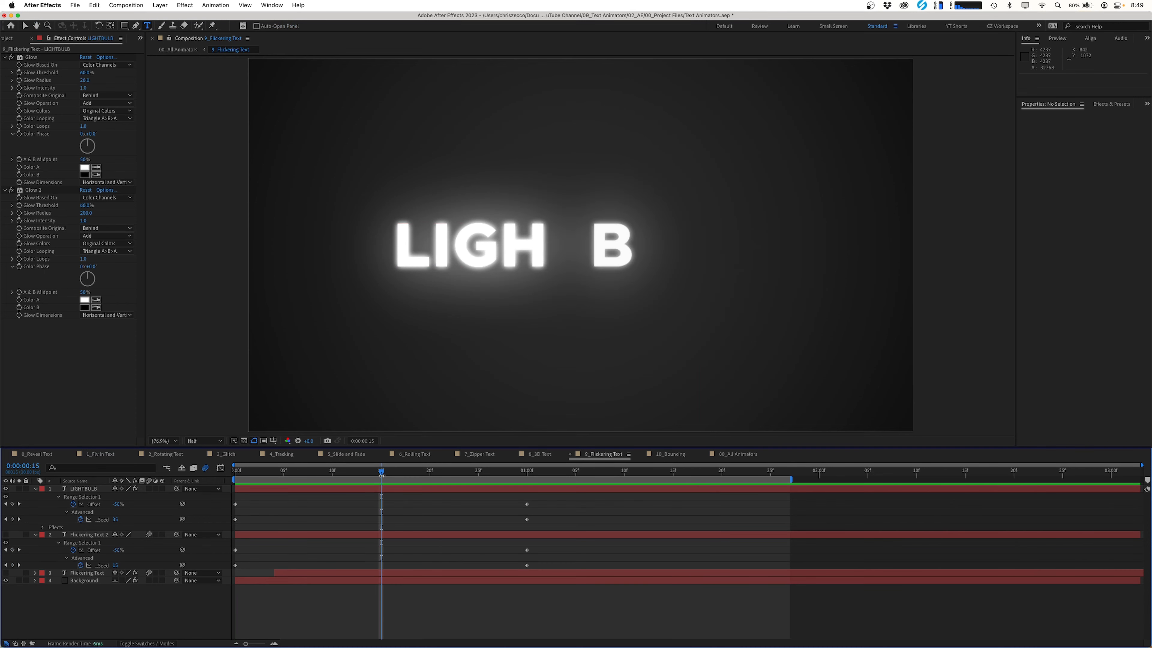
left_click(379, 490)
key("ctrl+d")
key("alt+End")
key("super+Down")
key("alt+Page_Down")
key("alt+Page_Down")
key("alt+Page_Down")
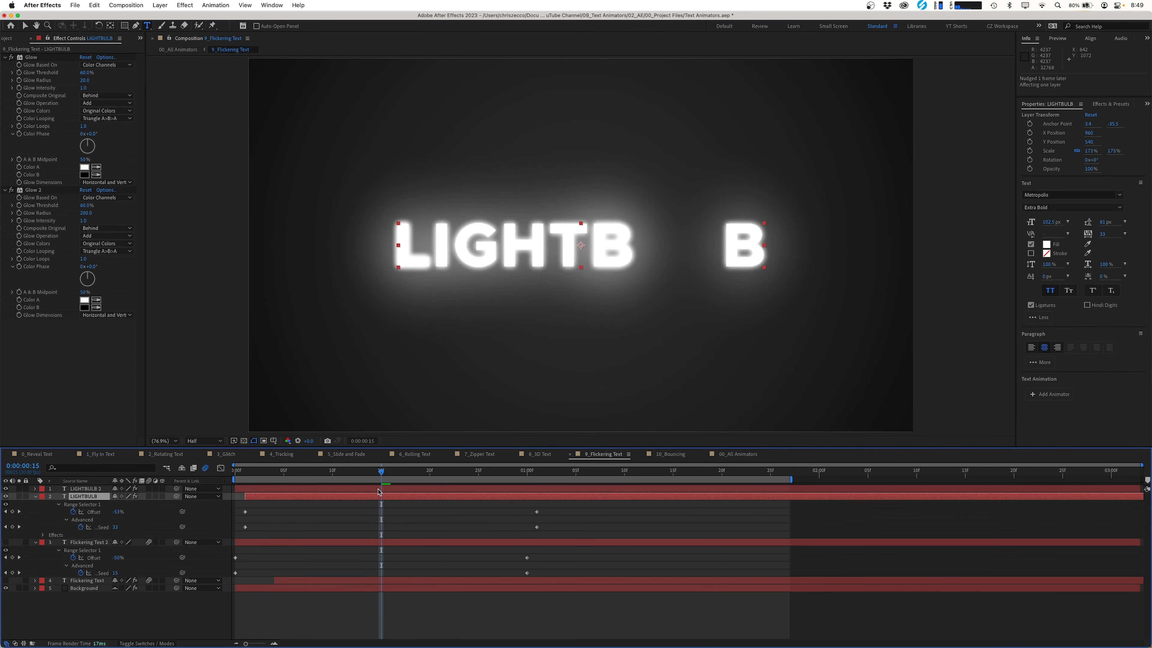
Turn off the fill and turn on the stroke of the LIGHTBULB 2 text, and play the animation.
left_click(379, 490)
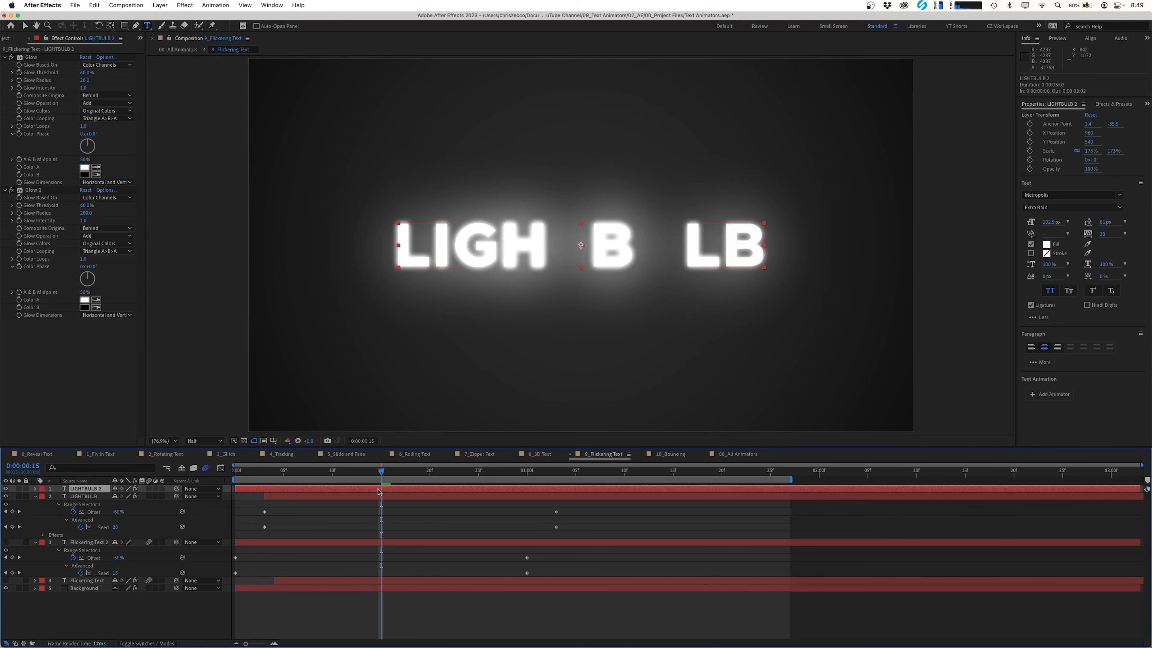
left_click(1030, 244)
left_click(1031, 253)
left_click(377, 535)
key("space")
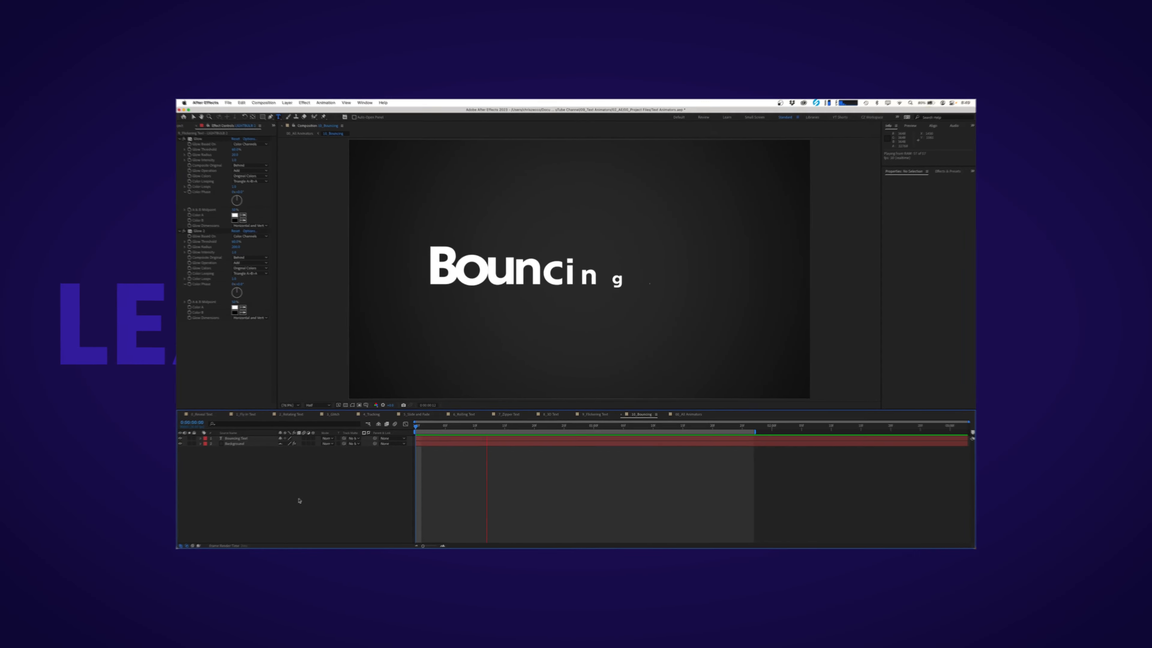
Add a BOUNCE! text layer in 10_Bouncing and give it a fill with no stroke.
key("space")
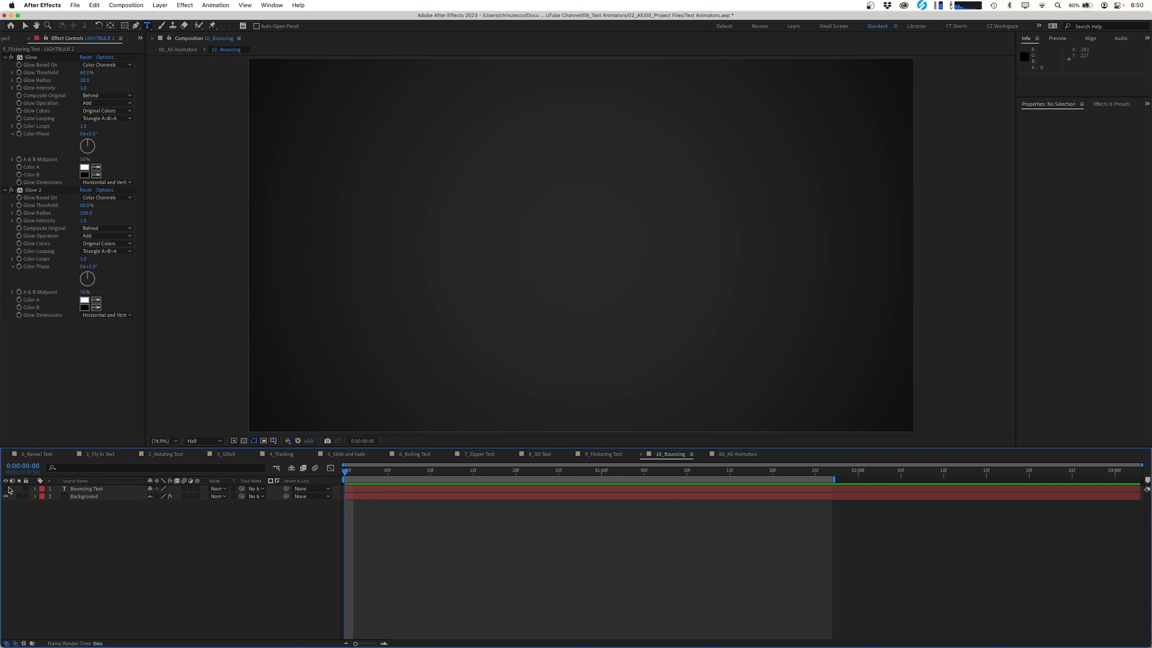
left_click(460, 229)
type("BOUNCE!")
key("Escape")
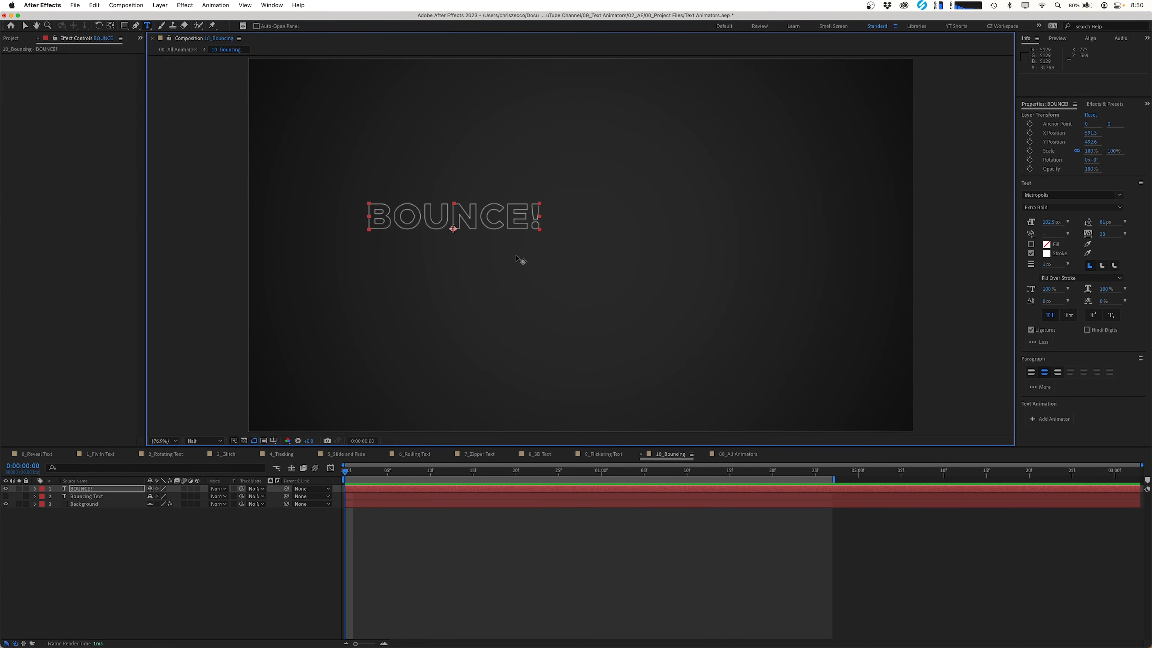
left_click(1031, 244)
left_click(1030, 253)
Center the BOUNCE! layer's anchor point and position in the composition, and scale the layer to 204%.
key("alt+super+Home")
key("super+Home")
key("s")
left_click_drag(176, 497, 225, 496)
left_click(36, 489)
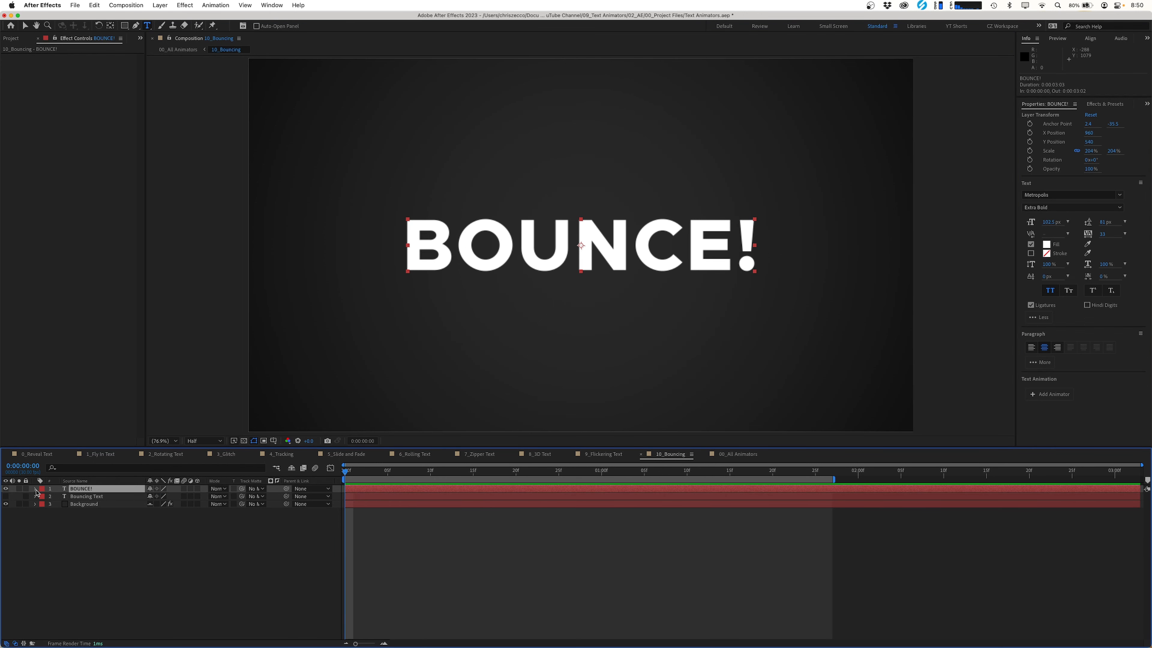
Add a Scale animator named Initial SCALE to the BOUNCE! layer and set its Scale to 2%.
left_click(35, 489)
left_click(202, 497)
left_click(222, 485)
left_click(70, 527)
key("Return")
type("Initial SCALE")
key("Return")
left_click(172, 542)
type("2")
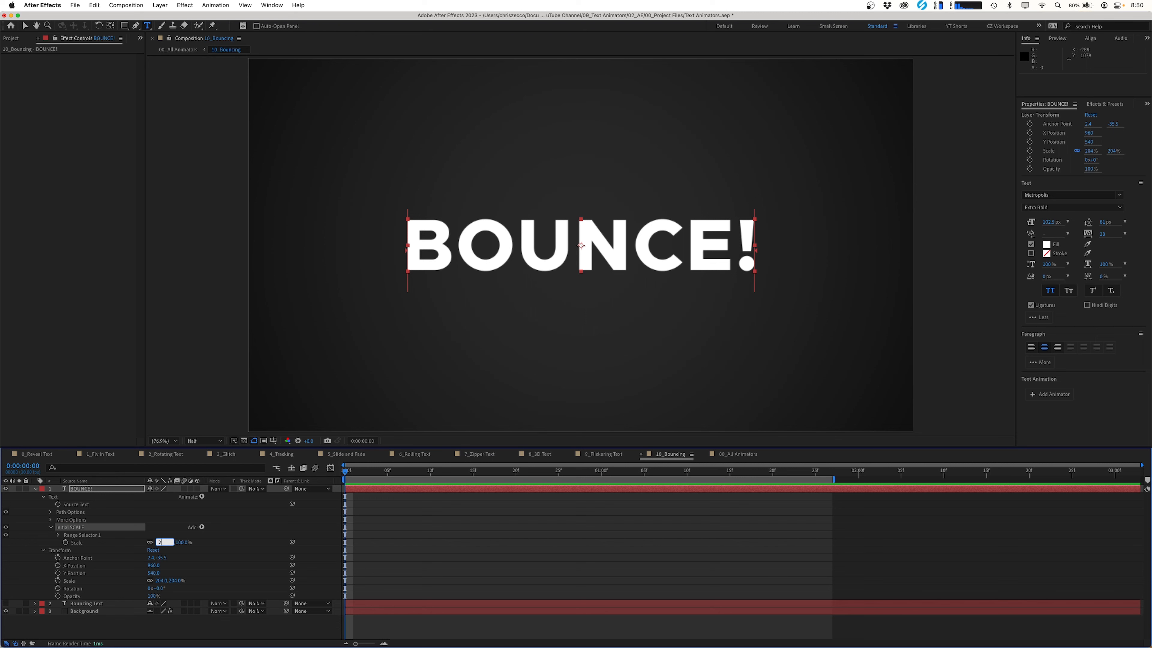
key("Return")
Duplicate the Initial SCALE animator, rename the copy SCALE 01, and raise its Scale to about 105%.
left_click(64, 526)
key("super+d")
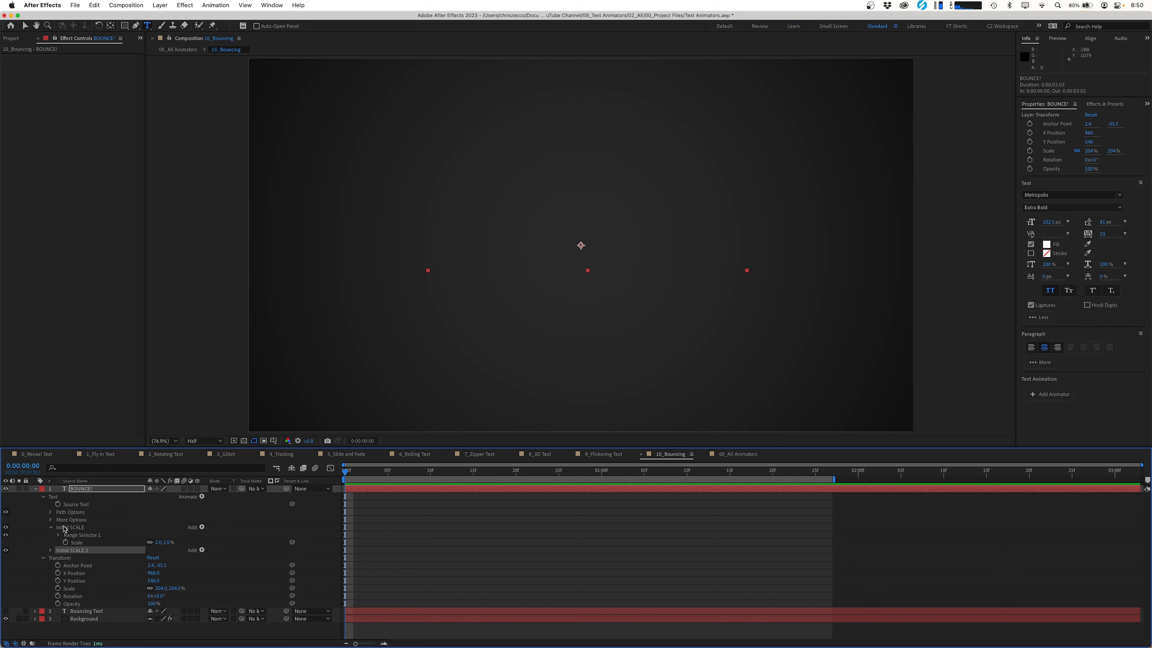
key("Return")
type("SCALE")
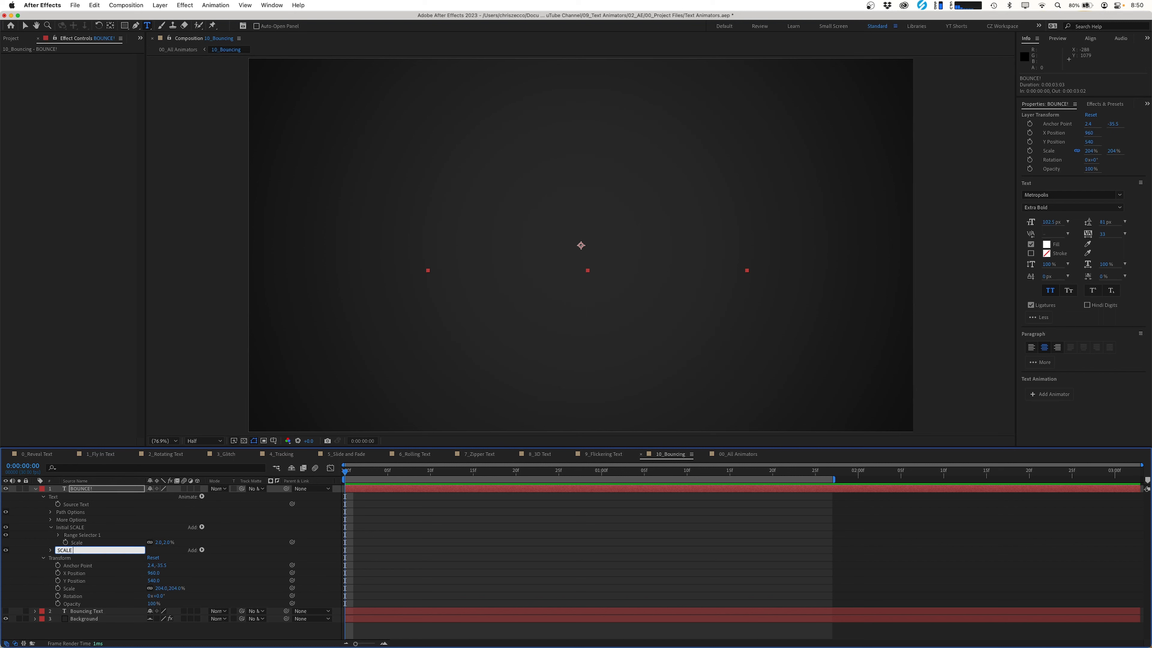
type(" 01")
key("Return")
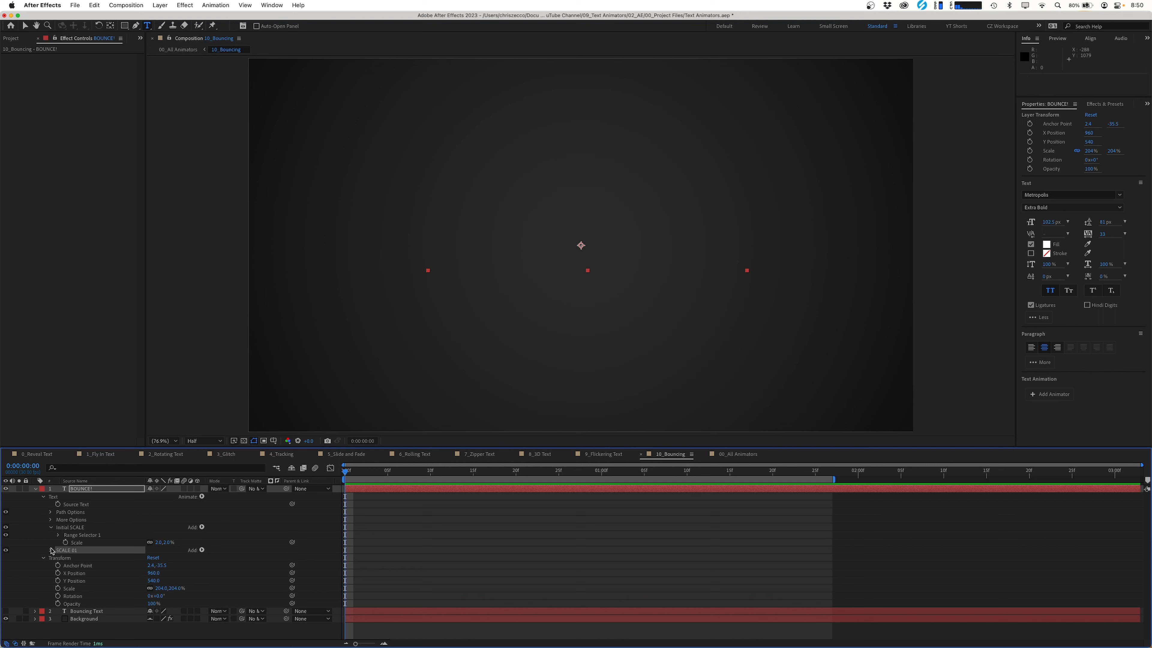
left_click(52, 550)
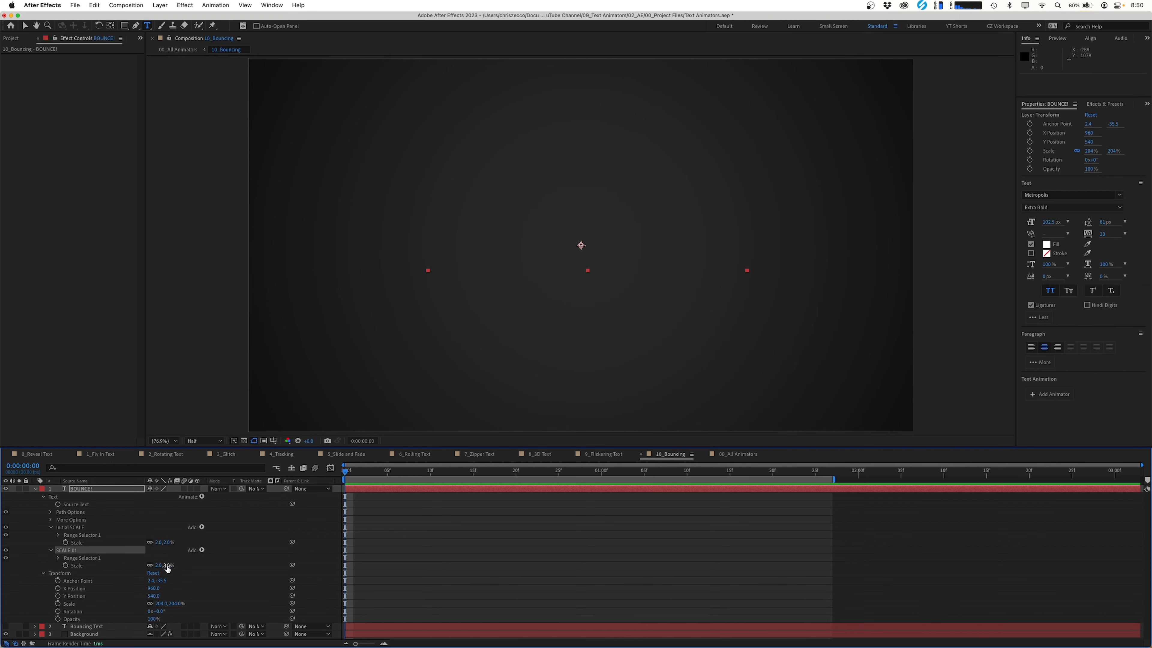
left_click_drag(167, 567, 216, 567)
Set the Initial SCALE animator's Scale to 100% and place ruler guides along the top and bottom of the BOUNCE! letters.
left_click(169, 543)
type("100")
key("Return")
key("super+r")
left_click_drag(443, 60, 446, 274)
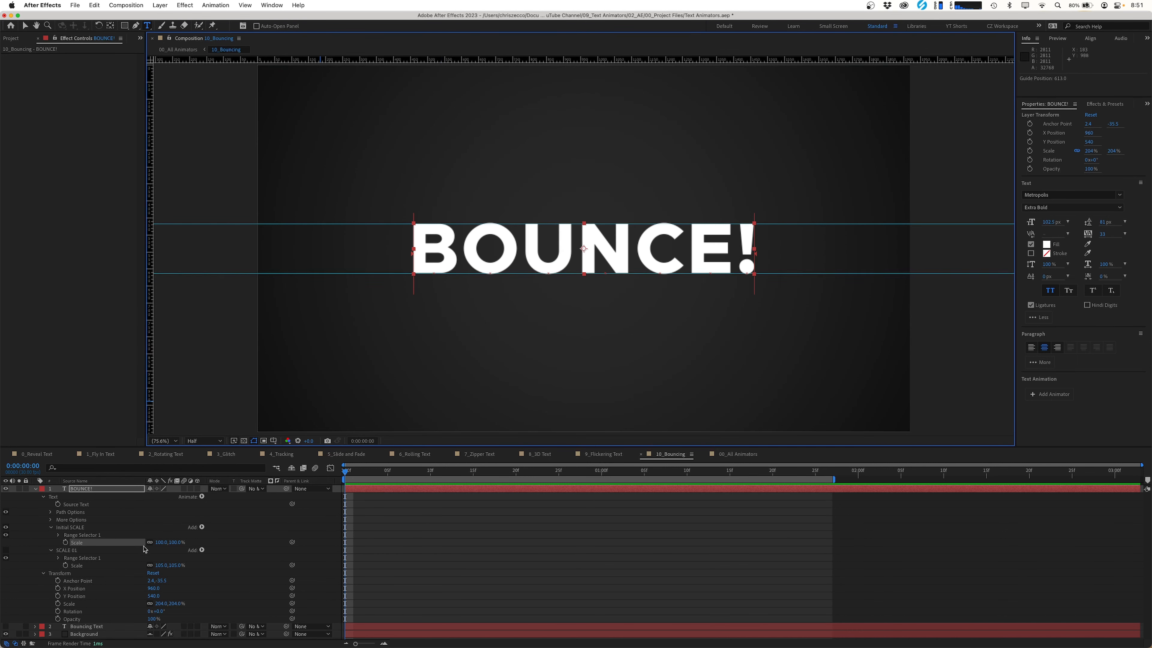
Set Initial SCALE to 2% and raise the re-enabled SCALE 01 animator's Scale to about 4985% to match the guides.
left_click(161, 543)
type("2")
key("Return")
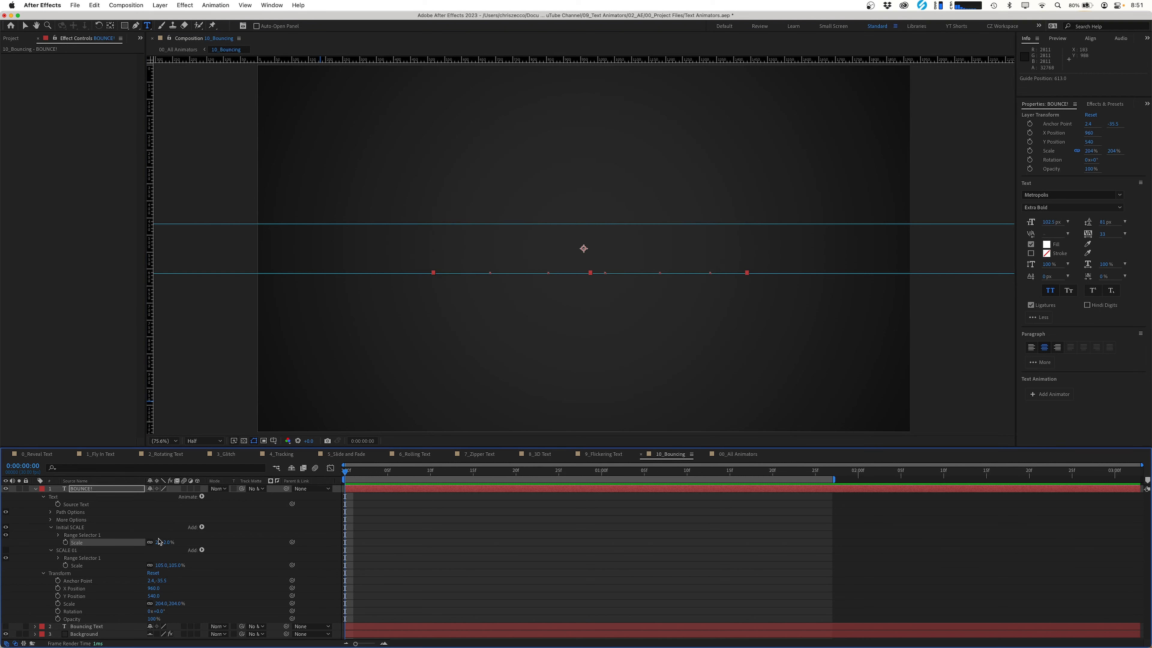
left_click(6, 550)
left_click_drag(168, 565, 374, 550)
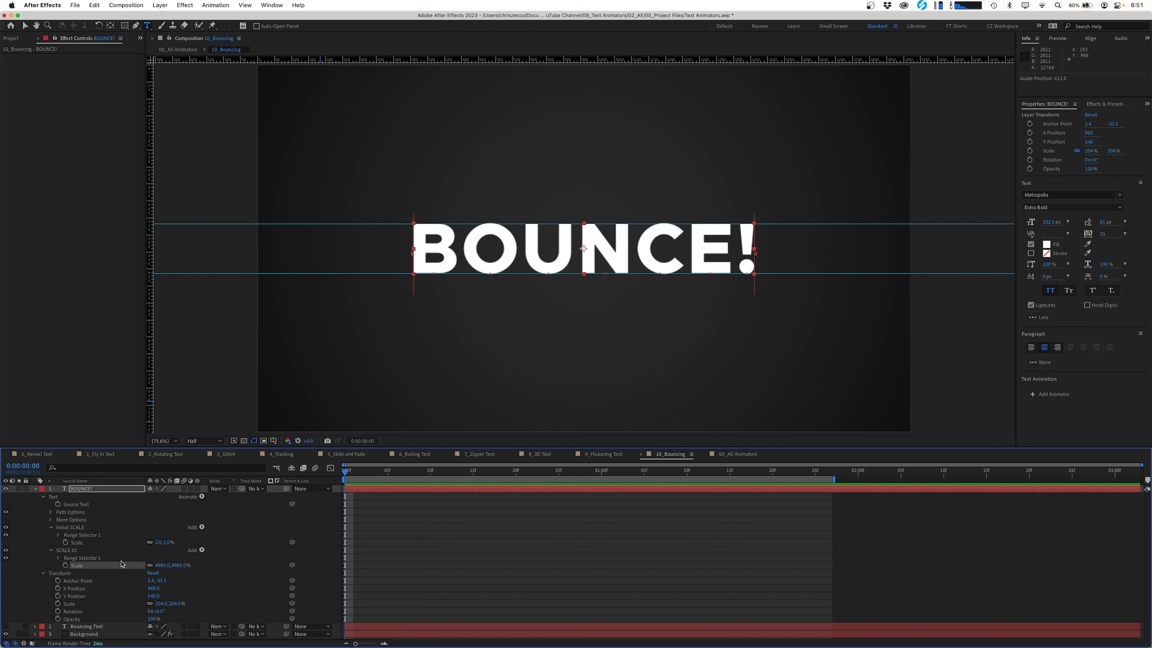
Keyframe the Offset of SCALE 01's Range Selector 1 at -100% on the first frame.
left_click(58, 558)
scroll(70, 579, "down", 2)
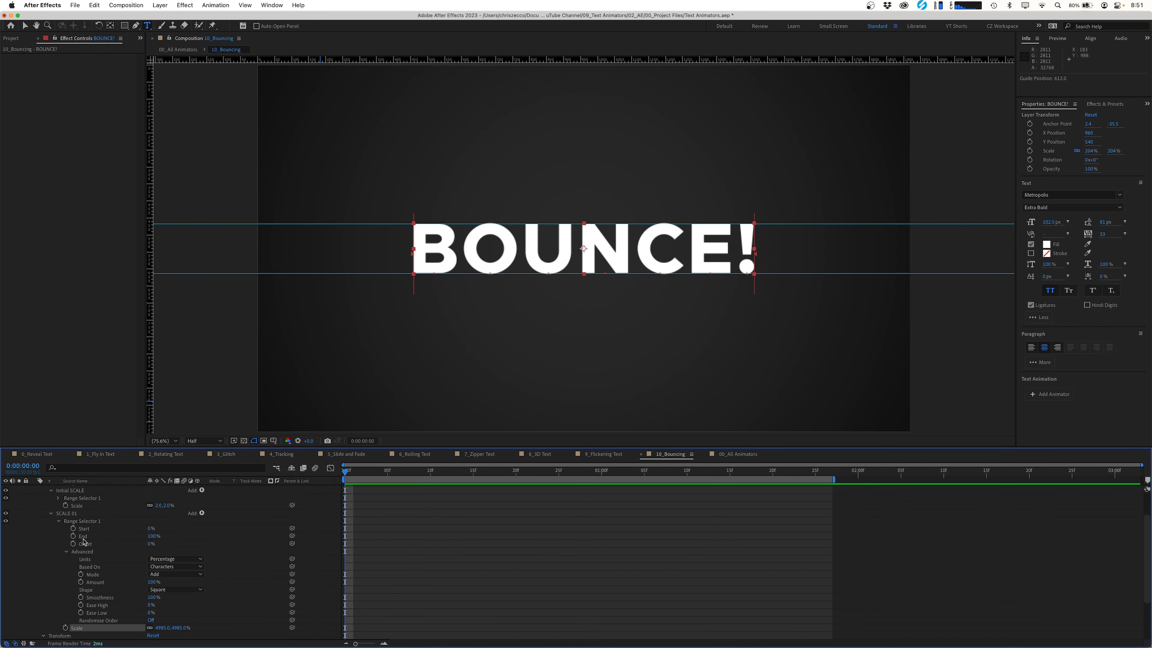
left_click(73, 544)
left_click(154, 544)
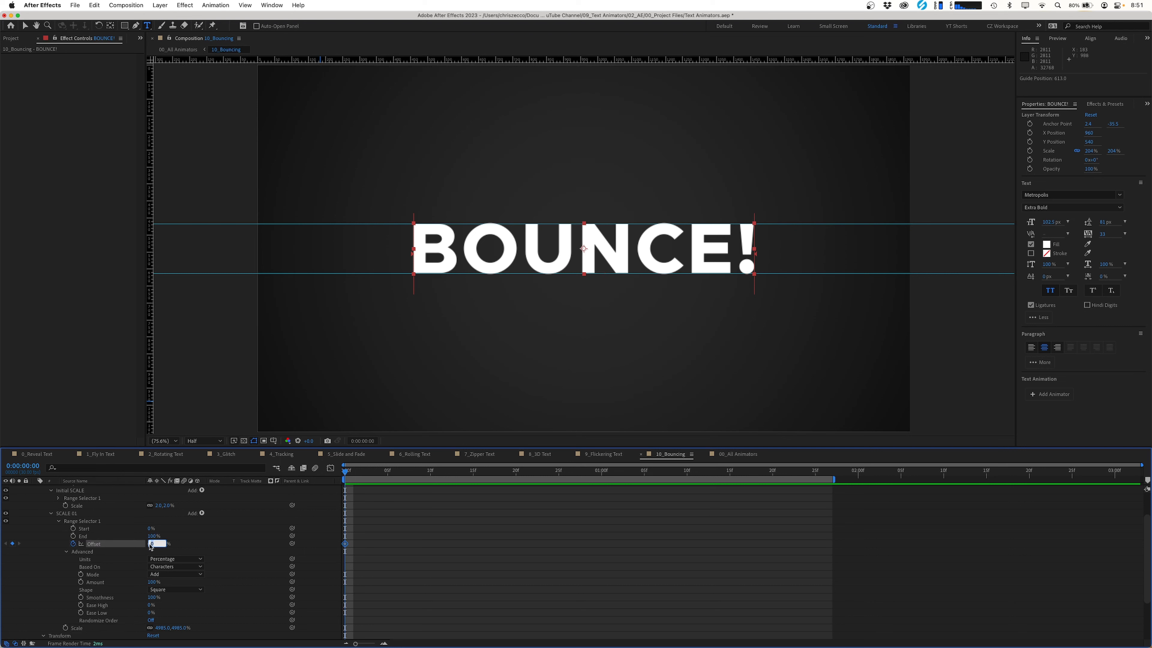
type("-100")
key("Return")
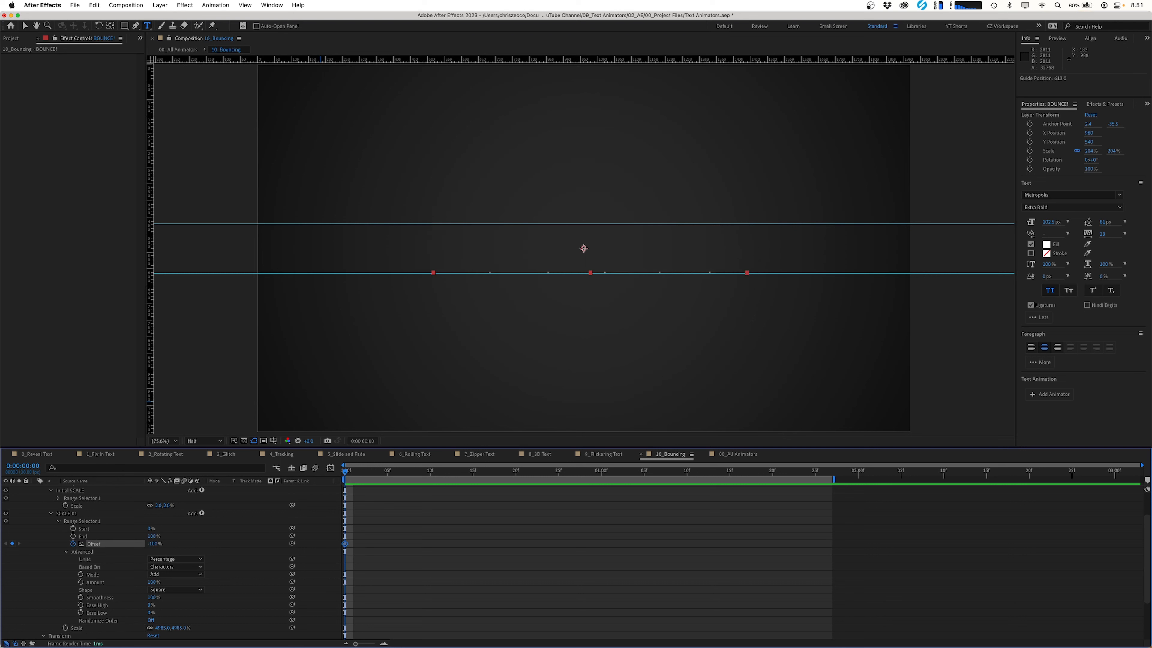
Keyframe SCALE 01's Offset to 100% at one second and set its range selector Shape to Ramp Down.
key("shift+Page_Down")
key("shift+Page_Down")
key("shift+Page_Down")
left_click(155, 544)
type("100")
key("Return")
left_click(175, 589)
left_click(172, 609)
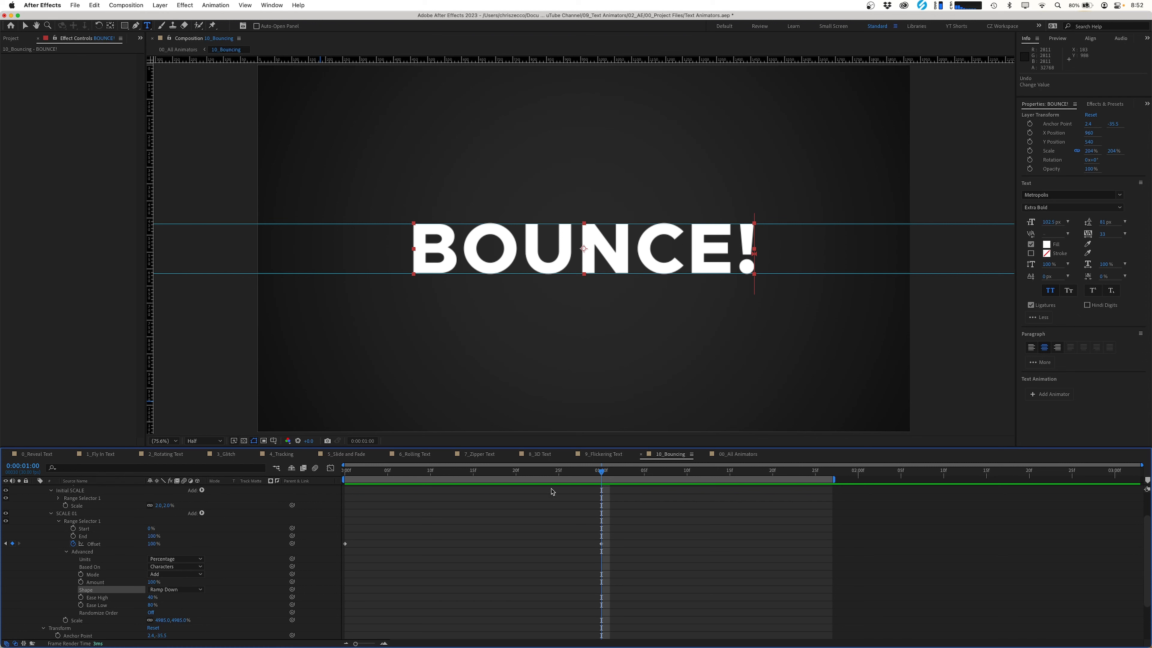
Raise SCALE 01's Scale to about 6665%, then duplicate the animator and set the copy's Scale to 65%.
mouse_move(584, 475)
left_mouse_down()
mouse_move(346, 471)
mouse_move(656, 469)
mouse_move(602, 471)
left_mouse_up()
left_click_drag(179, 620, 779, 554)
left_click(67, 513)
key("super+d")
left_click(165, 620)
type("65")
Duplicate the SCALE 02 animator and raise the new copy's Scale to about 119%.
left_click(67, 605)
key("super+d")
left_click_drag(172, 620, 197, 619)
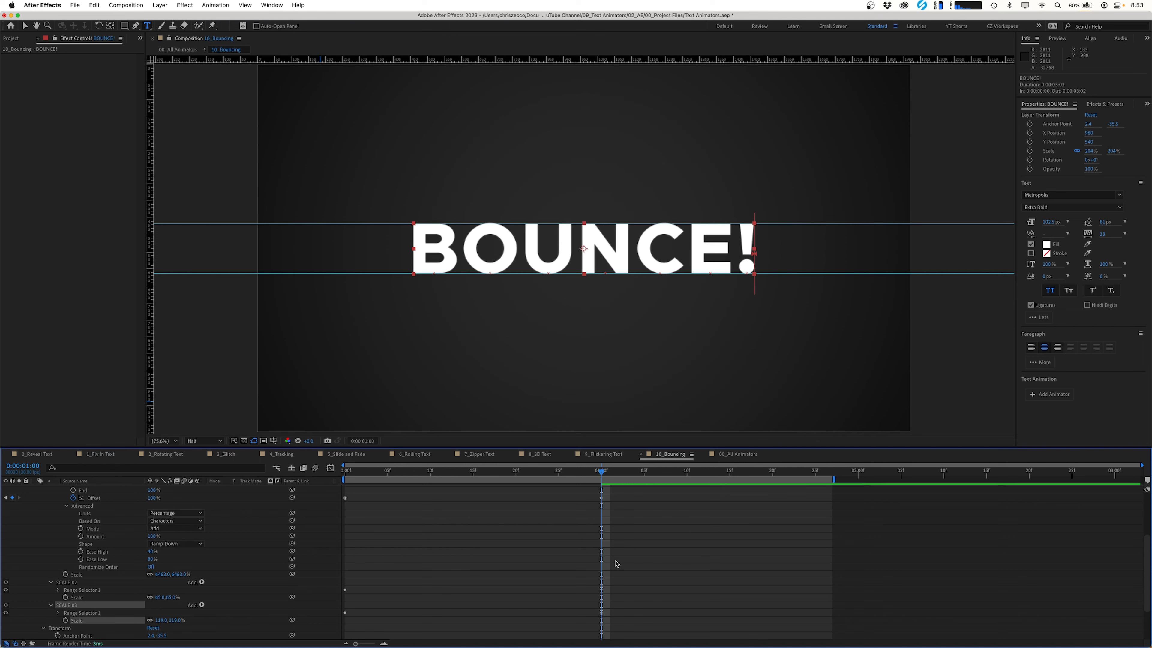
Stagger the SCALE 02 and SCALE 03 Offset keyframes to start at frames 10 and 21, and preview the animation over the full composition.
key("u")
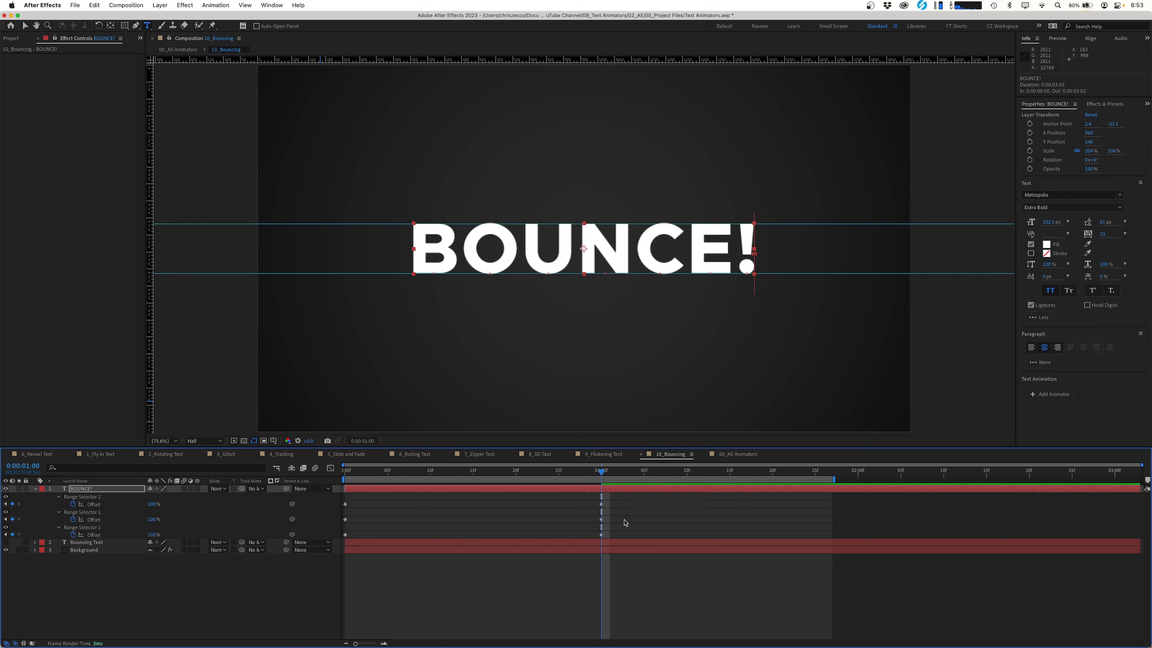
left_click_drag(623, 517, 430, 521)
left_click_drag(710, 530, 521, 538)
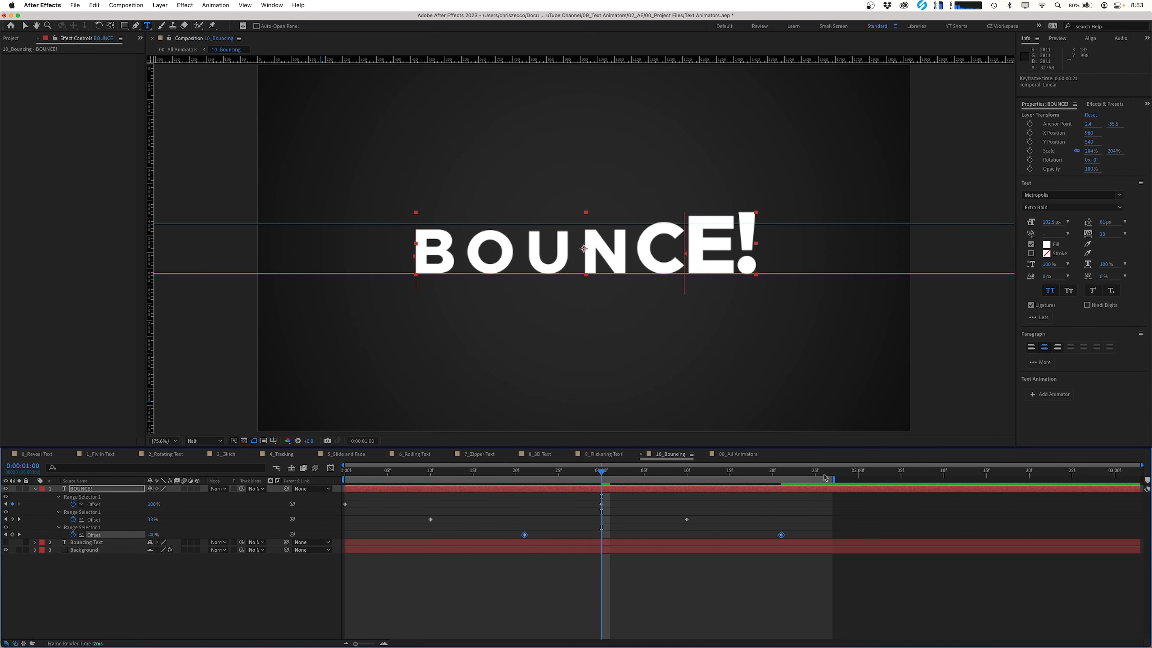
double_click(835, 478)
key("space")
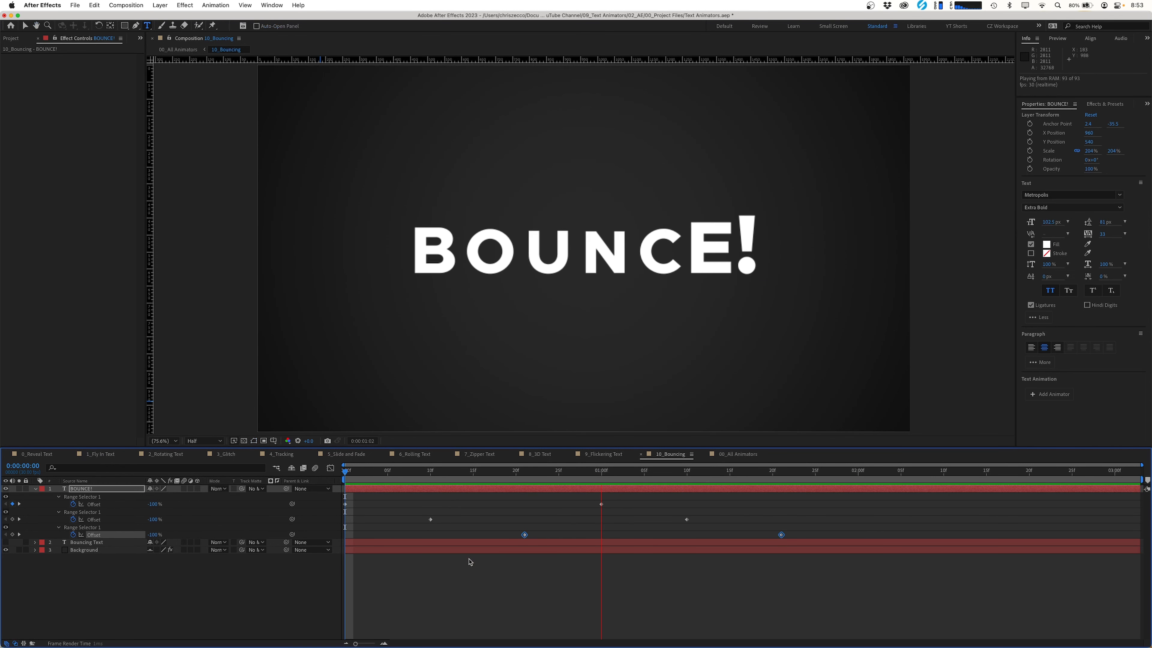
Open the 6_Rolling Text composition and collapse the End OP, ROT 1 and ROT 2 animators of the This text is rolling! layer.
left_click(414, 454)
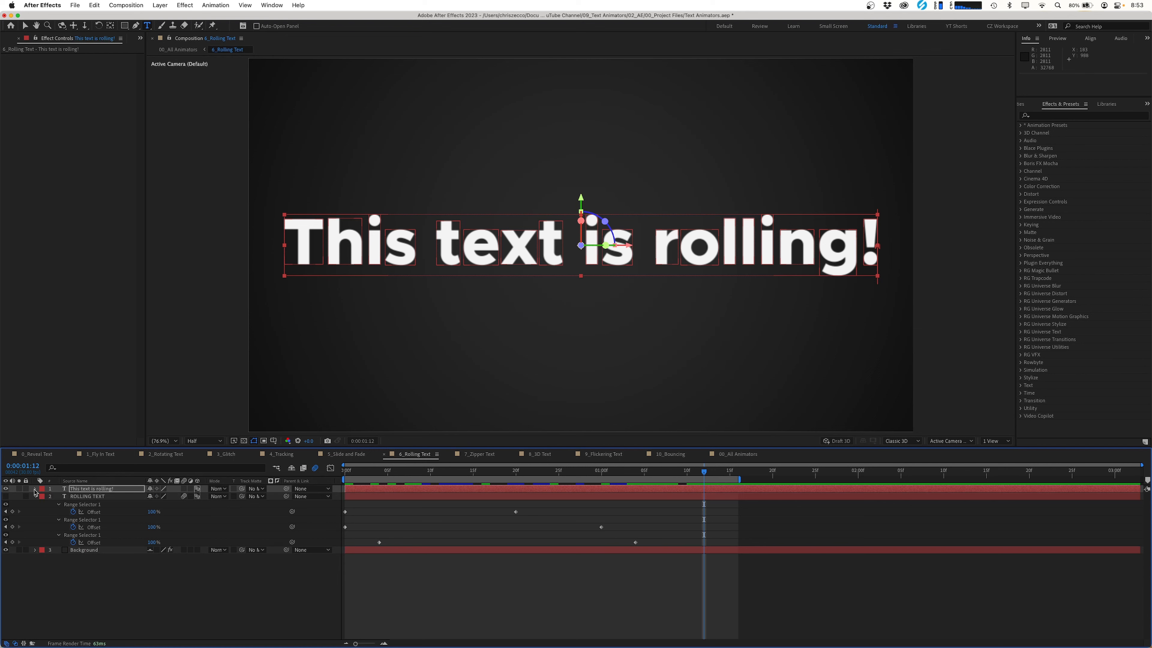
left_click(35, 489)
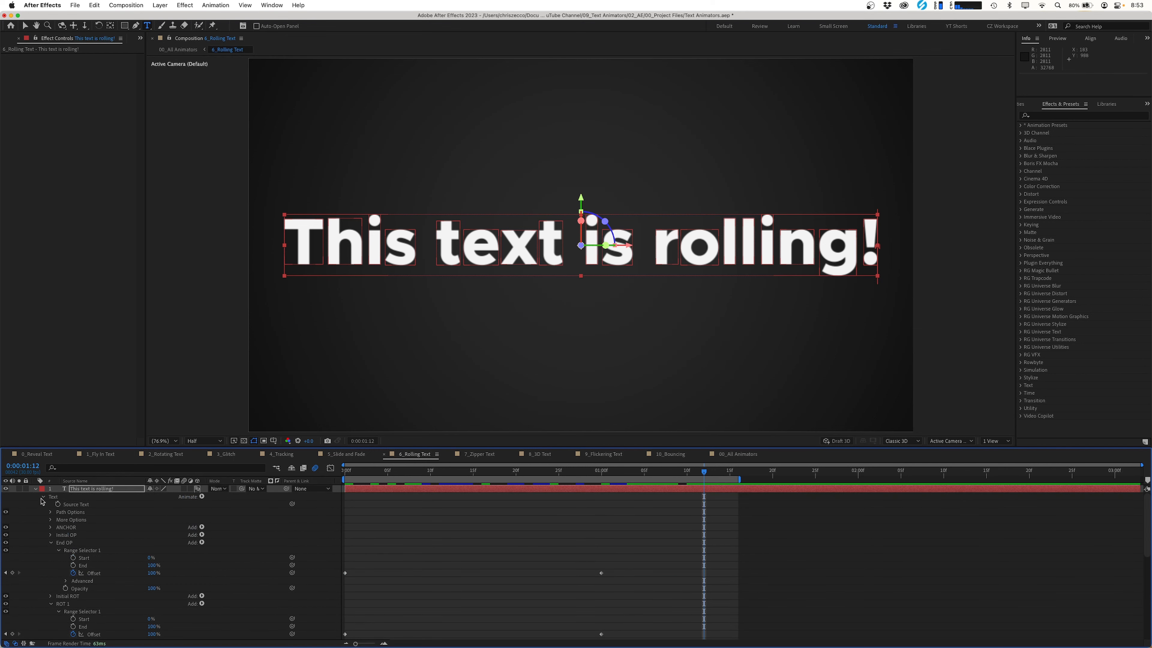
left_click(50, 542)
left_click(51, 557)
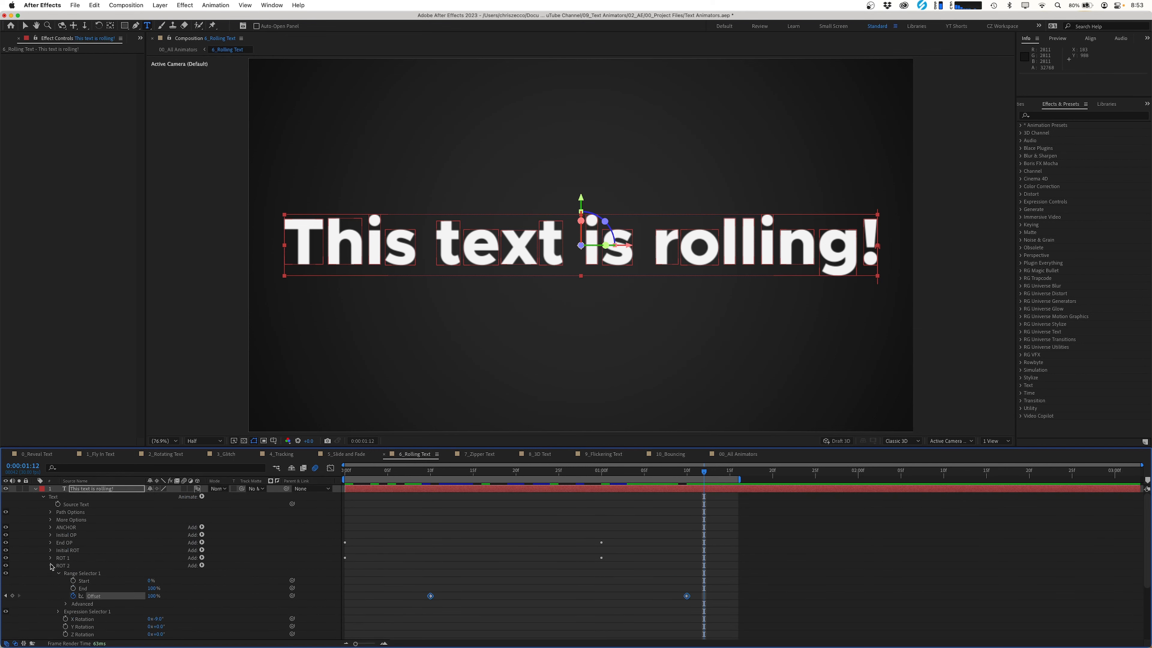
left_click(50, 565)
Save the animators from ANCHOR through ROT 2 as an animation preset named Rolling Text Preset.ffx in the User Presets folder.
left_click(66, 527)
left_click(63, 566, "shift")
left_click(1145, 442)
type("Rolling Text Preset")
left_click(605, 143)
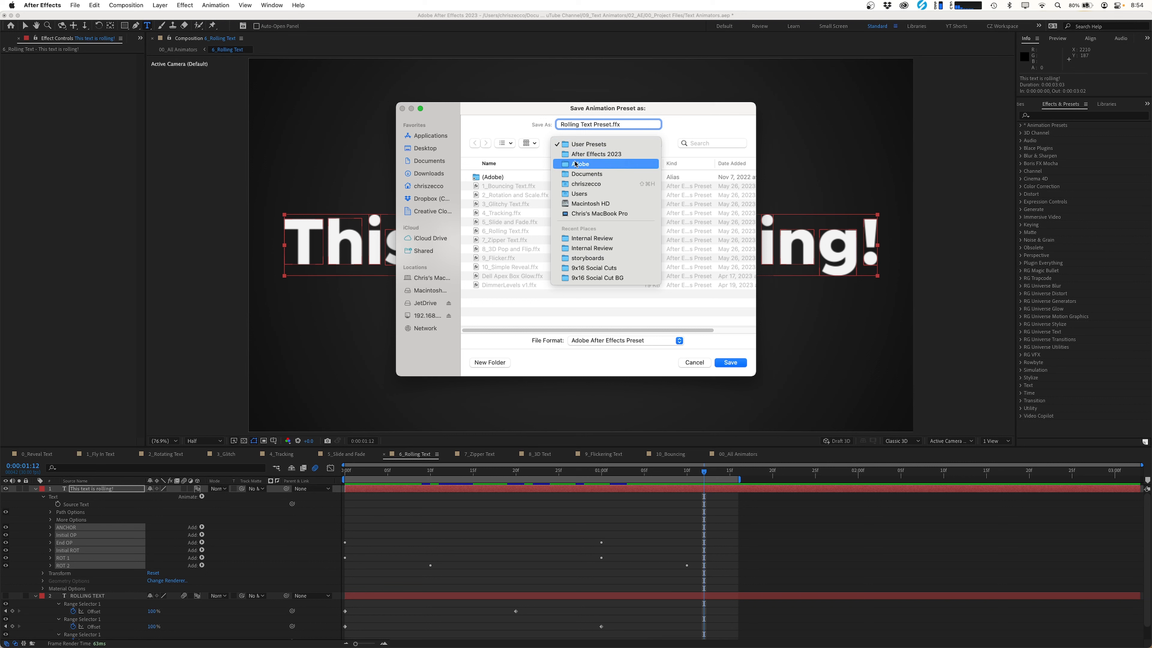
left_click(681, 127)
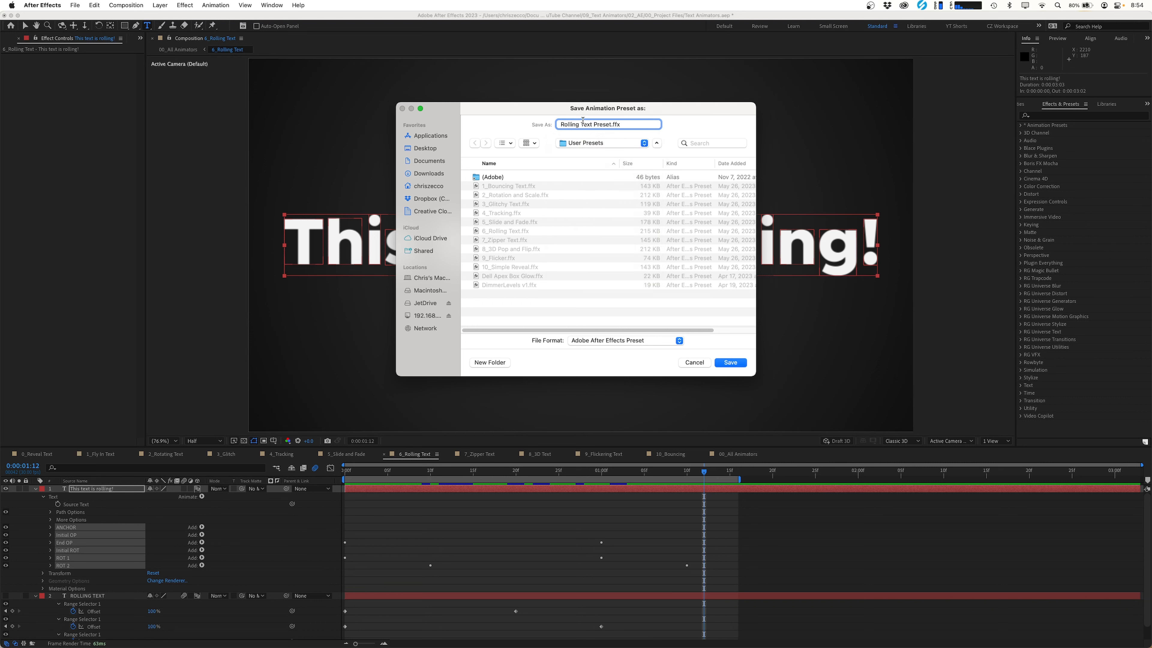
left_click(731, 363)
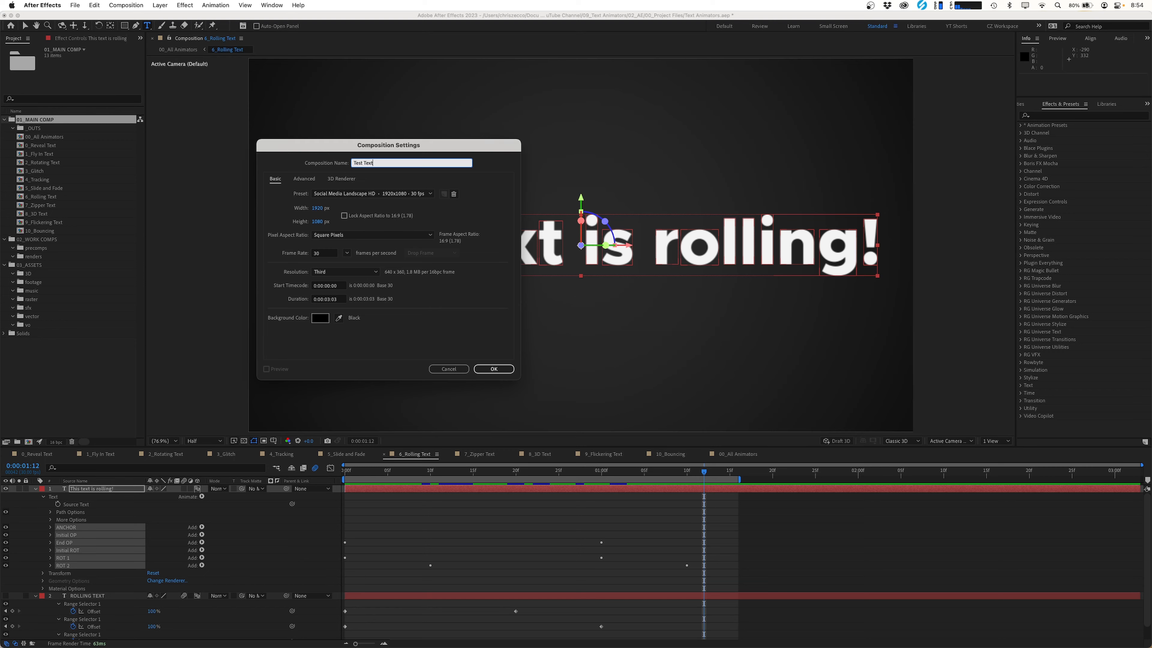
Create a 1920x1080 composition named Test Text and add a text layer reading WILL THIS ROLL?
key("Return")
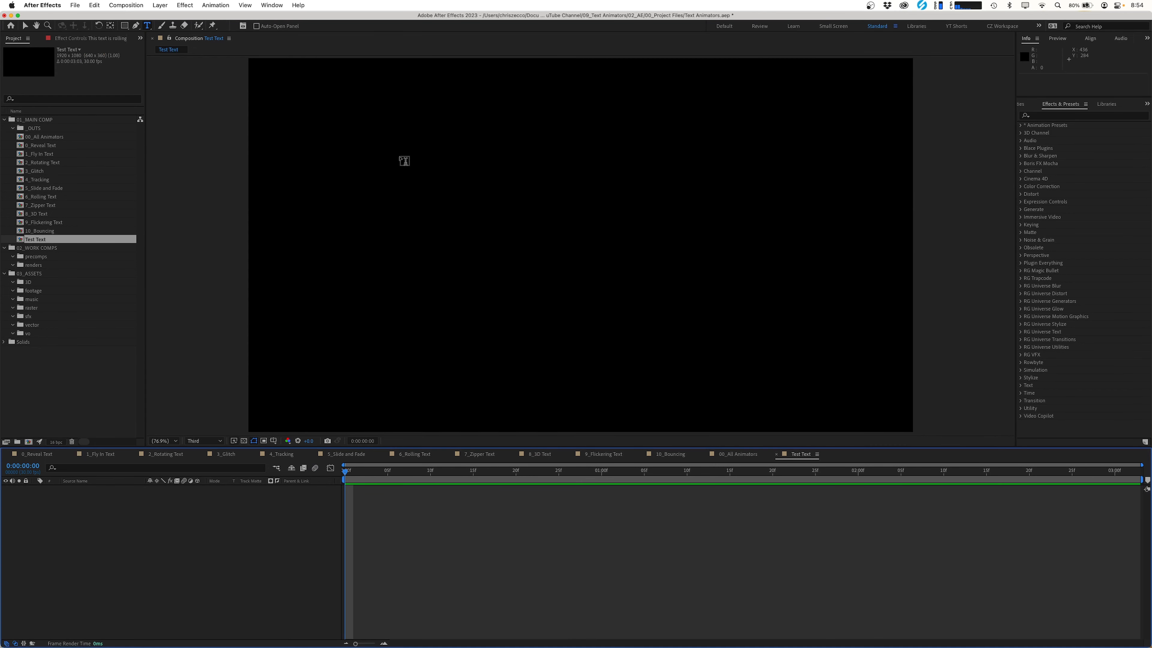
left_click(457, 245)
type("WIL:L T")
key("BackSpace")
key("BackSpace")
key("BackSpace")
key("BackSpace")
type("L THIS ROLL?")
key("Escape")
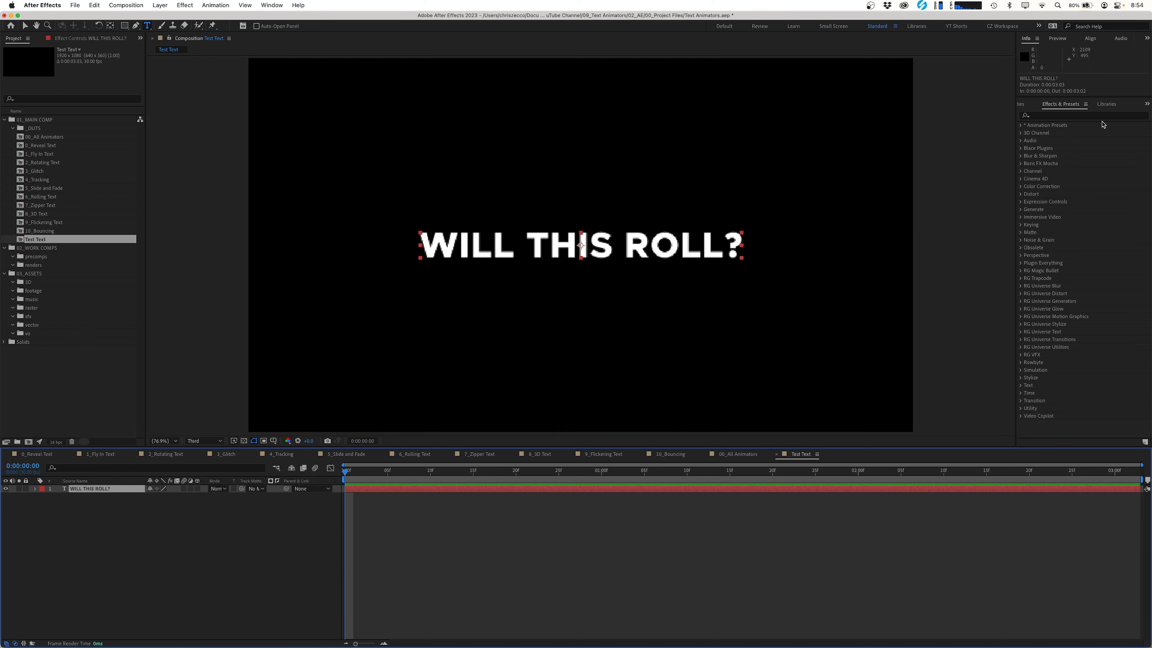
Apply Rolling Text Preset from the User Presets to the WILL THIS ROLL? layer and preview the animation.
left_click(1021, 126)
left_click(1028, 141)
double_click(1068, 240)
key("v")
key("space")
key("space")
Examine the animators on the WILL THIS ROLL? layer, collapsing End OP, ROT 1 and ROT 2 into a compact list.
left_click(35, 488)
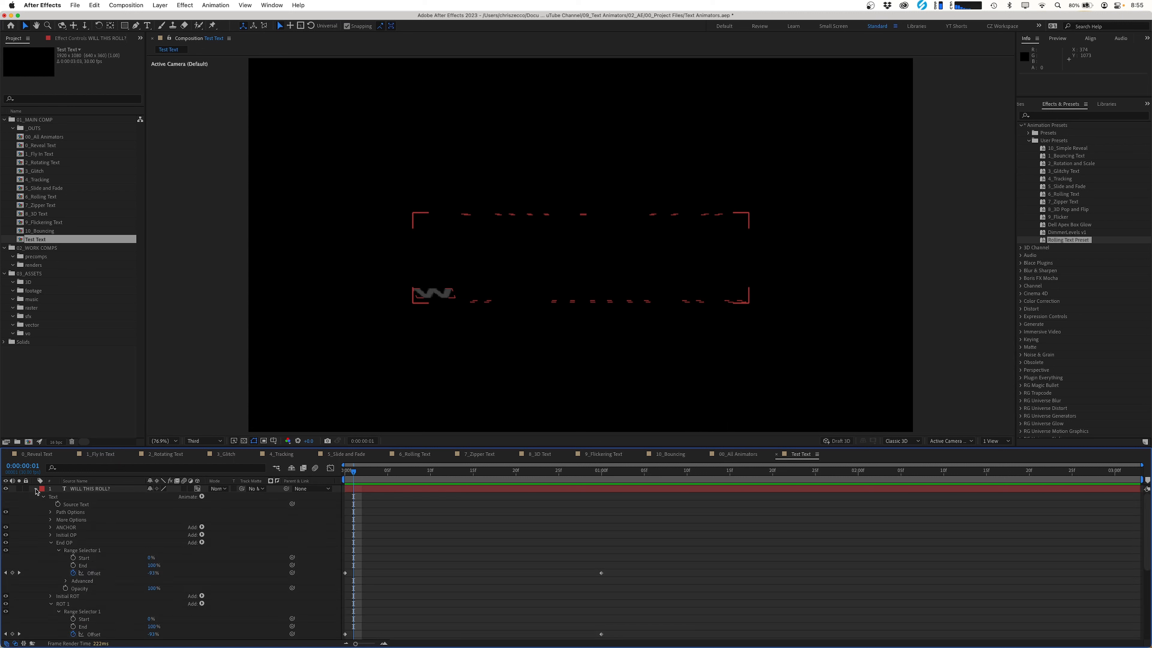
left_click(50, 542)
left_click(50, 558)
left_click(50, 565)
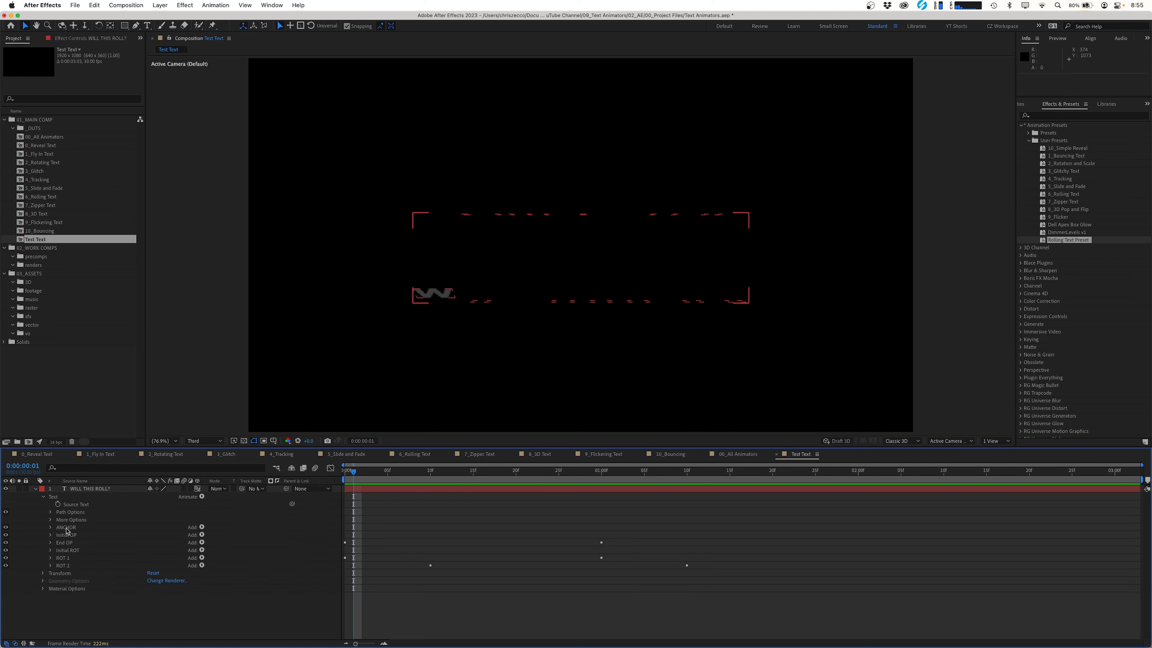